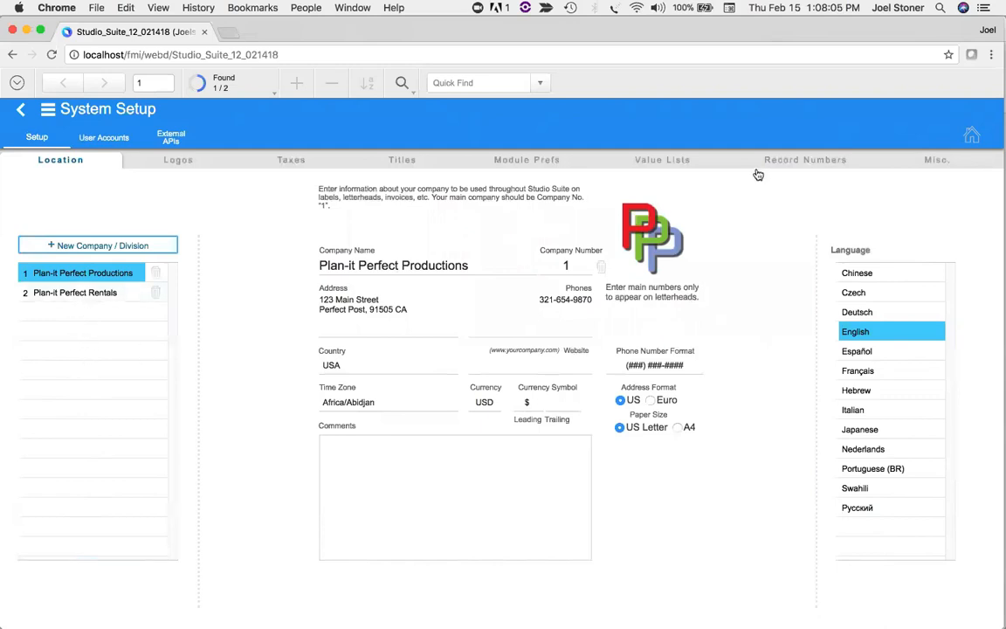
# Show the category value lists in System Setup and look over the Equipment category.
pyautogui.click(704, 160)
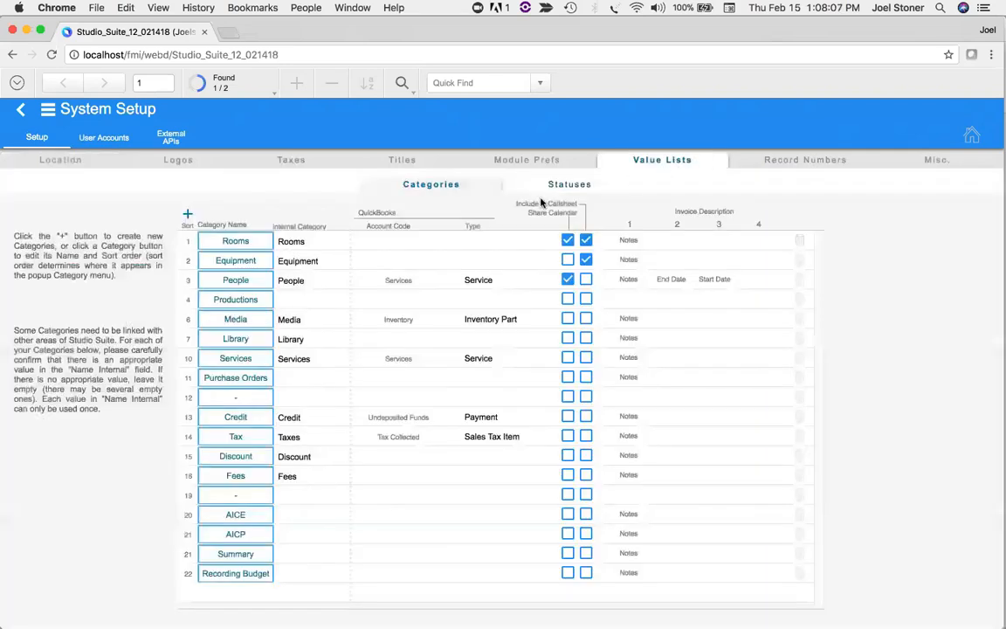
pyautogui.click(267, 267)
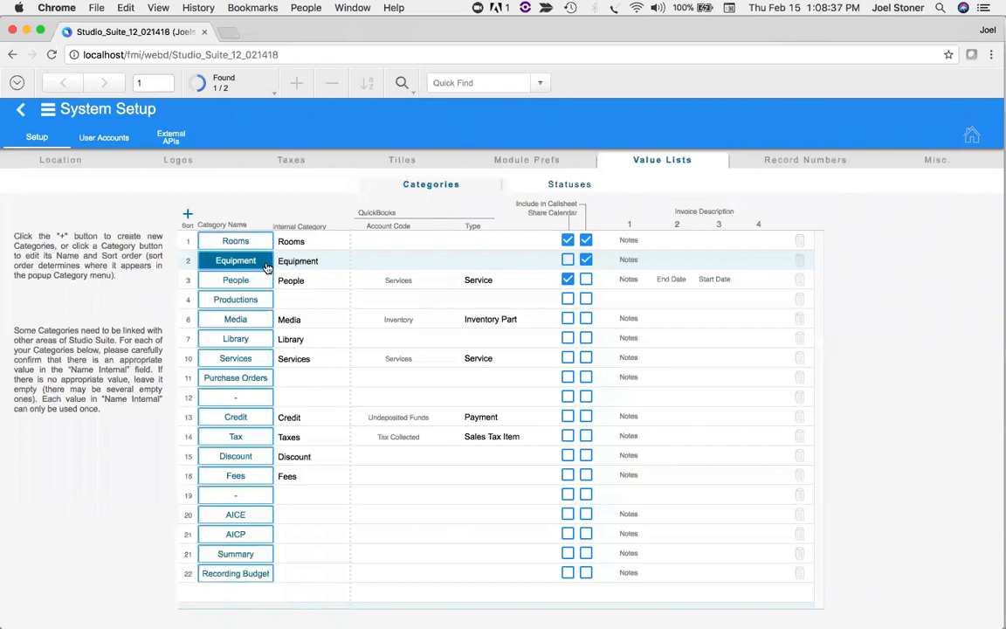
# Go to the Rooms module and view the installed equipment for Studio A and Studio C, ending on Studio A.
pyautogui.click(97, 114)
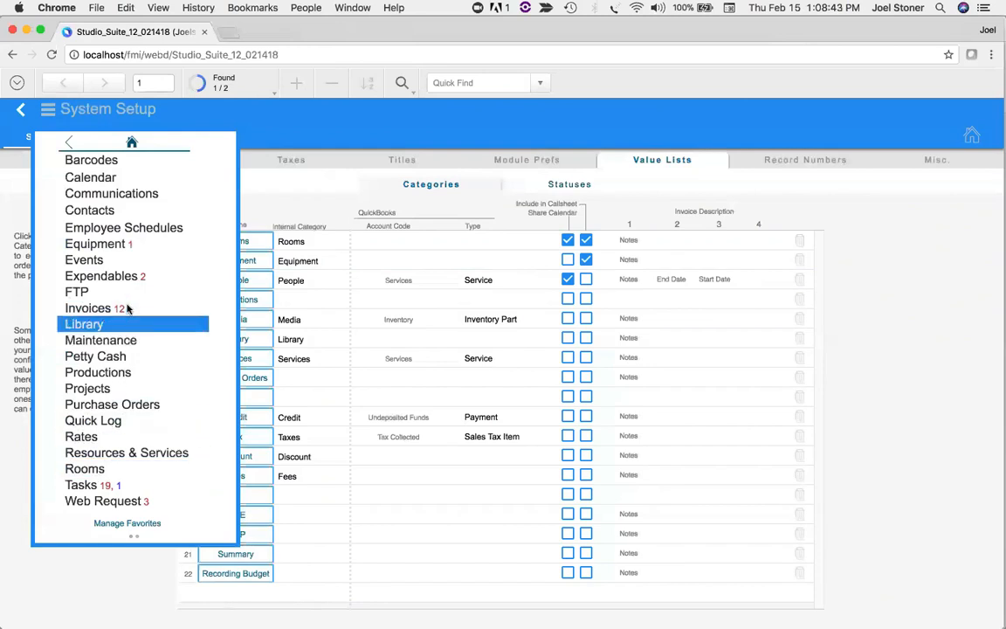
pyautogui.click(125, 473)
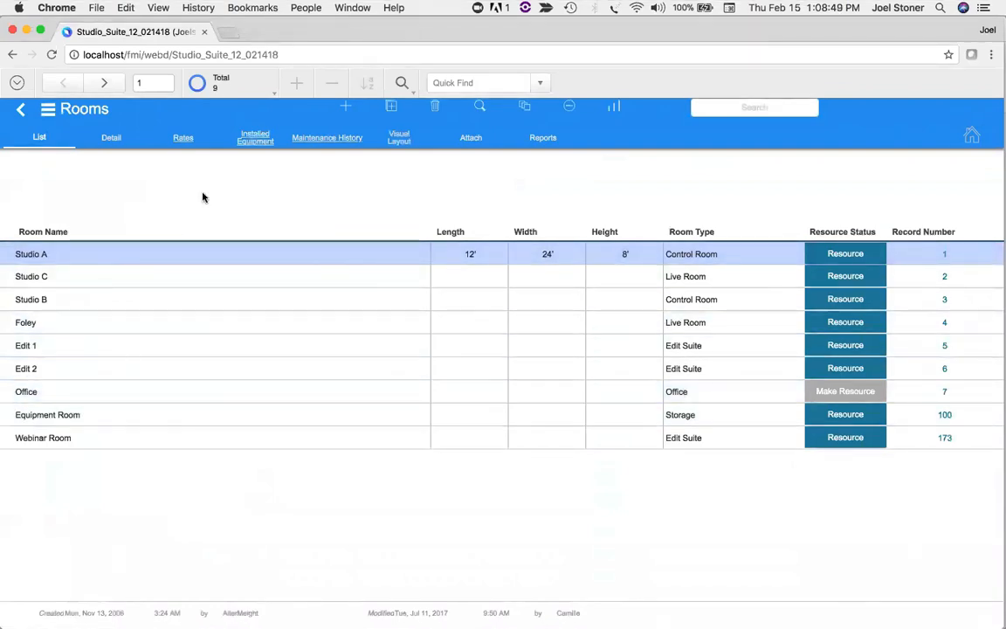
pyautogui.click(259, 150)
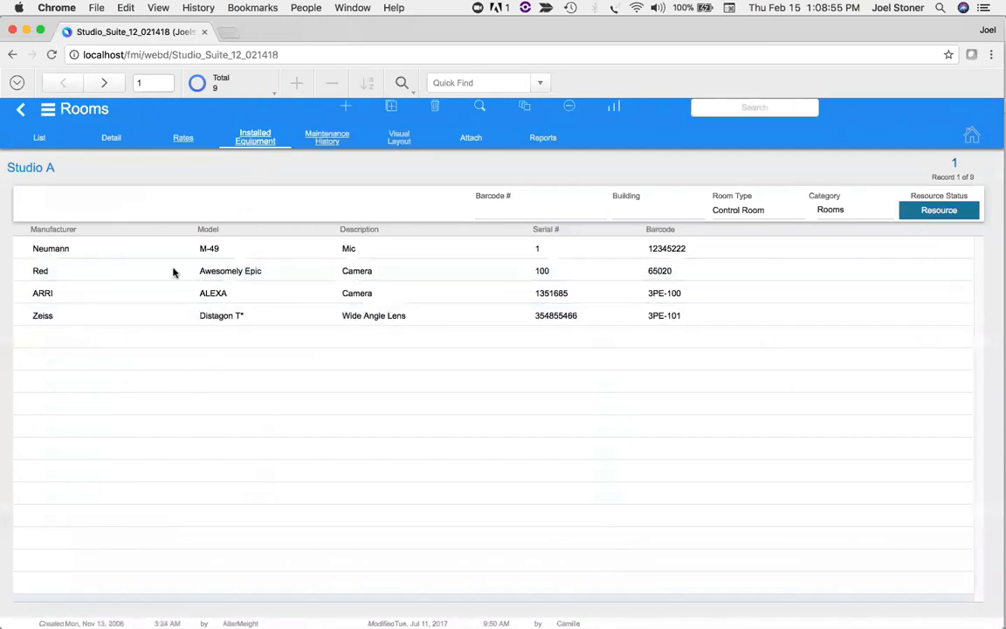
pyautogui.click(104, 84)
pyautogui.click(104, 84)
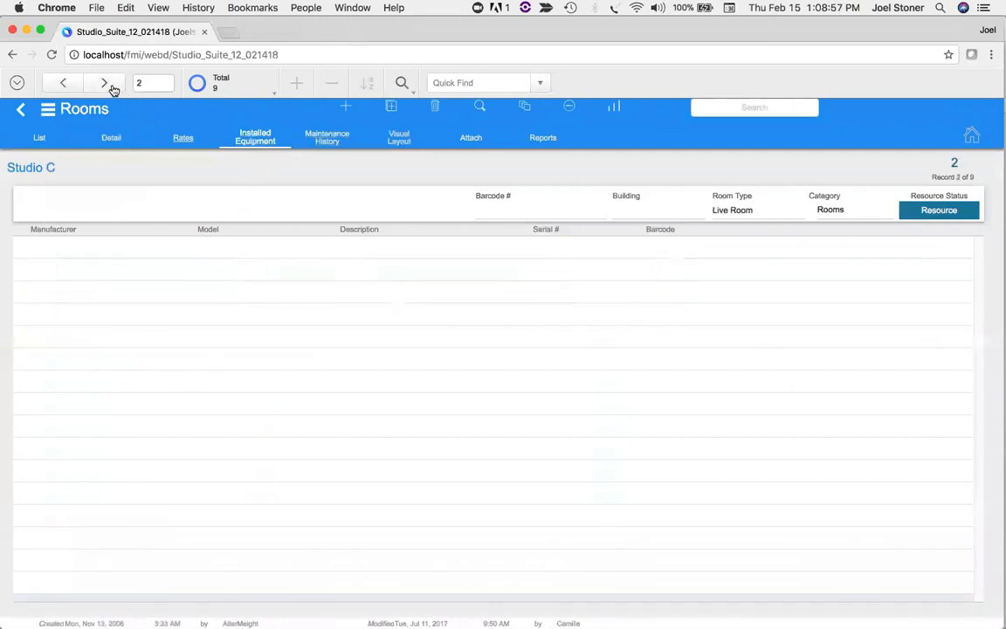
pyautogui.click(67, 85)
pyautogui.click(66, 85)
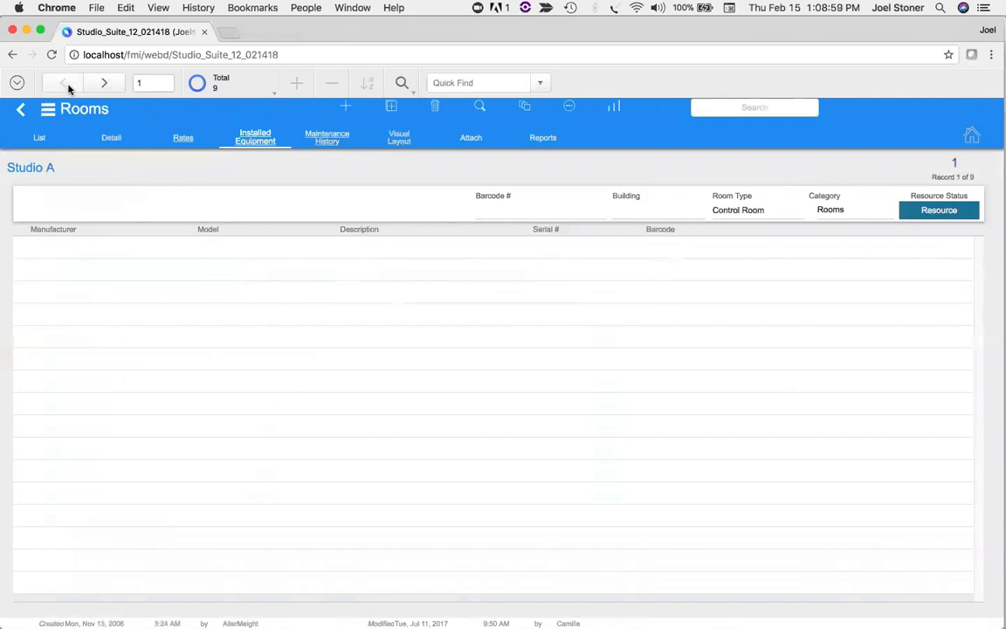
# Open the ARRI ALEXA camera record from Studio A's installed equipment and view its internal owner choices.
pyautogui.click(185, 292)
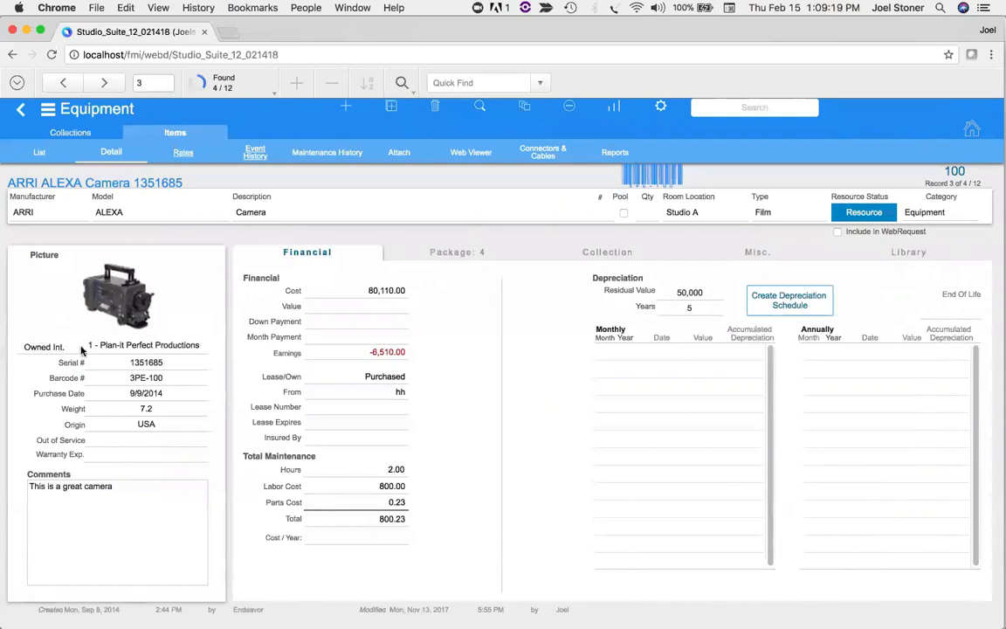
pyautogui.click(114, 345)
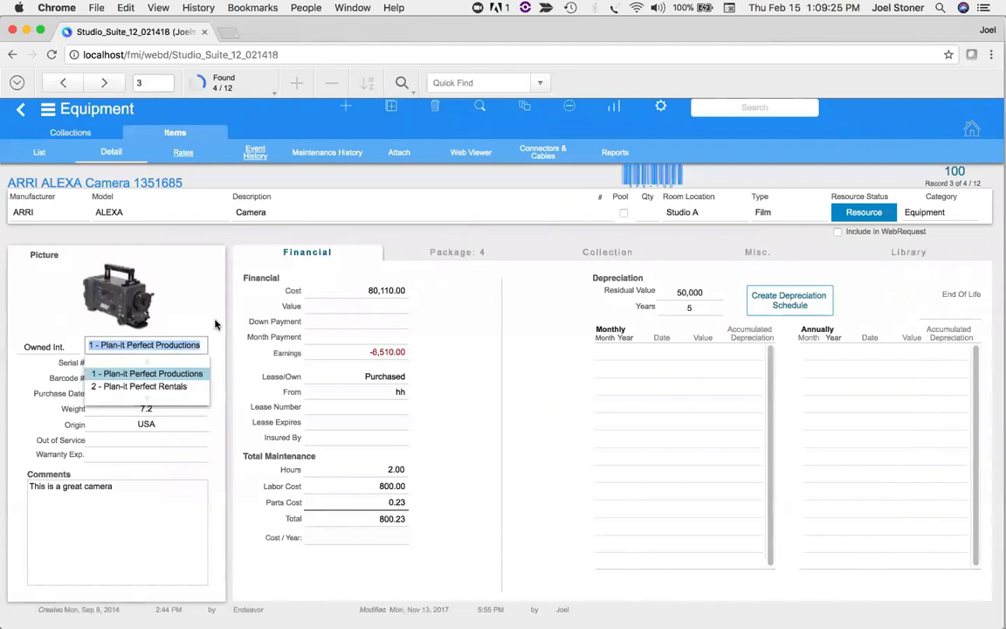
pyautogui.click(196, 294)
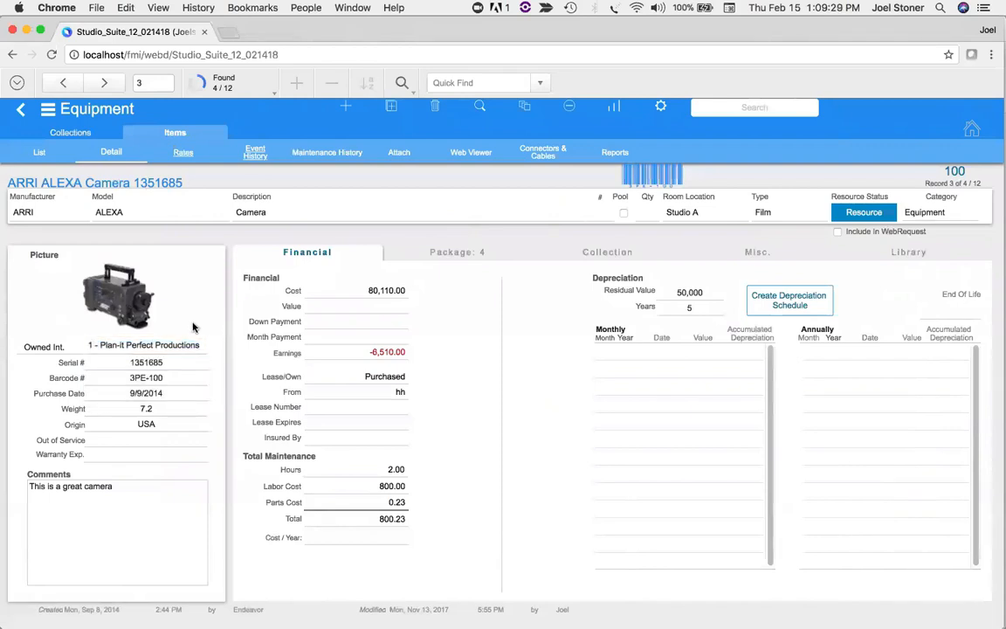
# Set the ARRI ALEXA camera's ownership to Owned Ext. with the Fairly Good Engineering contact as owner.
pyautogui.click(34, 347)
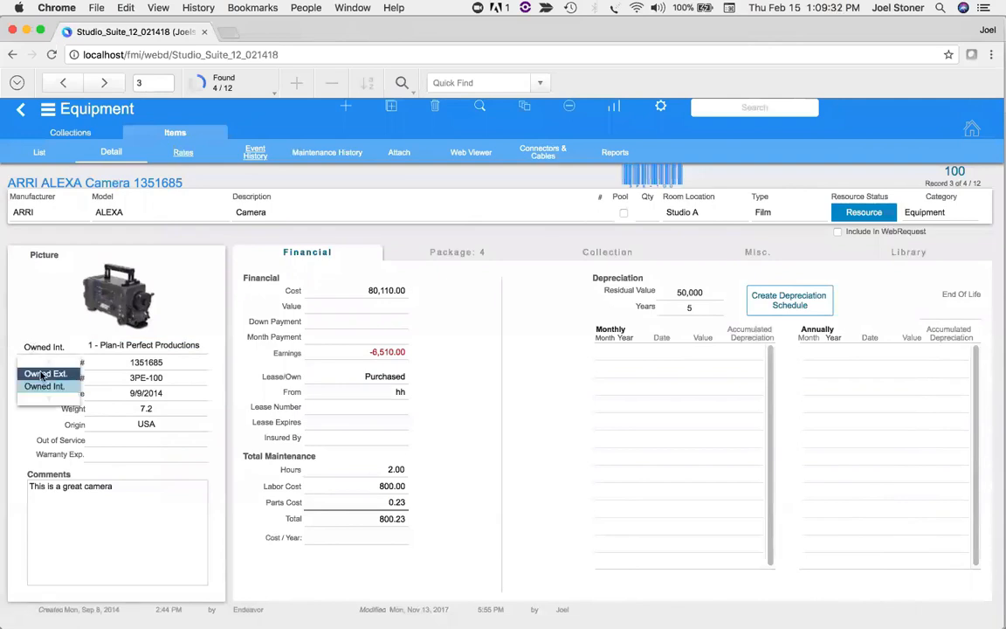
pyautogui.click(39, 362)
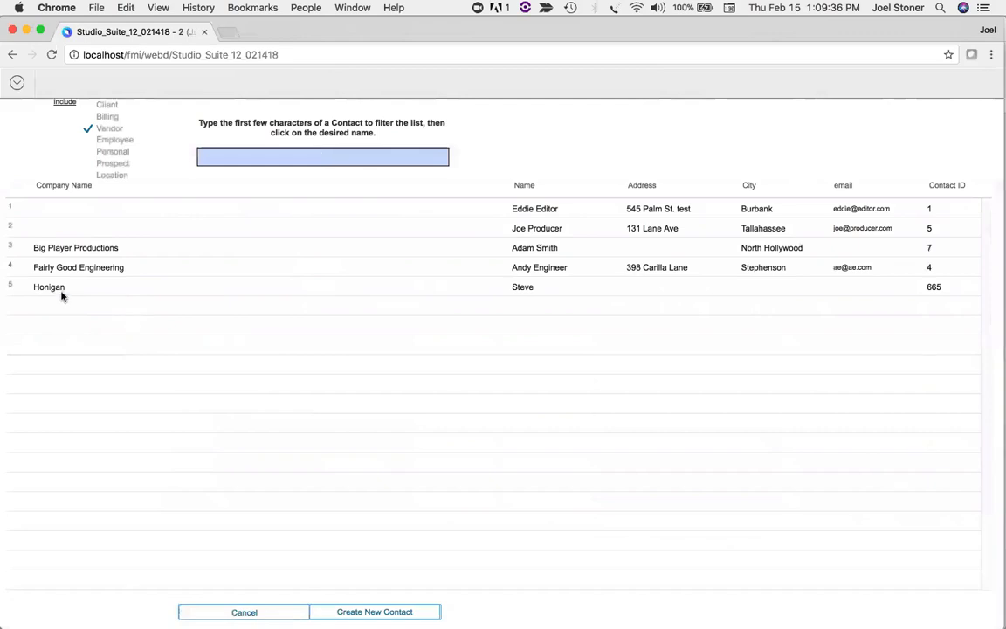
pyautogui.click(83, 268)
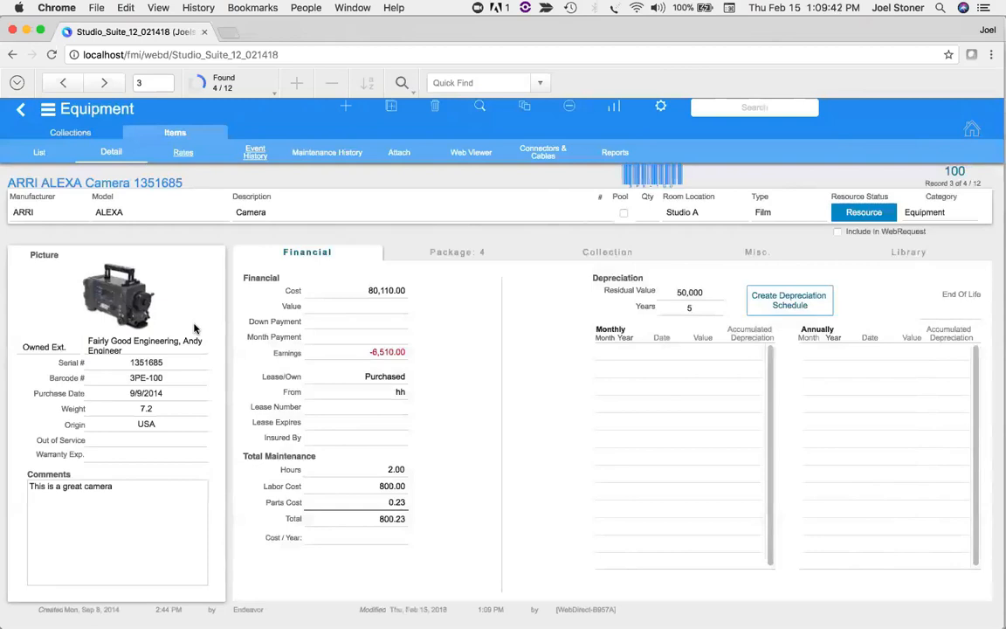
# Set the camera's ownership to Owned Int. with 1 - Plan-it Perfect Productions as owner.
pyautogui.click(48, 347)
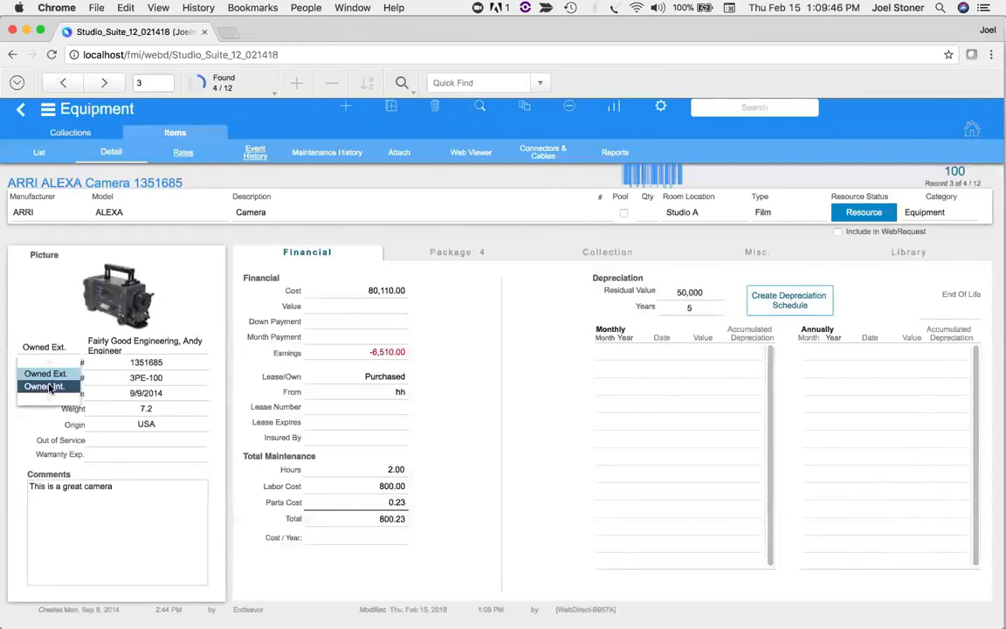
pyautogui.click(50, 386)
pyautogui.click(107, 350)
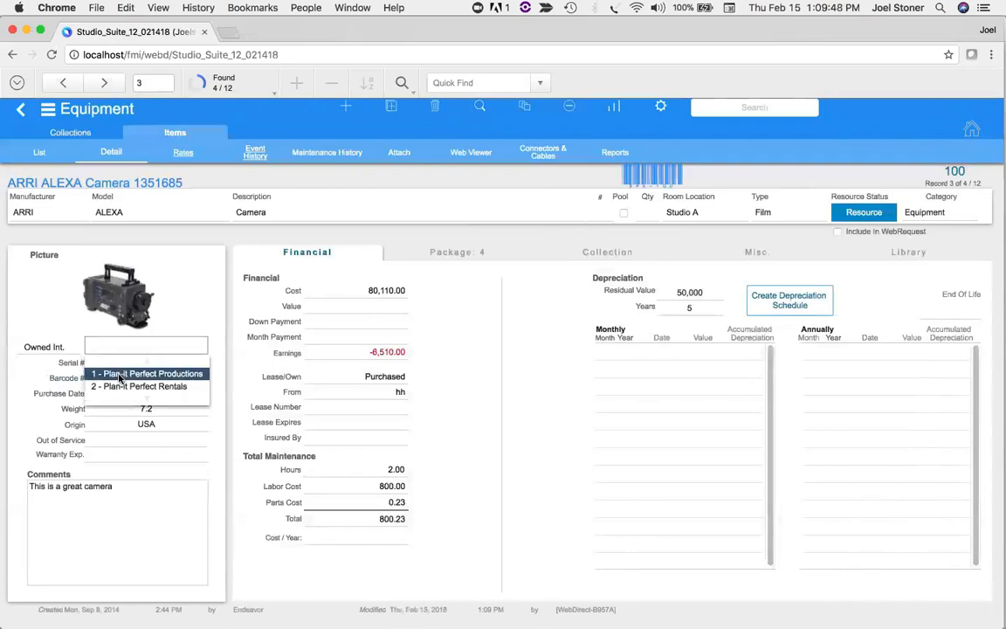
pyautogui.click(111, 374)
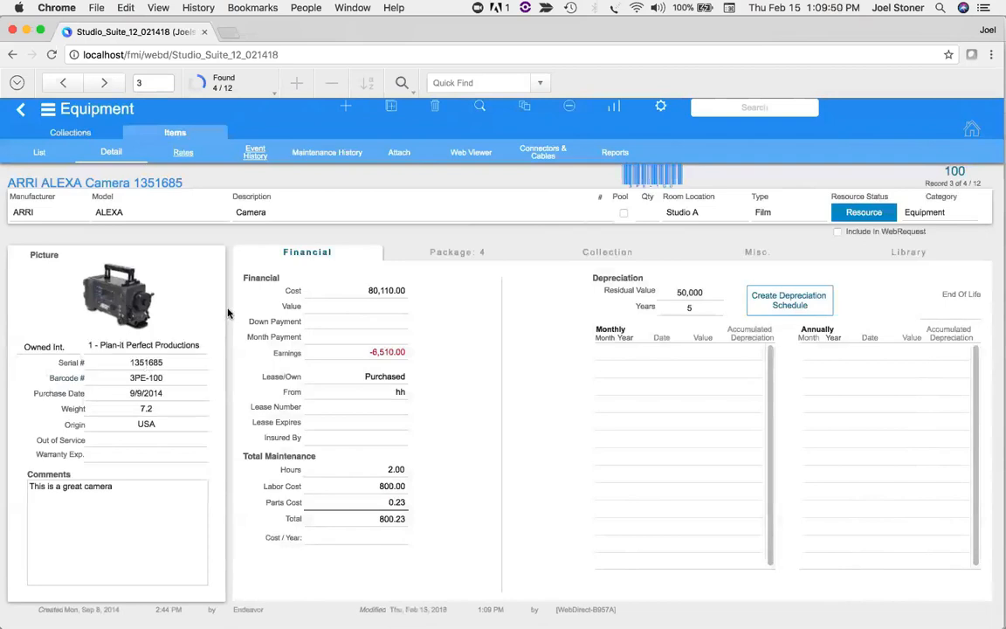
# Examine the camera's serial number, barcode, comments and picture fields.
pyautogui.click(190, 365)
pyautogui.click(187, 379)
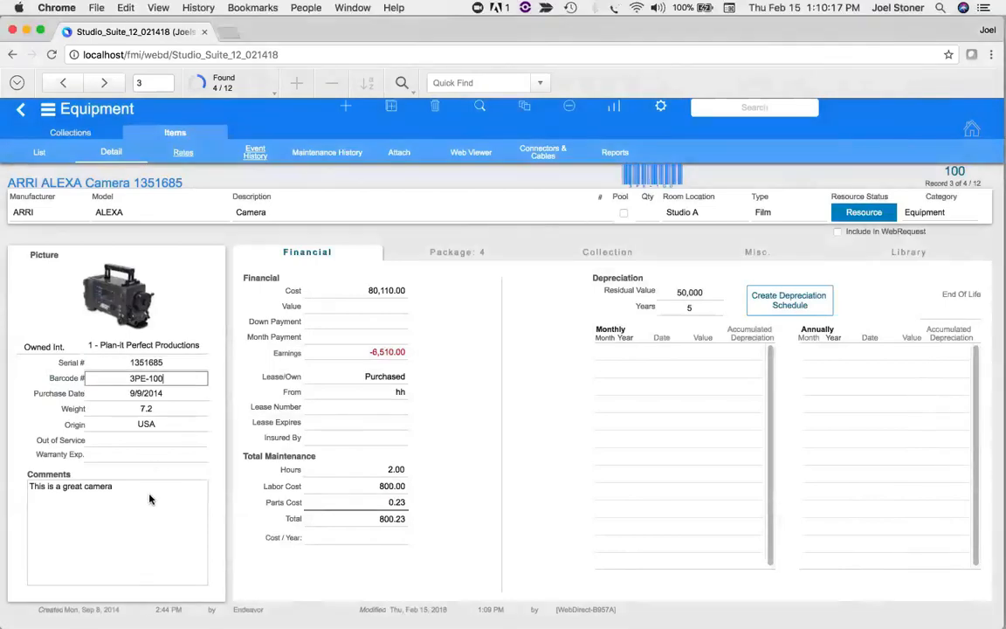
pyautogui.click(150, 499)
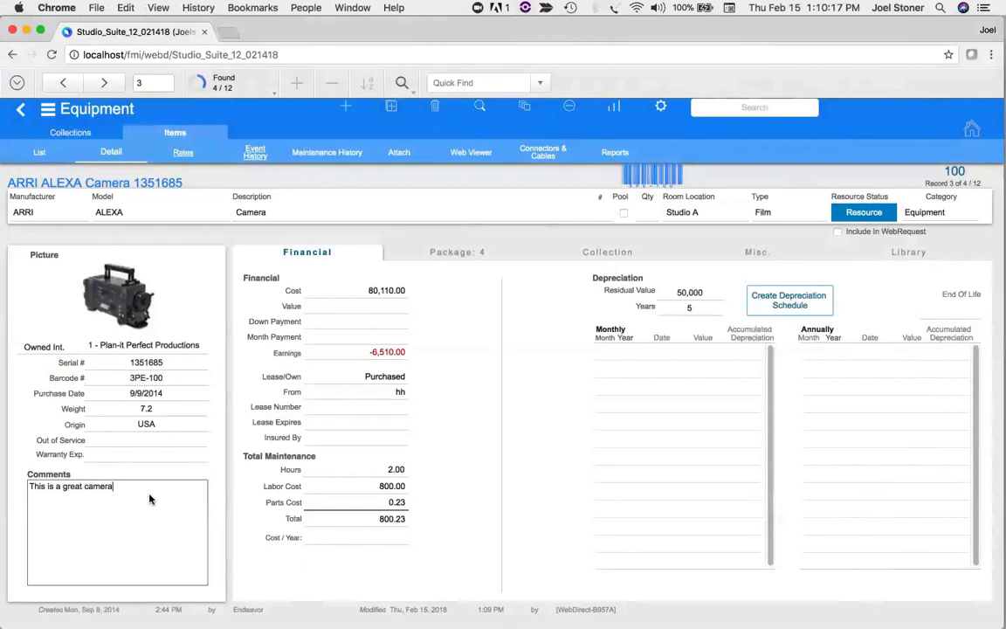
pyautogui.rightClick(161, 304)
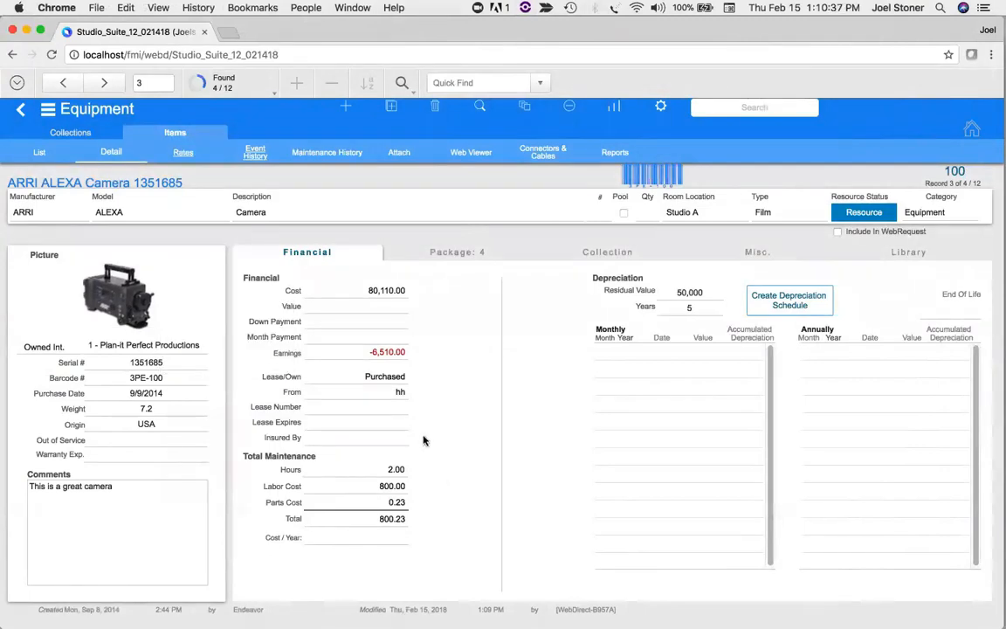
# Examine the camera's manufacturer, model and description fields and the available room locations.
pyautogui.click(41, 211)
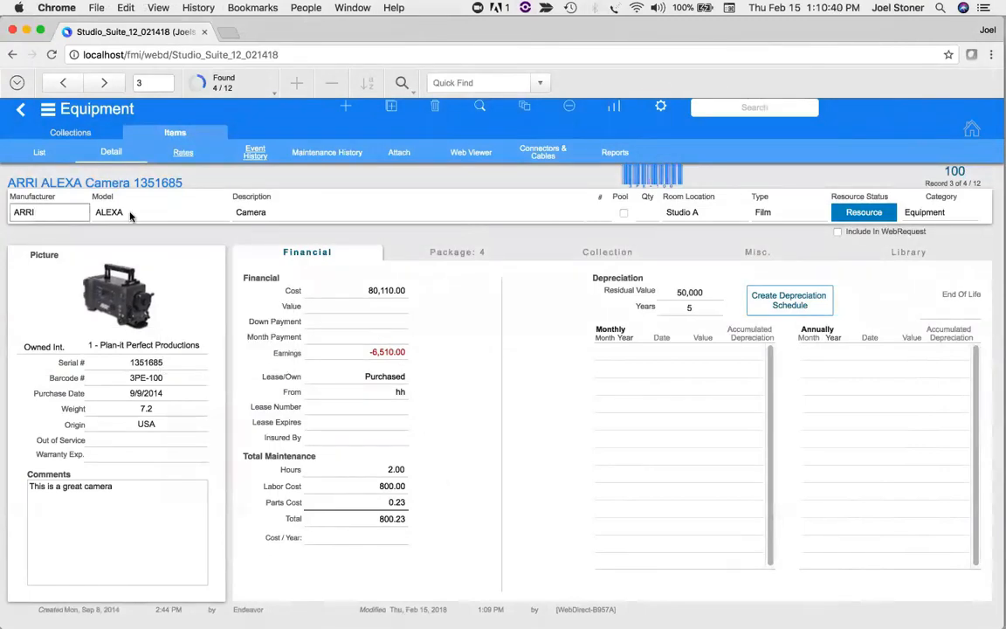
pyautogui.click(119, 212)
pyautogui.click(286, 215)
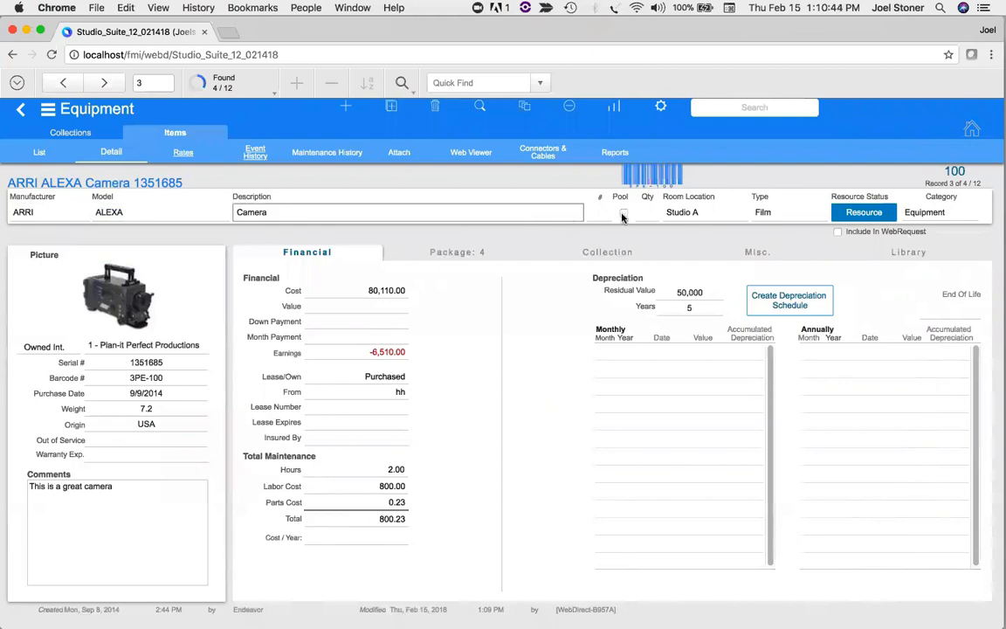
pyautogui.click(696, 215)
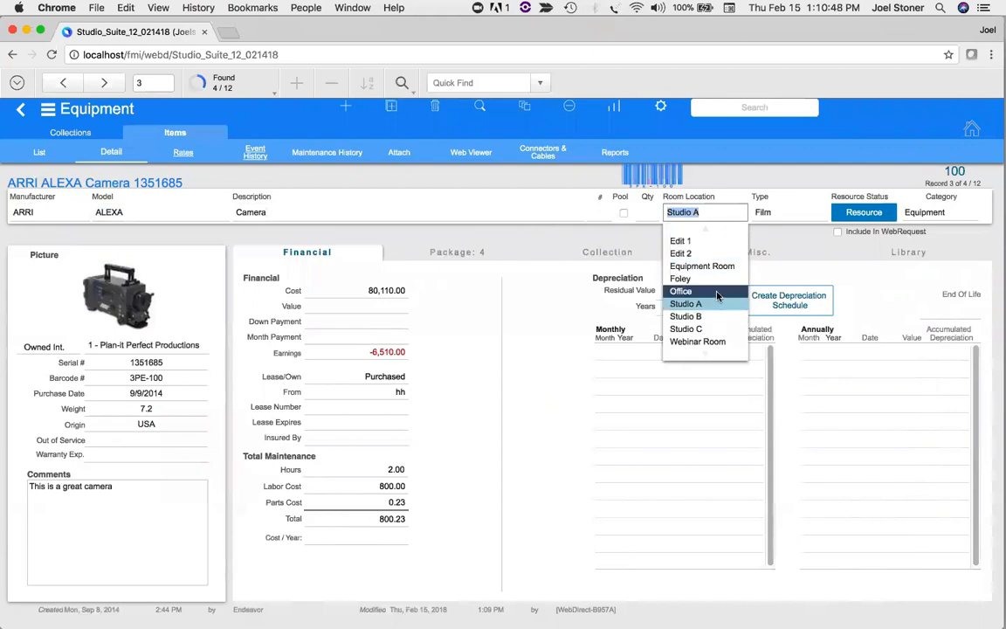
pyautogui.click(652, 239)
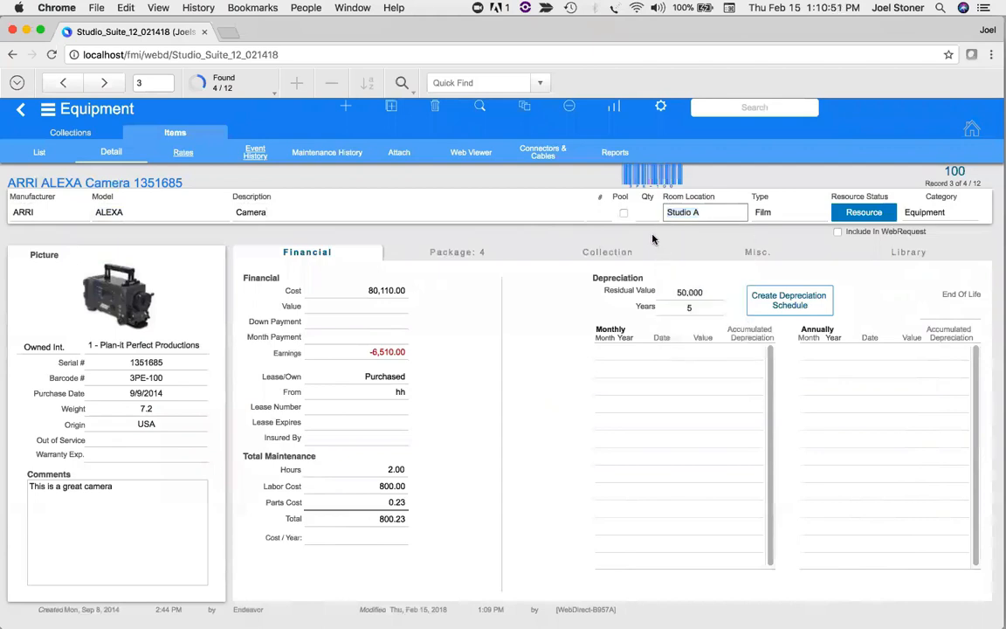
# Look through the available equipment types for the camera without changing its type.
pyautogui.click(767, 213)
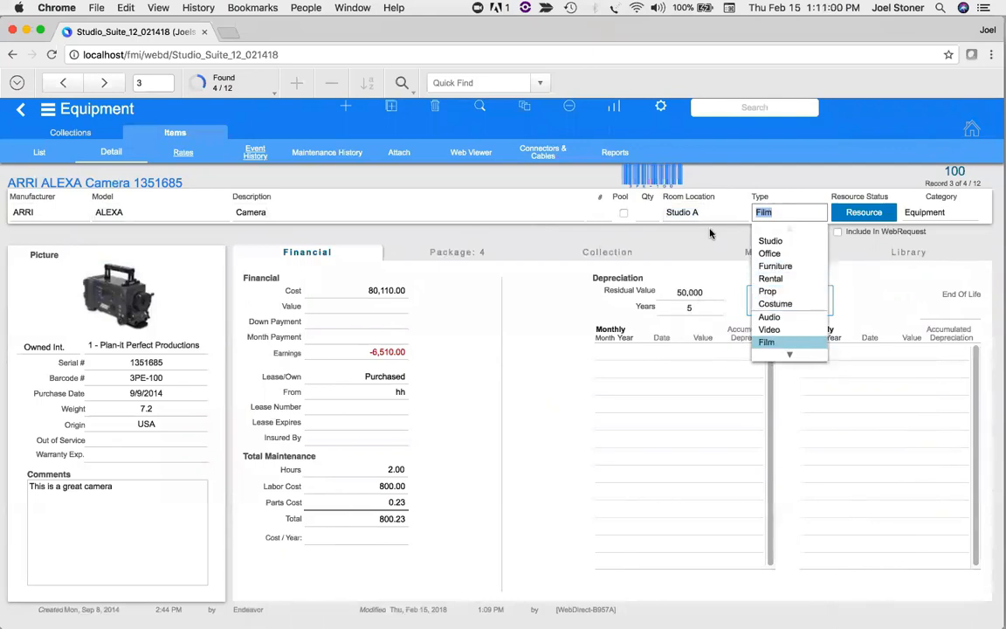
pyautogui.click(790, 357)
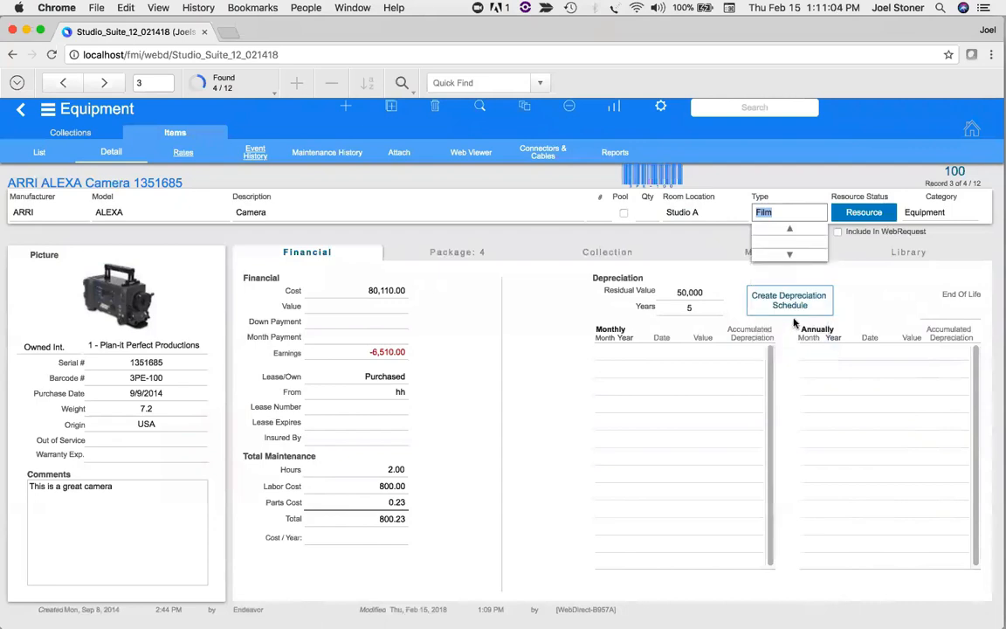
pyautogui.click(796, 183)
pyautogui.click(784, 213)
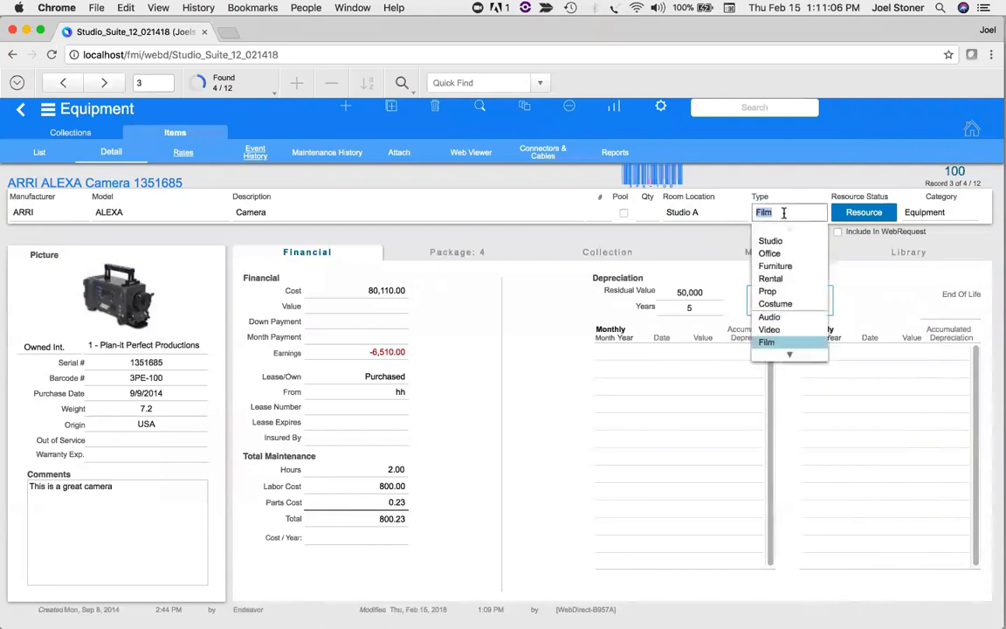
pyautogui.scroll(-2, 788, 270)
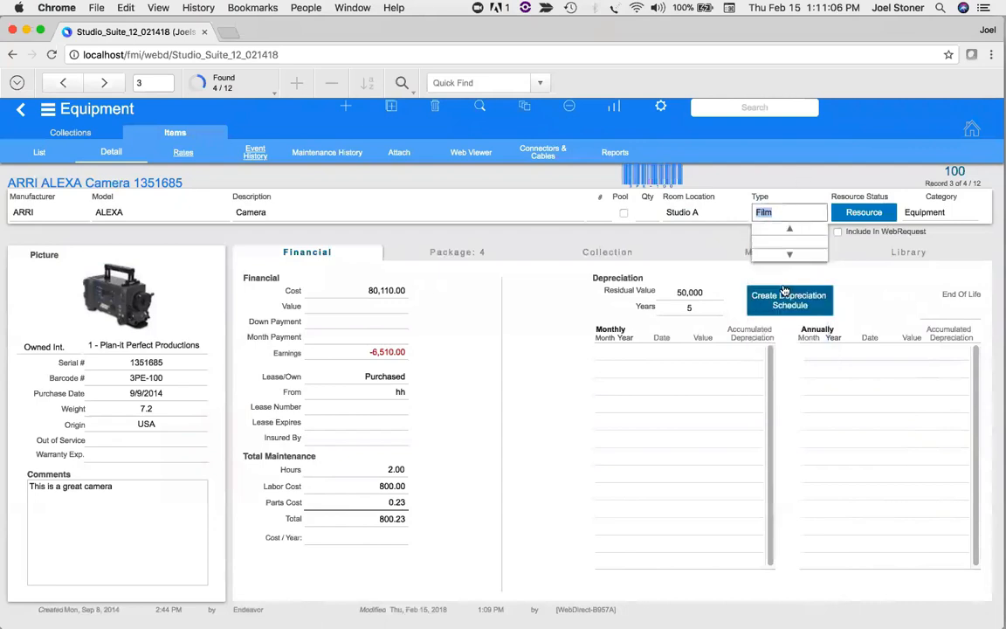
pyautogui.click(387, 229)
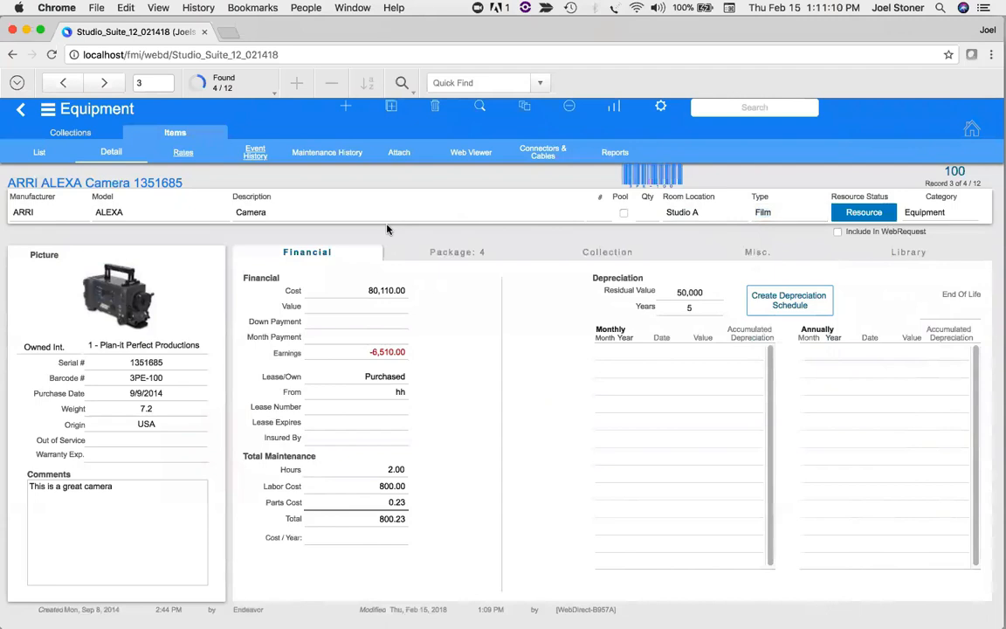
# Examine the camera's cost and value fields and its Lease/Own options.
pyautogui.click(360, 290)
pyautogui.click(365, 307)
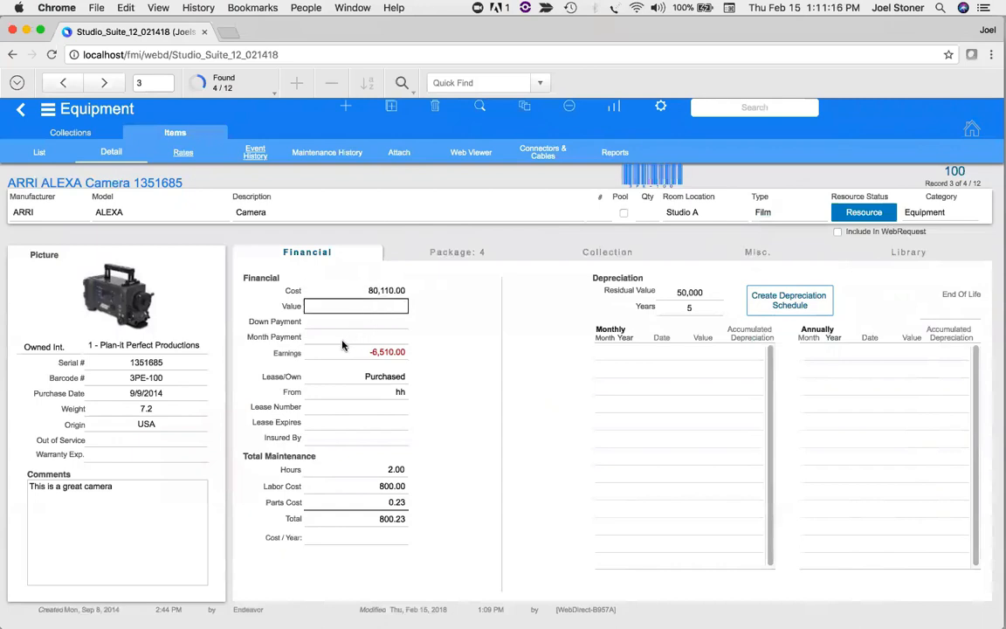
pyautogui.click(345, 377)
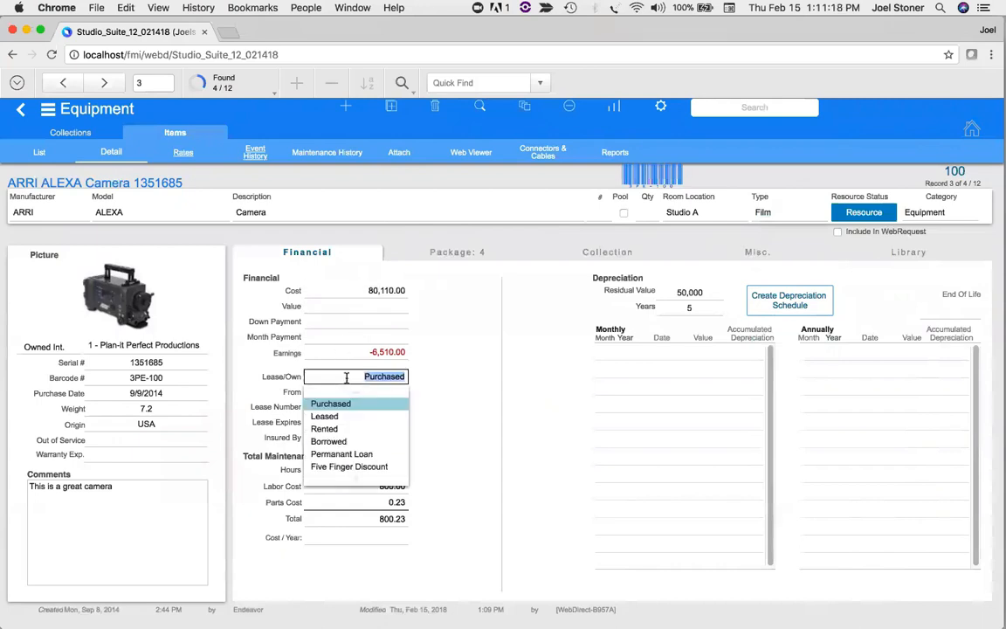
pyautogui.click(454, 372)
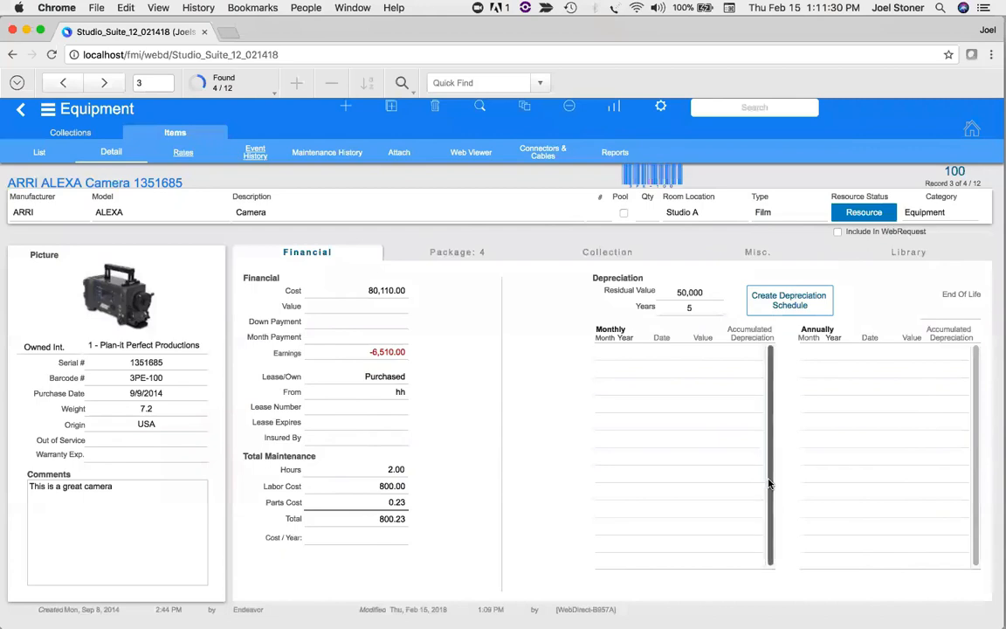
# Create the camera's depreciation schedule from its existing residual value and number of years.
pyautogui.click(694, 308)
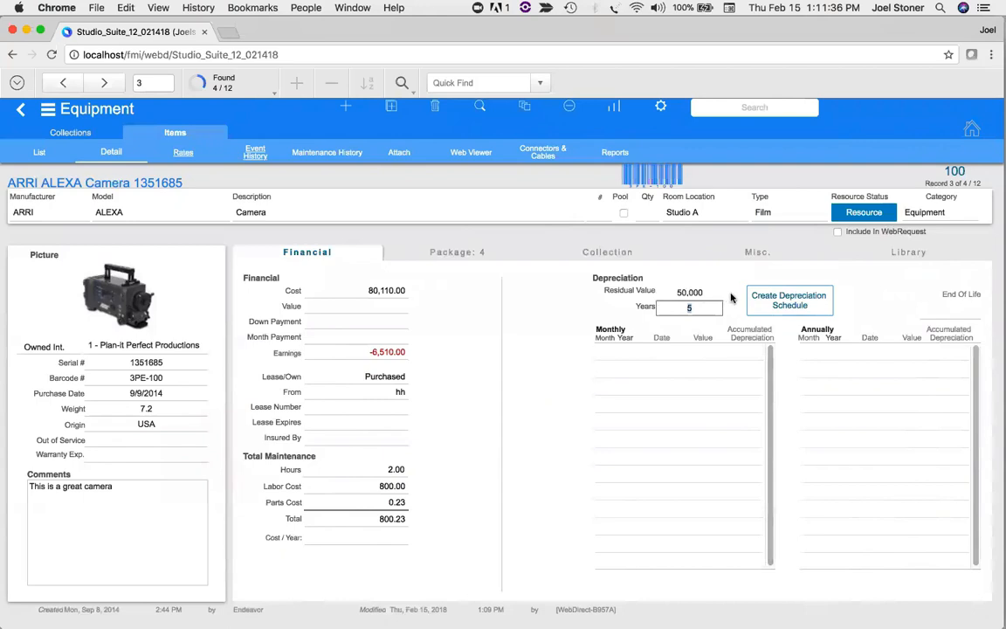
pyautogui.click(778, 306)
pyautogui.click(806, 304)
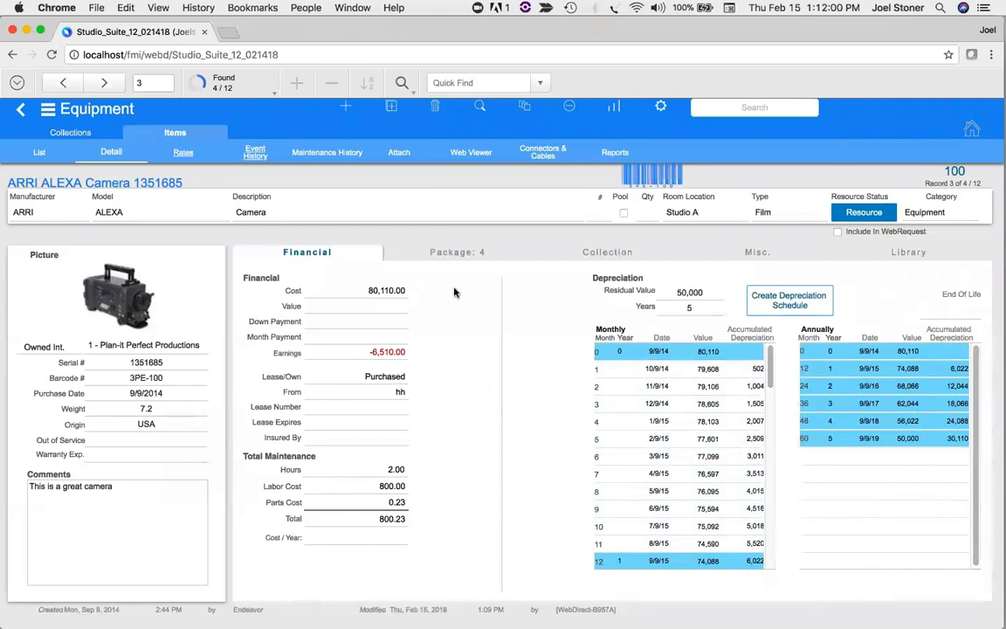
# Add the CablesRUs 737 10' Mic Cable to the ARRI ALEXA camera's package contents.
pyautogui.click(457, 260)
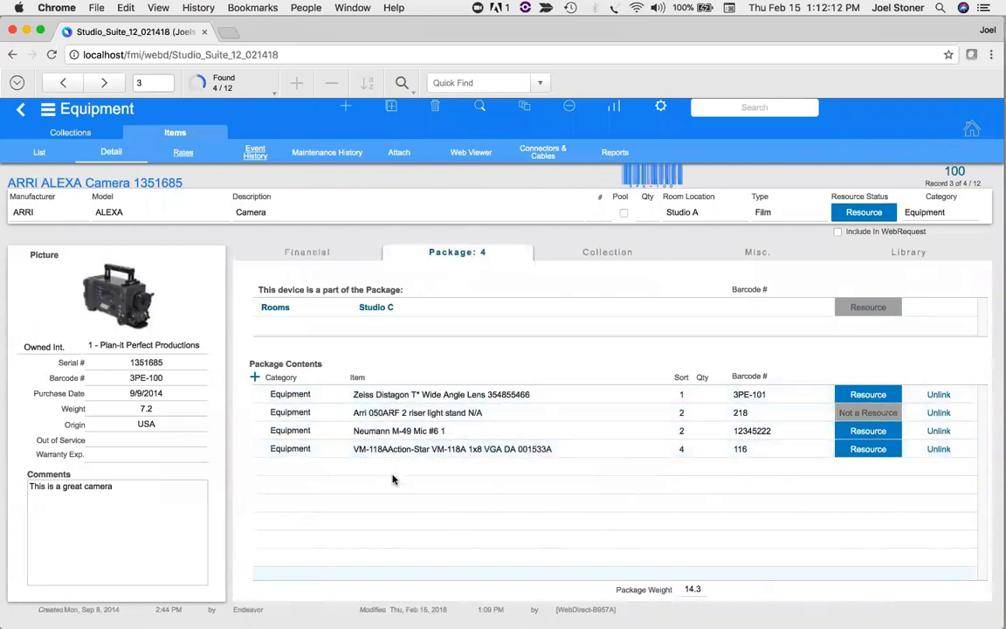
pyautogui.click(257, 380)
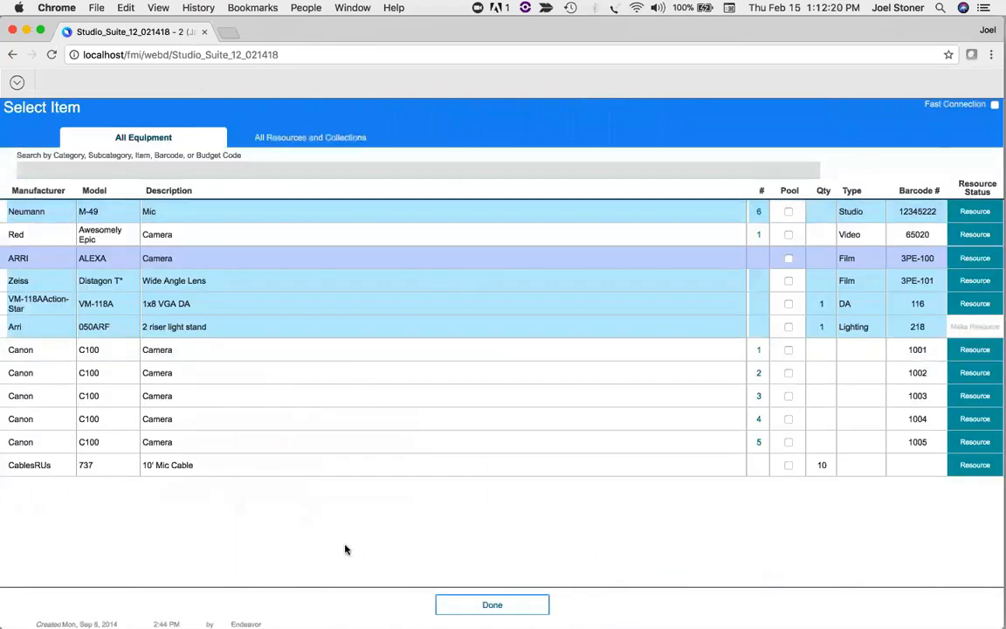
pyautogui.click(194, 469)
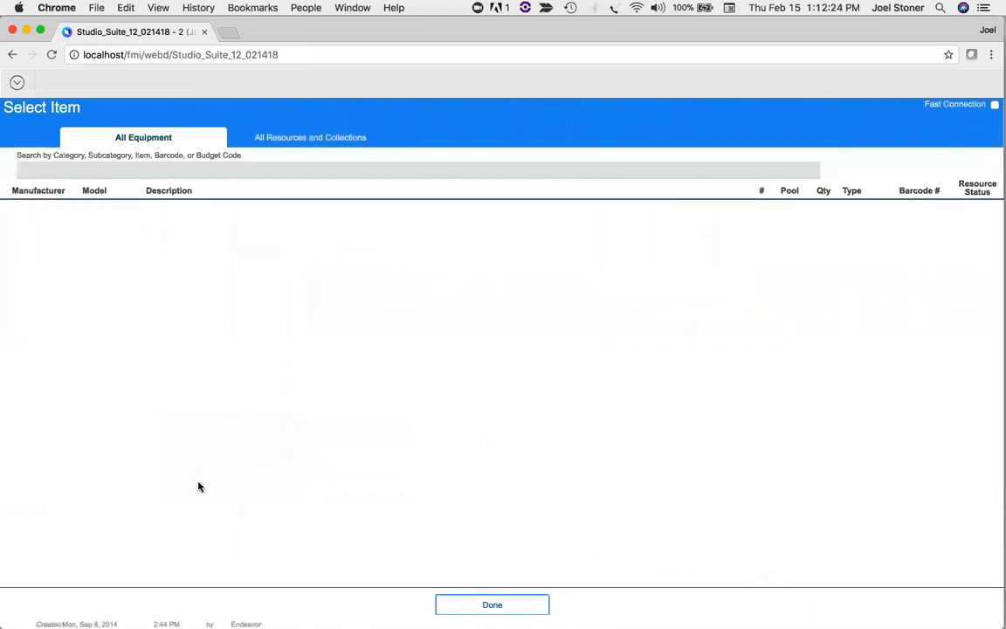
pyautogui.click(472, 603)
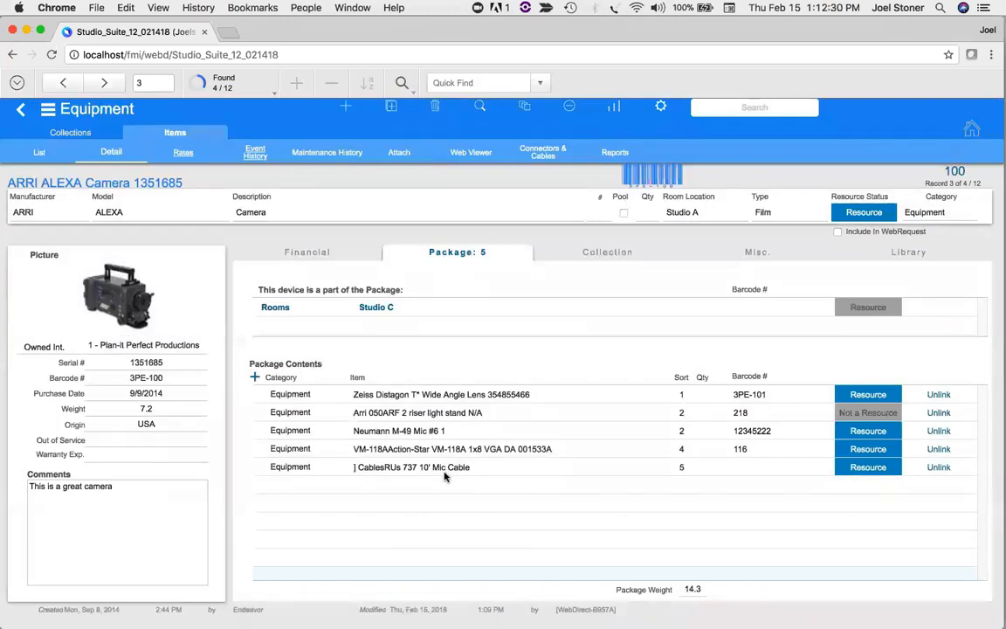
# Unlink the CablesRUs 737 10' Mic Cable from the camera's package contents.
pyautogui.click(936, 469)
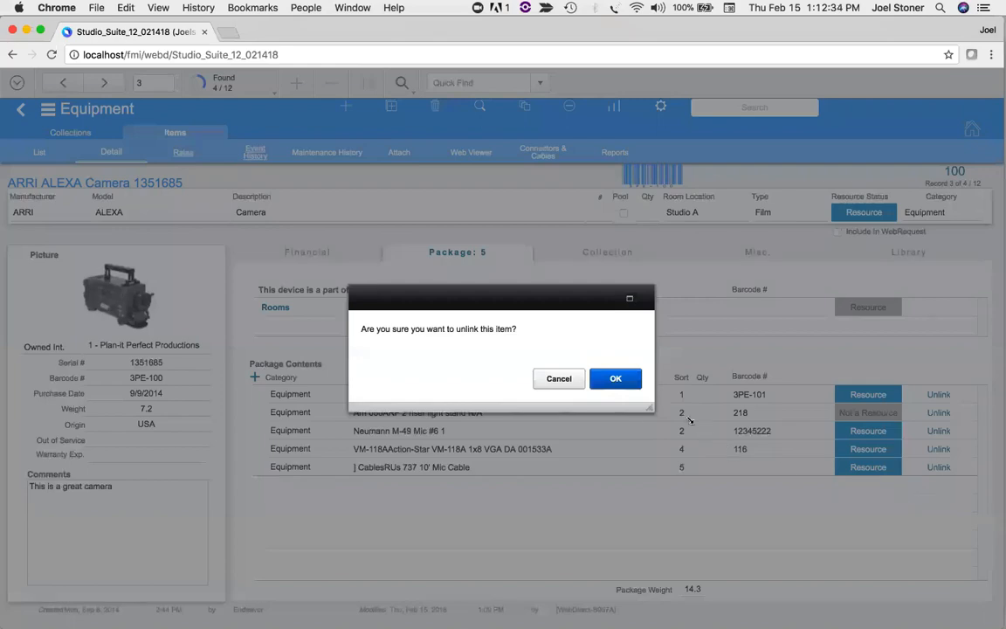
pyautogui.click(616, 378)
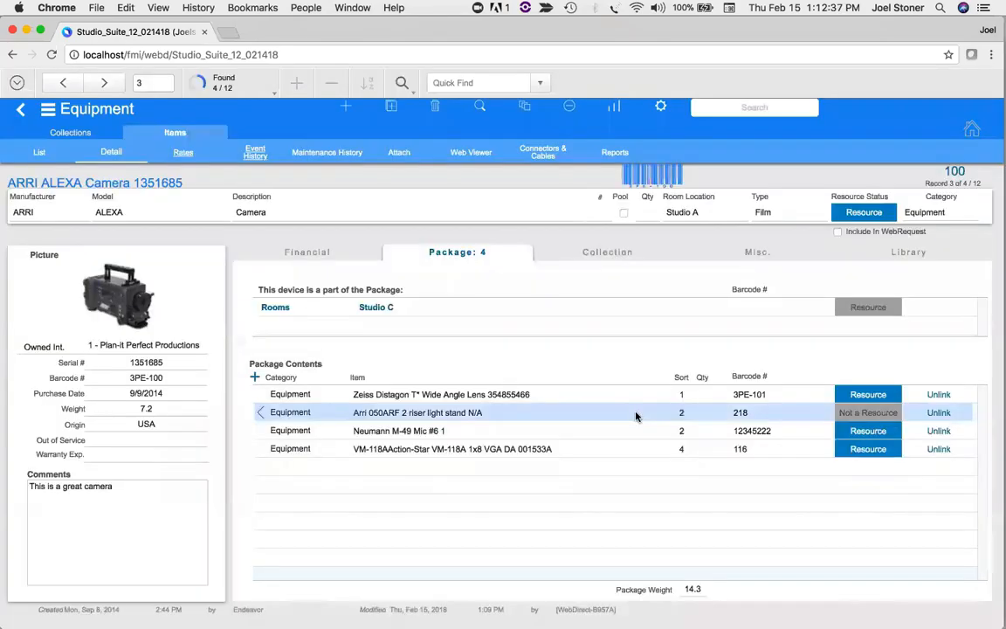
# Examine the camera's collection membership and its room listing, department and assigned-to options, leaving them unchanged.
pyautogui.click(609, 257)
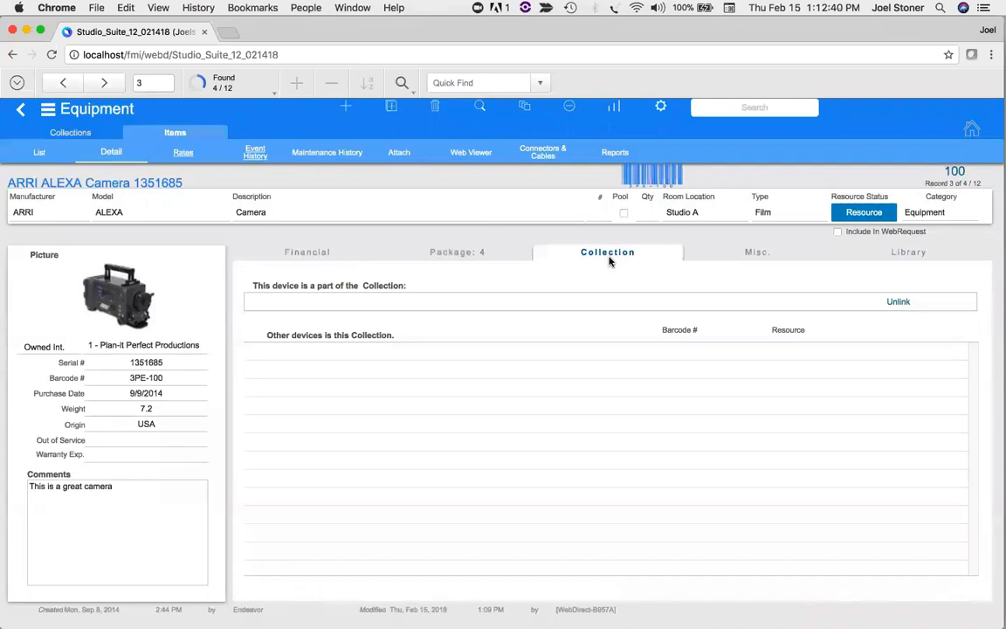
pyautogui.click(762, 256)
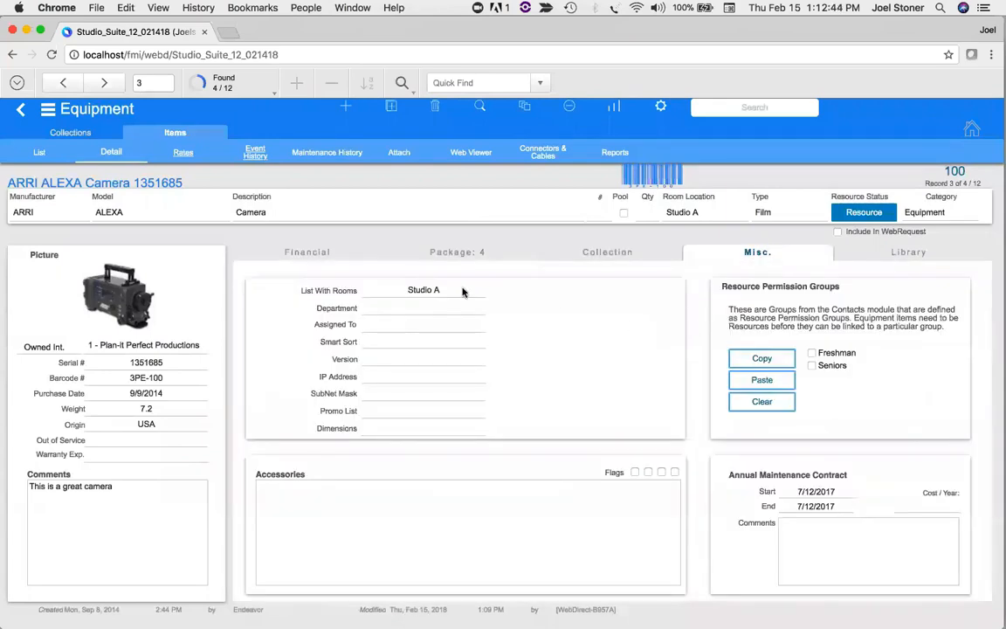
pyautogui.click(462, 291)
pyautogui.click(556, 306)
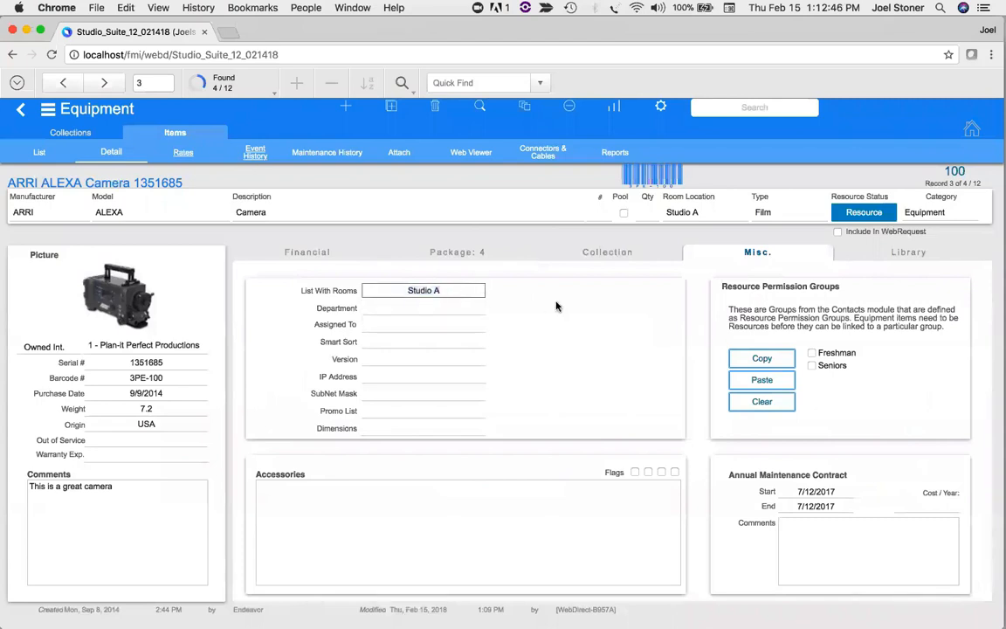
pyautogui.click(394, 309)
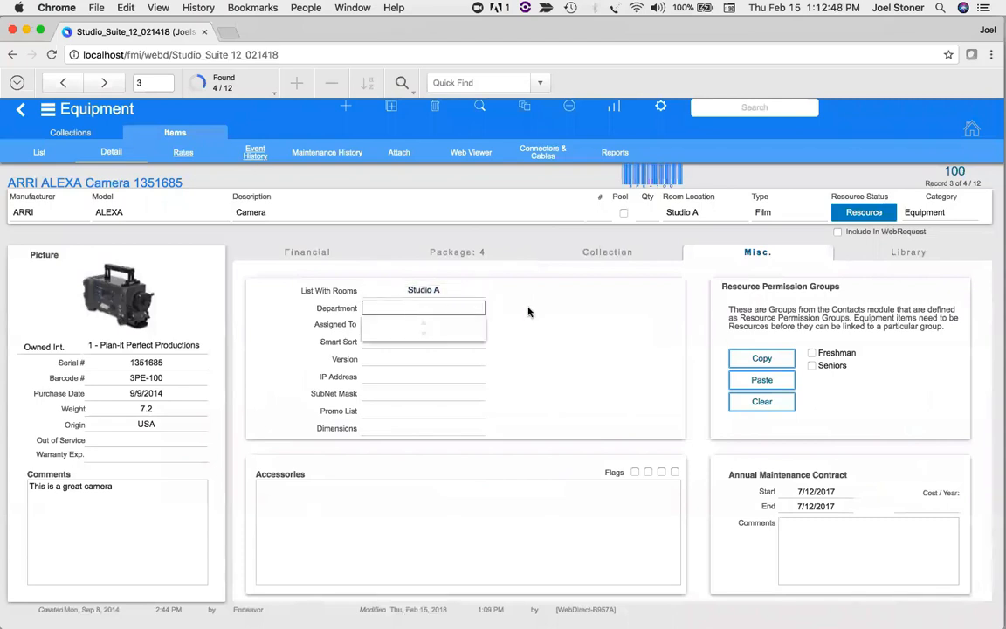
pyautogui.click(407, 325)
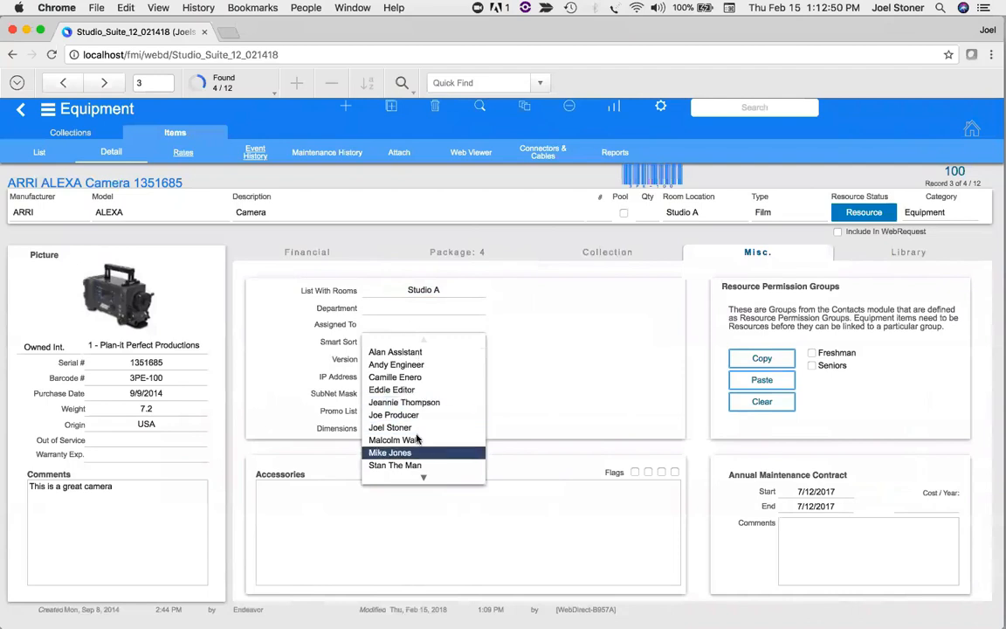
pyautogui.click(525, 352)
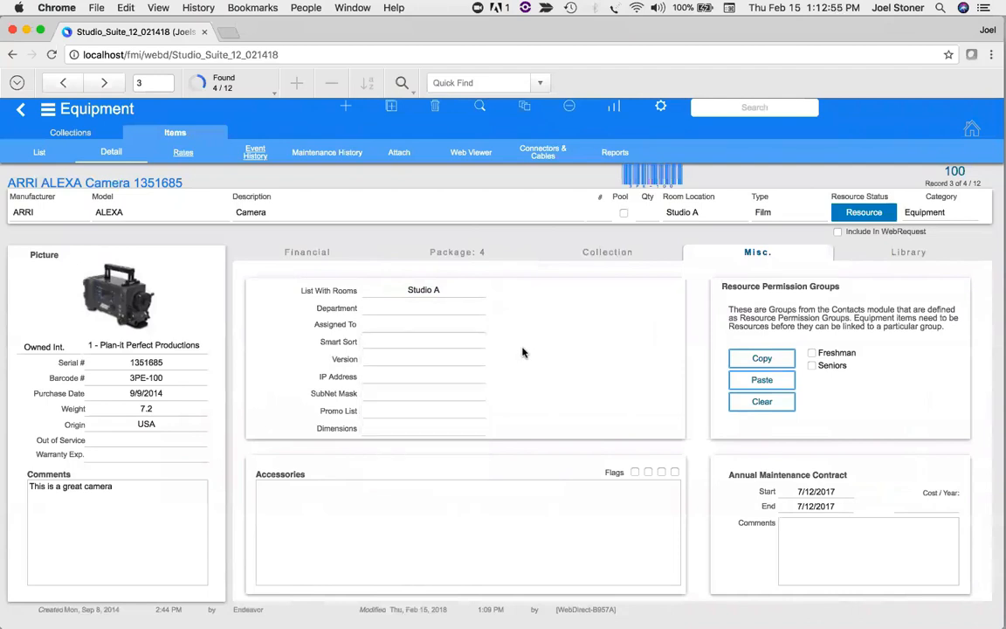
# Examine the camera's version, IP address, promo list and accessories fields and review its package contents.
pyautogui.click(397, 377)
pyautogui.click(485, 360)
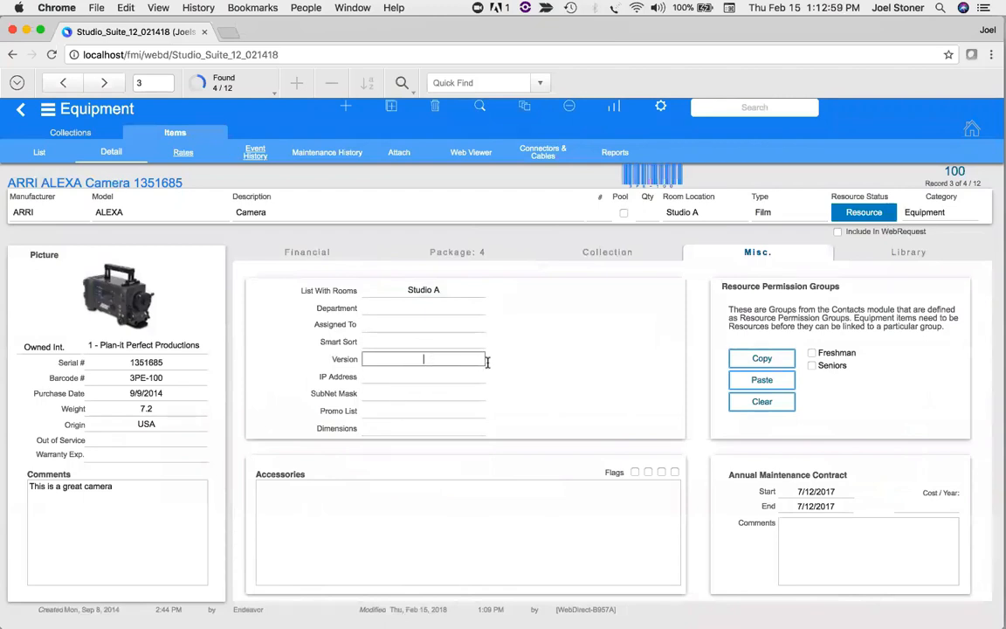
pyautogui.click(532, 374)
pyautogui.click(433, 411)
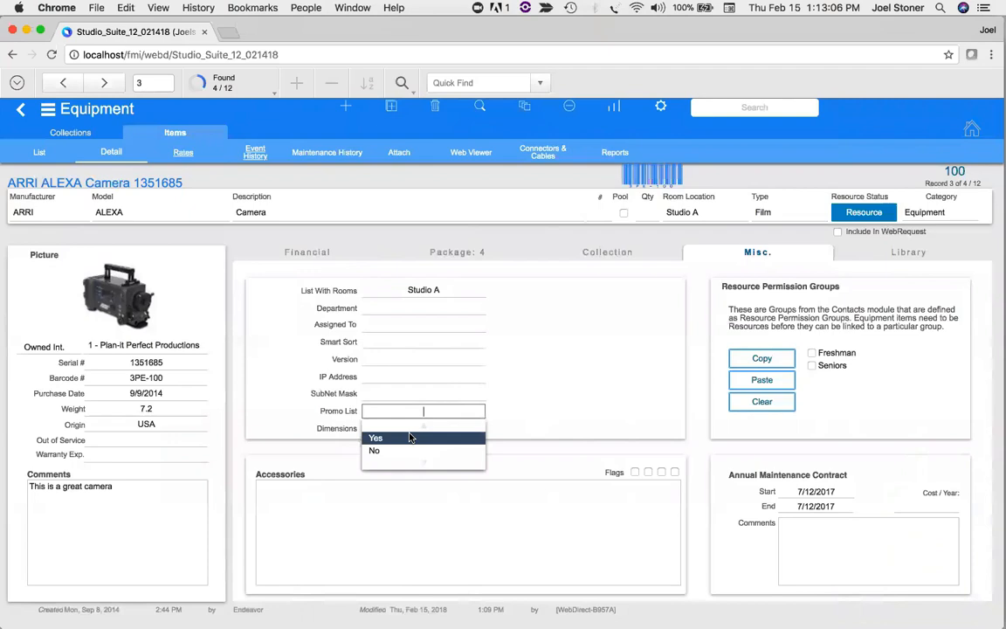
pyautogui.click(546, 409)
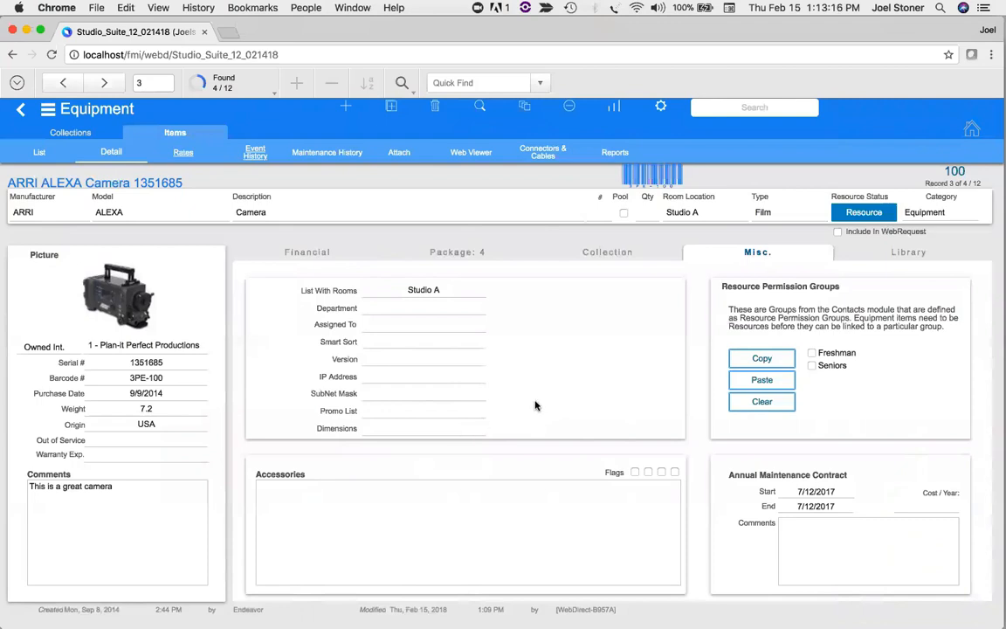
pyautogui.click(496, 509)
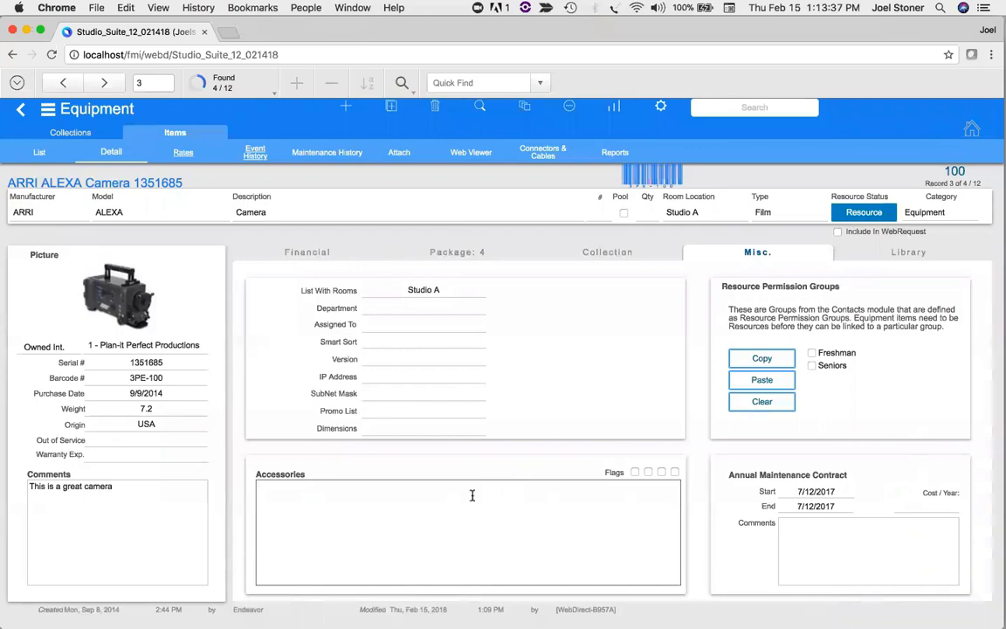
pyautogui.click(458, 251)
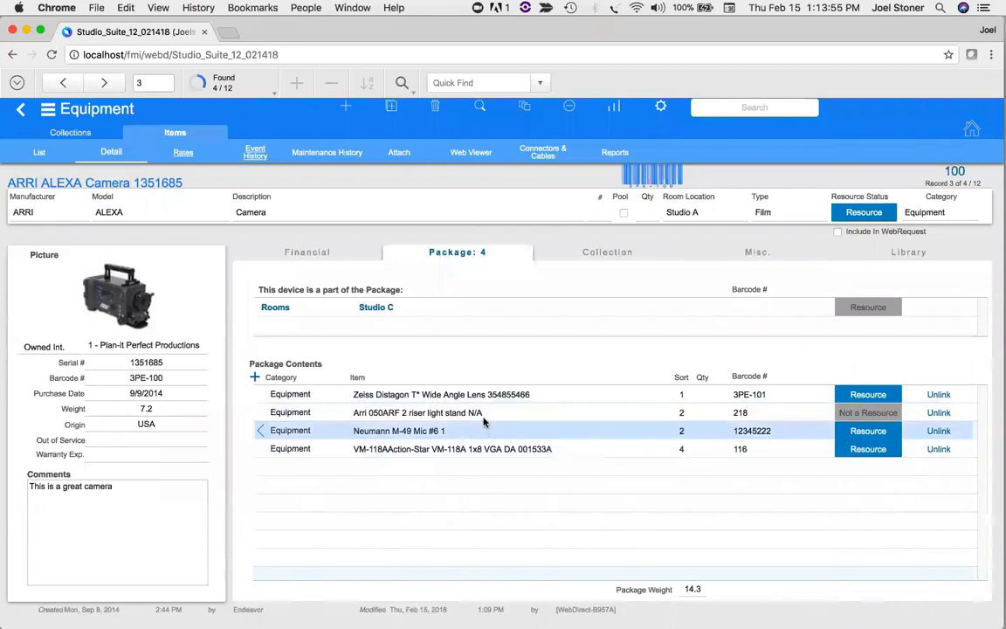
# Try assigning the camera to the Seniors and Freshman resource permission groups, and deselect both.
pyautogui.click(735, 259)
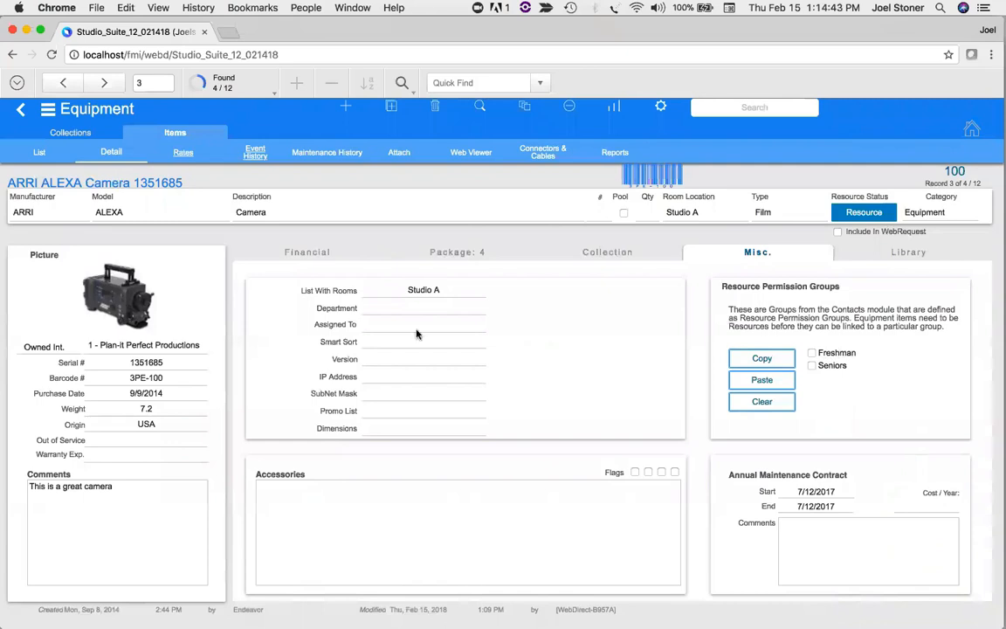
pyautogui.click(813, 366)
pyautogui.click(811, 354)
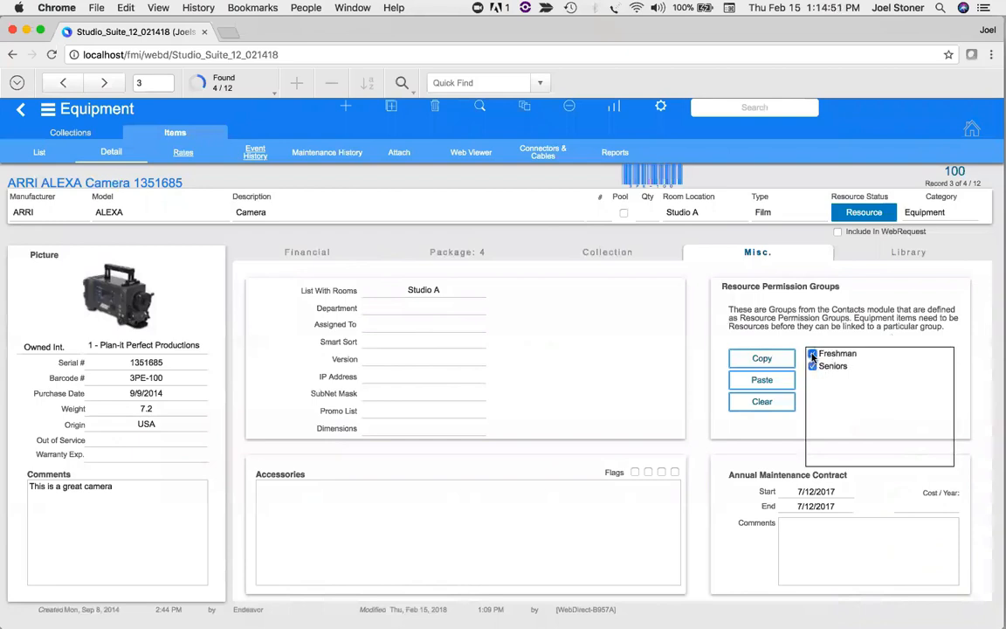
pyautogui.click(813, 355)
pyautogui.click(813, 367)
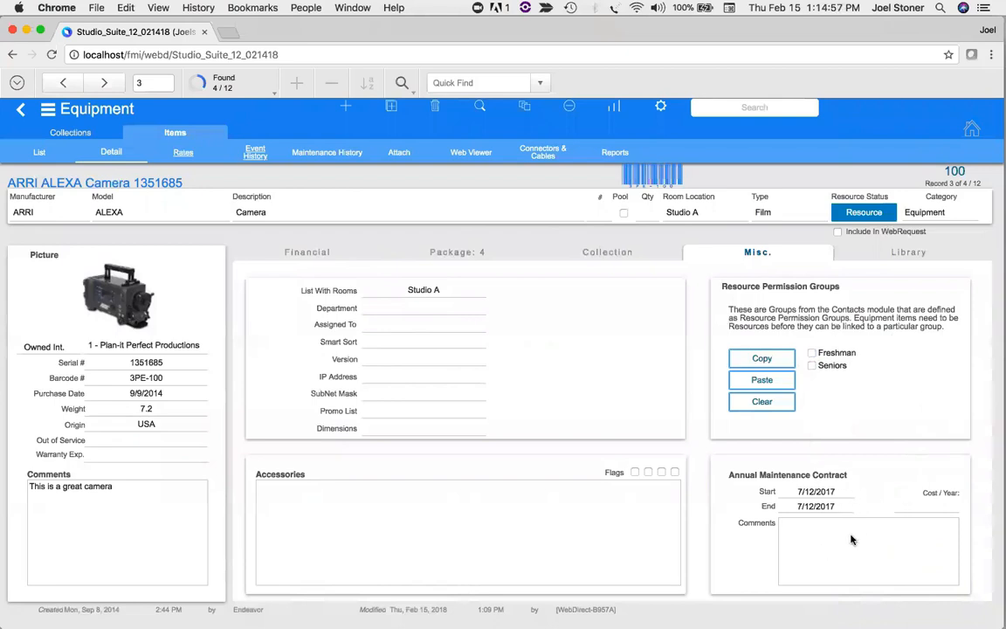
# Set the cost per year of the camera's annual maintenance contract to 200.
pyautogui.click(928, 508)
pyautogui.write('200')
pyautogui.click(853, 546)
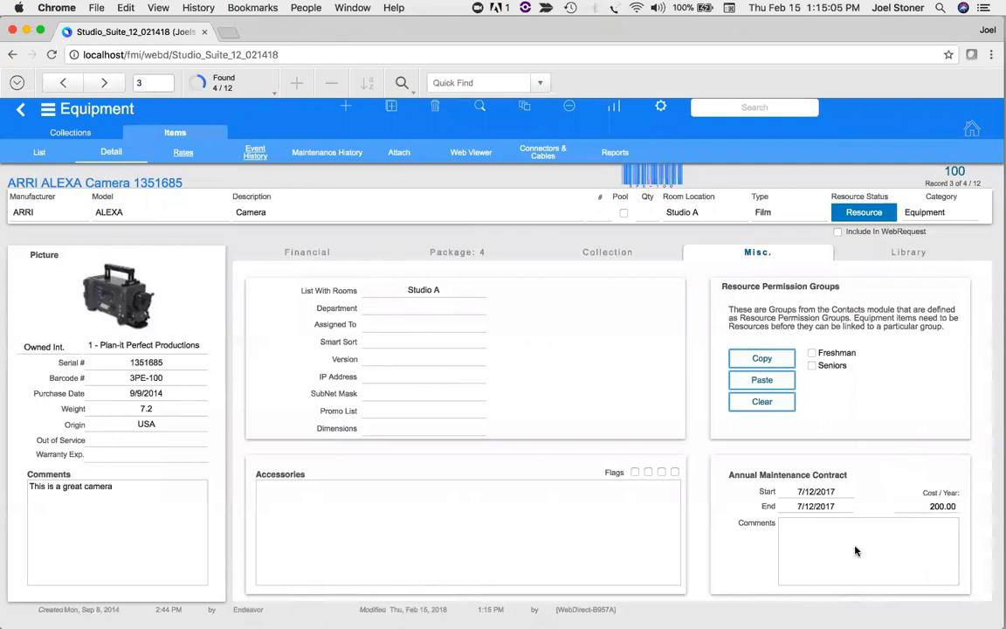
# Enable the Library Hard Disk option in the camera's library details.
pyautogui.click(924, 266)
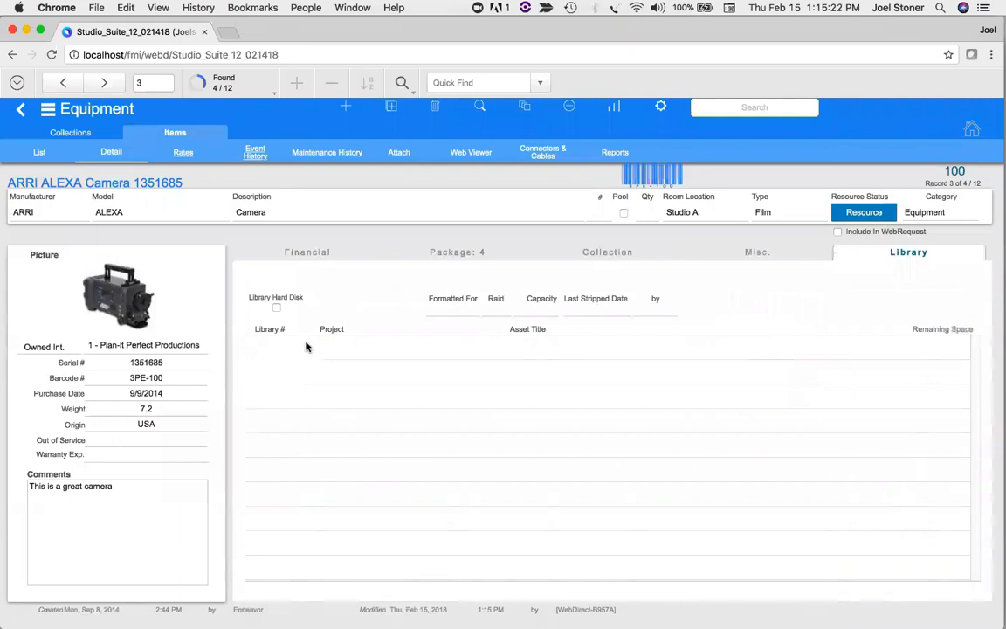
pyautogui.click(276, 308)
# Create a new equipment item with manufacturer Sony, model X1000 and description Camera.
pyautogui.click(356, 109)
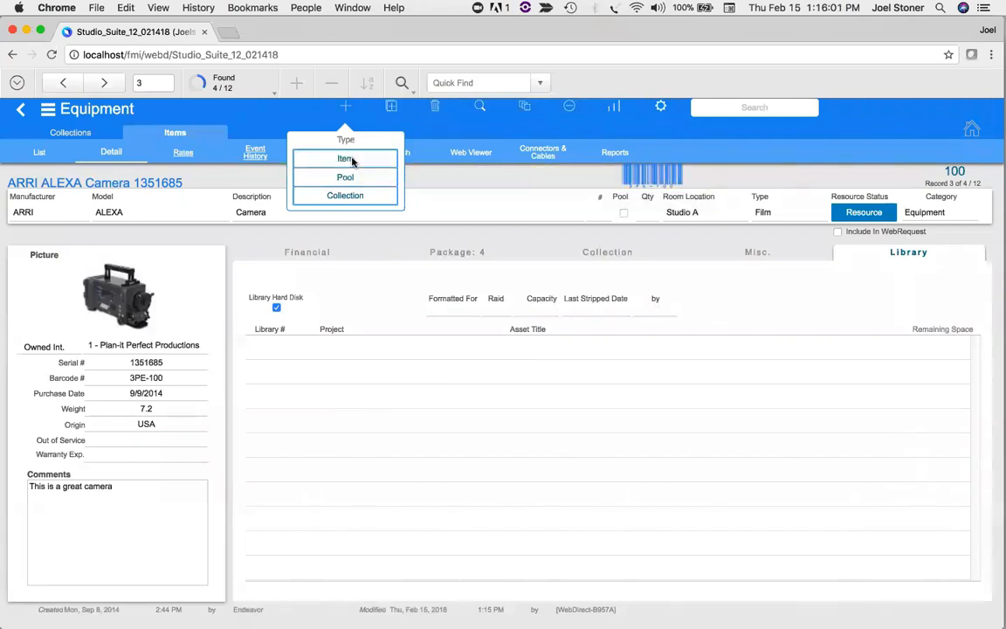
pyautogui.click(345, 159)
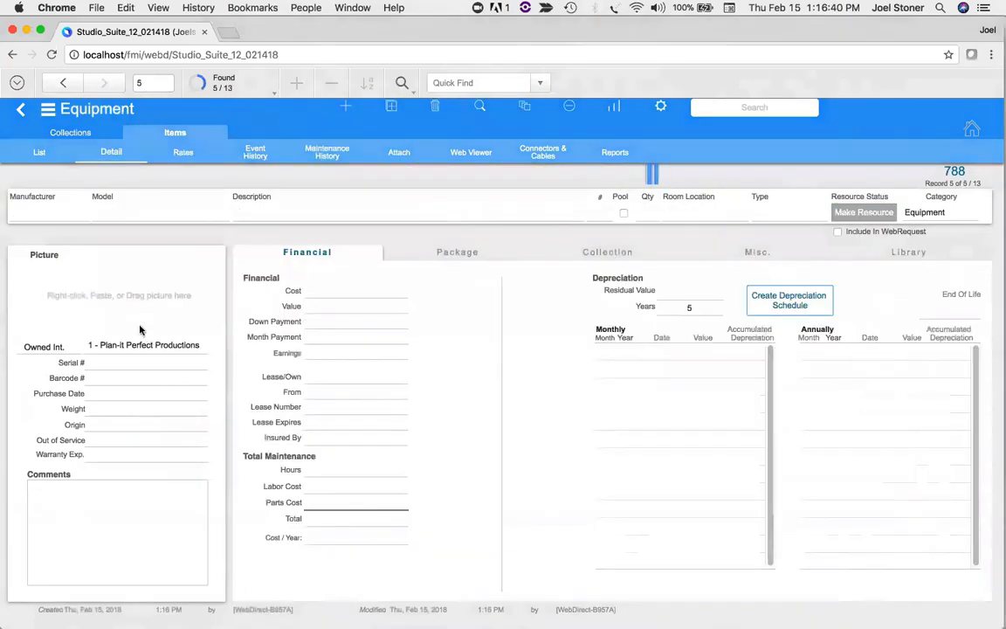
pyautogui.click(39, 214)
pyautogui.write('Sony')
pyautogui.click(107, 215)
pyautogui.write('X1000')
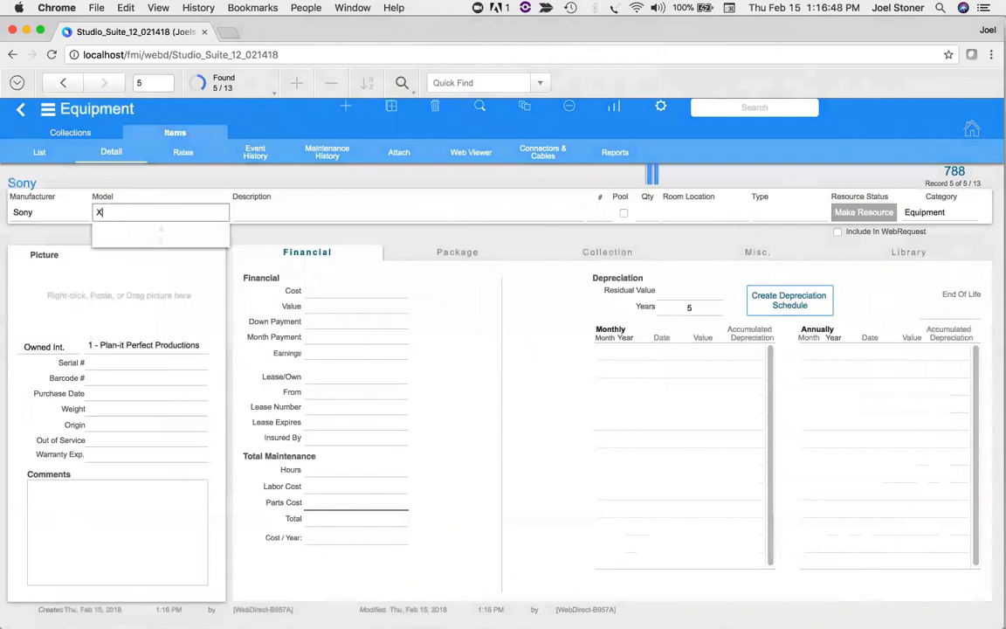
pyautogui.click(250, 215)
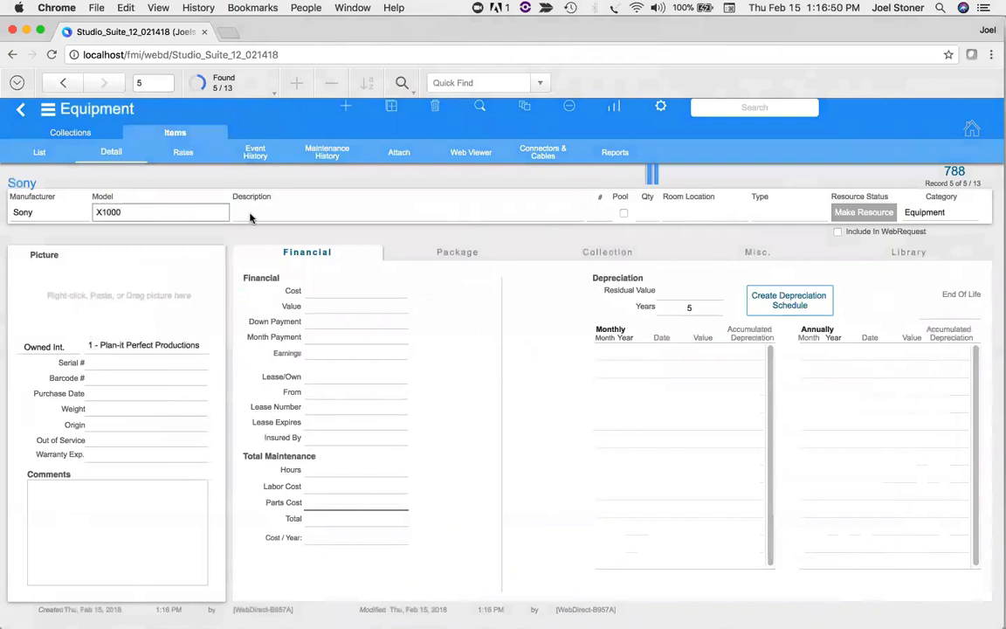
pyautogui.write('Camera')
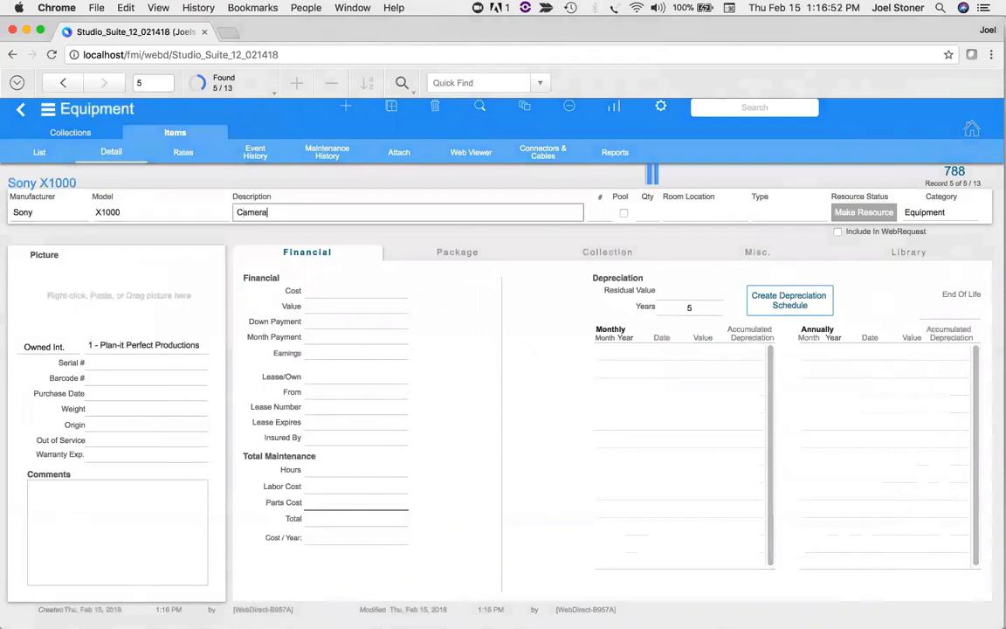
pyautogui.click(357, 236)
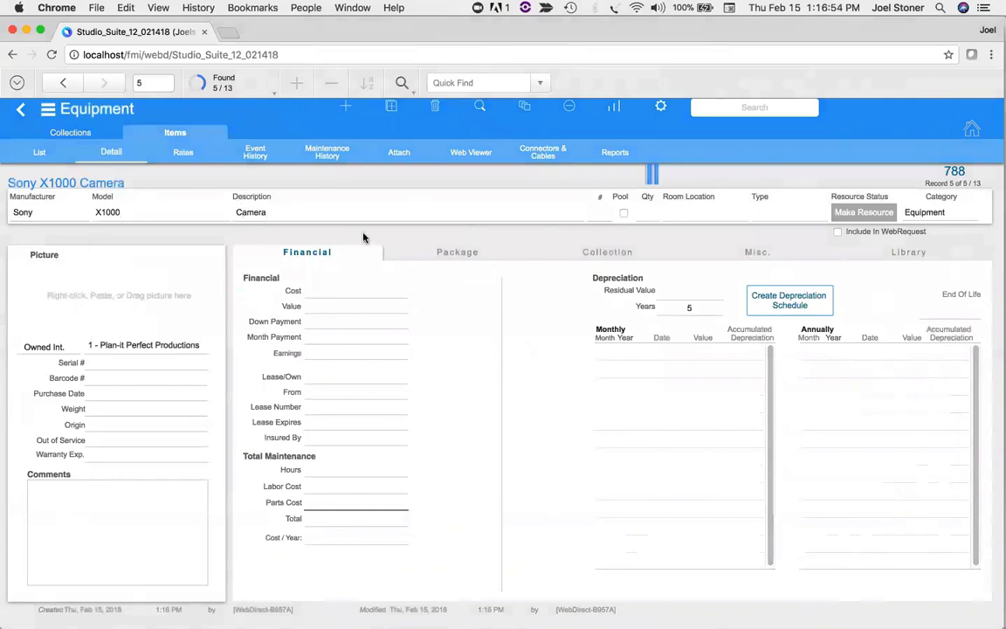
# Permanently delete the Sony X1000 Camera record.
pyautogui.click(448, 112)
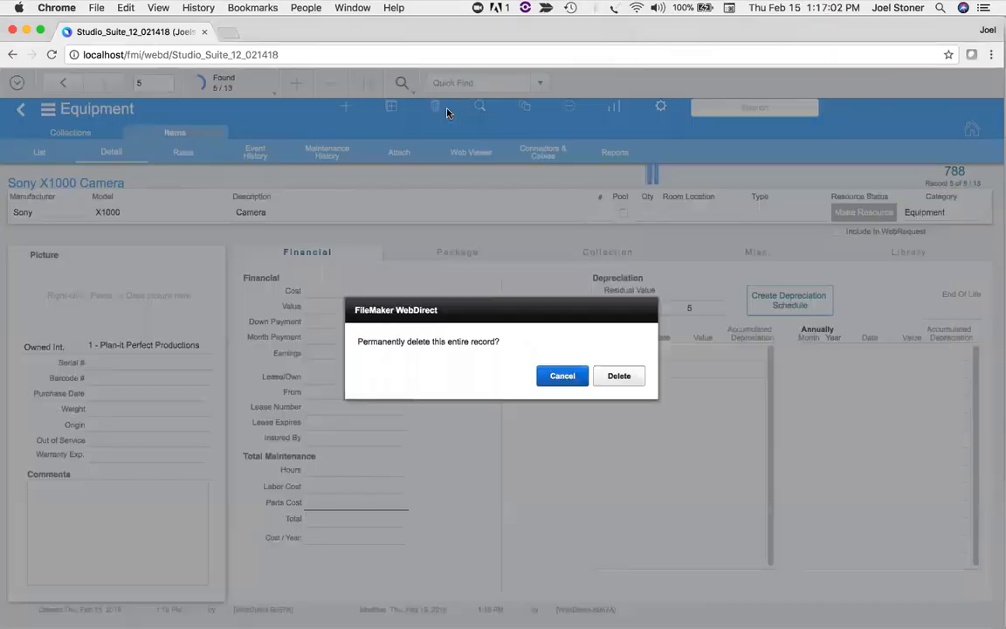
pyautogui.click(602, 377)
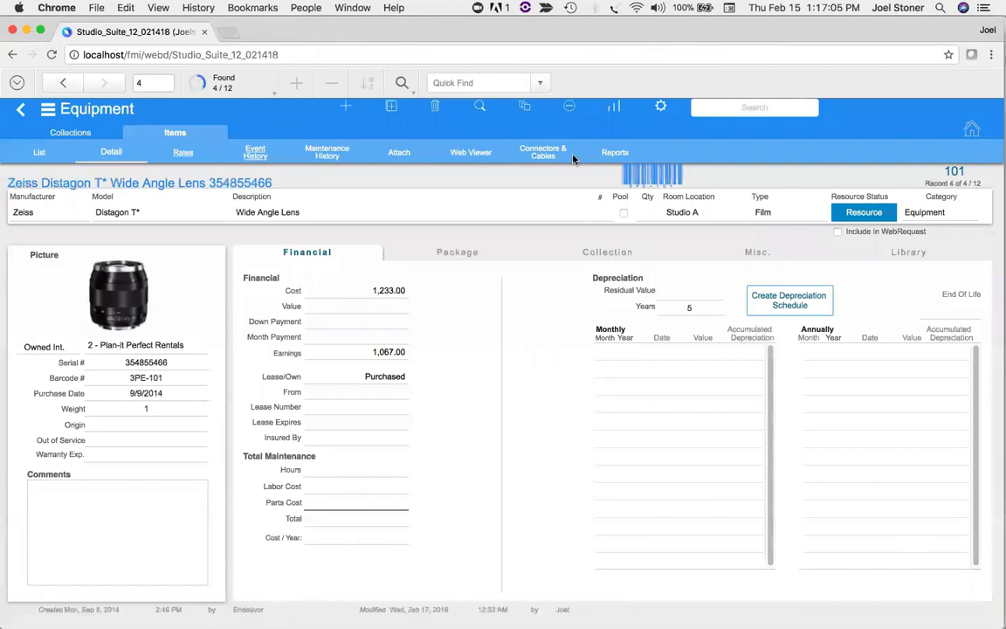
# Find the equipment items whose cost is greater than 10000.
pyautogui.click(494, 114)
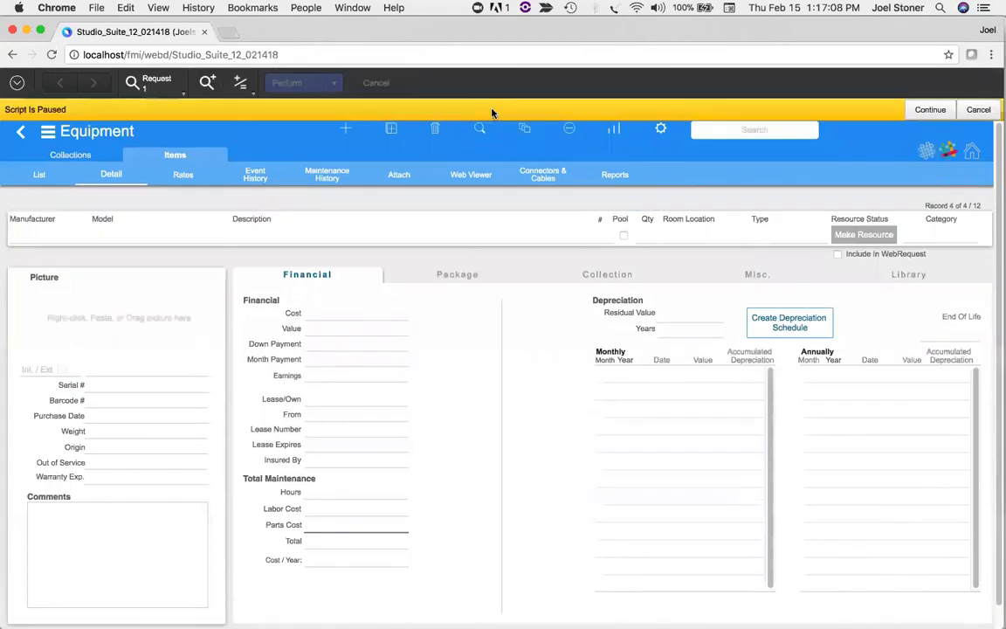
pyautogui.click(330, 315)
pyautogui.write('>10')
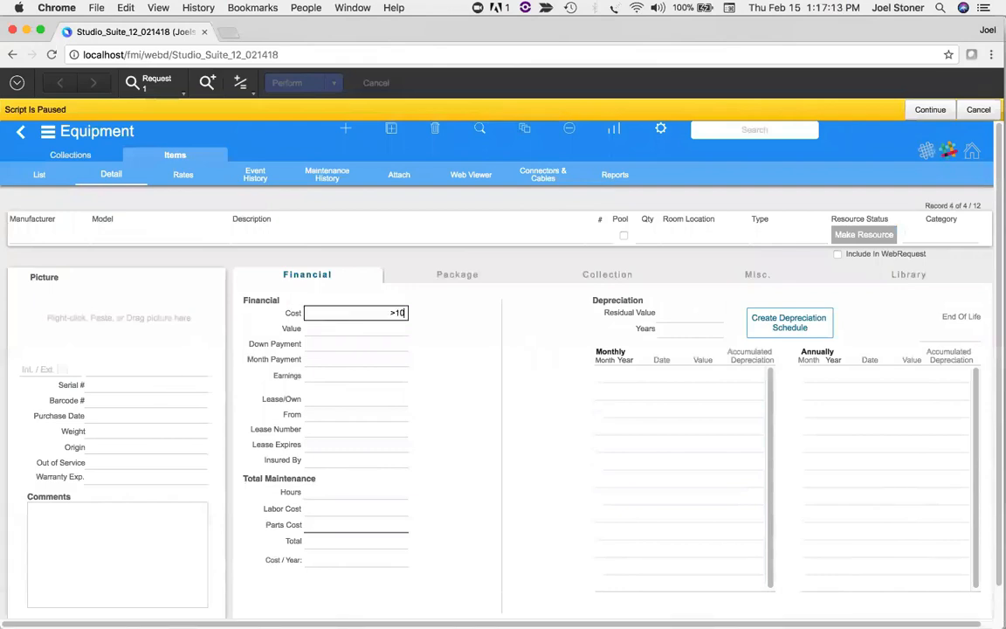
pyautogui.write('000')
pyautogui.click(928, 110)
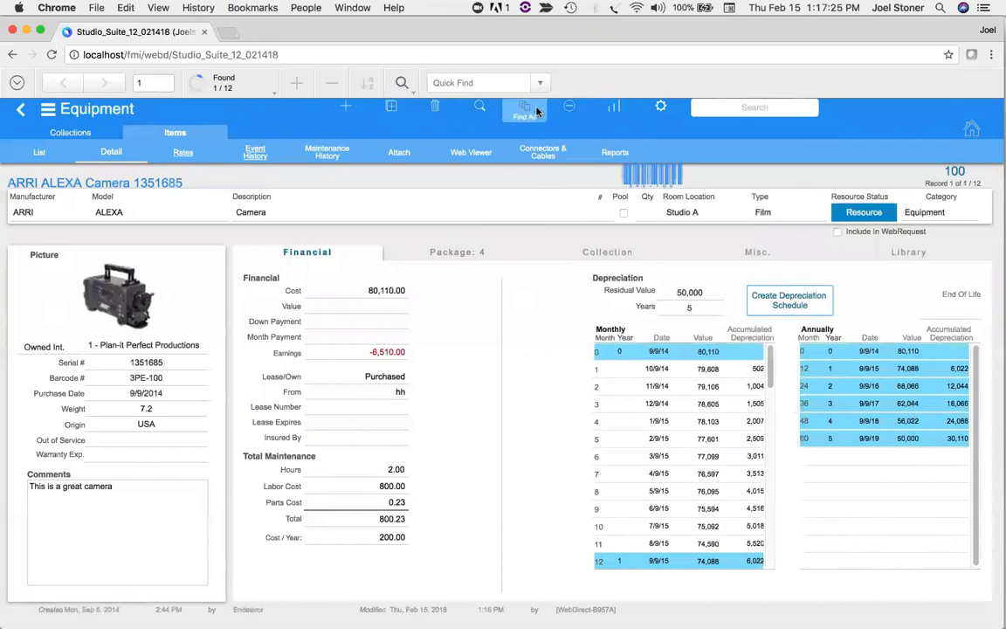
# Show all equipment records and view the record sorting options without applying a sort.
pyautogui.click(609, 111)
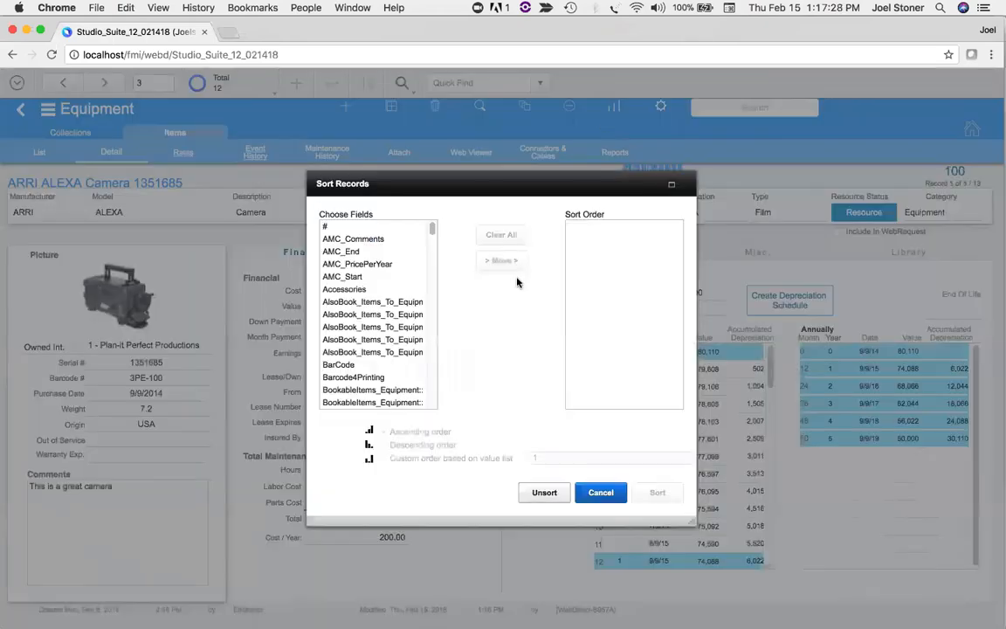
pyautogui.click(597, 491)
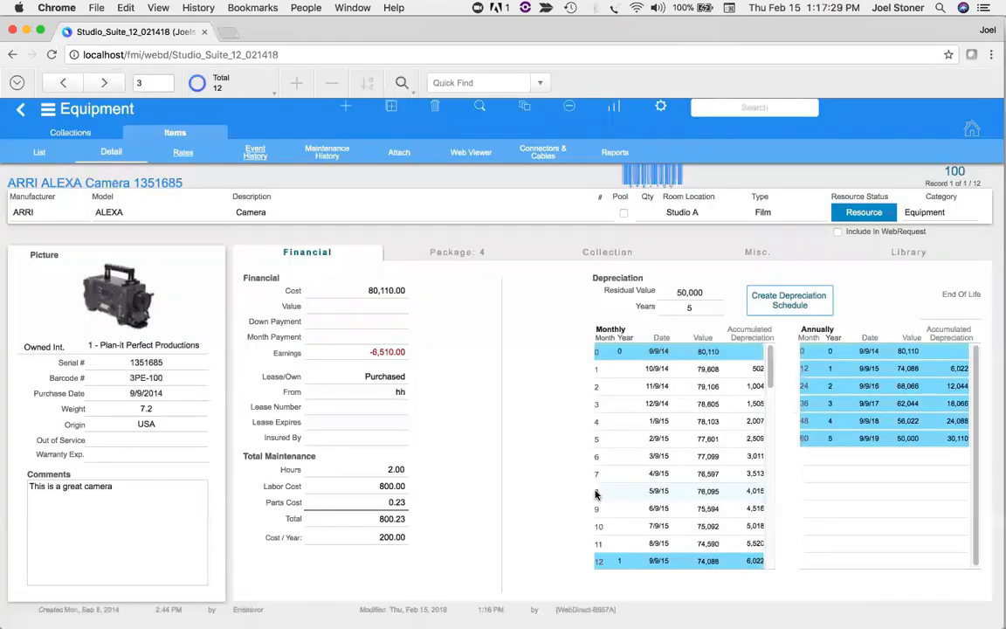
# Sort the equipment list by manufacturer and search it for canon.
pyautogui.click(40, 154)
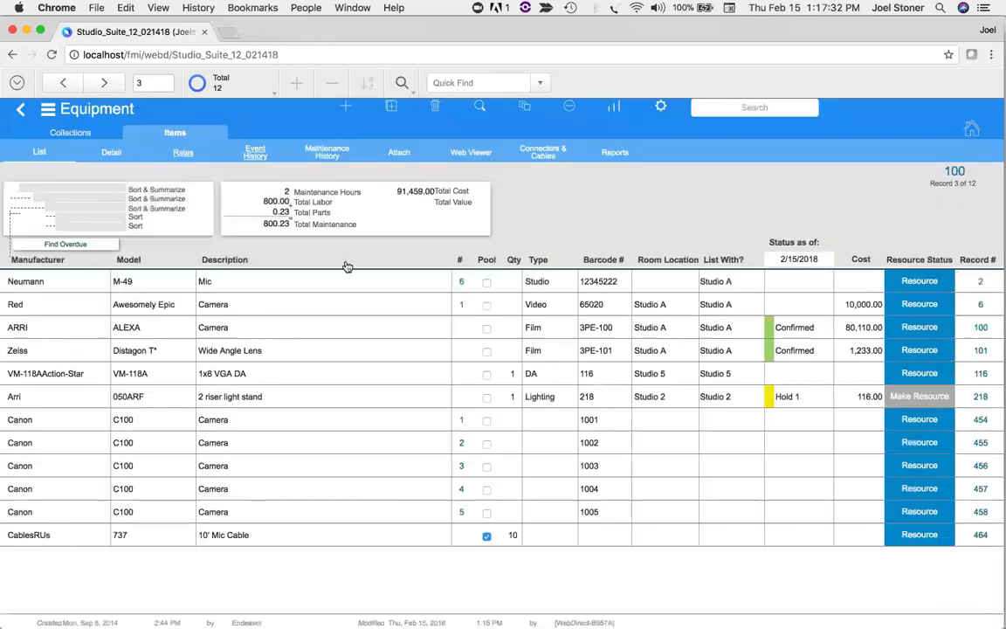
pyautogui.click(19, 261)
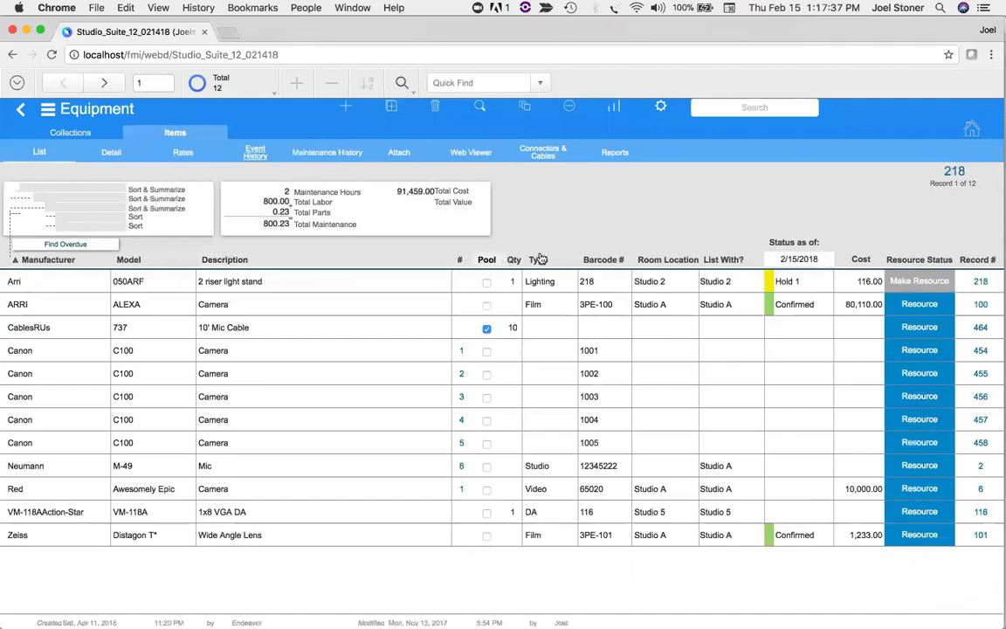
pyautogui.click(749, 113)
pyautogui.write('canon')
pyautogui.press('Return')
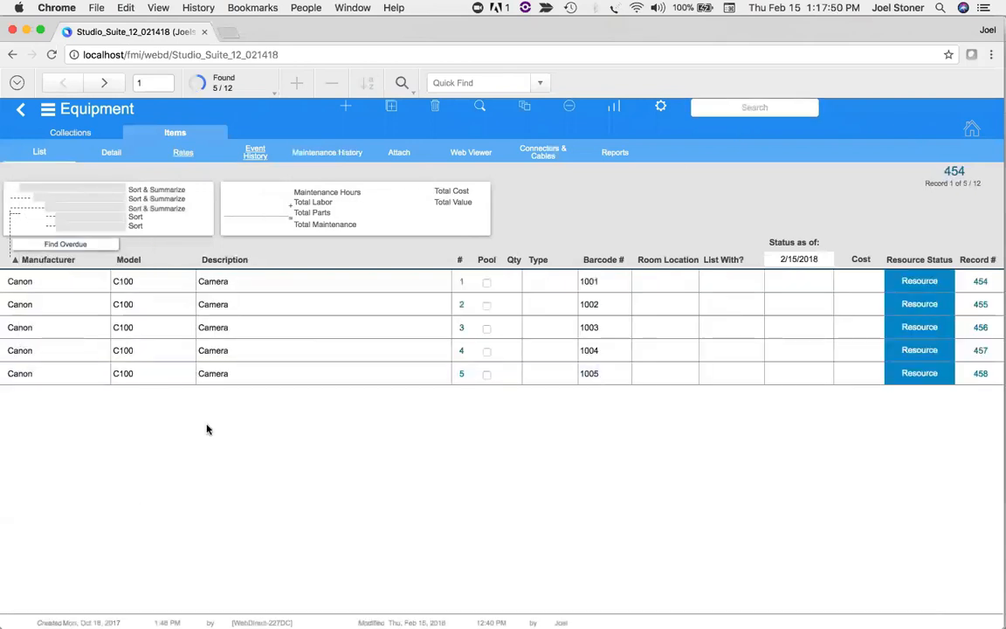
# Review the assigned rates of the found Canon C100 cameras, from #1 through #5.
pyautogui.click(202, 157)
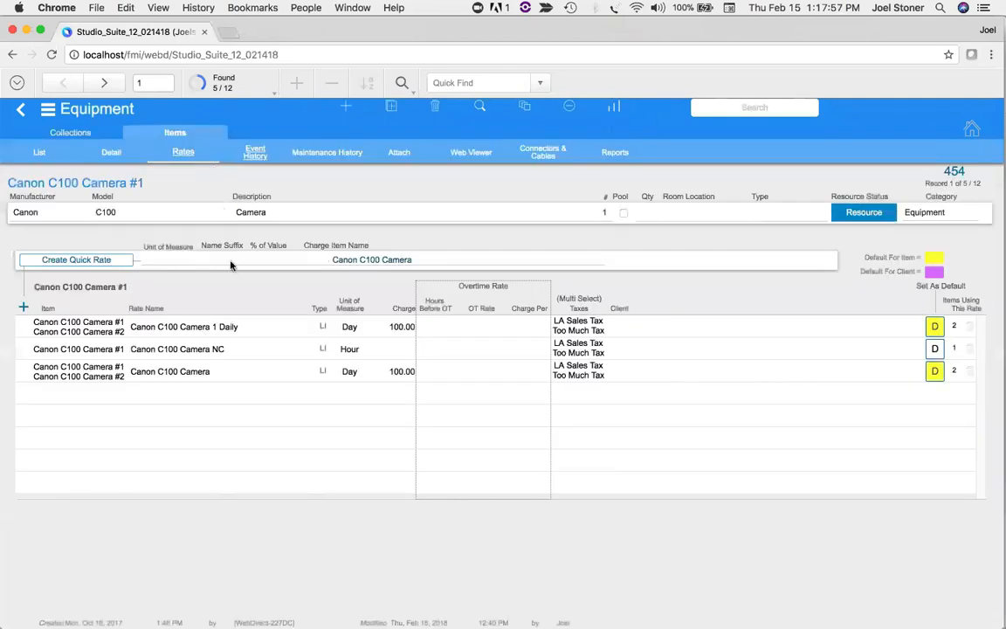
pyautogui.click(221, 328)
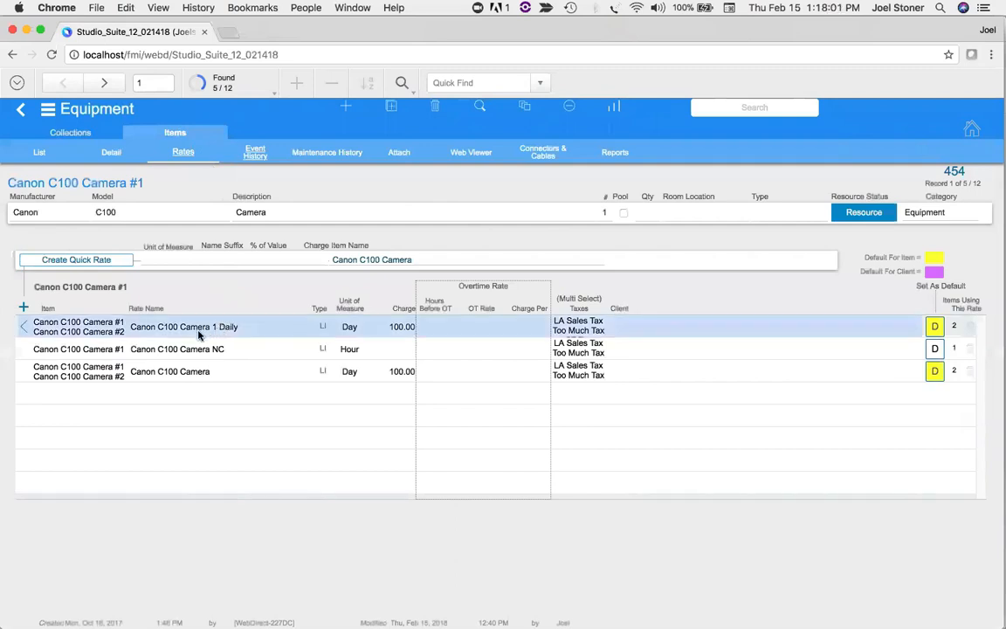
pyautogui.click(225, 374)
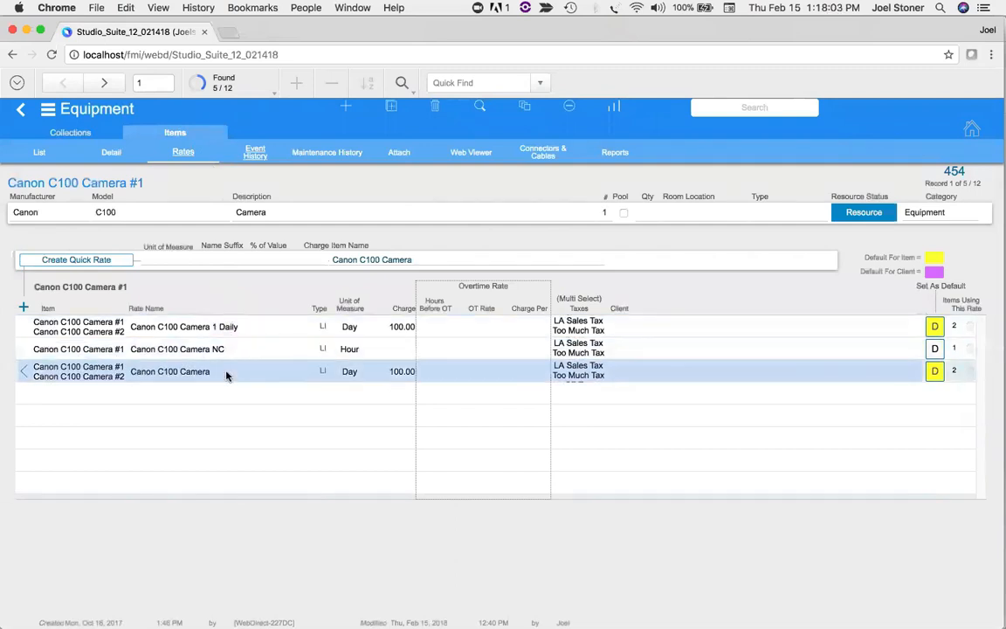
pyautogui.click(228, 358)
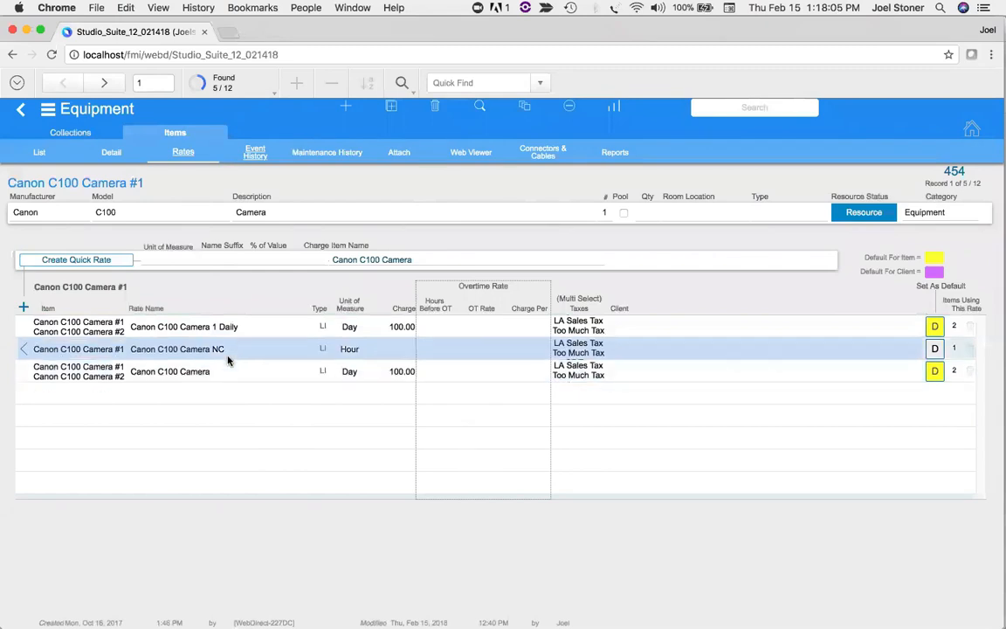
pyautogui.click(117, 88)
pyautogui.click(112, 88)
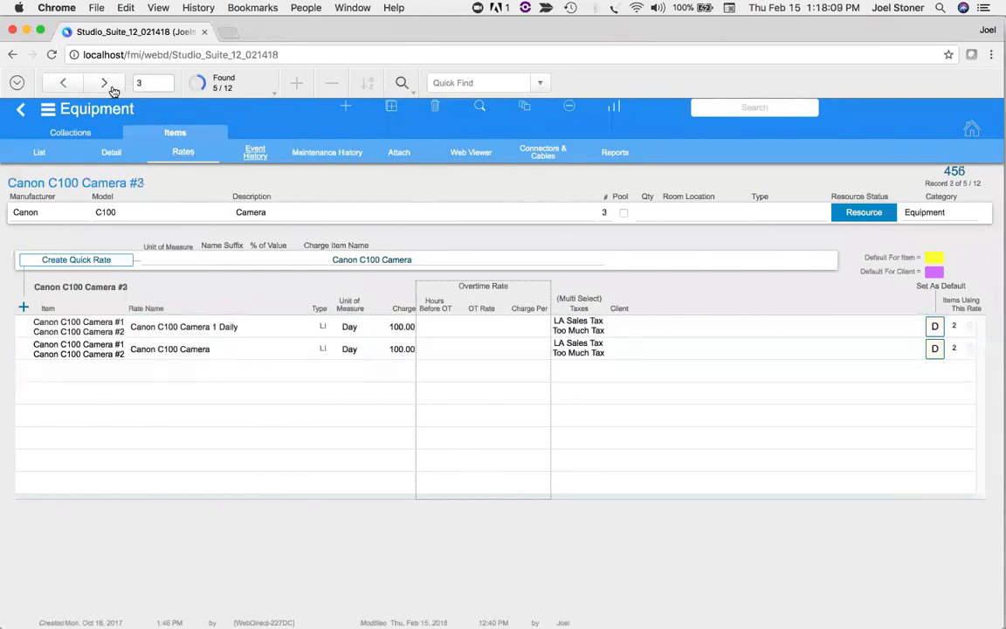
pyautogui.click(111, 89)
pyautogui.click(112, 88)
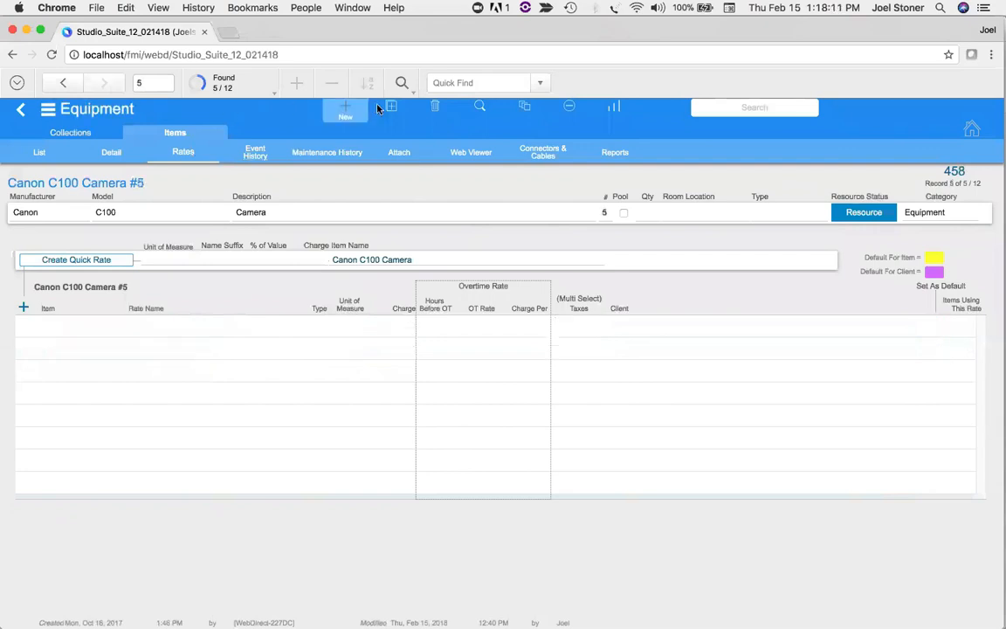
# Show all equipment records and browse their rates back to the first record, the Neumann M-49 Mic.
pyautogui.click(482, 114)
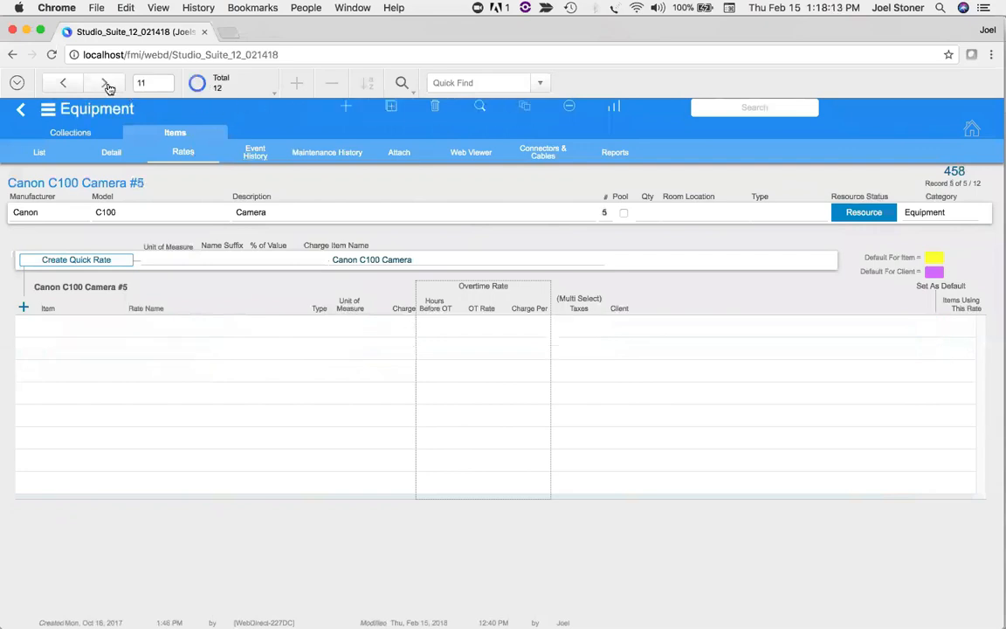
pyautogui.click(108, 88)
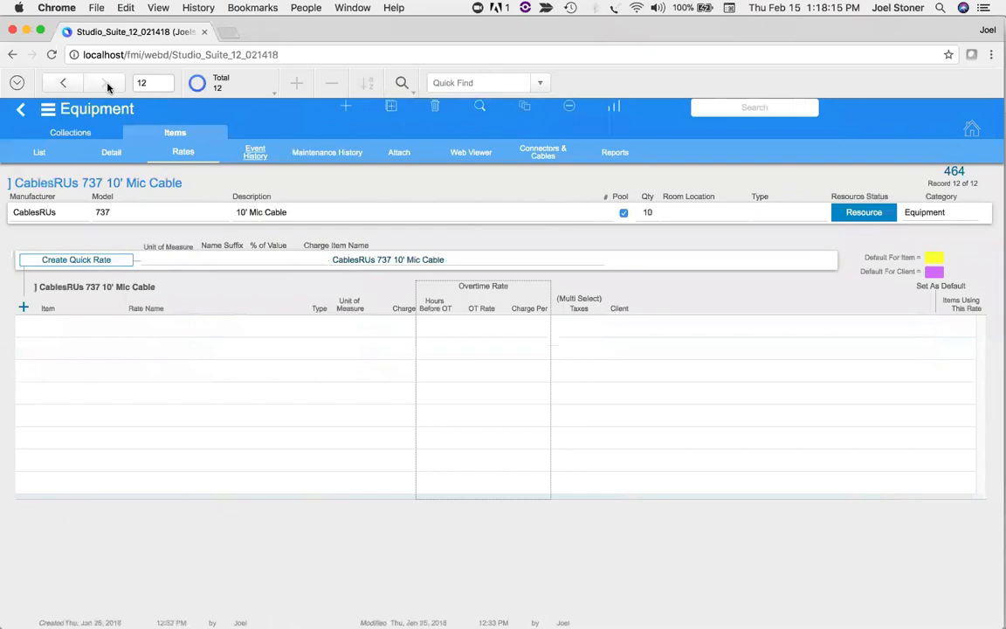
pyautogui.click(62, 84)
pyautogui.click(63, 84)
pyautogui.click(63, 86)
pyautogui.click(64, 87)
pyautogui.click(64, 87)
pyautogui.click(64, 87)
pyautogui.click(64, 87)
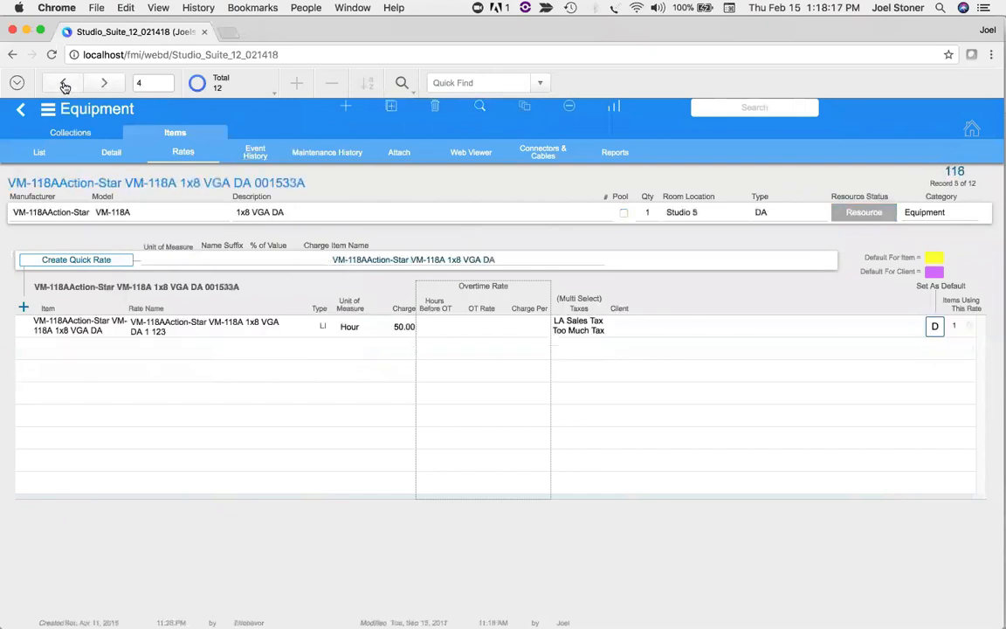
pyautogui.click(64, 87)
pyautogui.click(63, 87)
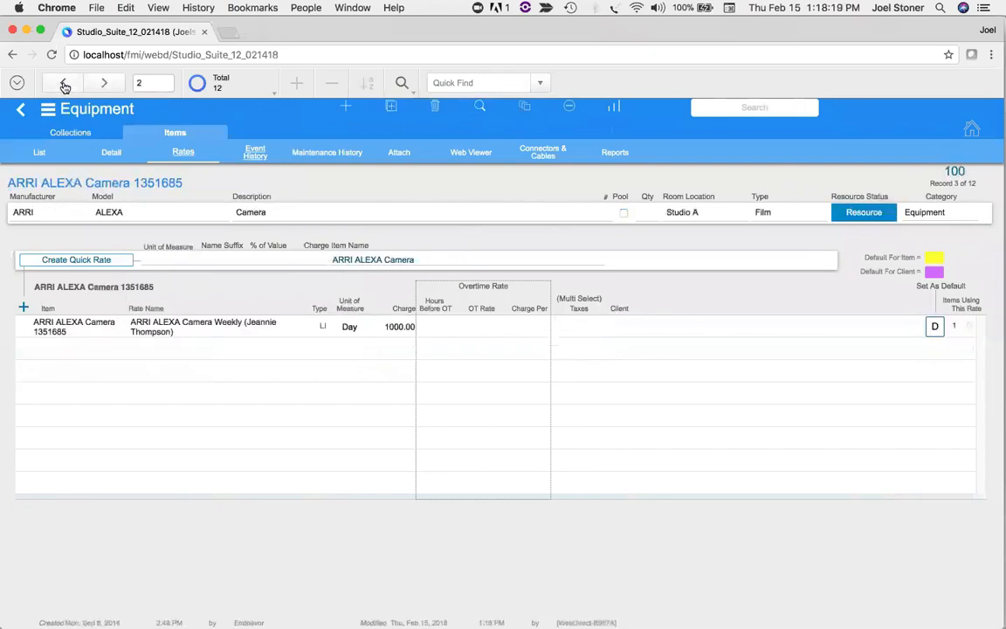
pyautogui.click(64, 87)
pyautogui.click(63, 87)
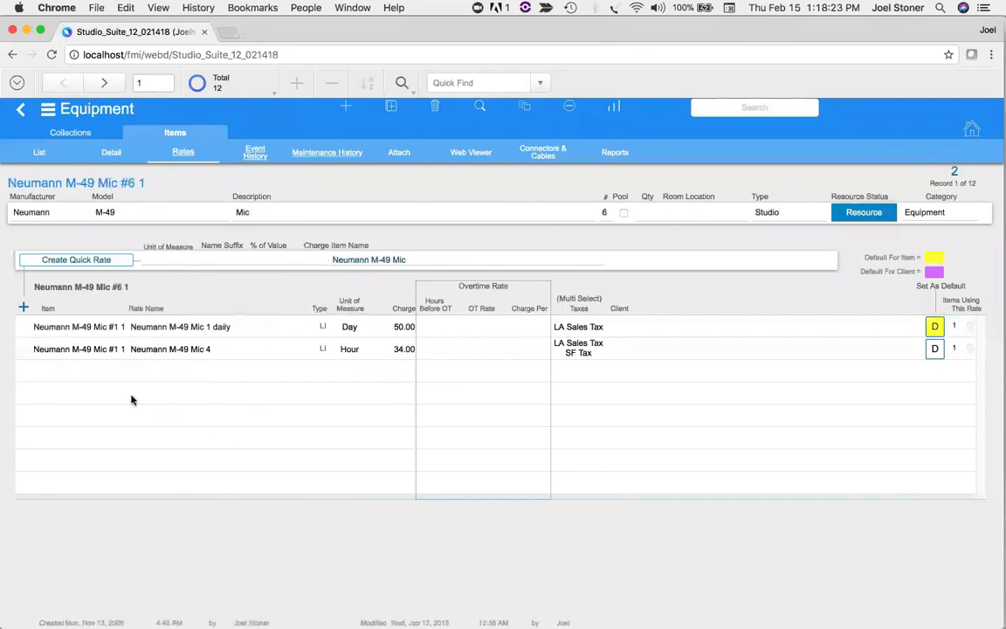
# Start a new regular rate for the Neumann M-49 Mic and name it Neumann M-49 Mic EQ Webinar.
pyautogui.click(24, 307)
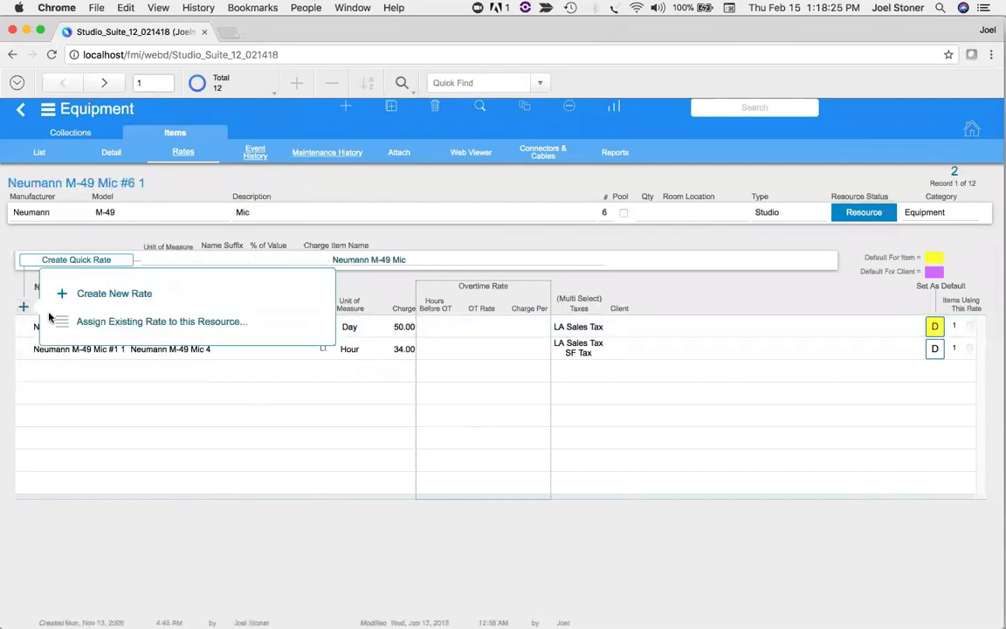
pyautogui.click(103, 297)
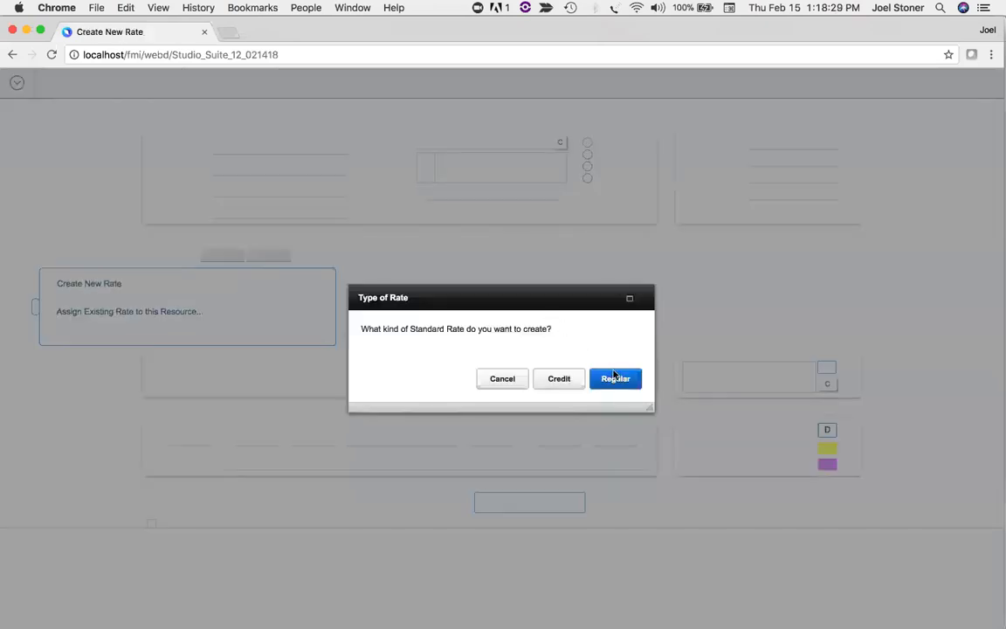
pyautogui.click(613, 377)
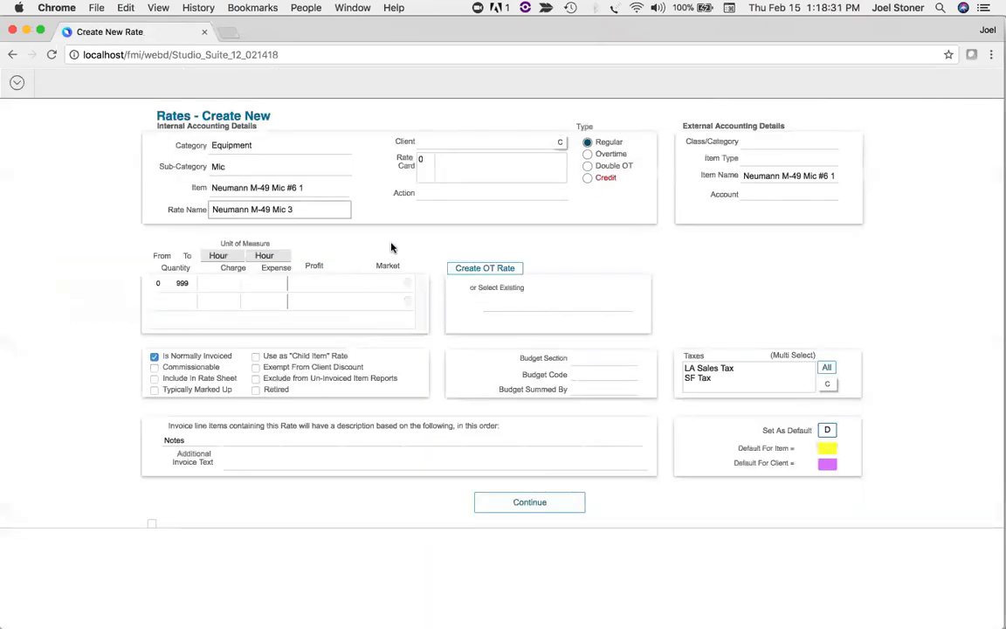
pyautogui.press('BackSpace')
pyautogui.press('BackSpace')
pyautogui.write('EQ Webinar')
# Set the rate's unit of measure to Day, with 3 bill days per week and 10 bill days per month.
pyautogui.click(222, 257)
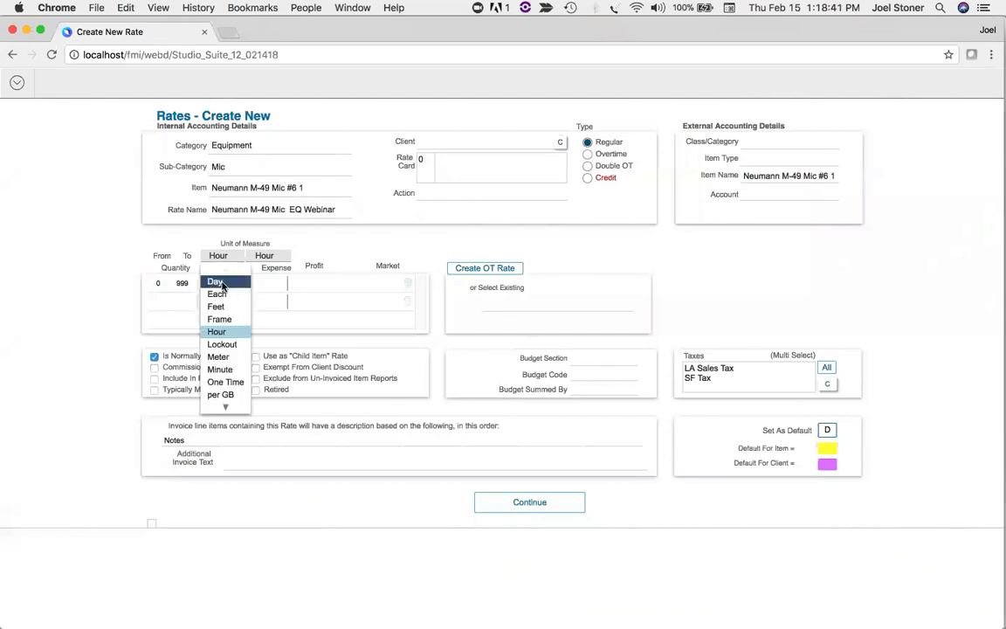
pyautogui.click(222, 283)
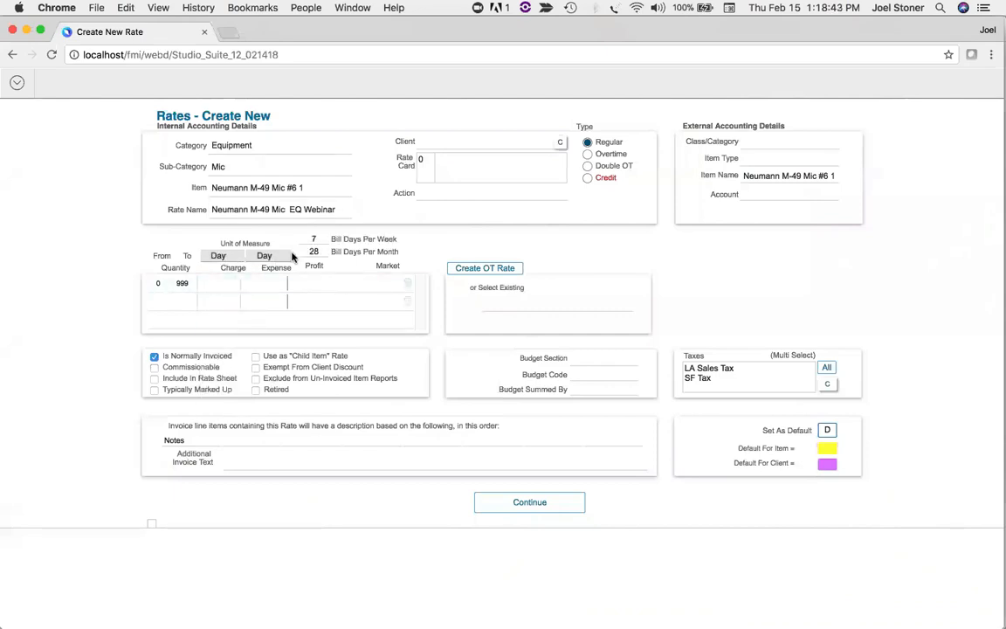
pyautogui.click(320, 241)
pyautogui.write('3')
pyautogui.click(317, 252)
pyautogui.press('BackSpace')
pyautogui.write('0')
pyautogui.press('BackSpace')
pyautogui.write('10')
pyautogui.click(363, 265)
# Set the rate's charge to 50 and its market value to 65.
pyautogui.click(218, 283)
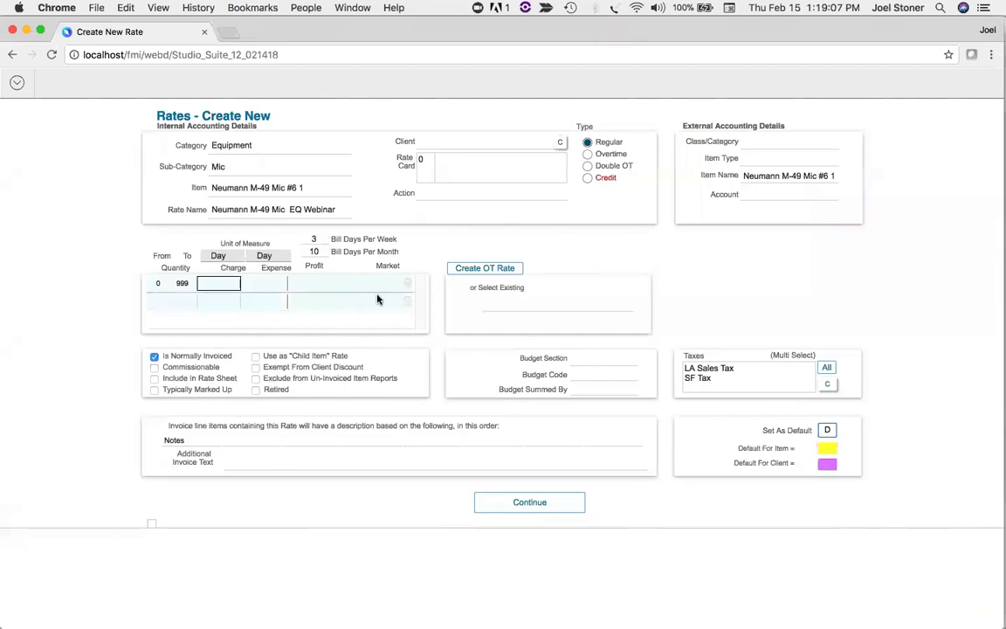
pyautogui.write('50')
pyautogui.press('Tab')
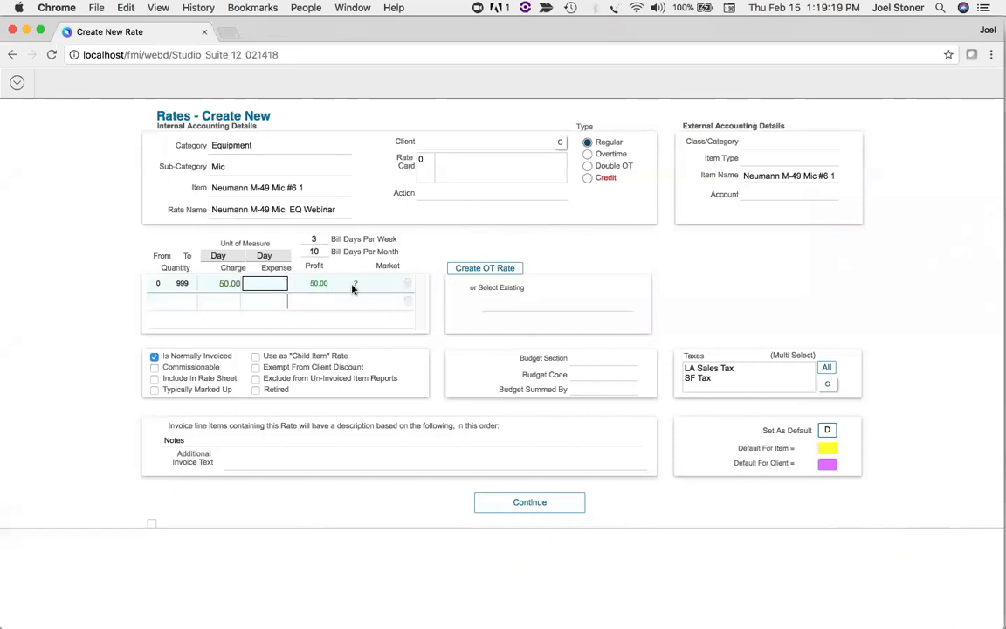
pyautogui.click(383, 283)
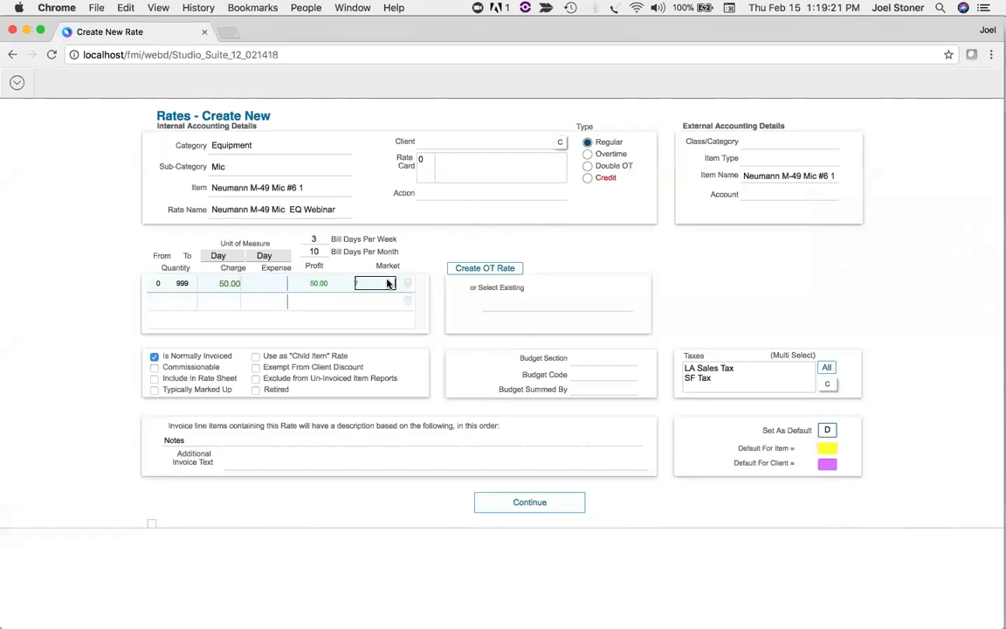
pyautogui.click(466, 234)
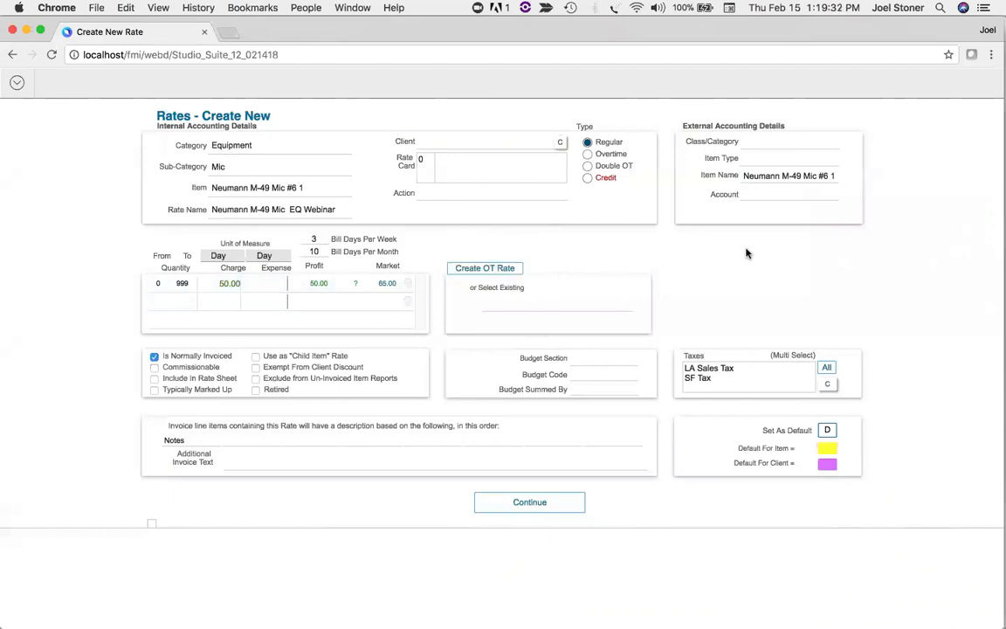
# Check the external accounting class and item name fields, then finish creating the rate.
pyautogui.click(759, 143)
pyautogui.click(686, 171)
pyautogui.click(790, 176)
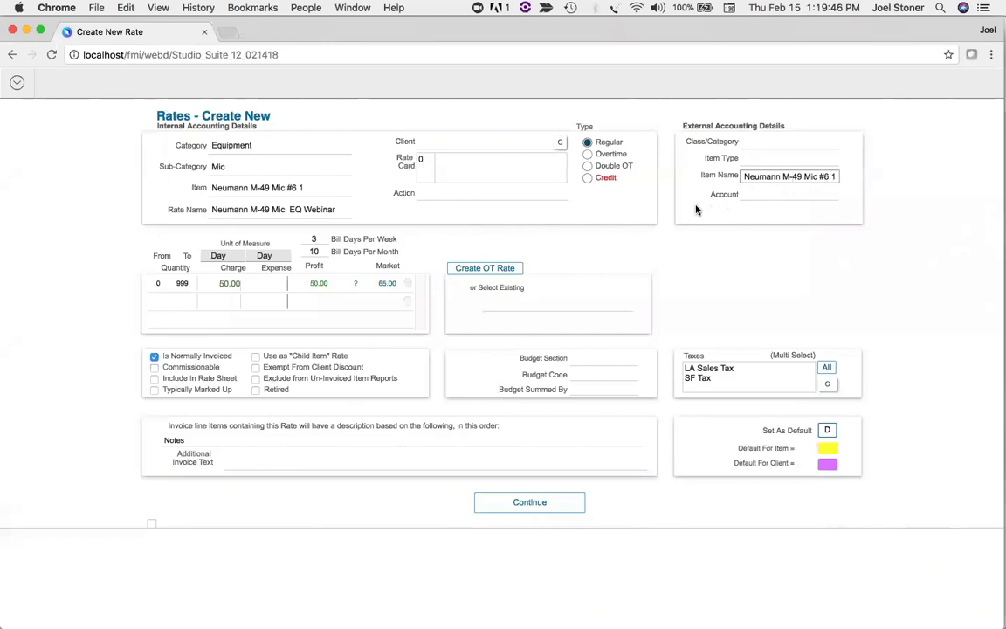
pyautogui.click(529, 510)
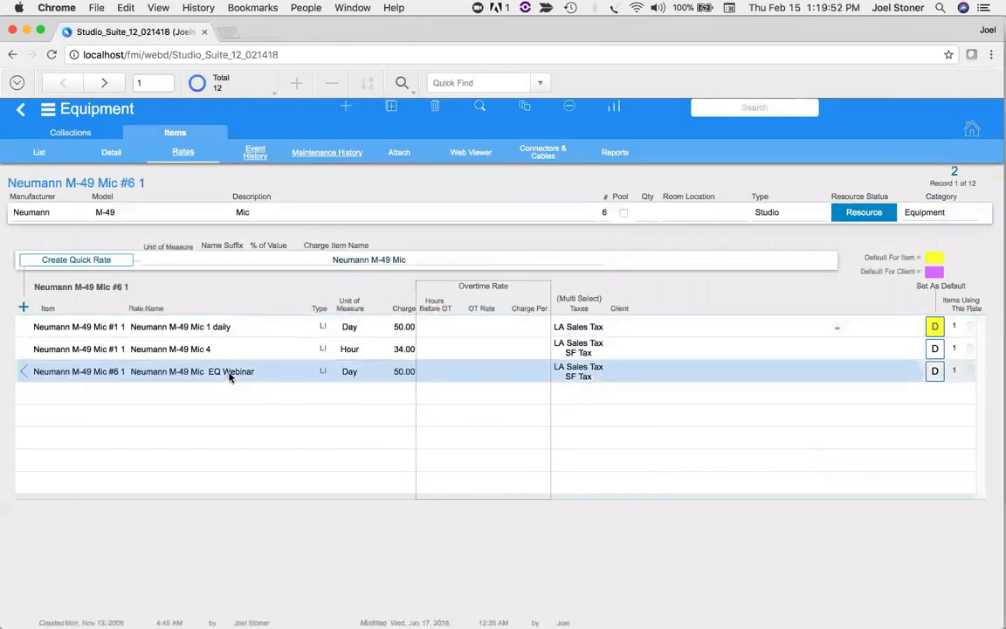
# In the event history's Scan Manager, log barcode 65020 at the Equipment Room, entering the scanning person's name.
pyautogui.click(258, 169)
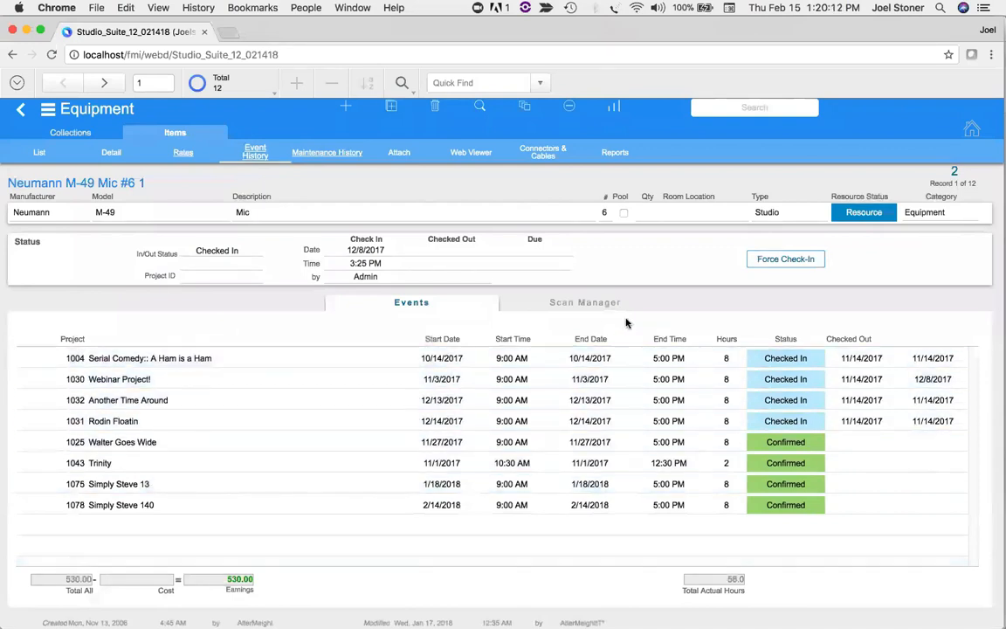
pyautogui.click(609, 306)
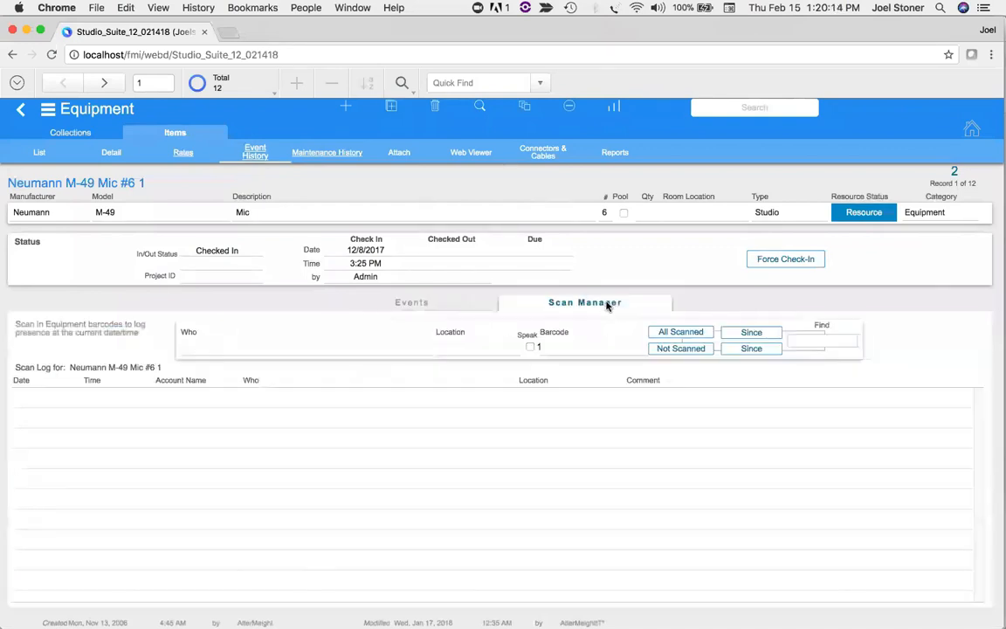
pyautogui.click(291, 348)
pyautogui.write('J')
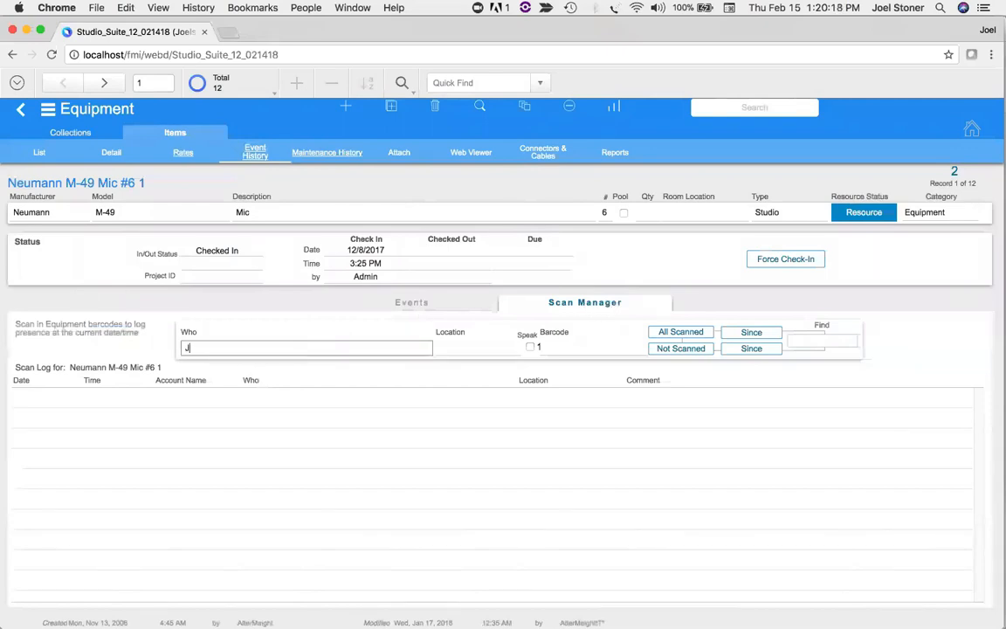
pyautogui.write('oel')
pyautogui.click(461, 348)
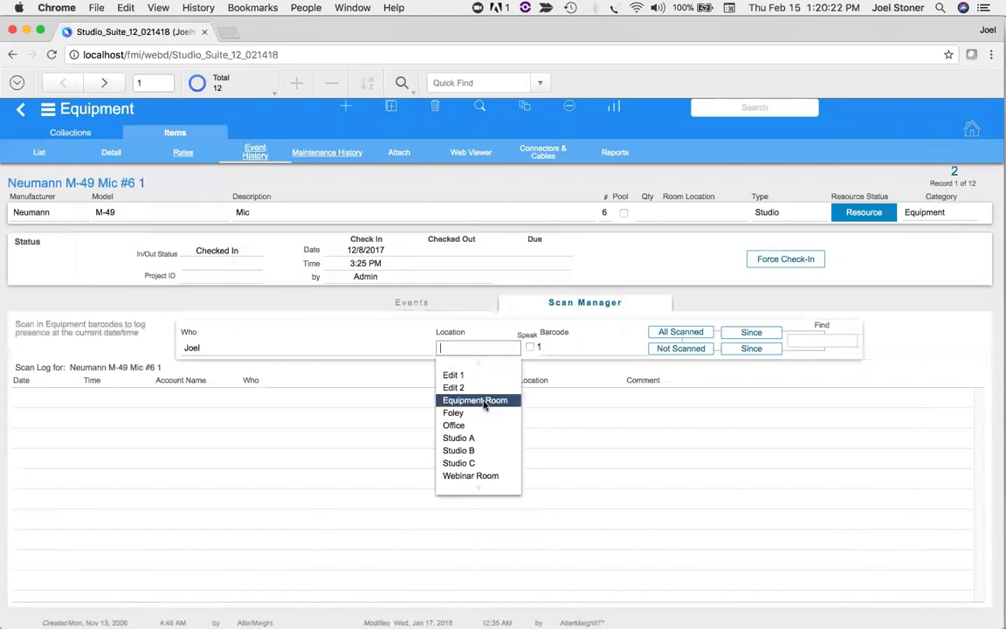
pyautogui.click(484, 401)
pyautogui.click(564, 348)
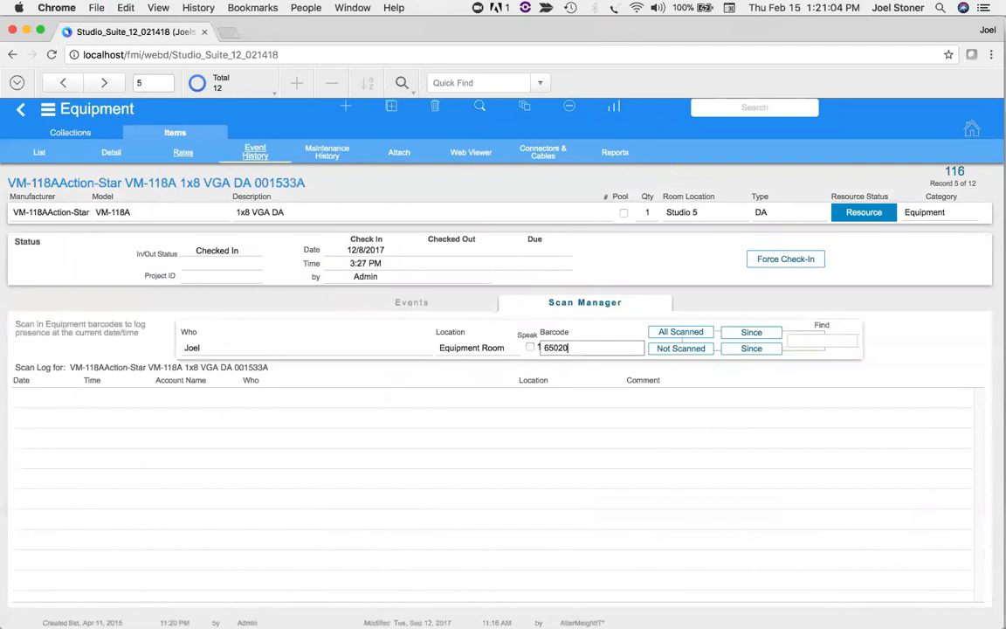
pyautogui.press('Return')
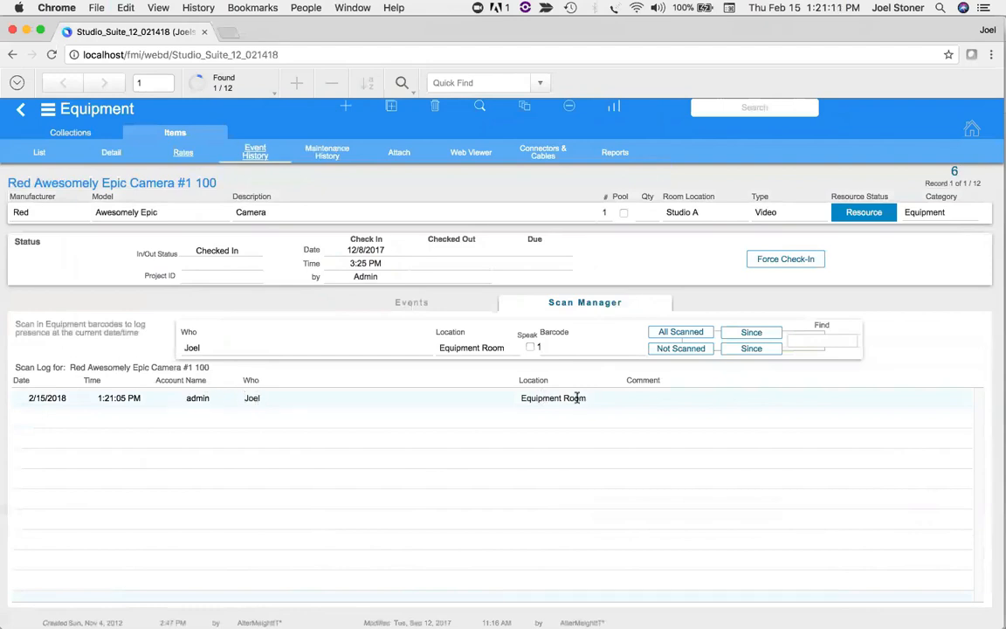
# Add the comment "ererg" to the camera's scan log entry.
pyautogui.click(657, 398)
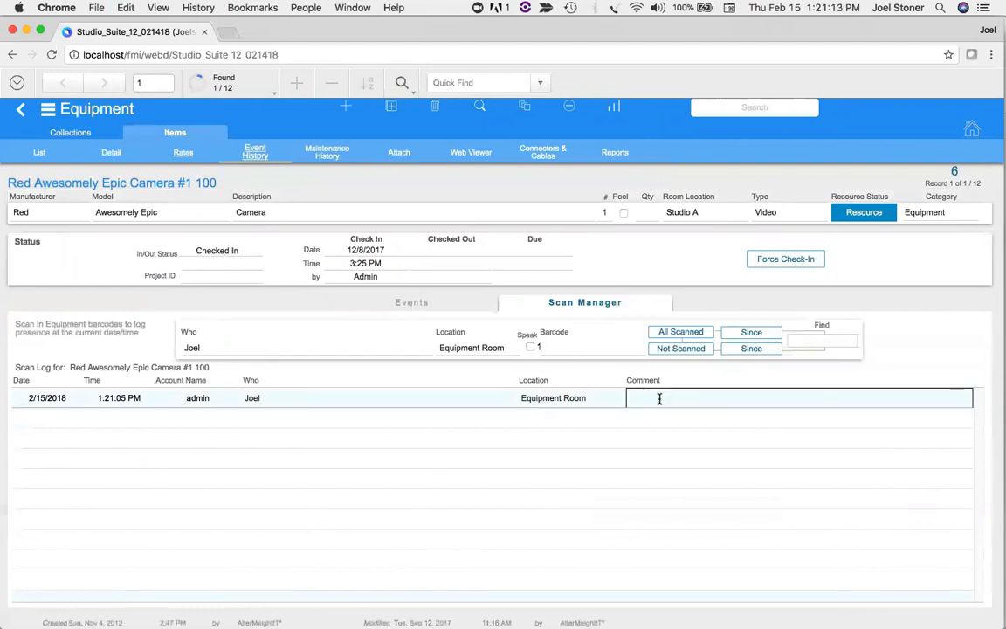
pyautogui.write('ererg')
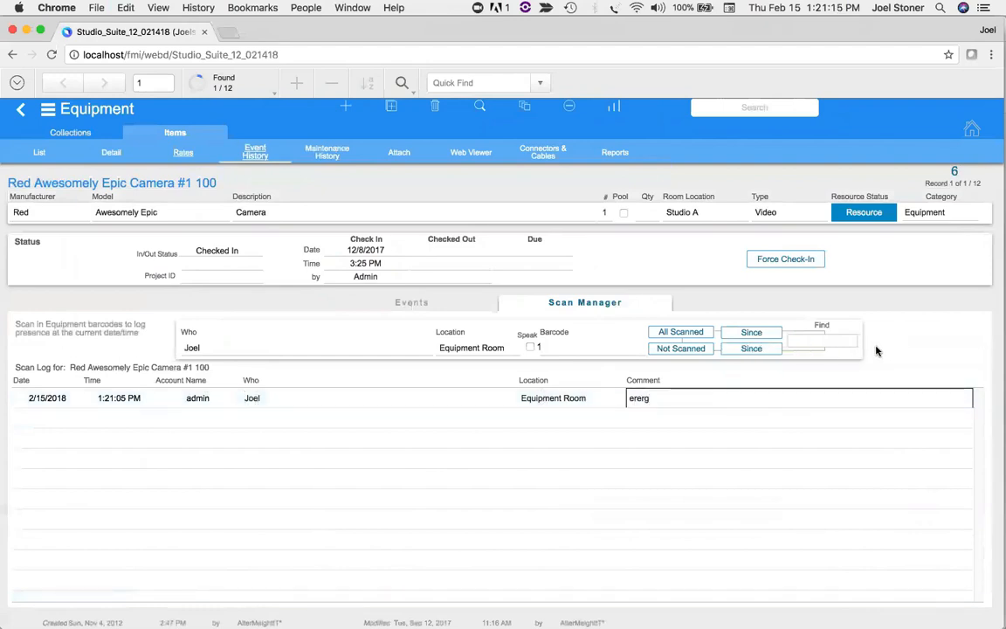
# Set the Scan Manager's find date to 2/1/2018 and check the find options for scanned and not scanned equipment since that date.
pyautogui.click(701, 335)
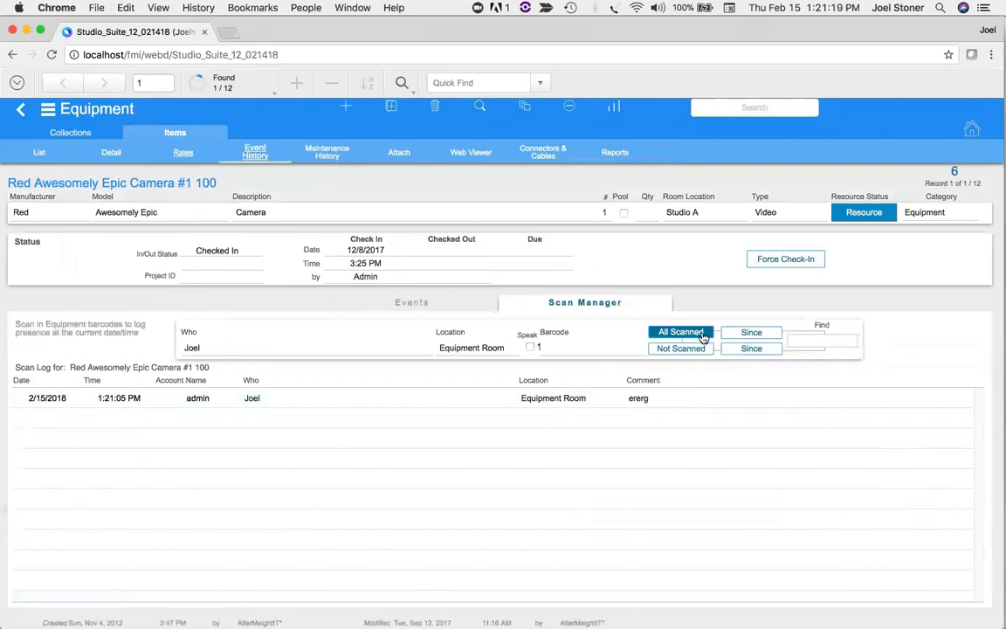
pyautogui.click(802, 340)
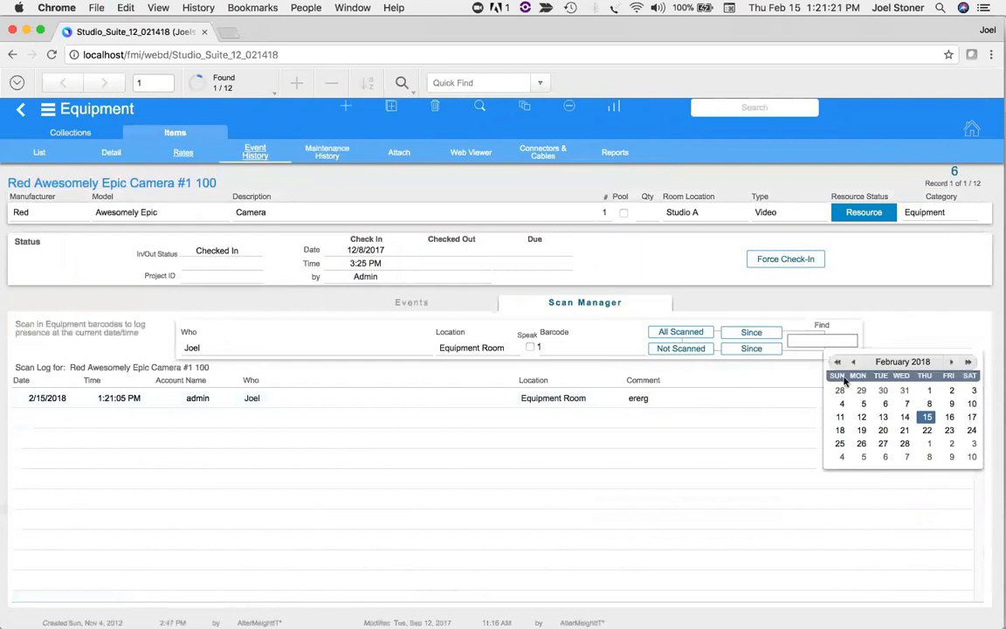
pyautogui.click(930, 391)
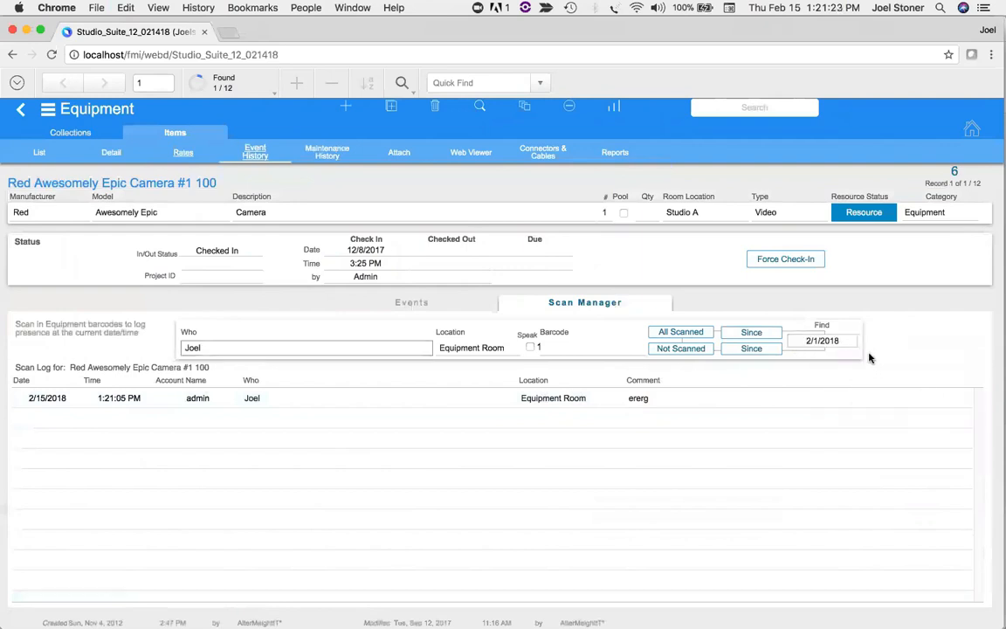
pyautogui.click(770, 337)
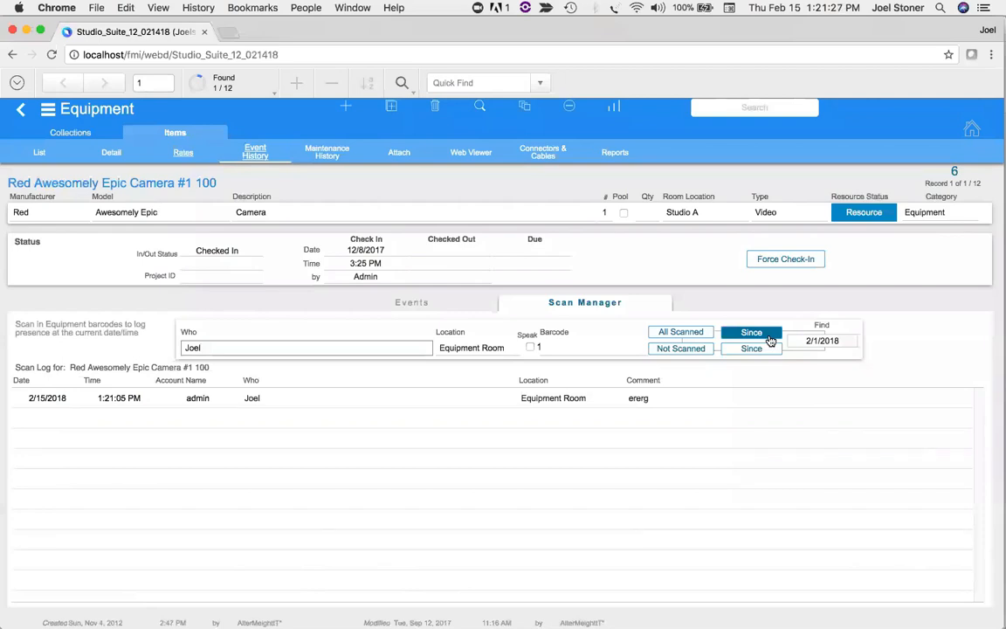
pyautogui.click(684, 351)
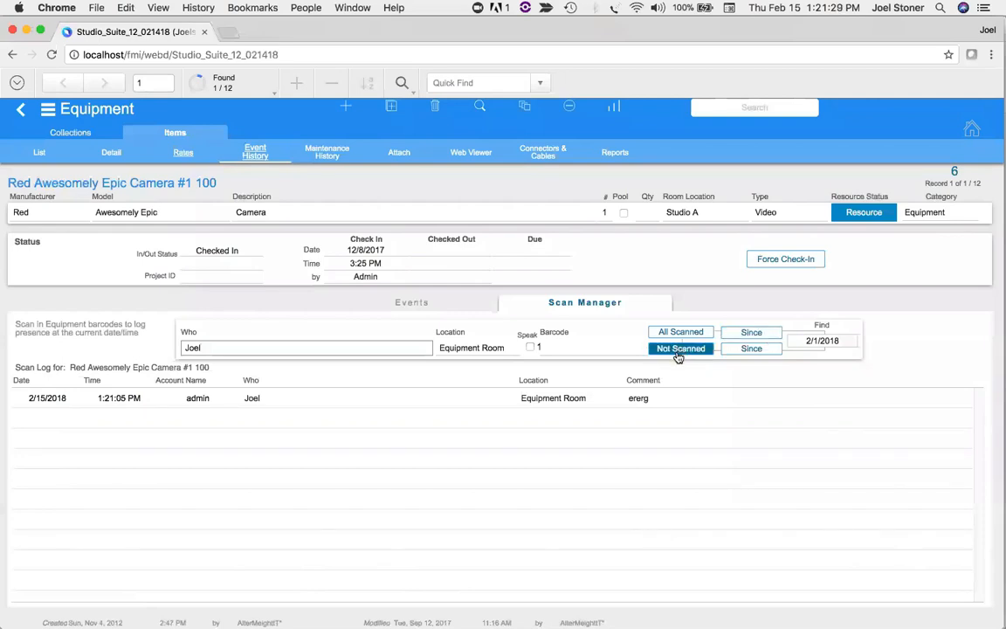
pyautogui.click(770, 351)
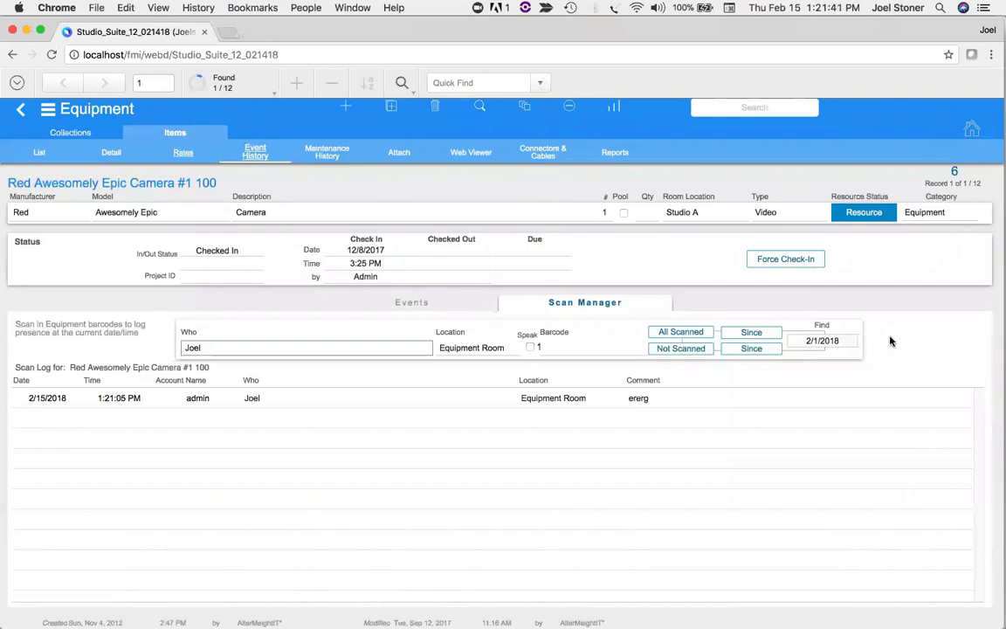
# In the camera's maintenance history, set the next maintenance due date to 6/1/2018.
pyautogui.click(307, 163)
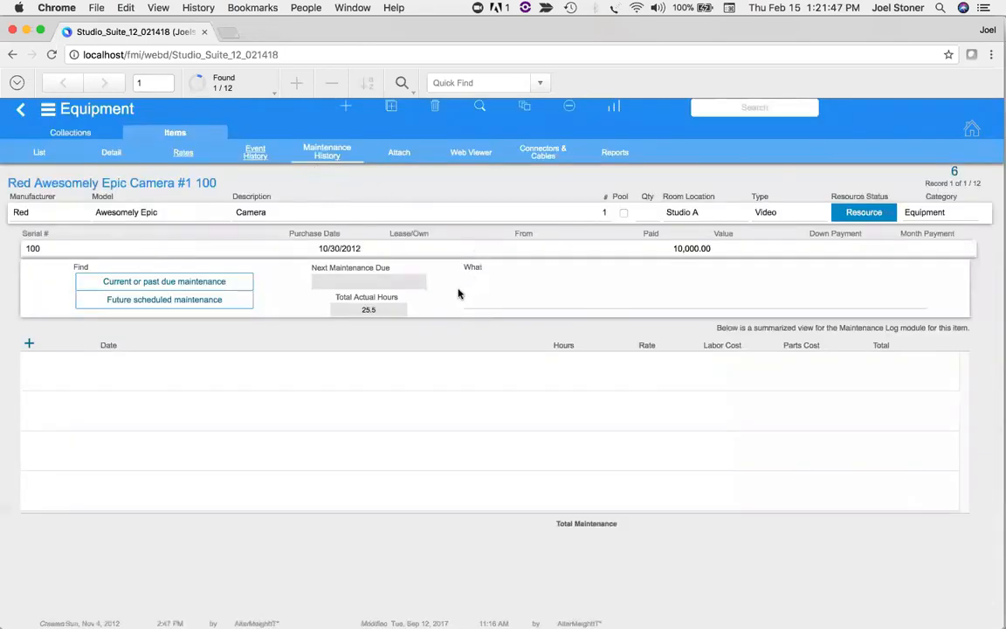
pyautogui.click(386, 283)
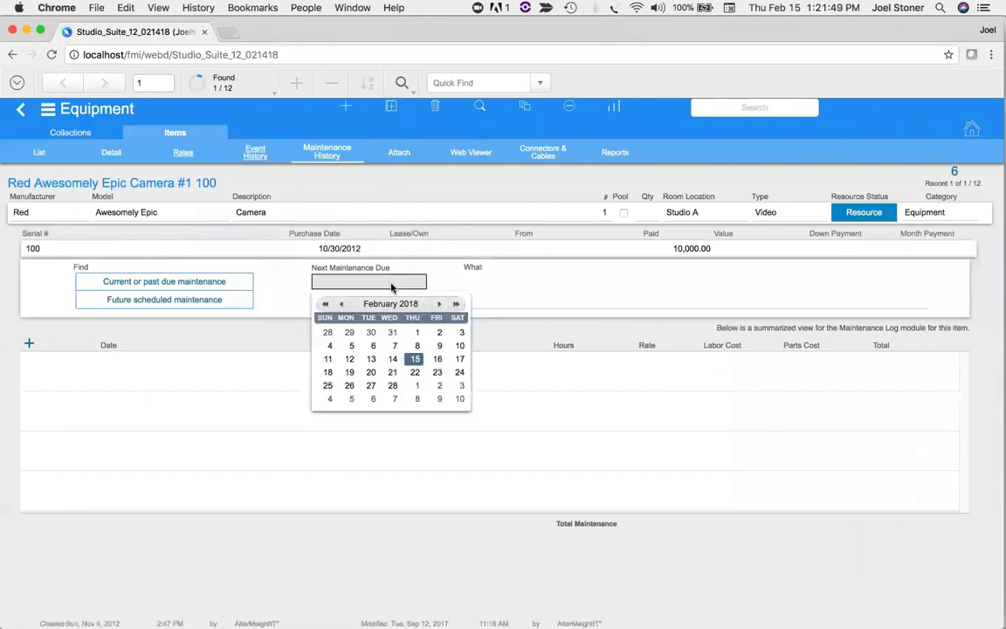
pyautogui.doubleClick(437, 304)
pyautogui.click(438, 304)
pyautogui.click(437, 304)
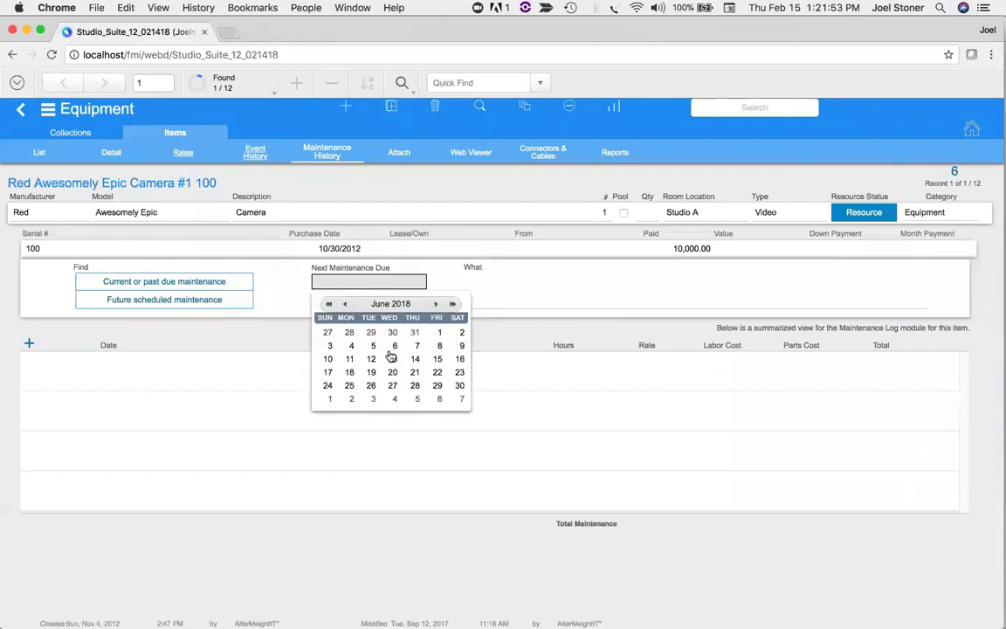
pyautogui.click(440, 333)
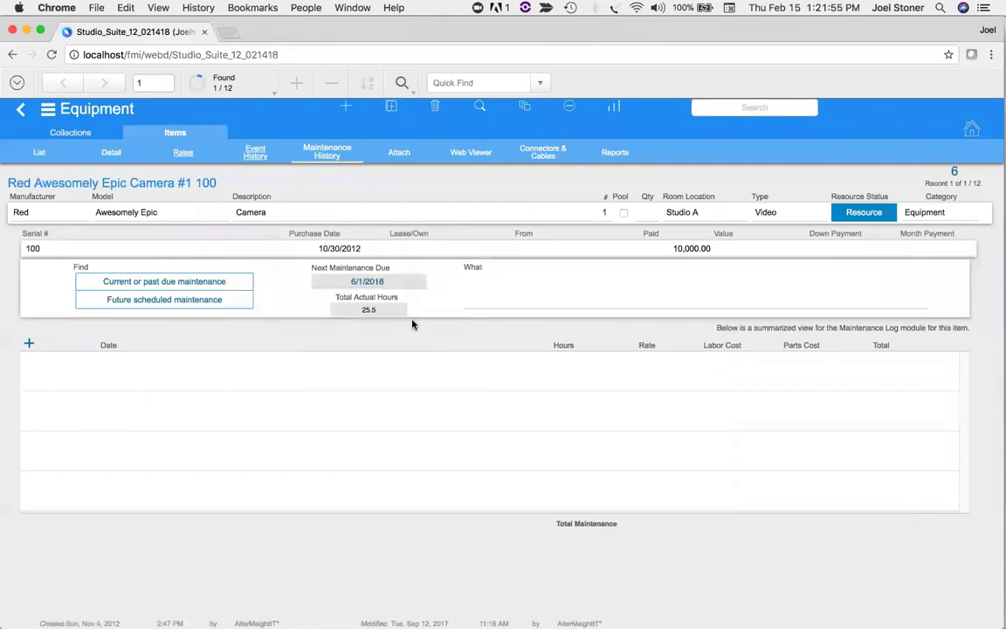
# Describe the scheduled maintenance as "inspect the lens".
pyautogui.click(483, 297)
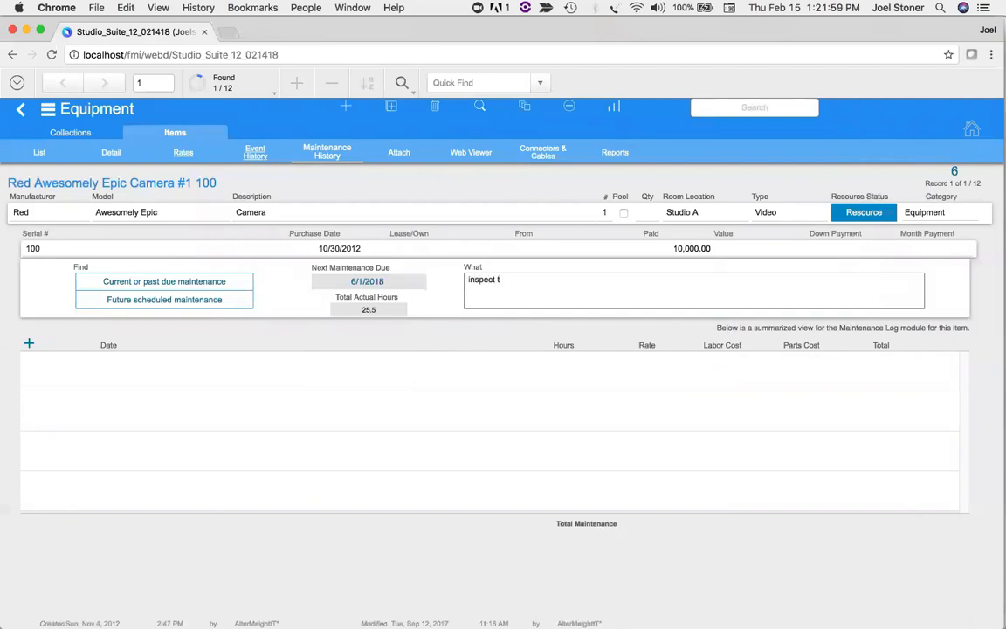
pyautogui.write('inspect the lense')
pyautogui.press('BackSpace')
# Create a maintenance report for the camera with the problem "aeohu luha liugh lijnagbsgrnsms", and check the patching and parts fields.
pyautogui.click(29, 344)
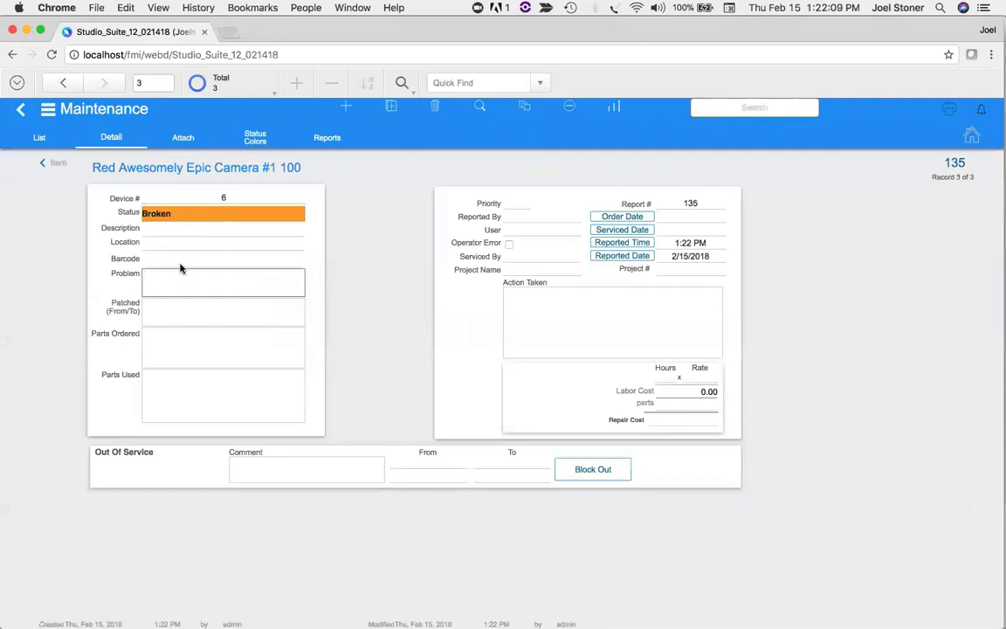
pyautogui.write('aeohu luha liugh lijnagbsgmsms')
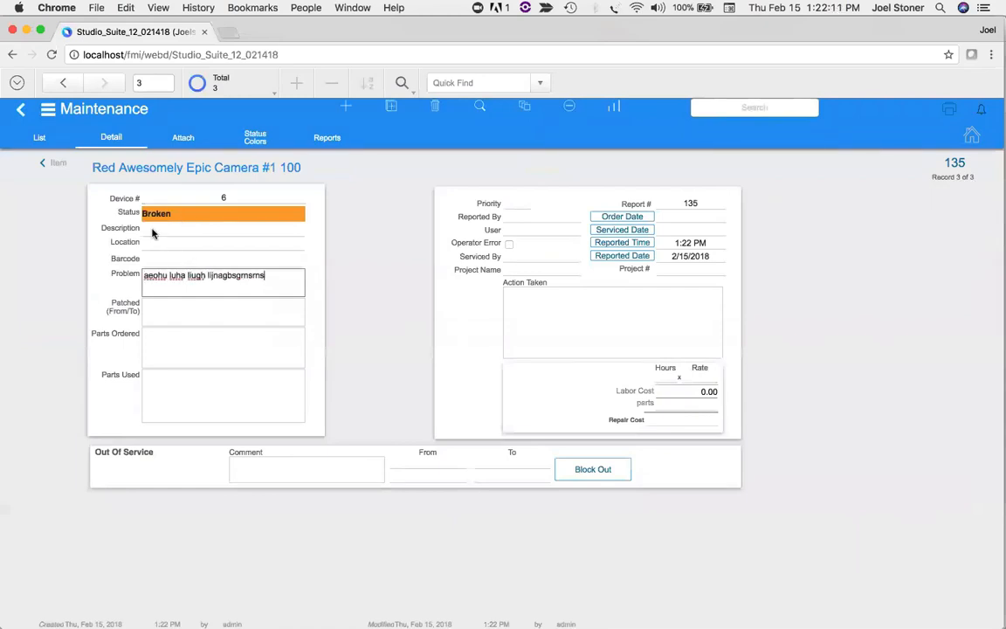
pyautogui.click(165, 307)
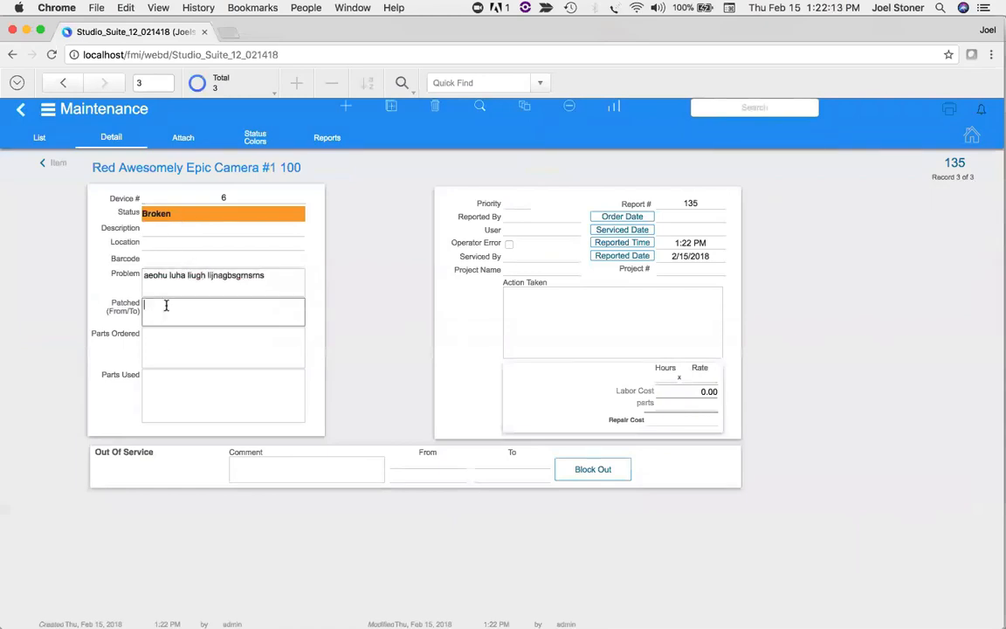
pyautogui.click(185, 354)
pyautogui.click(185, 382)
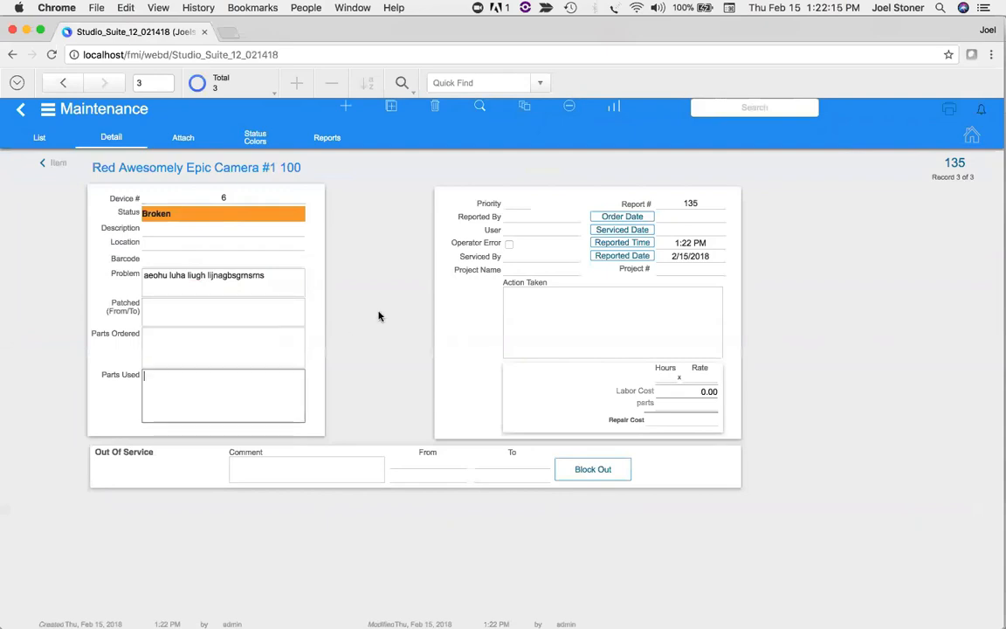
# Give the maintenance report priority 1 and mark it as an operator error.
pyautogui.click(514, 207)
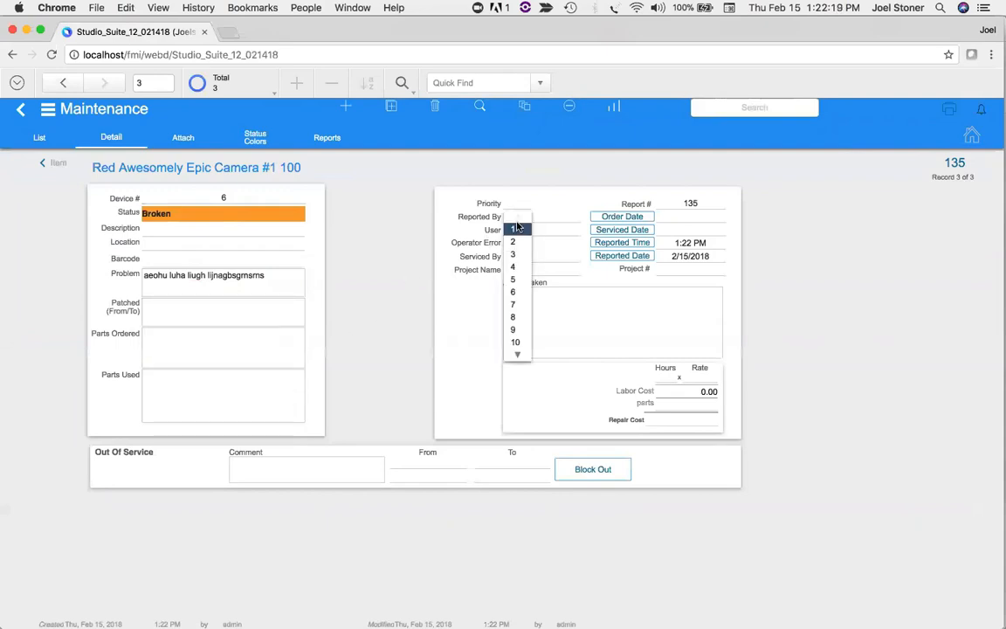
pyautogui.click(517, 228)
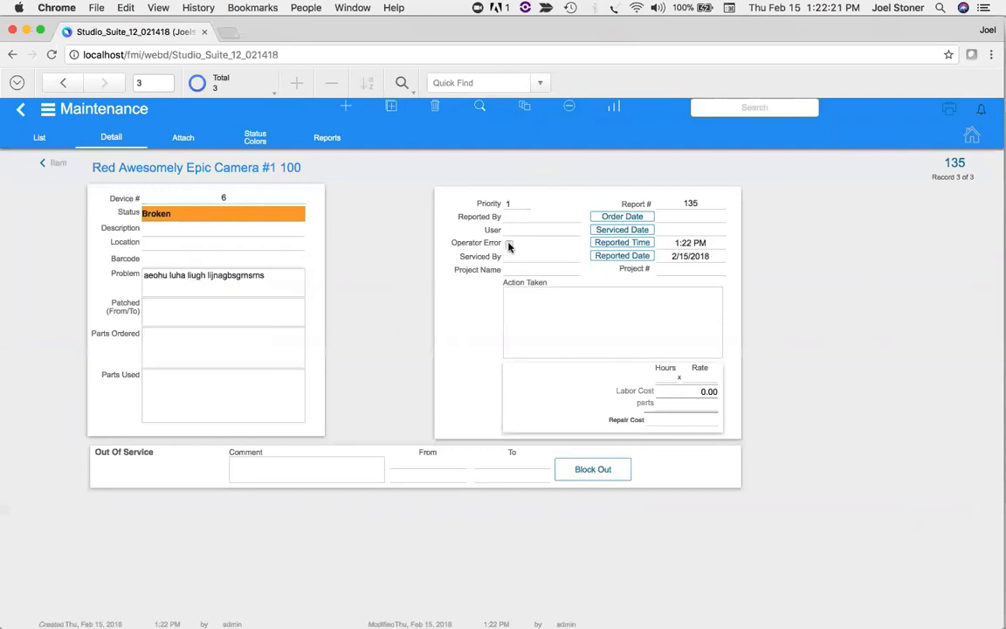
pyautogui.click(509, 244)
pyautogui.click(552, 306)
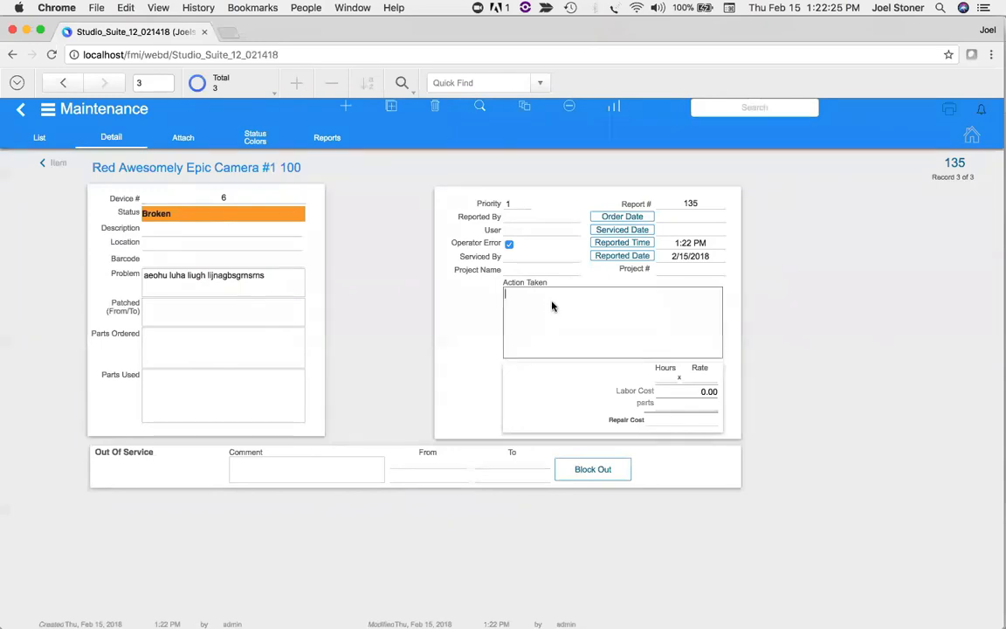
# Enter the repair costs as 2 labor hours at a rate of 55.00 plus 0.23 for parts.
pyautogui.click(658, 378)
pyautogui.write('2')
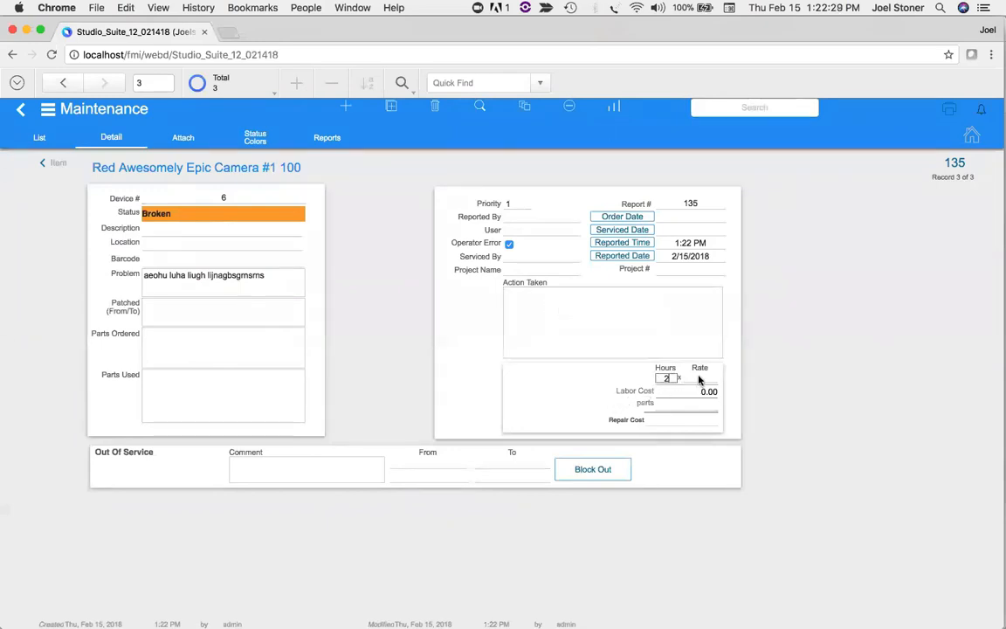
pyautogui.click(702, 379)
pyautogui.click(710, 406)
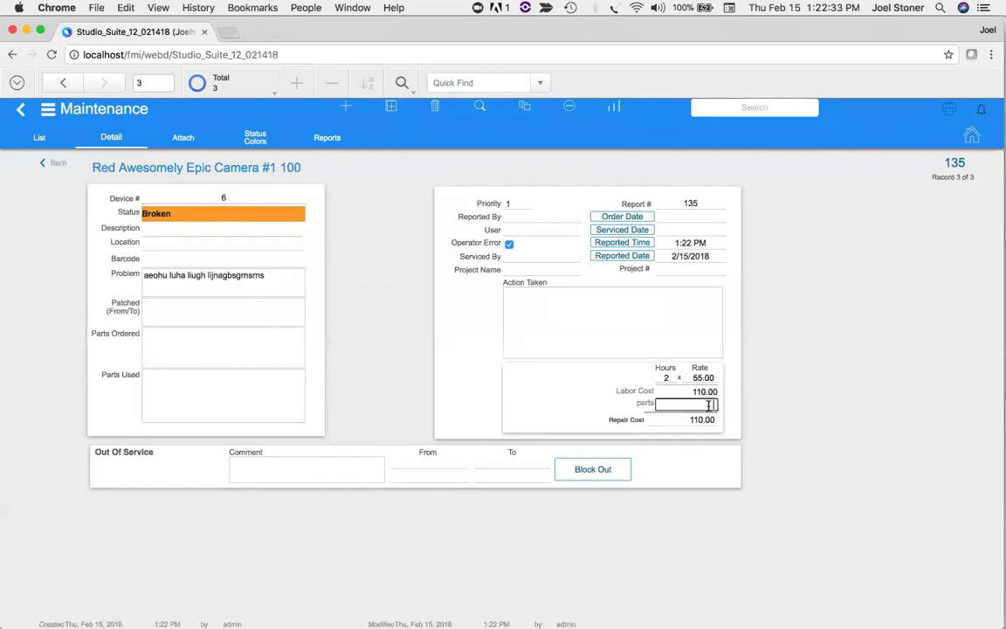
pyautogui.write('.23')
pyautogui.click(763, 378)
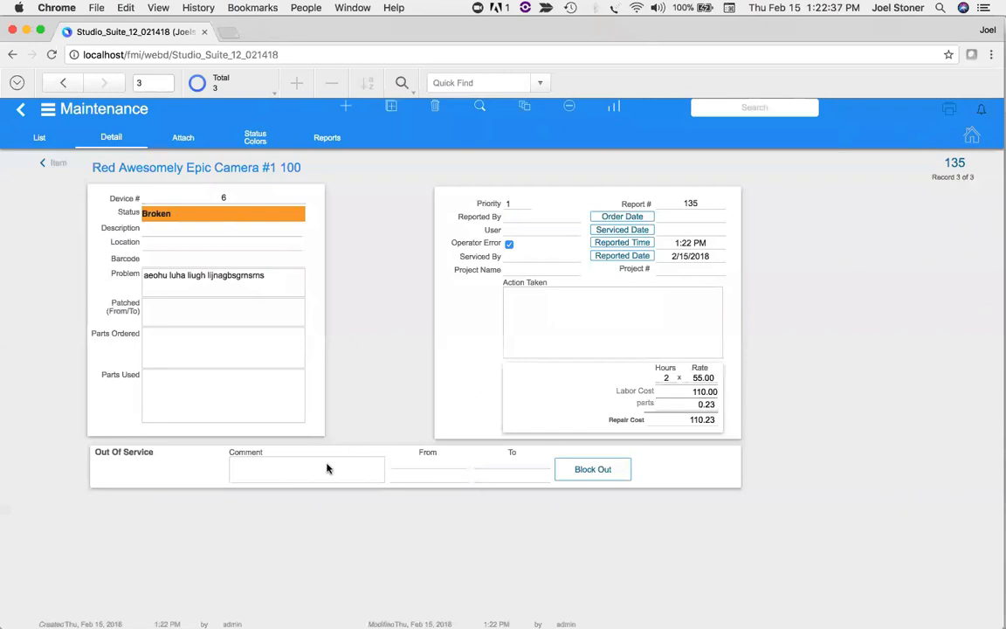
# Set the camera's out-of-service period from 2/15/2018 to 2/28/2018.
pyautogui.click(438, 468)
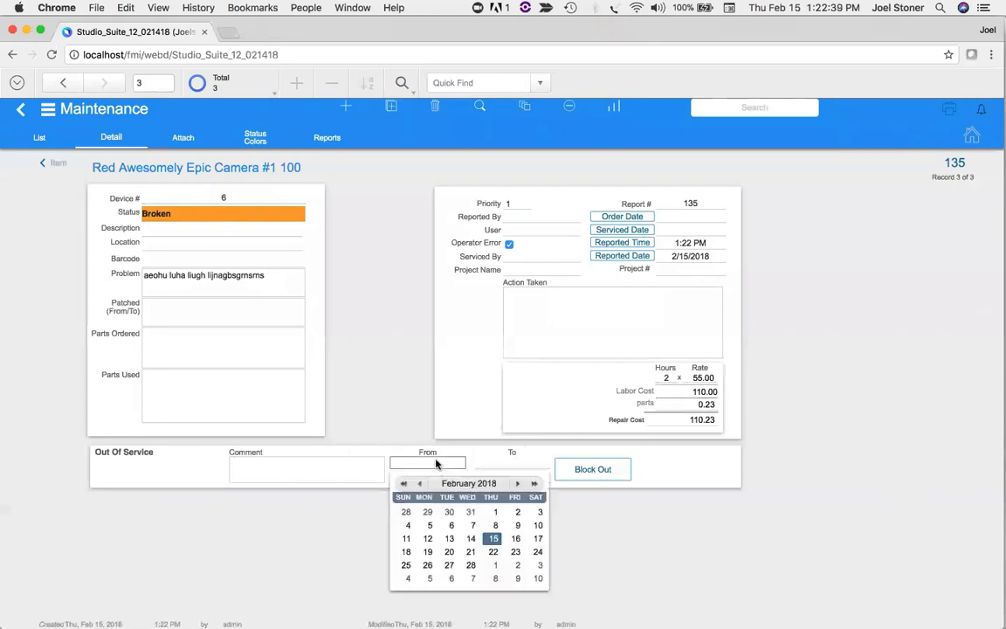
pyautogui.click(494, 539)
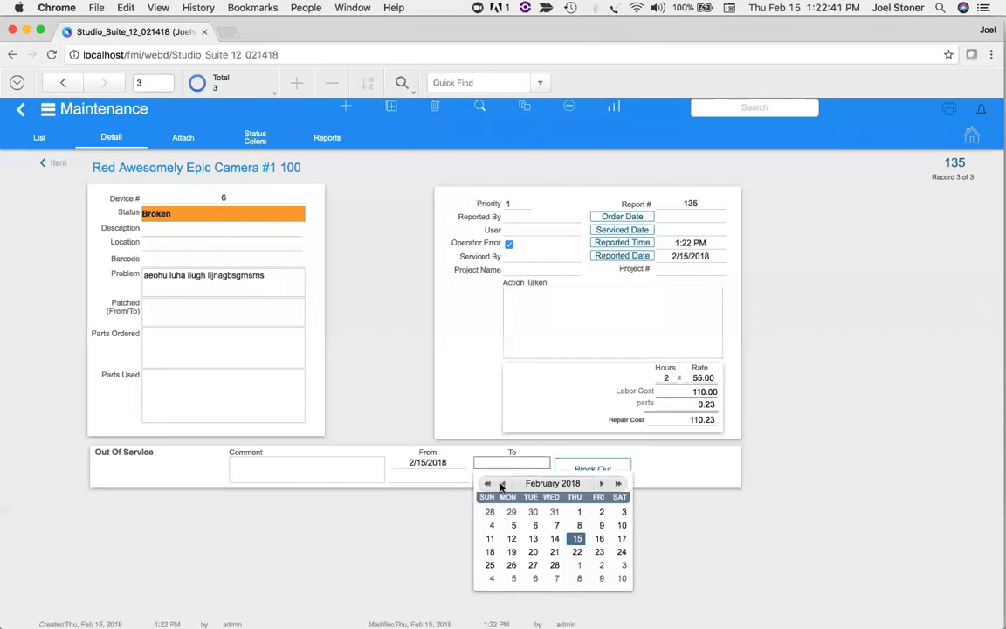
pyautogui.click(556, 567)
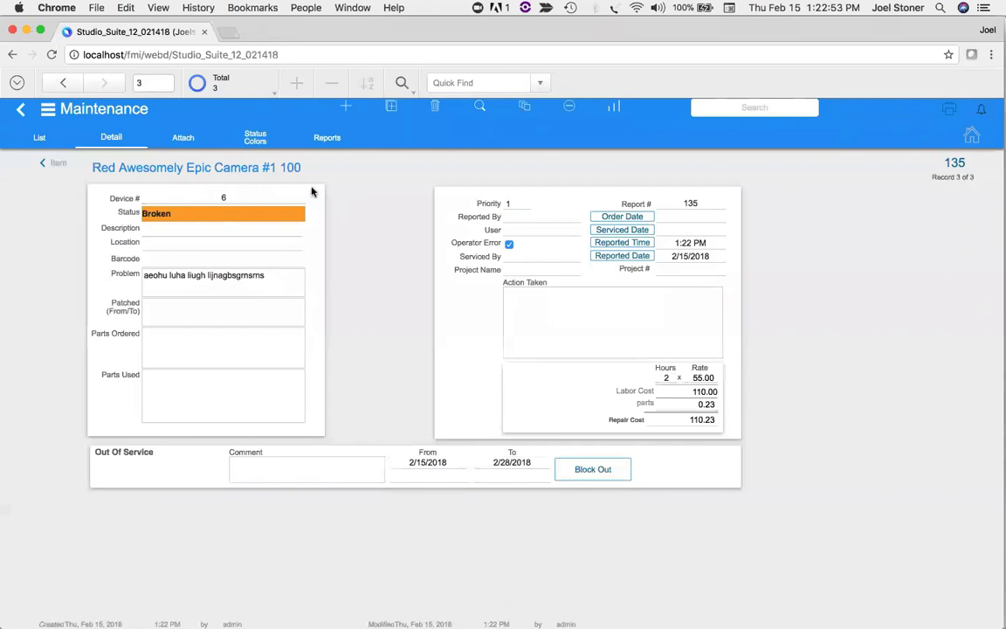
# Attach the file buffalo.png from the Desktop to the maintenance report.
pyautogui.click(186, 144)
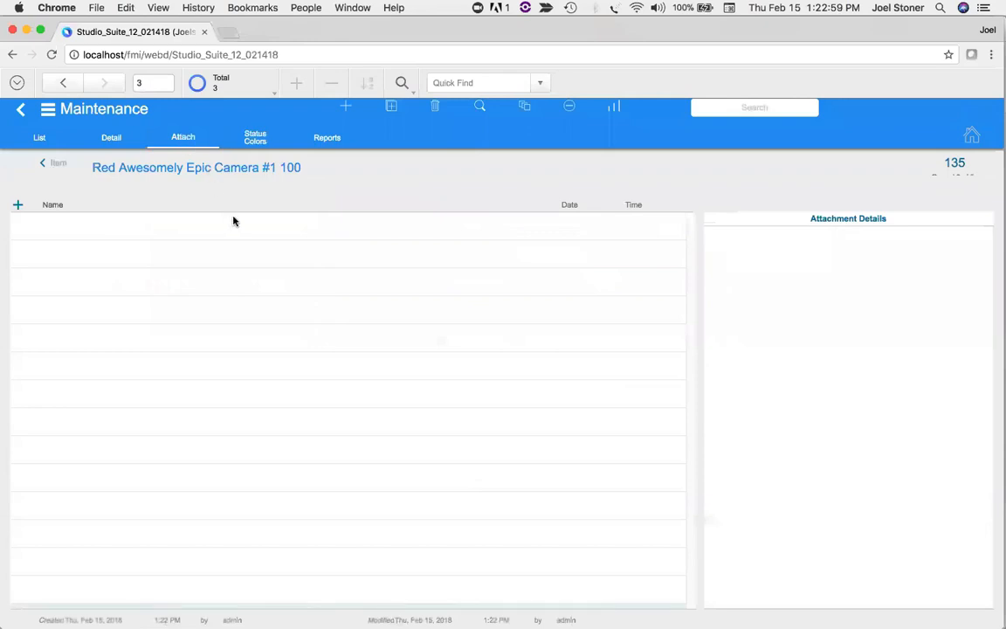
pyautogui.click(23, 208)
pyautogui.click(46, 264)
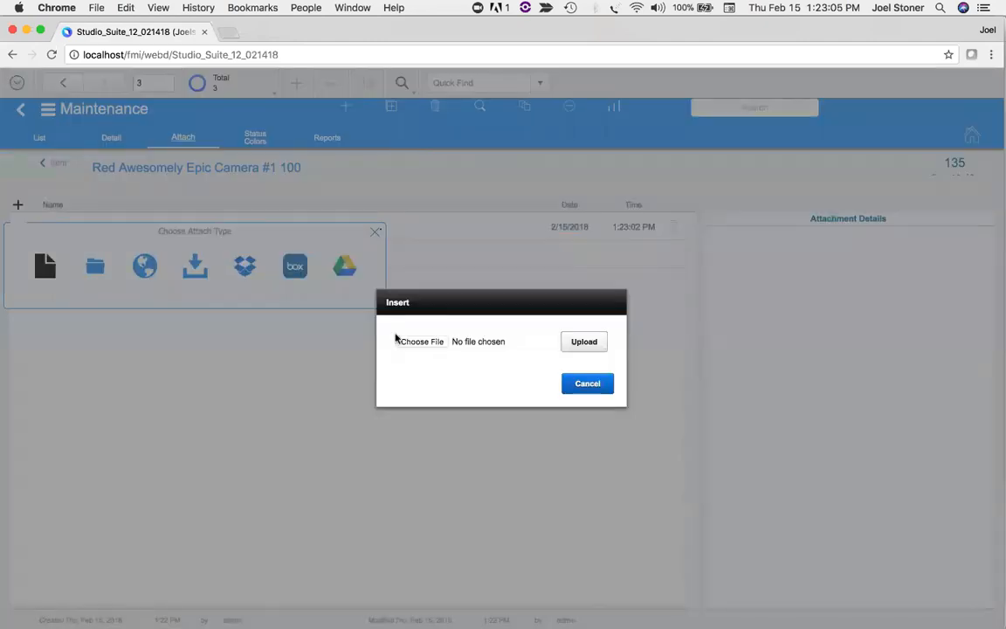
pyautogui.click(429, 344)
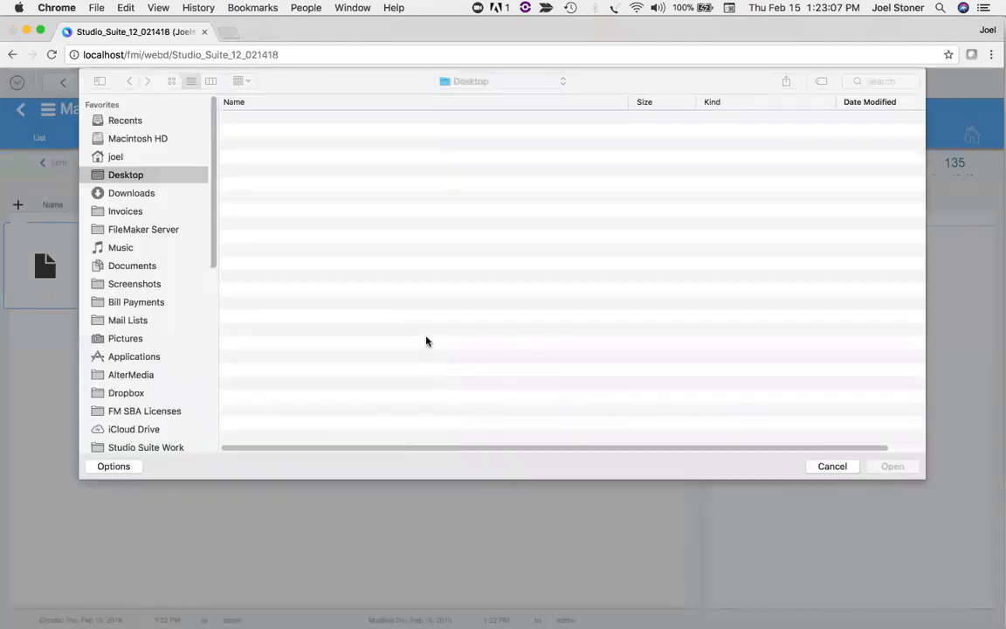
pyautogui.doubleClick(295, 133)
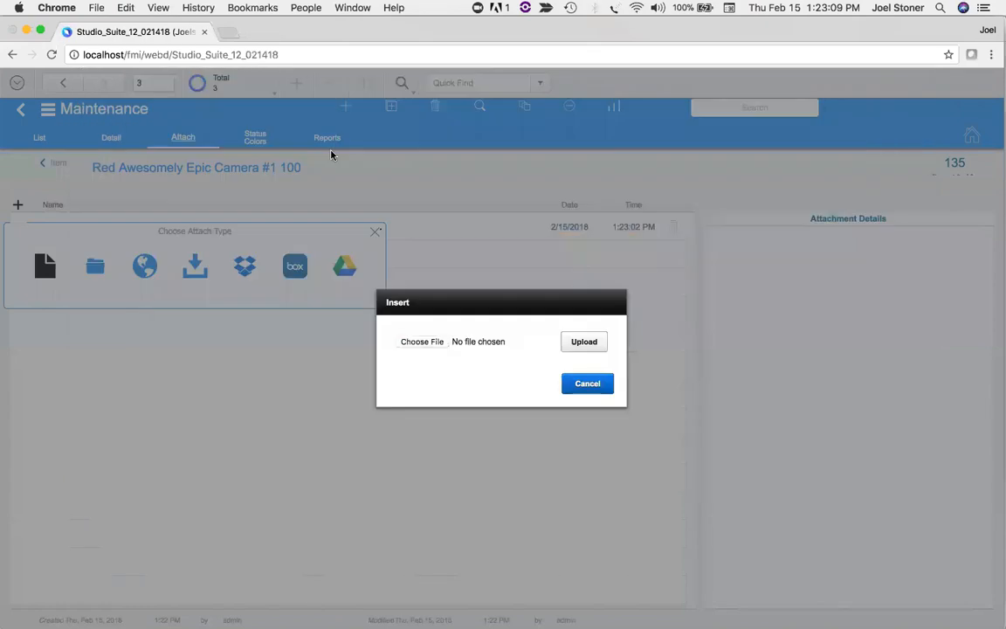
pyautogui.click(593, 347)
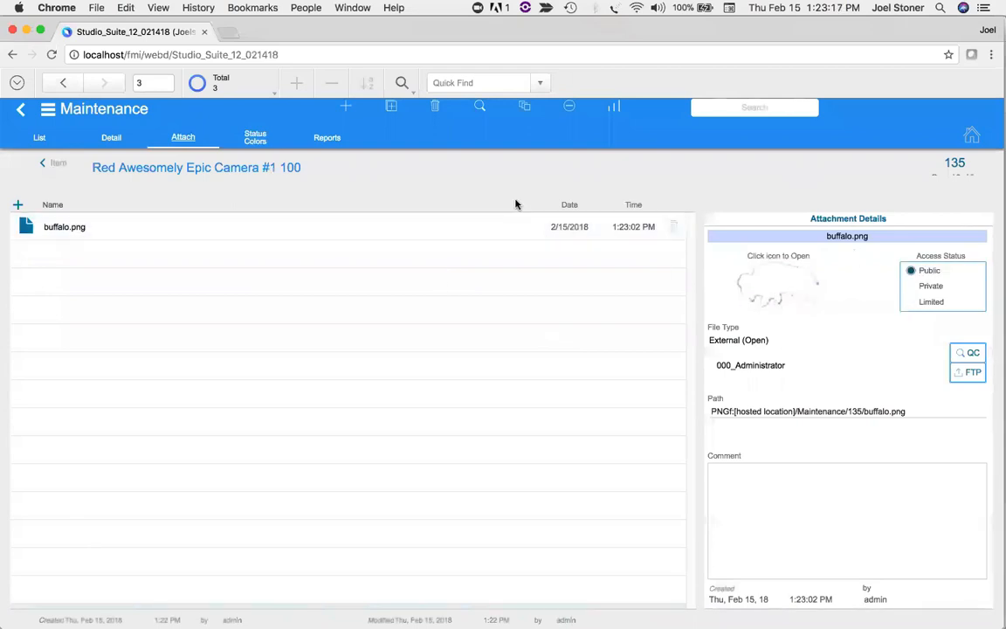
# Return to the camera's equipment record and view the new report in its maintenance history.
pyautogui.click(46, 164)
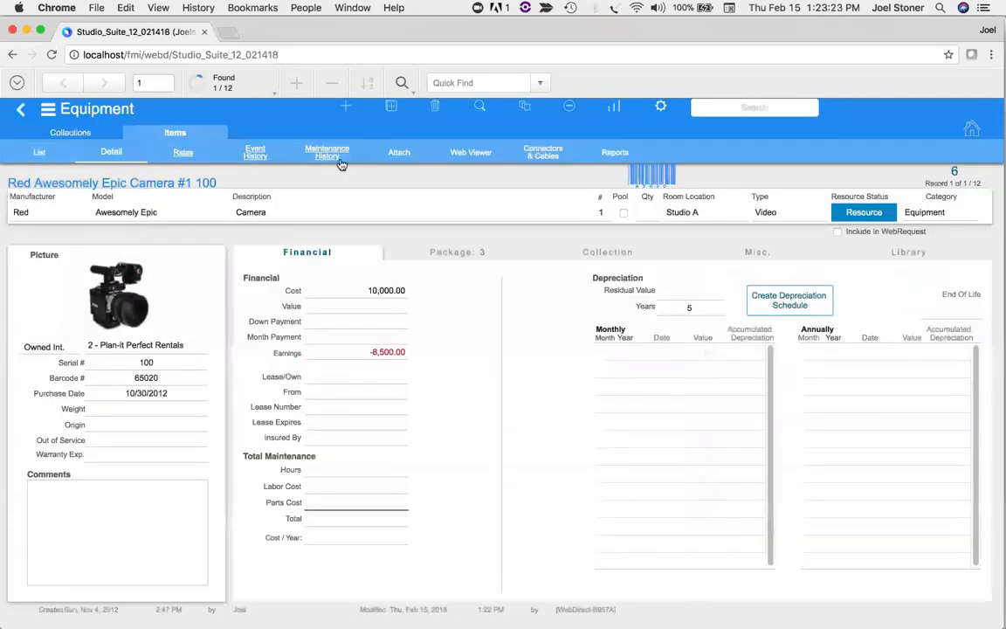
pyautogui.click(327, 152)
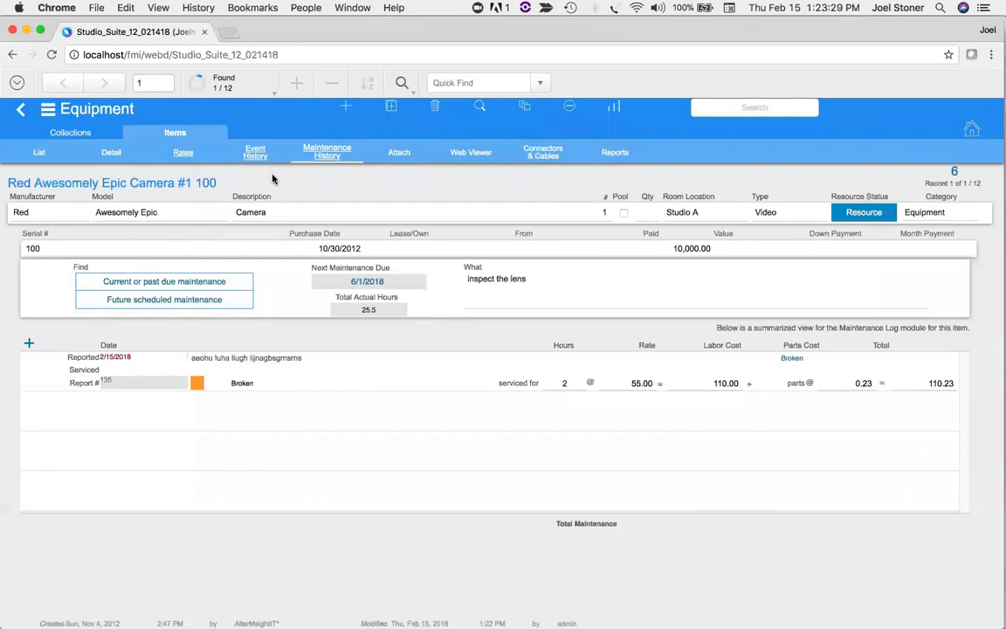
# Attach the file SS12 Data Migration Template.xlsx from the Desktop to the Red Awesomely Epic camera's equipment record.
pyautogui.click(402, 155)
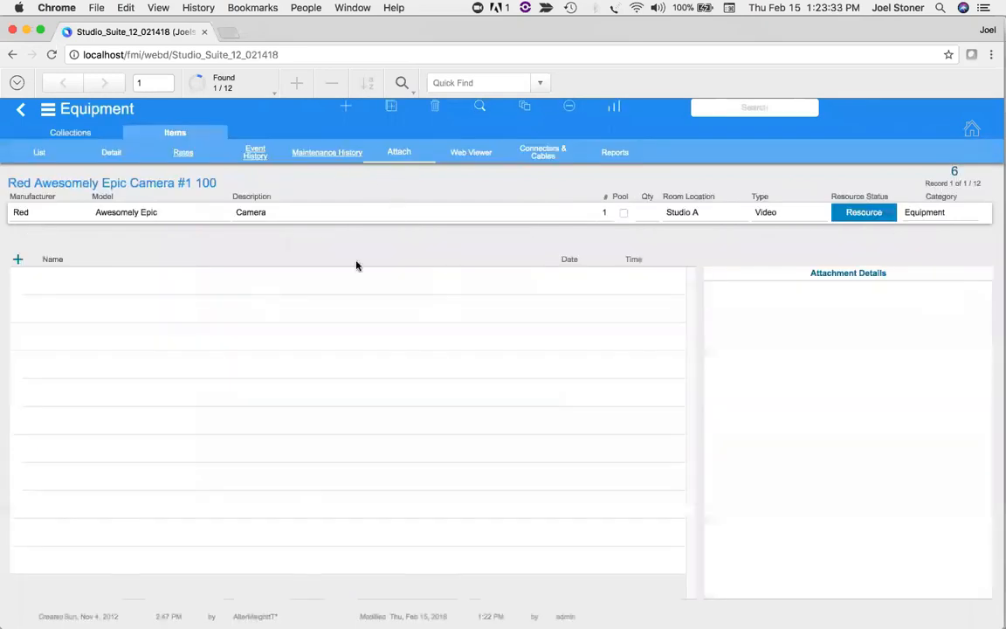
pyautogui.click(19, 262)
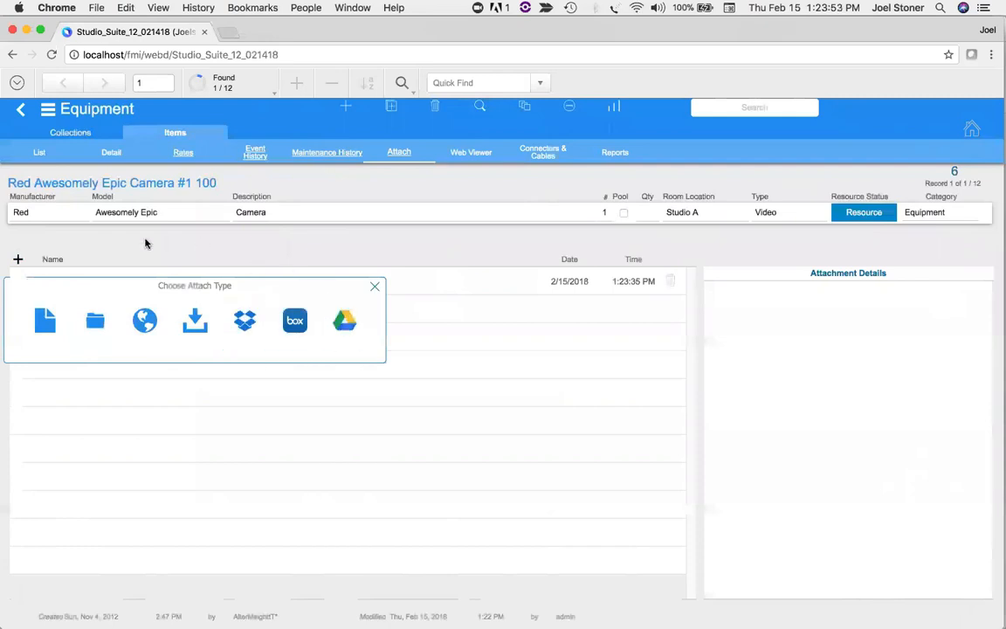
pyautogui.click(38, 320)
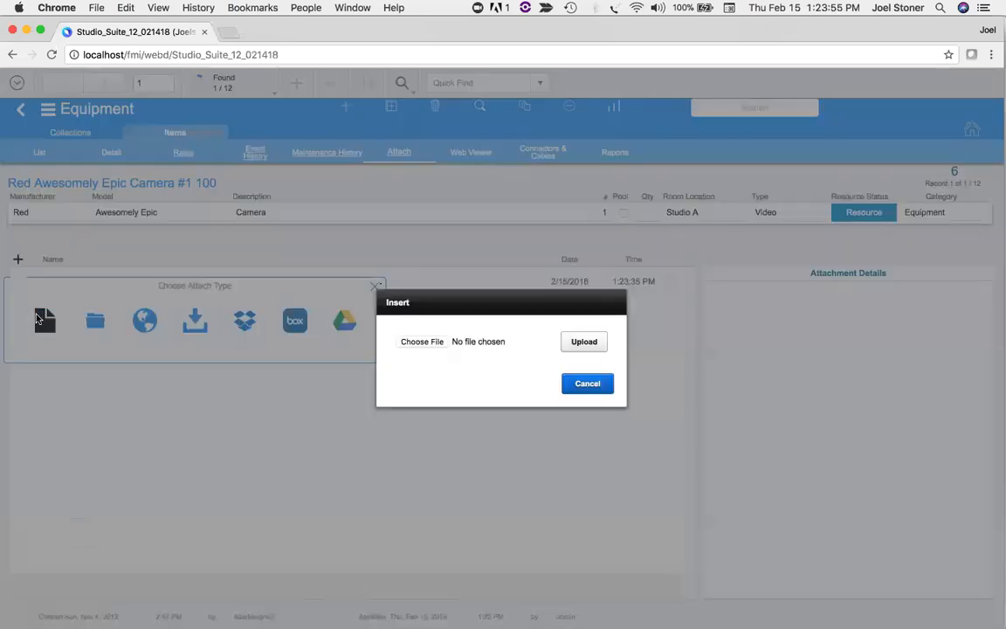
pyautogui.click(418, 342)
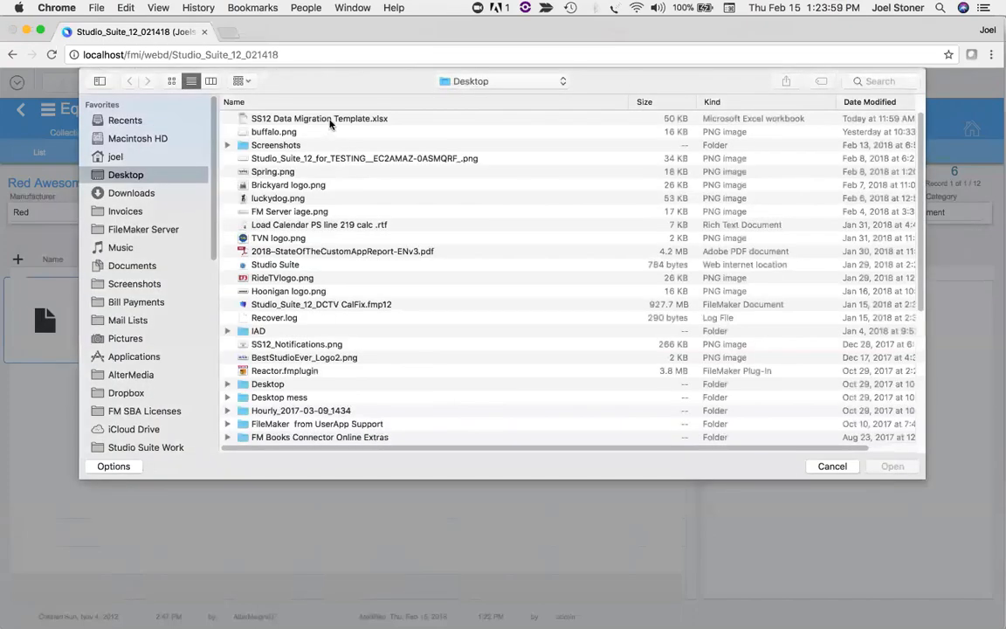
pyautogui.click(331, 120)
pyautogui.click(893, 468)
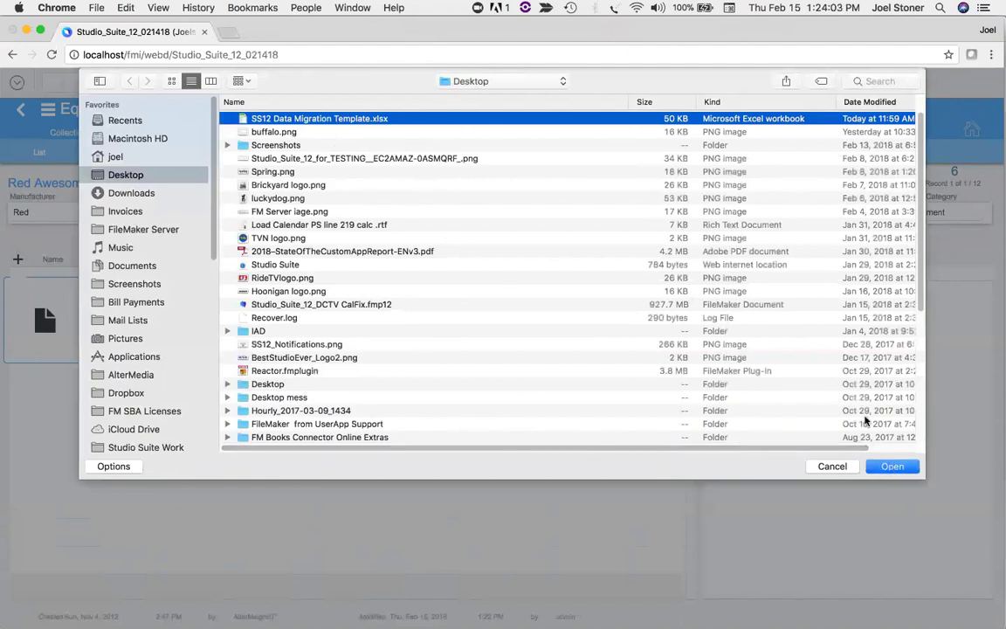
pyautogui.click(891, 470)
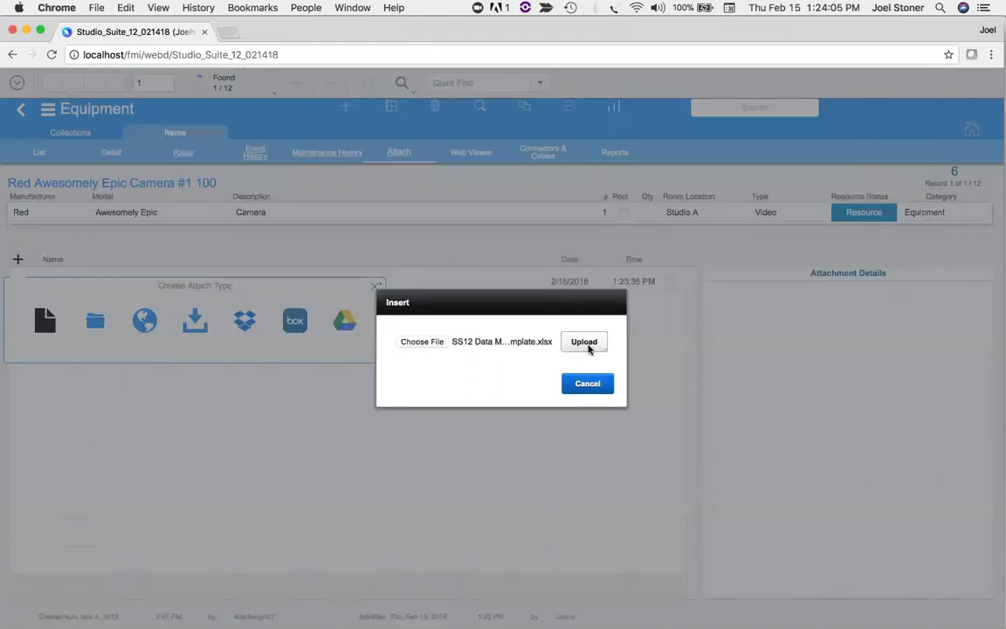
pyautogui.click(585, 342)
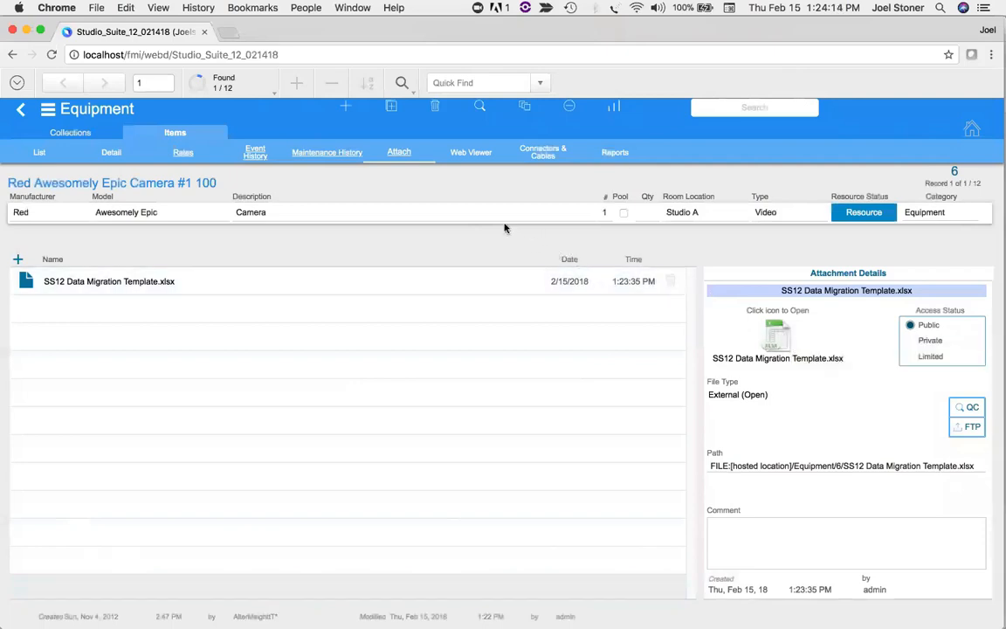
# Look up the Neumann M-49 mic on eBay through the item's web viewer, browse the listings and close the results window.
pyautogui.click(472, 154)
pyautogui.click(488, 319)
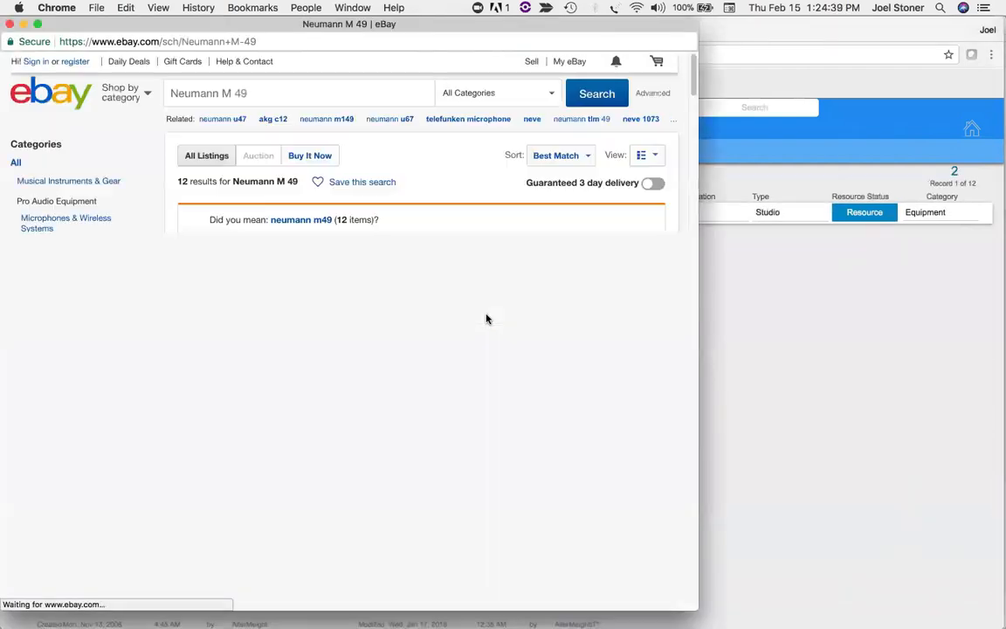
pyautogui.scroll(-3, 453, 409)
pyautogui.scroll(-5, 454, 410)
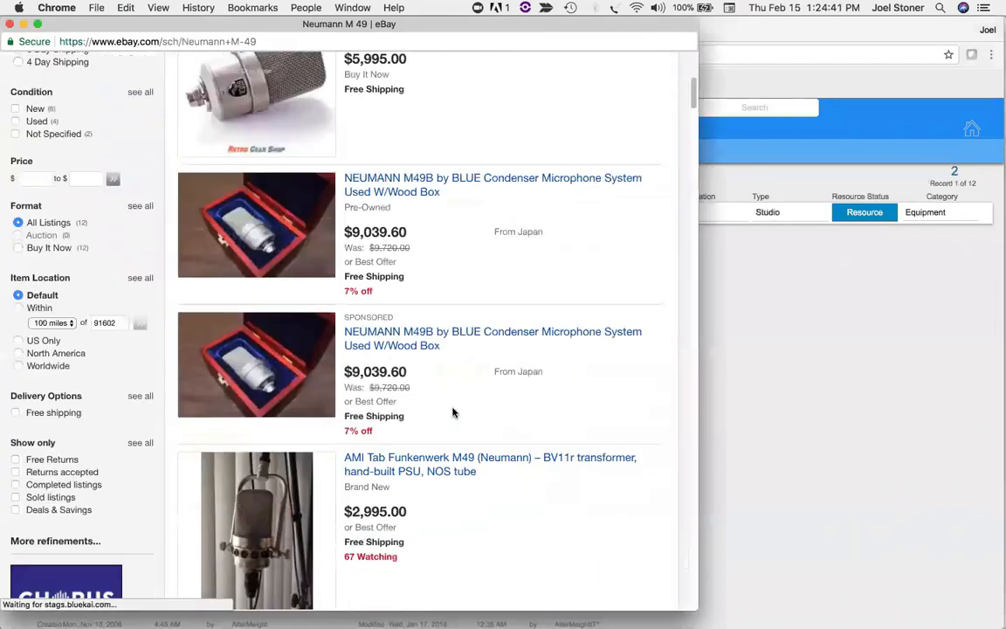
pyautogui.scroll(8, 453, 407)
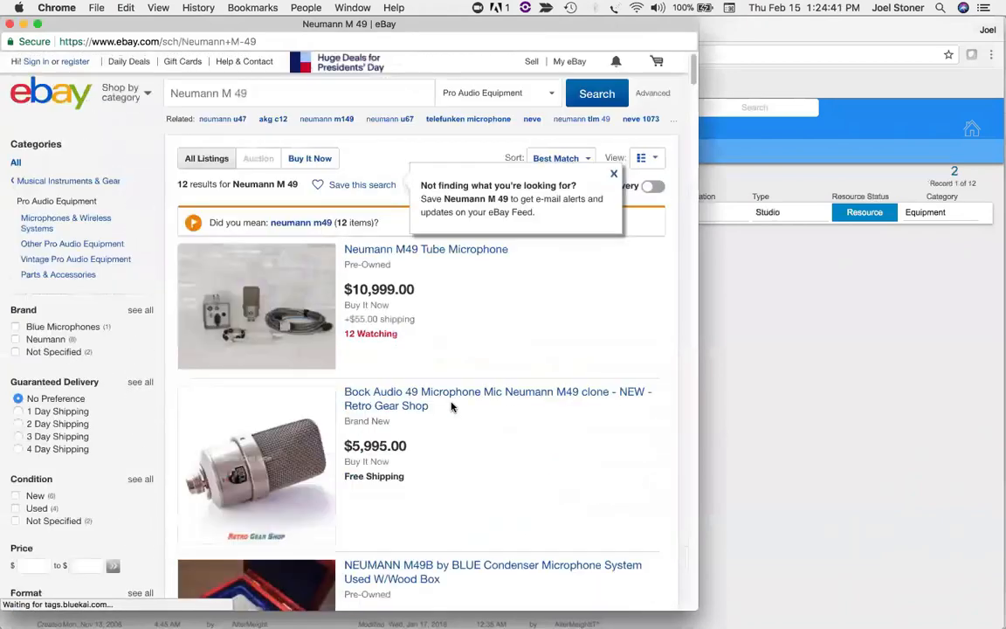
pyautogui.click(9, 24)
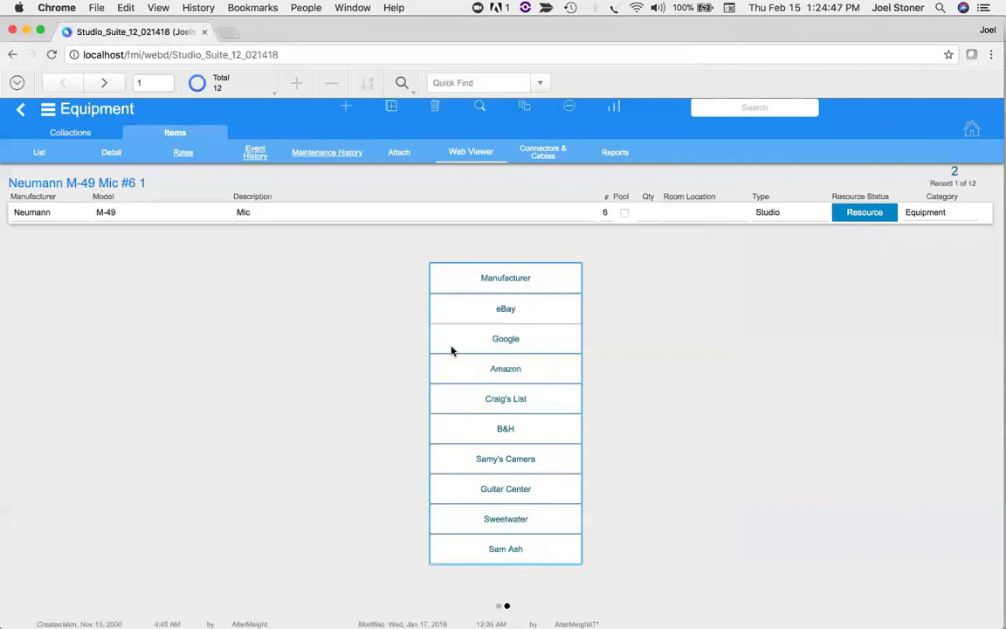
# Look up the Neumann M-49 mic on Amazon, browse the offers and close the results window.
pyautogui.click(519, 372)
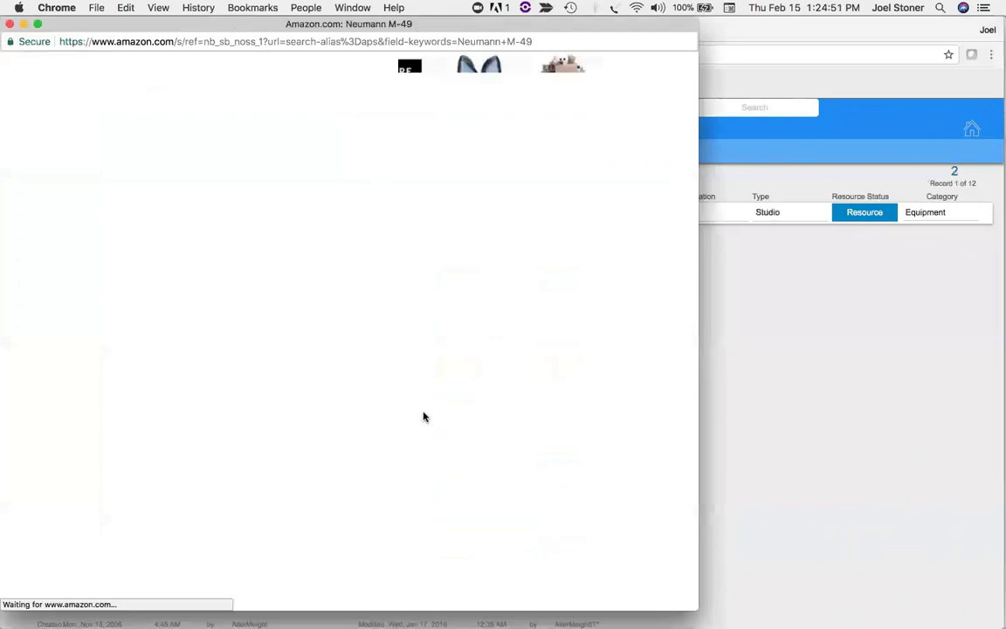
pyautogui.scroll(-3, 352, 425)
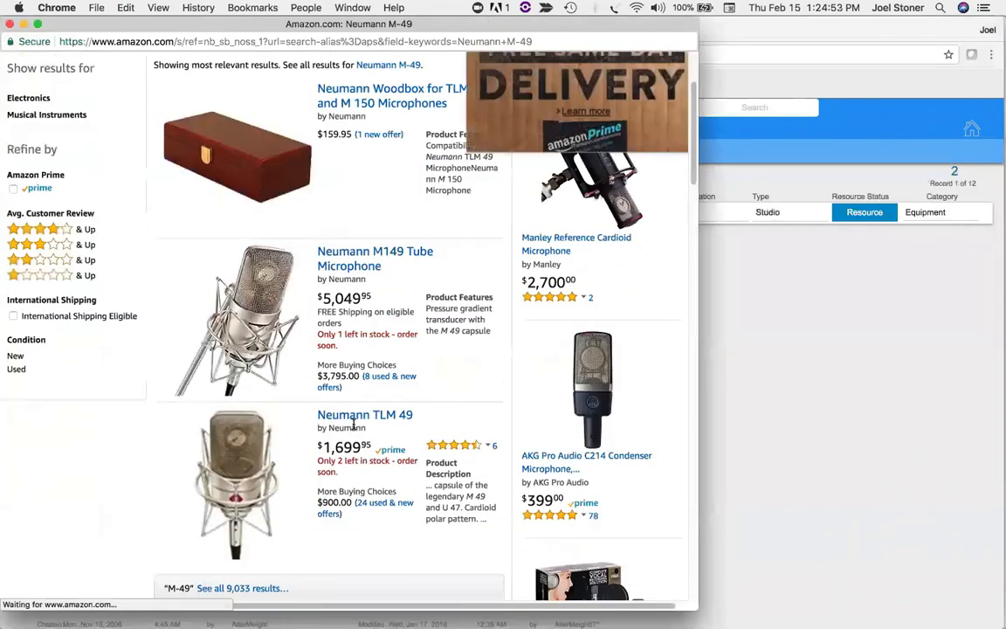
pyautogui.scroll(3, 310, 307)
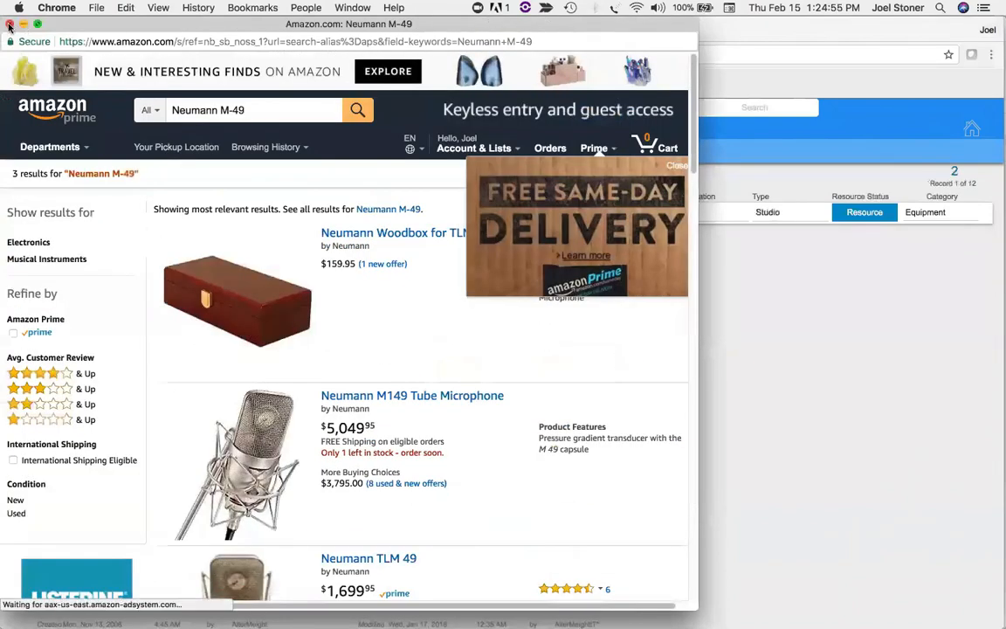
pyautogui.click(9, 26)
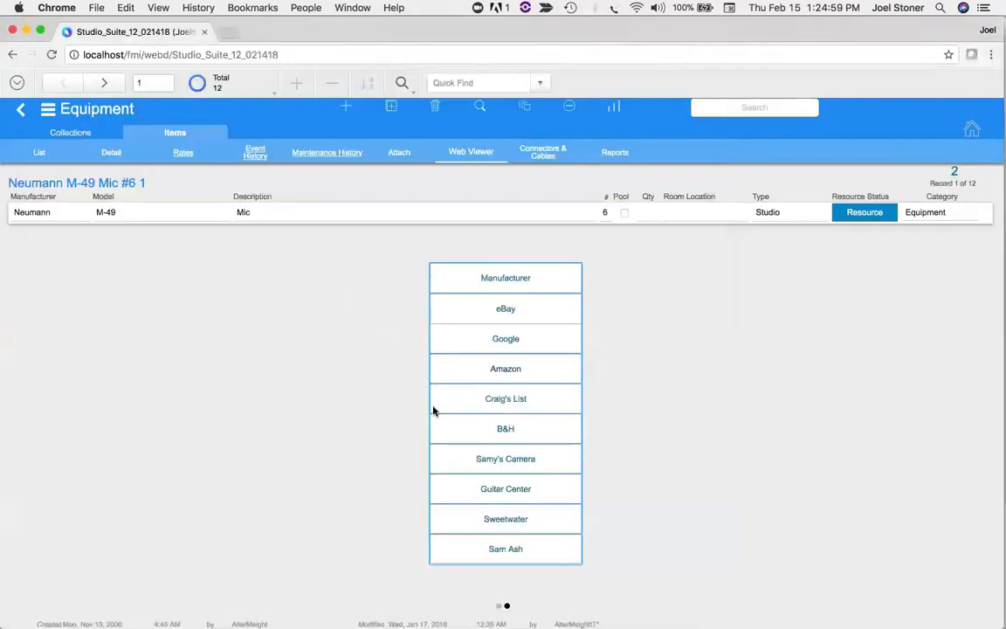
# Switch to FileMaker Pro and open the embedded web viewer for the Neumann M-49 mic in the Equipment module.
pyautogui.click(469, 436)
pyautogui.press('super+Tab')
pyautogui.press('super+Tab')
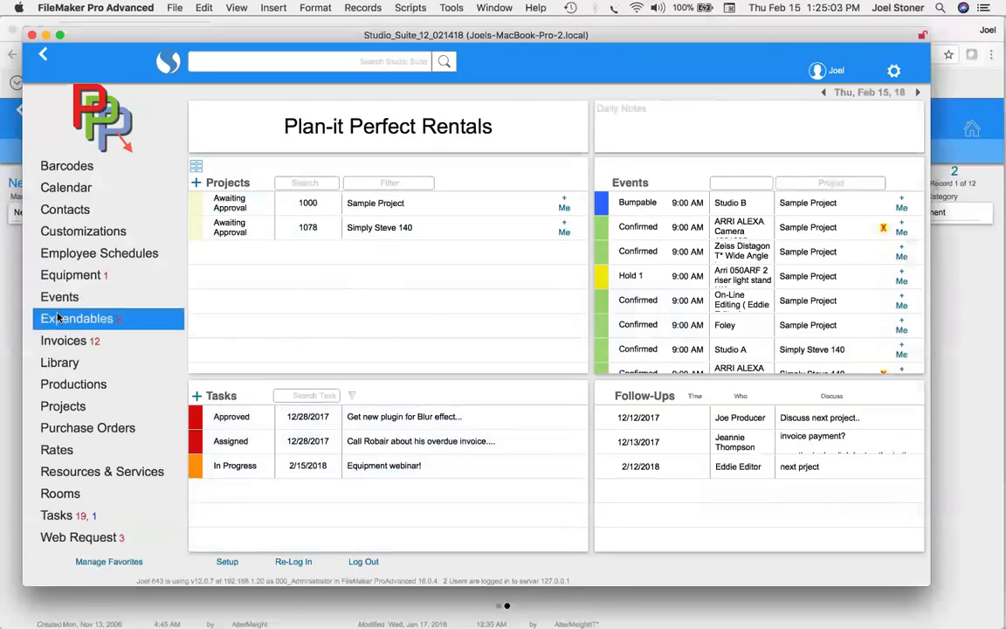
pyautogui.click(74, 275)
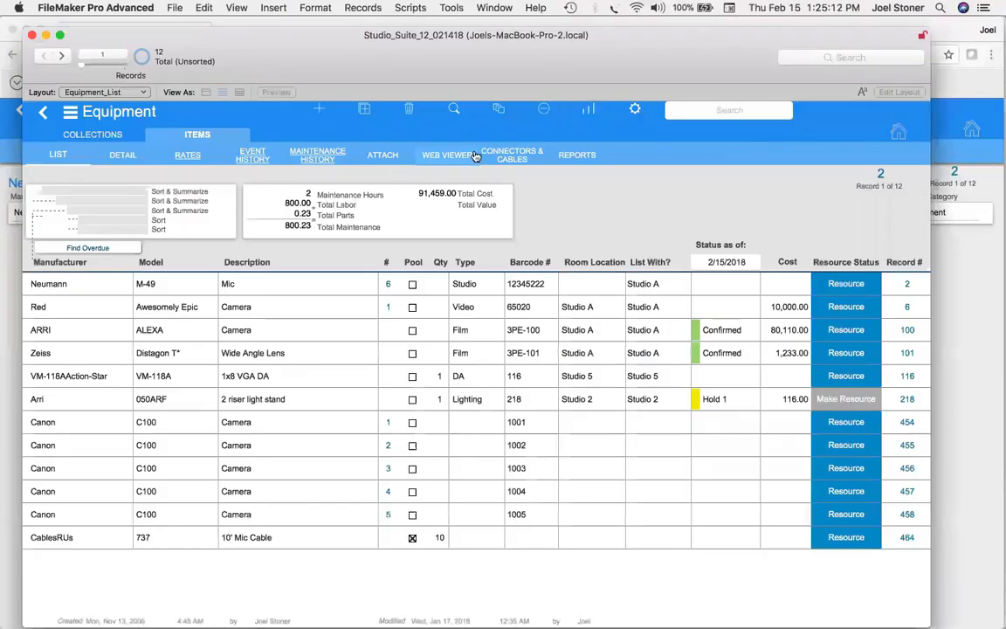
pyautogui.click(467, 152)
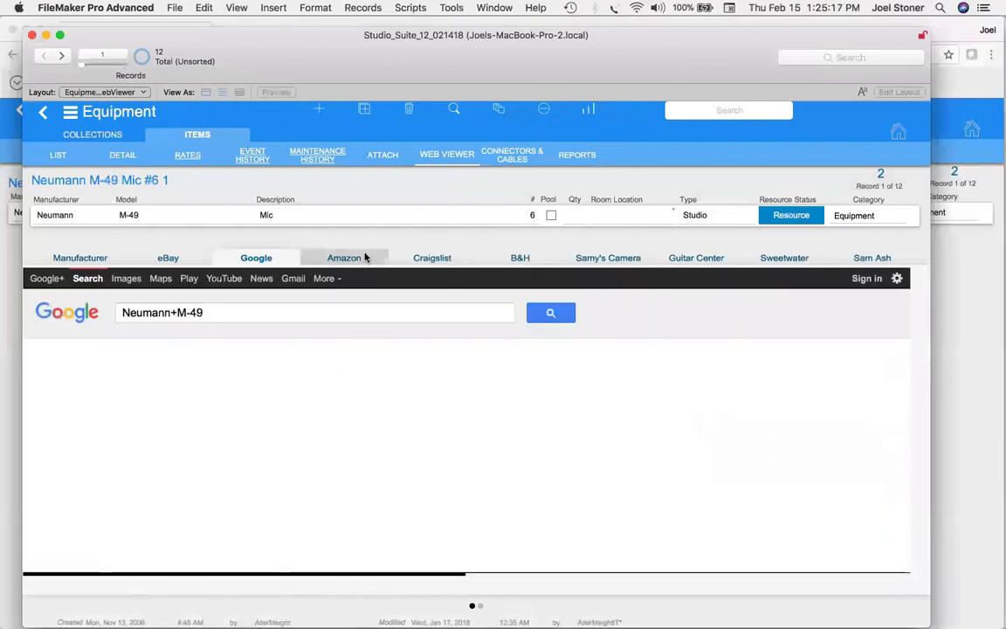
# Check the Craigslist and B&H search results for the Neumann M-49 mic in the embedded web viewer.
pyautogui.click(437, 259)
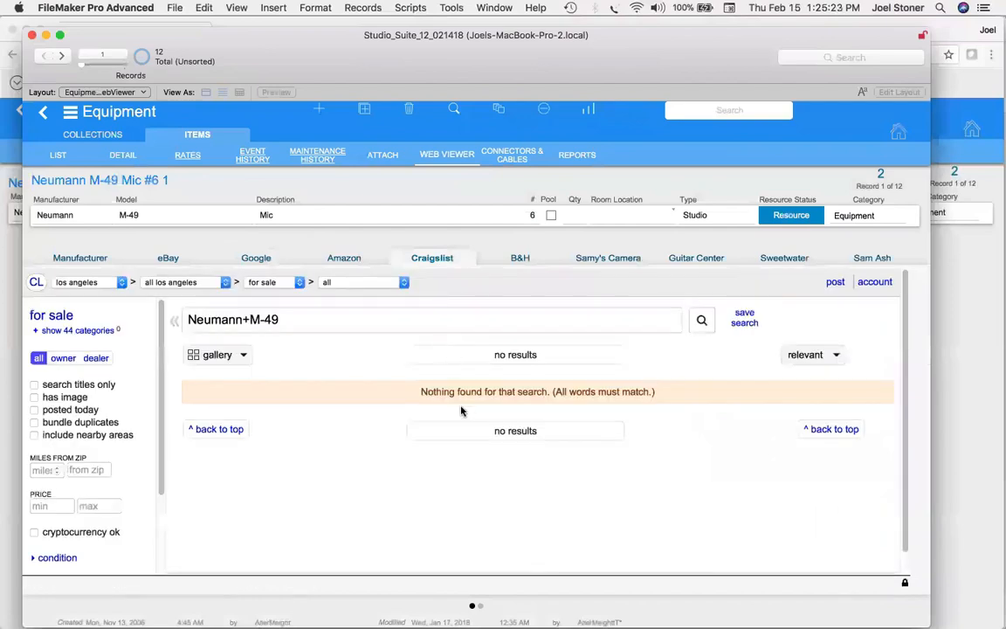
pyautogui.click(523, 260)
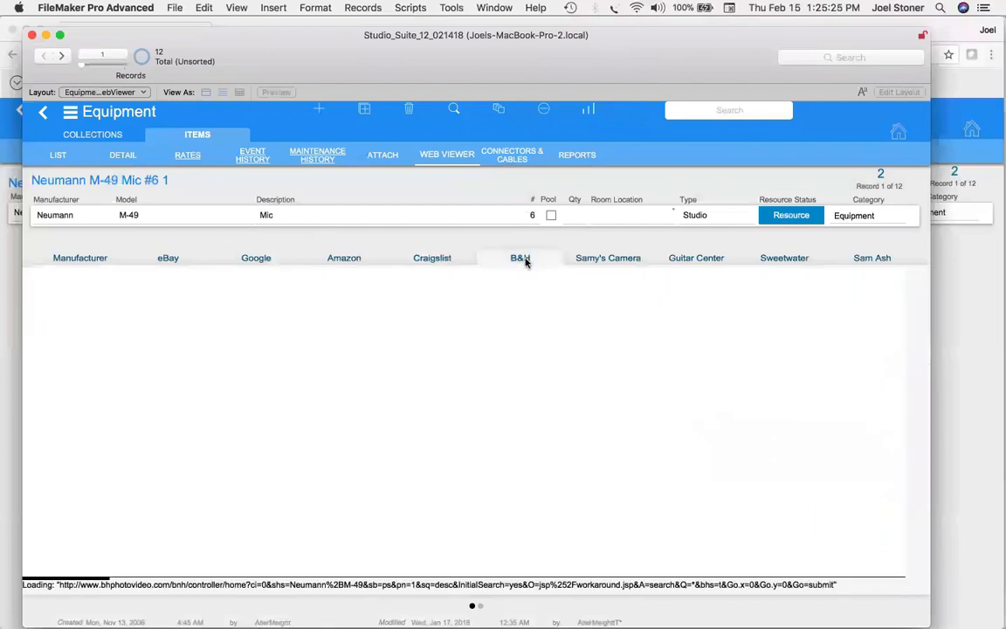
pyautogui.scroll(-5, 504, 448)
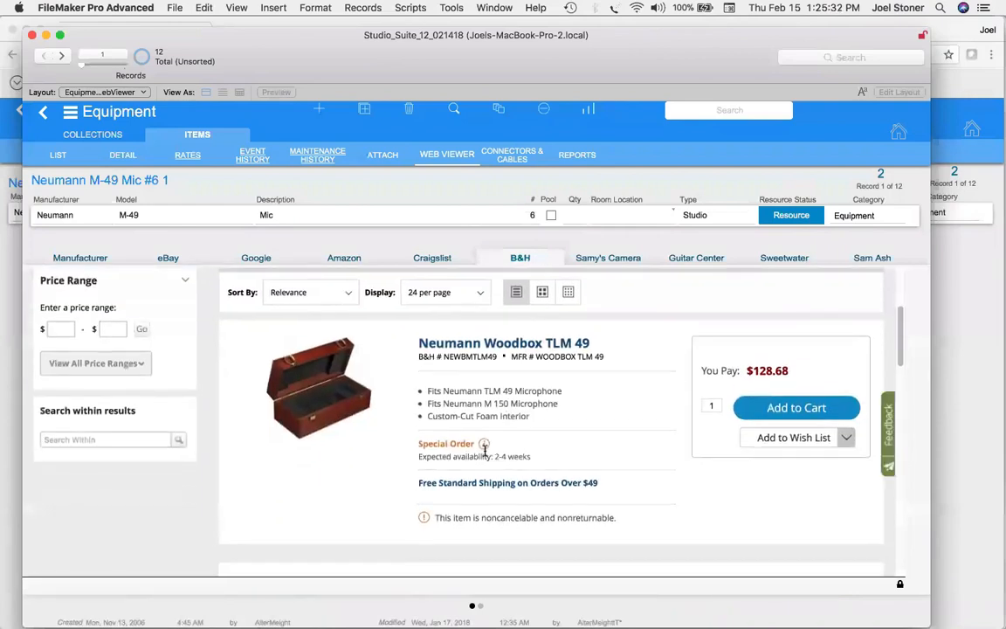
# Switch back to Chrome and view the connectors and cables list of the Neumann M-49 mic.
pyautogui.press('super+Tab')
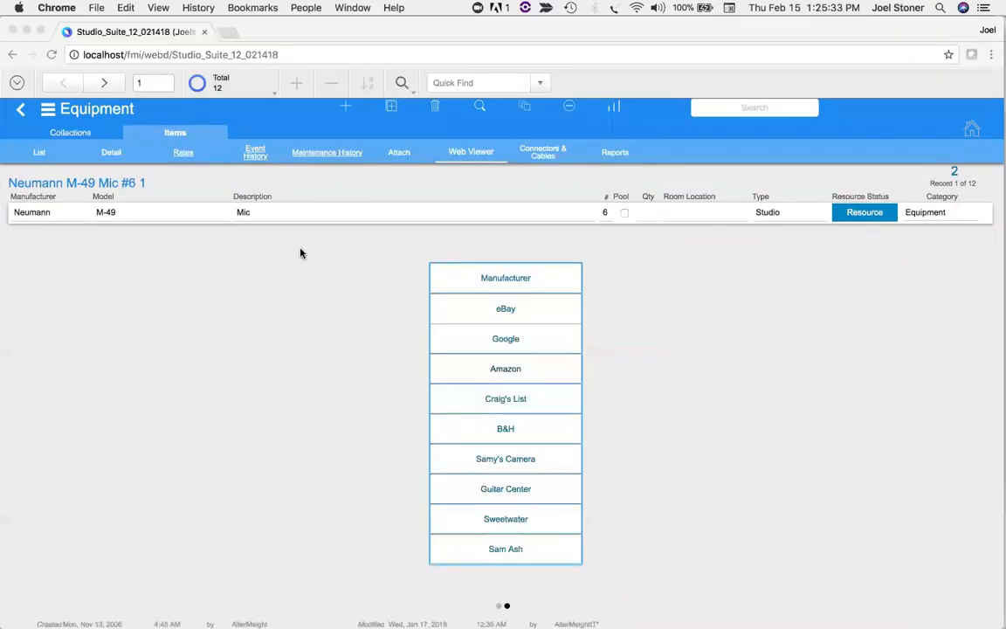
pyautogui.click(555, 158)
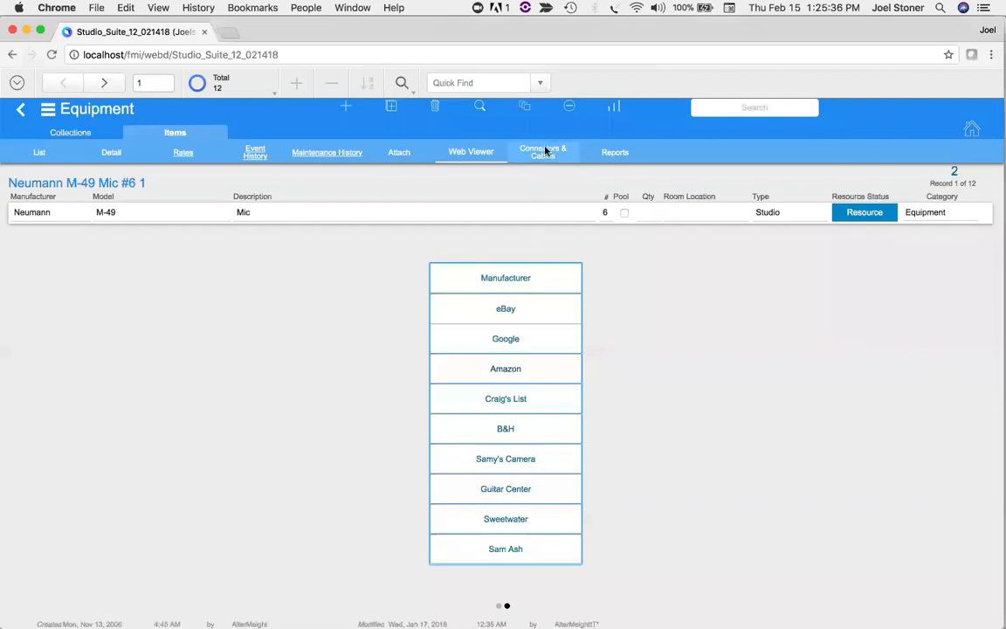
pyautogui.click(545, 150)
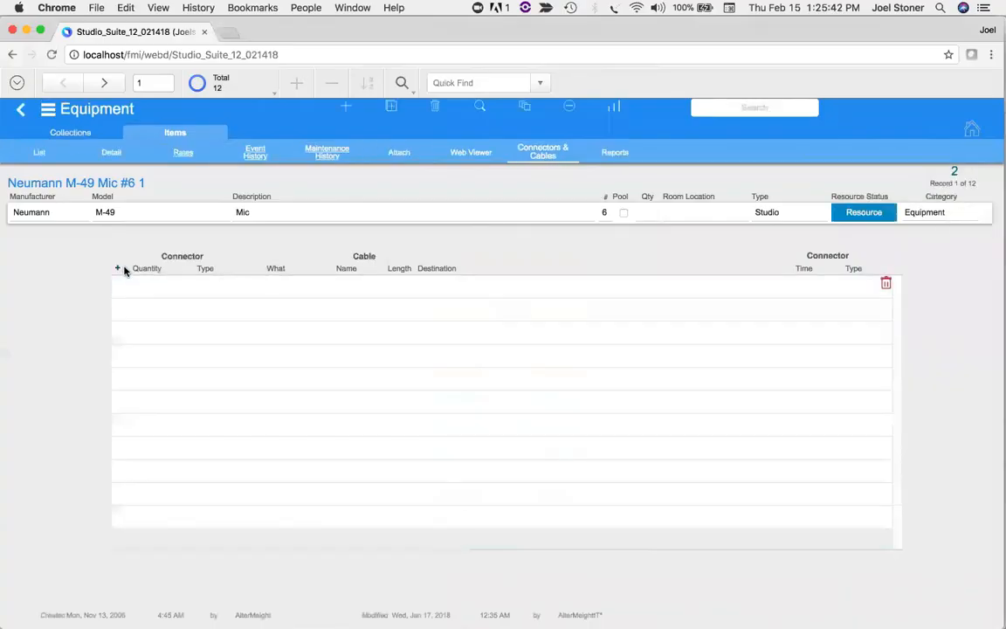
# Select 2 - Plan-it Perfect Rentals as the company in the equipment print options and check the available rooms without choosing one.
pyautogui.click(616, 154)
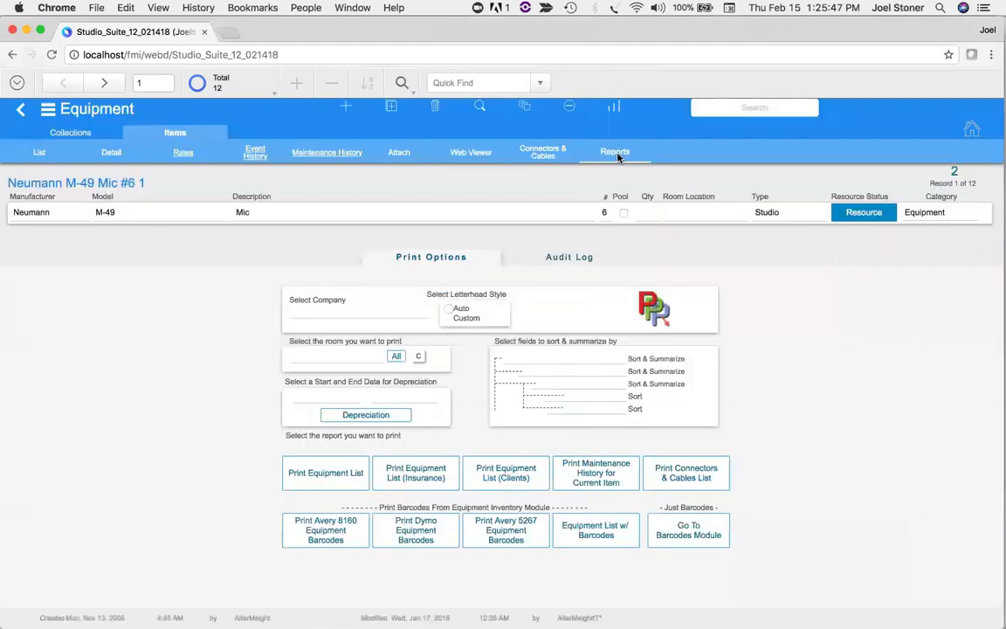
pyautogui.click(364, 313)
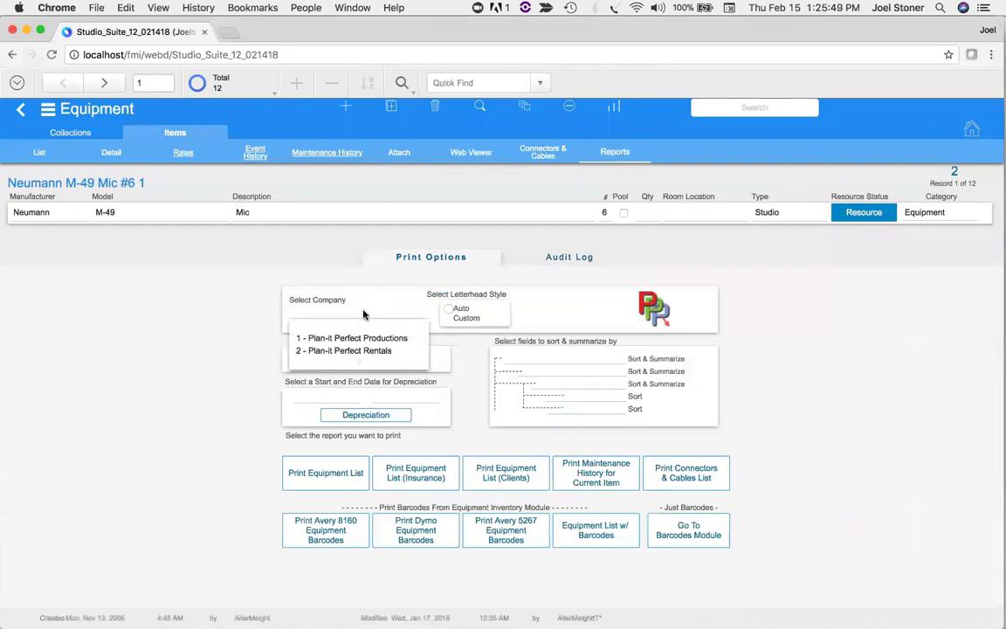
pyautogui.click(382, 350)
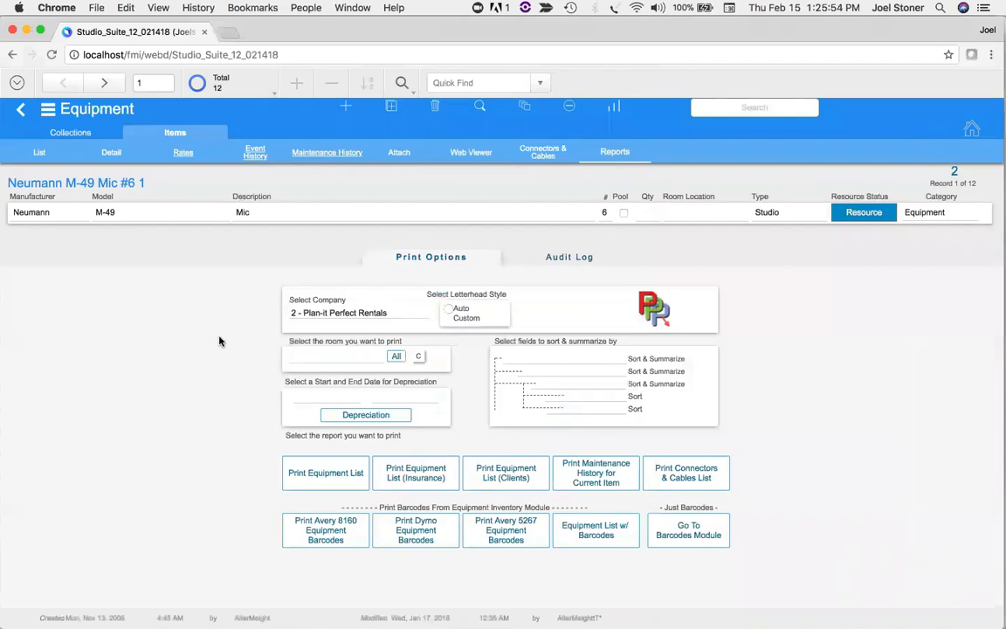
pyautogui.click(308, 360)
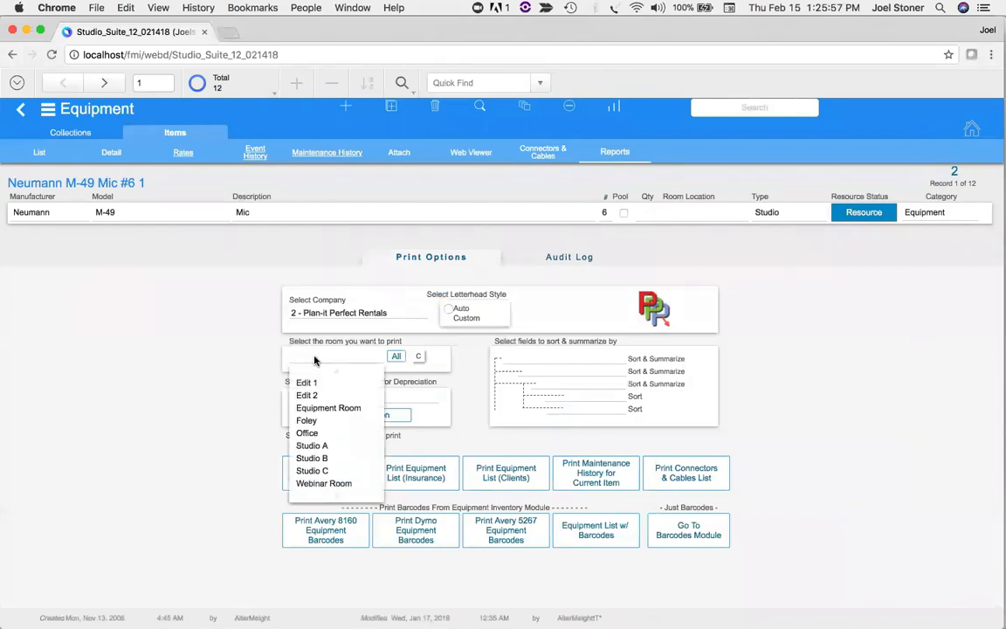
pyautogui.click(190, 391)
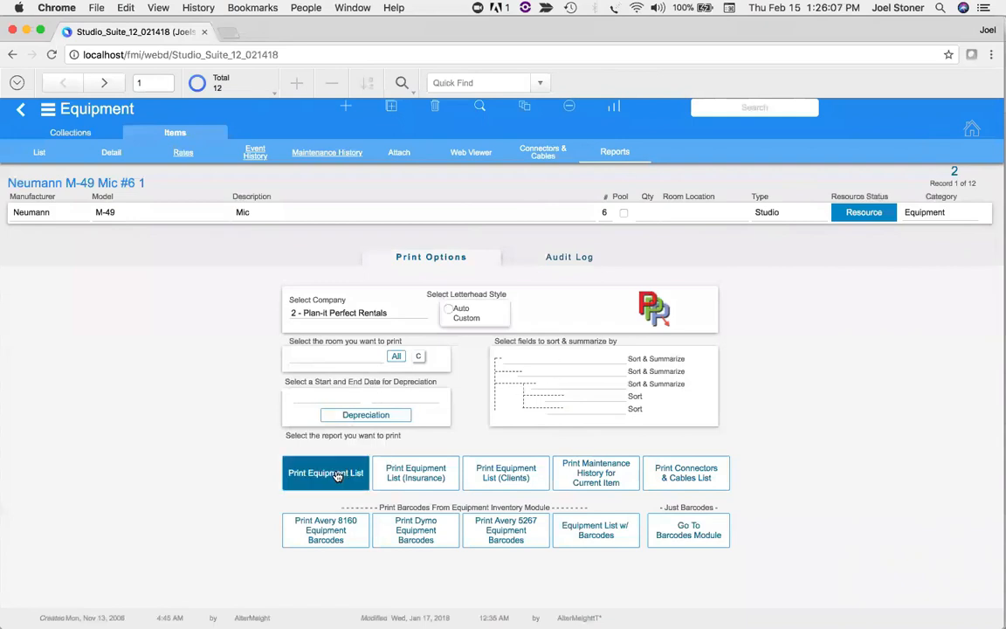
# Set Manufacturer as the first sort and summarize field for the report, leaving the second field empty.
pyautogui.click(539, 358)
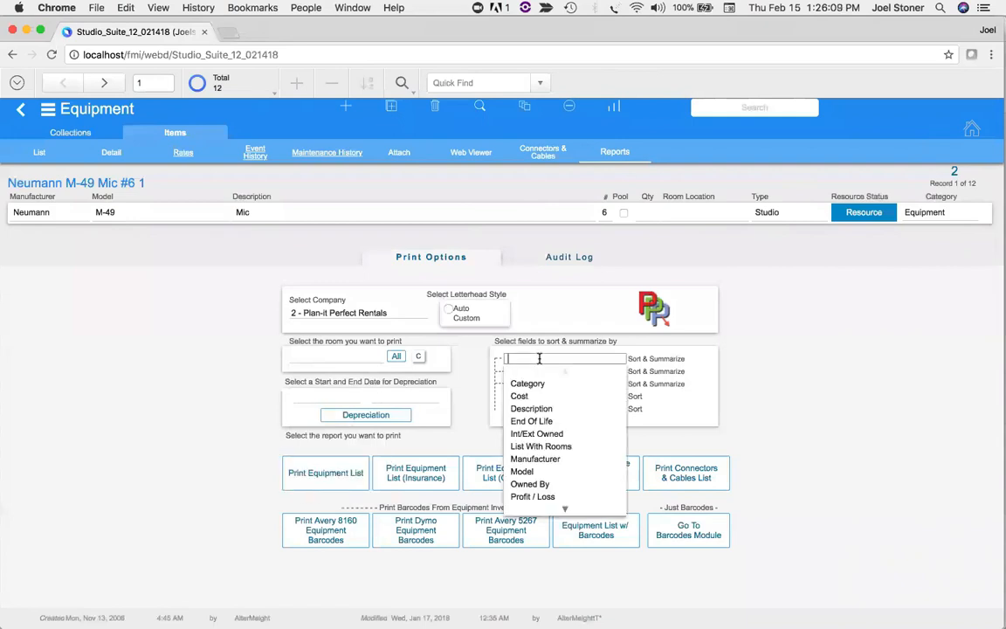
pyautogui.click(555, 460)
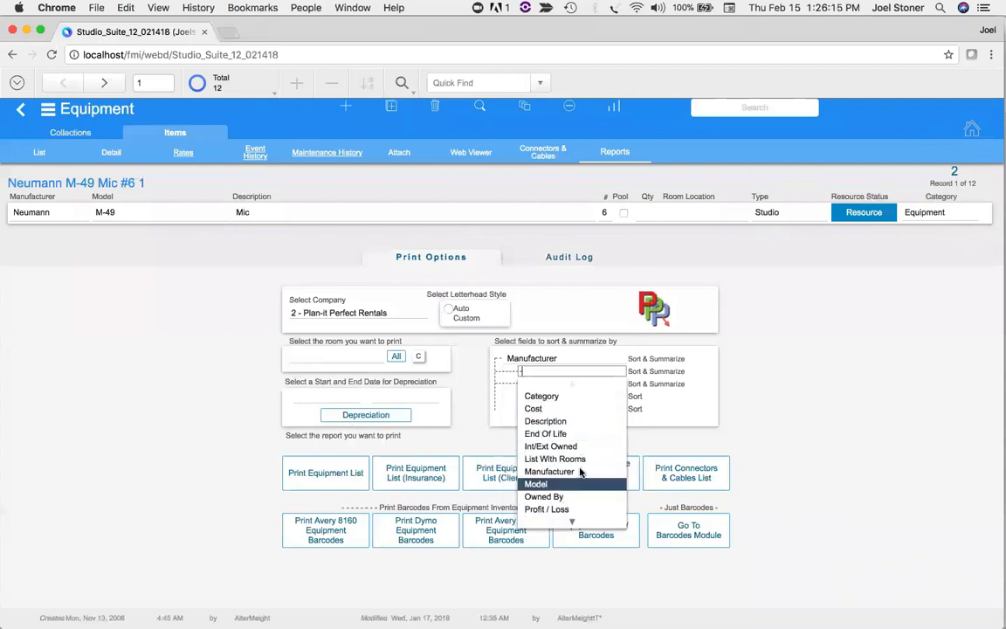
pyautogui.click(745, 386)
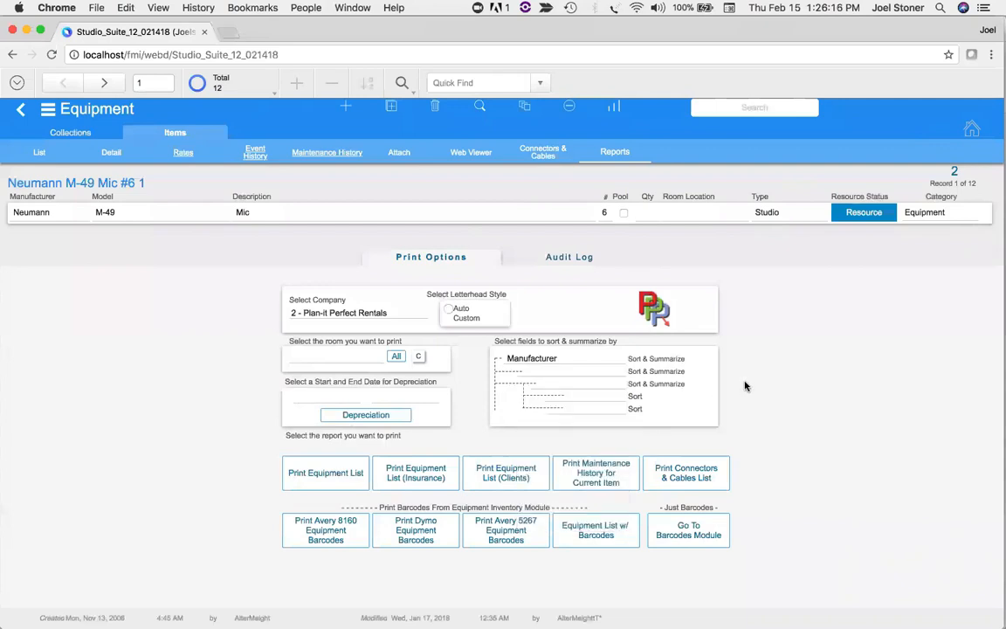
# Generate the equipment list report as a PDF from the records being browsed and review its pages.
pyautogui.click(338, 483)
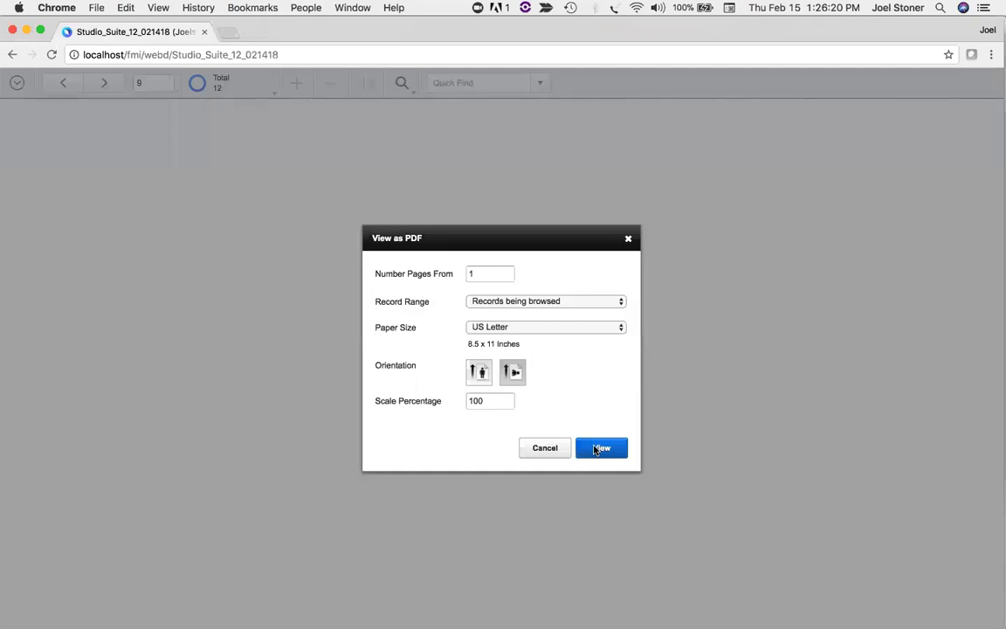
pyautogui.click(594, 449)
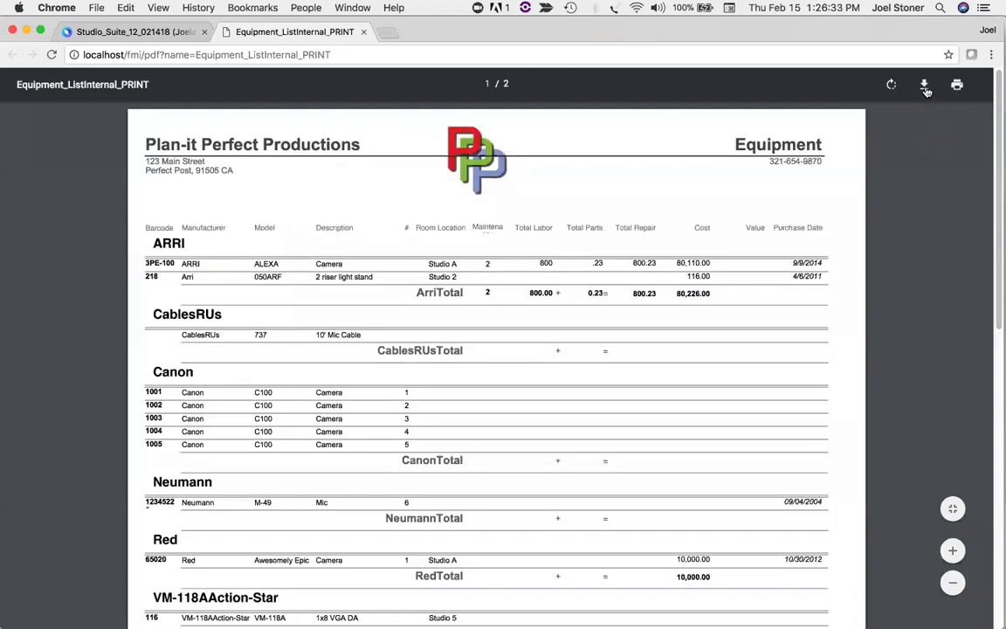
pyautogui.scroll(-10, 525, 342)
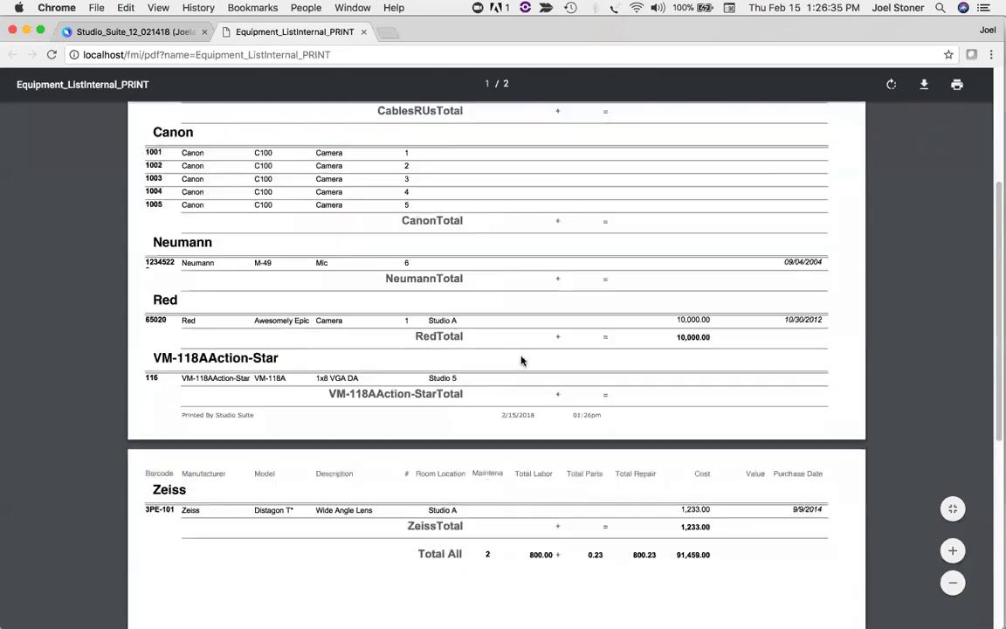
# Finish reviewing the equipment list PDF and close it to return to the equipment print options.
pyautogui.scroll(2, 519, 358)
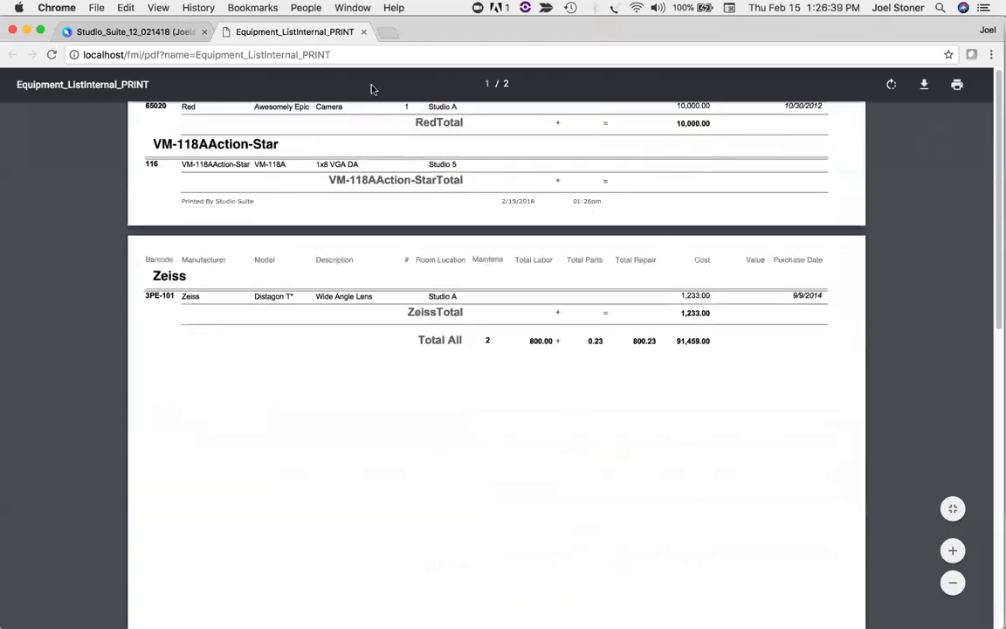
pyautogui.click(247, 31)
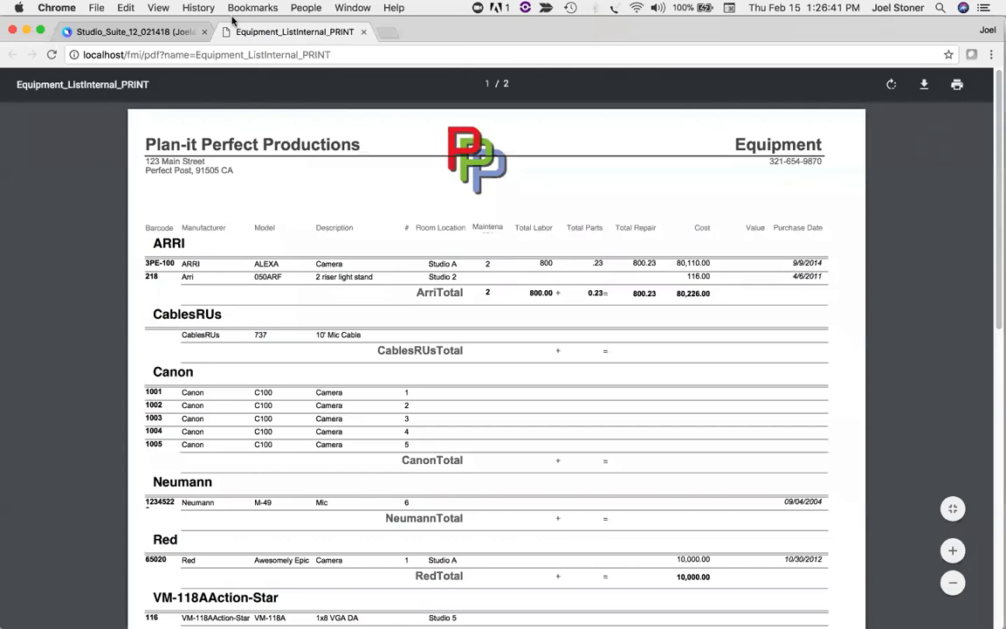
pyautogui.moveTo(231, 23); pyautogui.dragTo(230, 62)
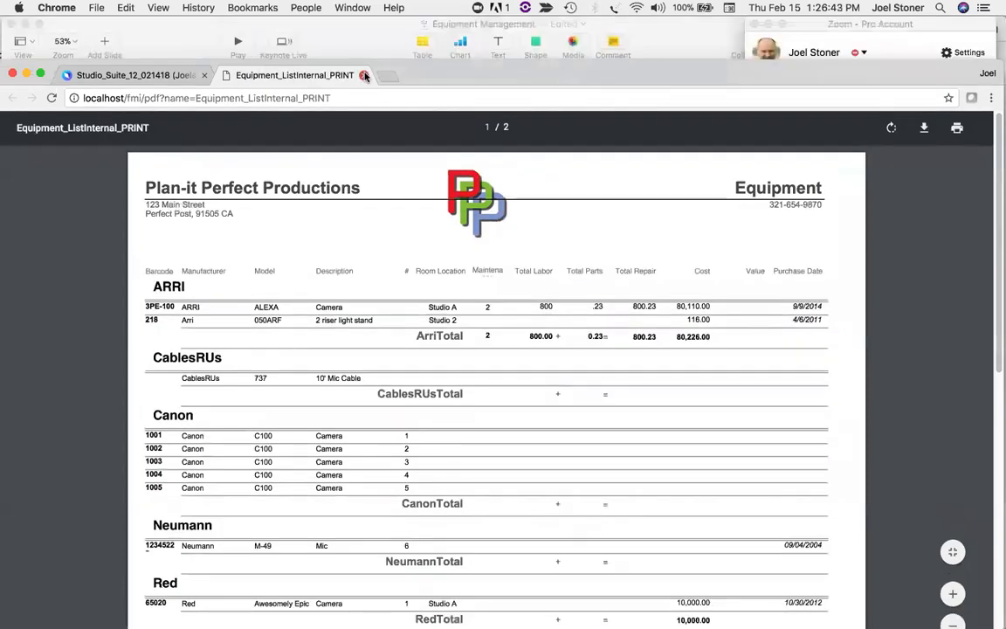
pyautogui.click(364, 71)
pyautogui.moveTo(345, 55); pyautogui.dragTo(354, 29)
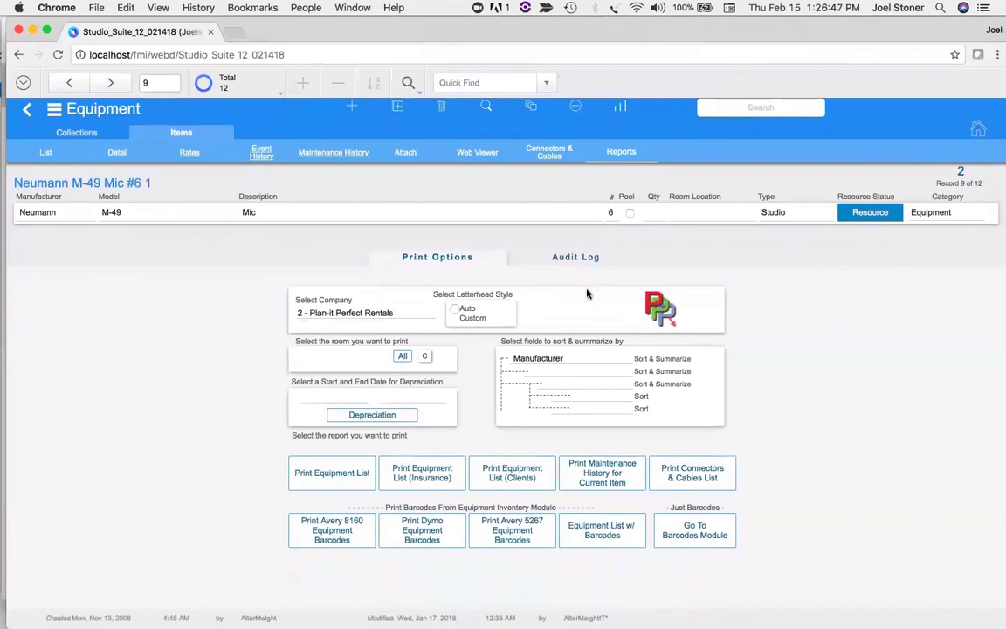
pyautogui.click(352, 464)
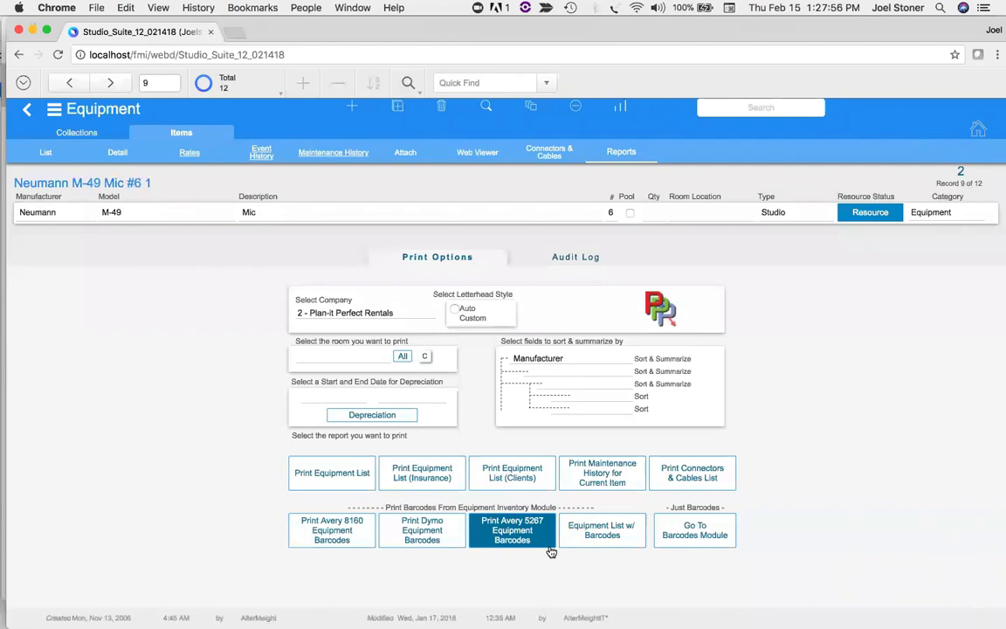
pyautogui.doubleClick(590, 257)
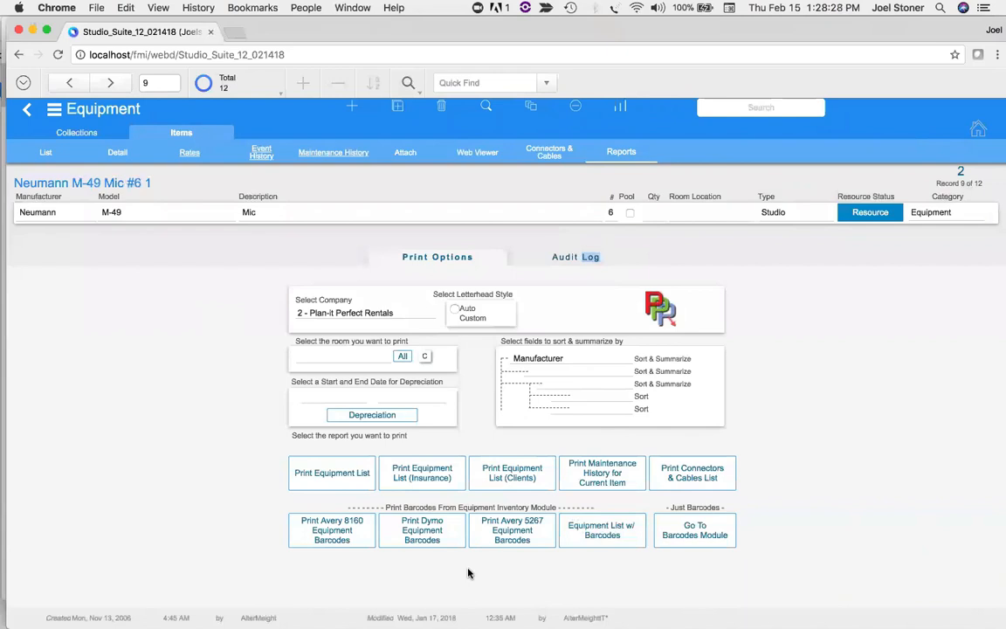
pyautogui.click(783, 395)
# Switch to the equipment collections and view the details of the Canon C100 Camera collection.
pyautogui.click(128, 158)
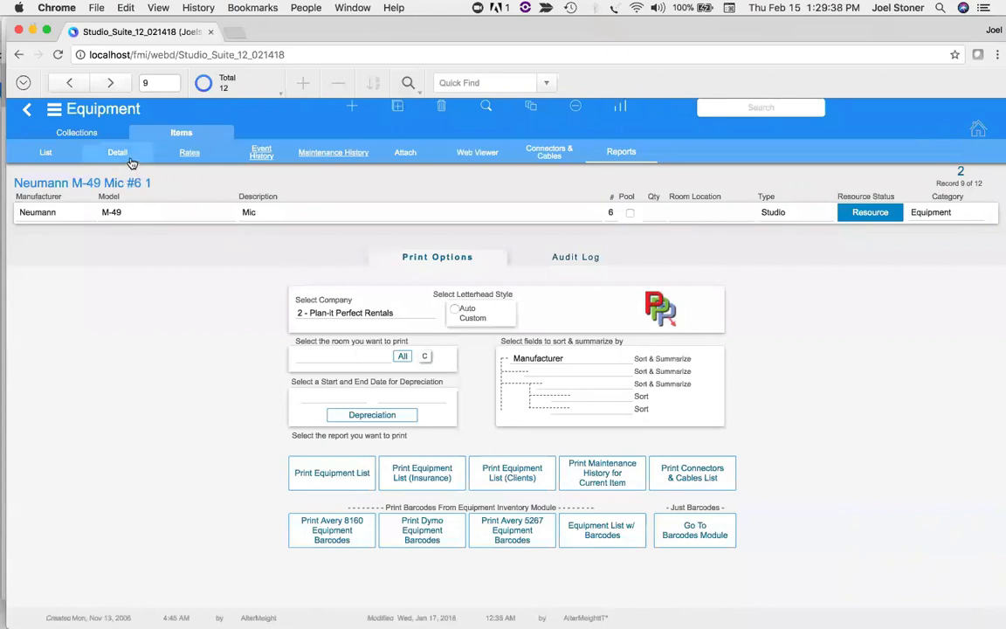
pyautogui.click(93, 133)
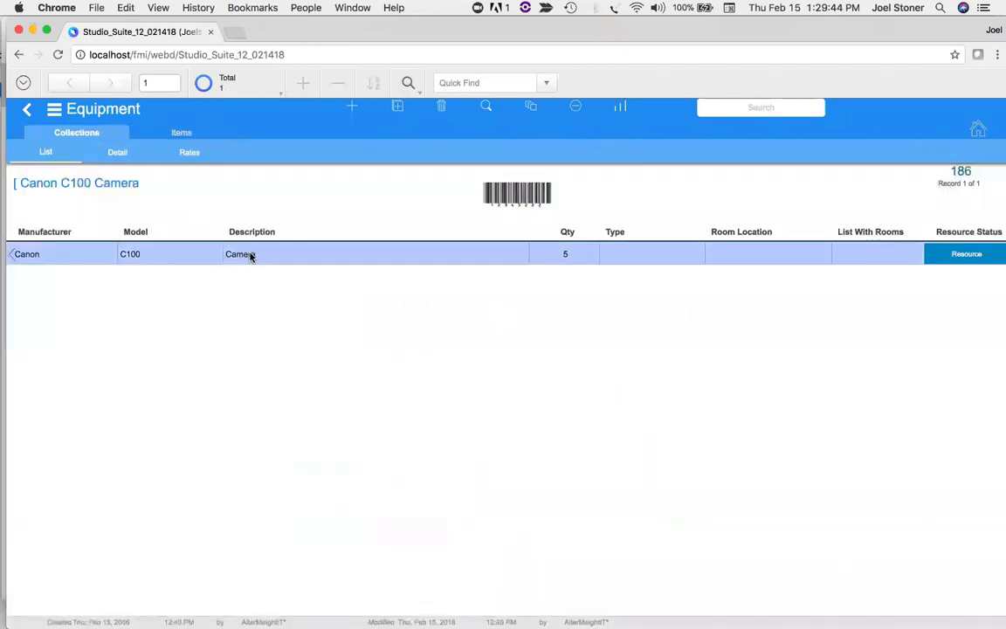
pyautogui.click(223, 255)
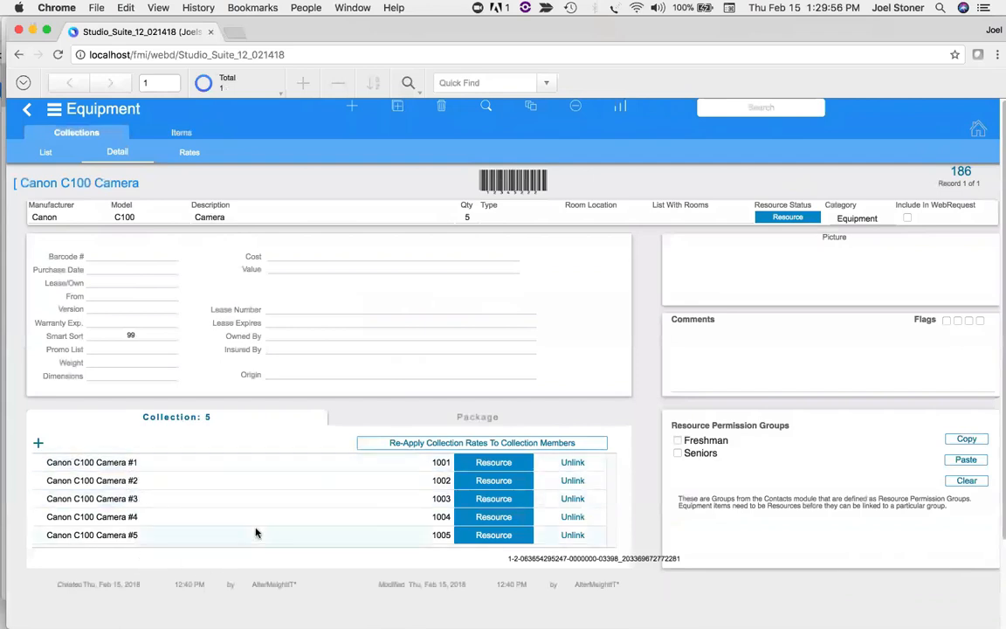
# Create a new equipment collection with manufacturer Sony, model X1000 and description Camera.
pyautogui.click(364, 113)
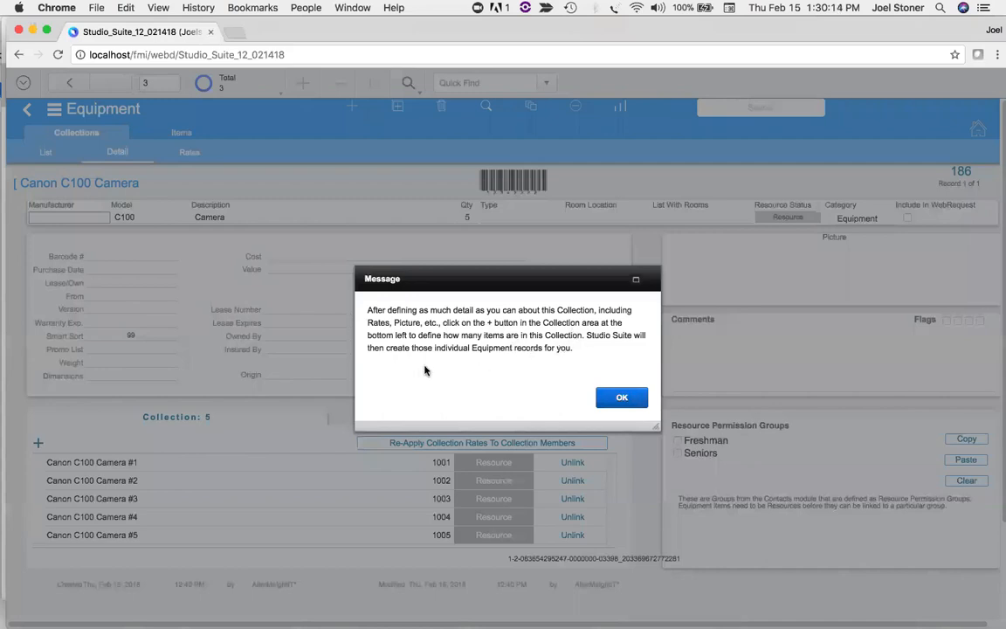
pyautogui.click(618, 398)
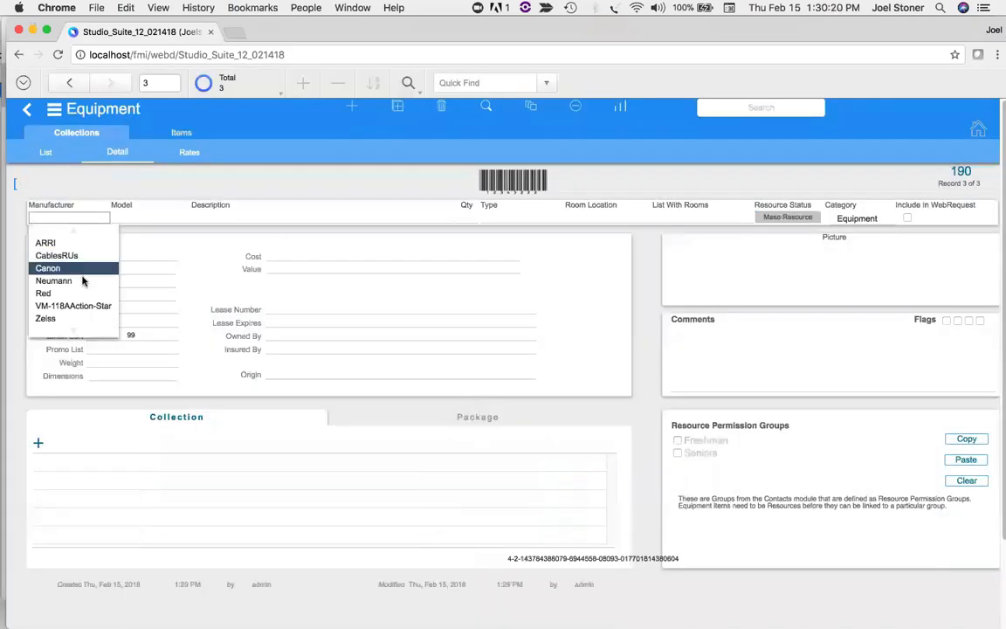
pyautogui.click(75, 218)
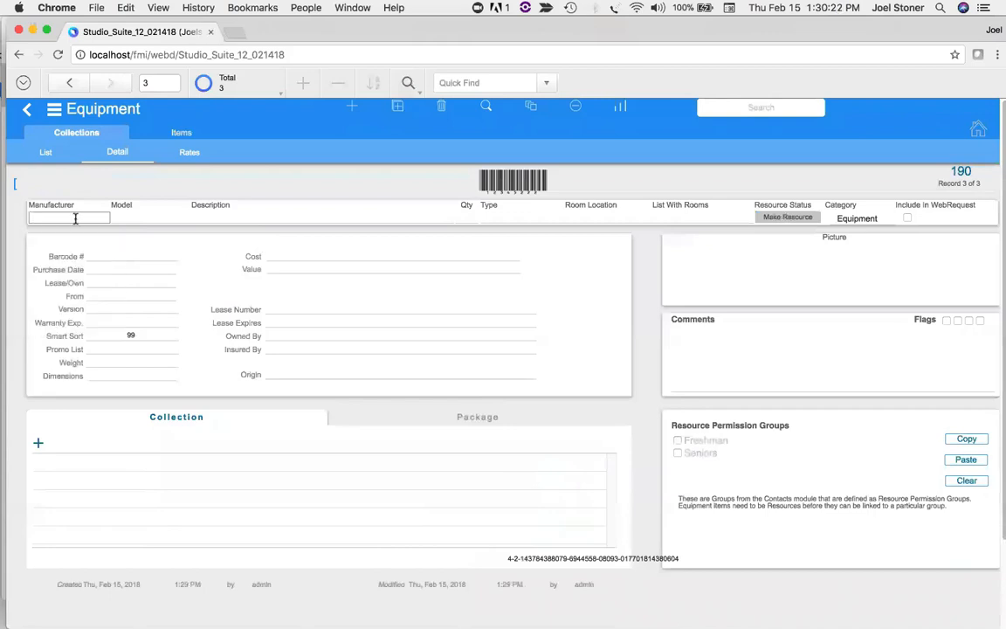
pyautogui.write('Sony')
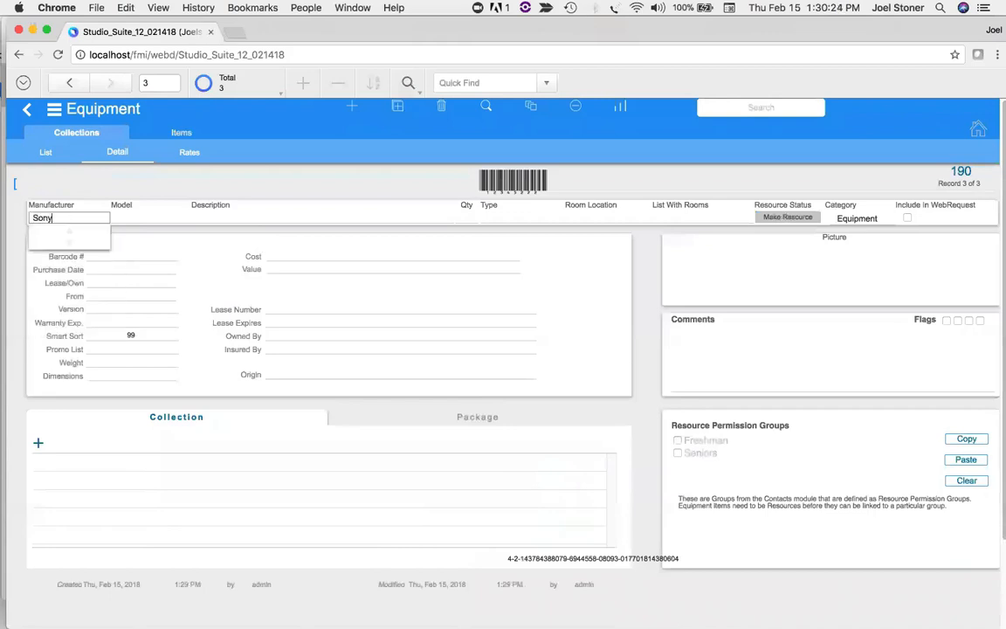
pyautogui.click(126, 216)
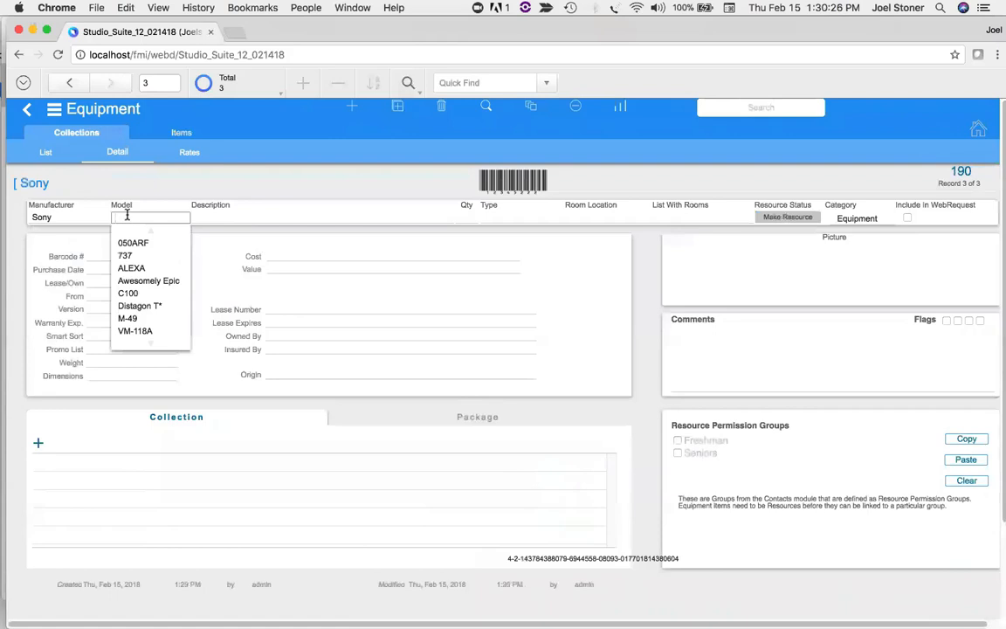
pyautogui.write('X1000')
pyautogui.click(201, 216)
pyautogui.write('Camera')
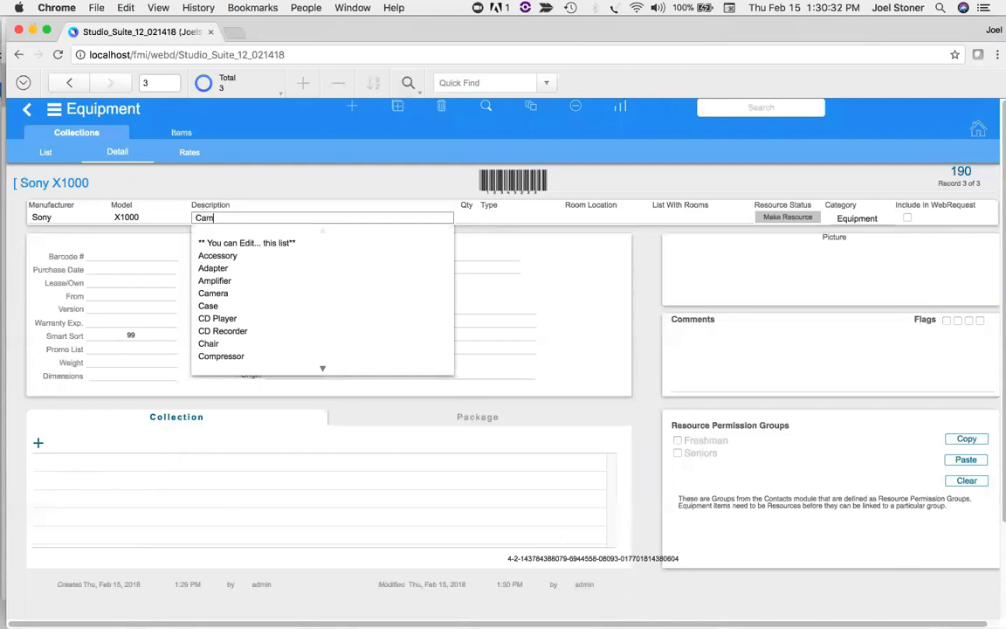
pyautogui.click(271, 189)
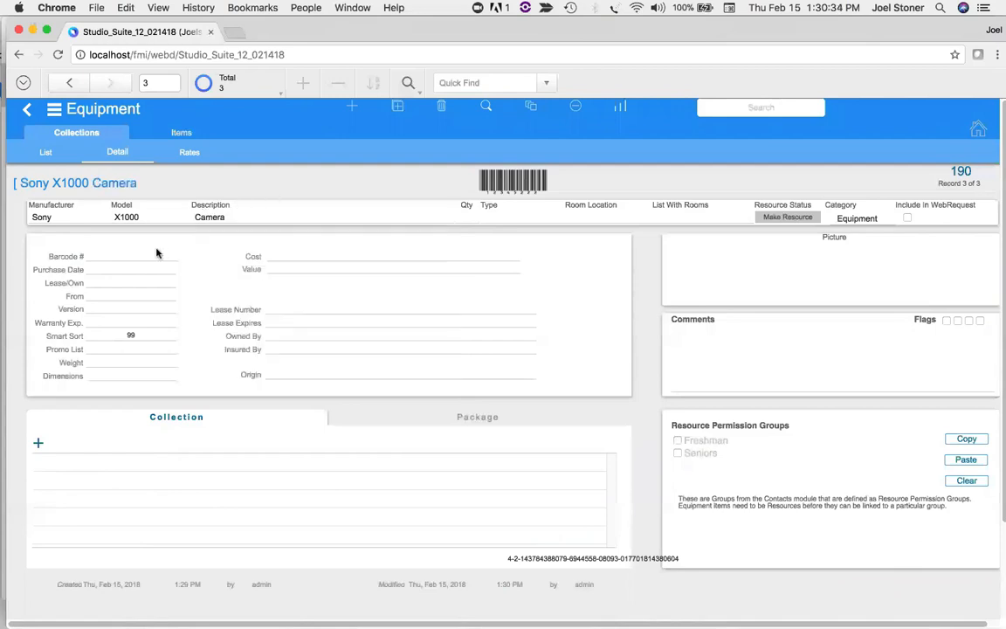
# Set the Sony collection's purchase date to 2/19/2018, its Lease/Own status to Purchased and its version to 1.2.
pyautogui.click(112, 271)
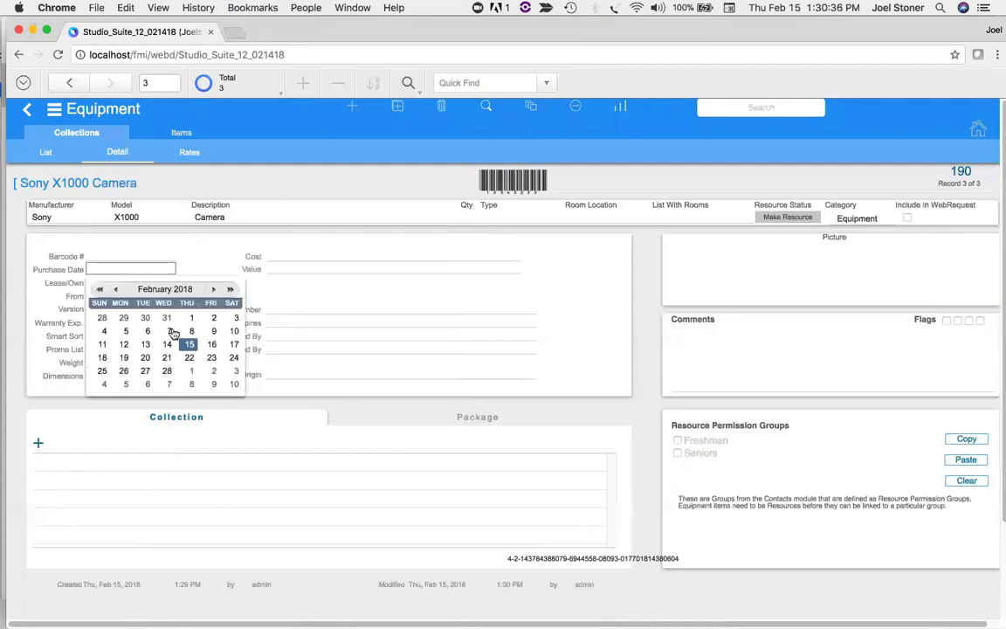
pyautogui.click(125, 358)
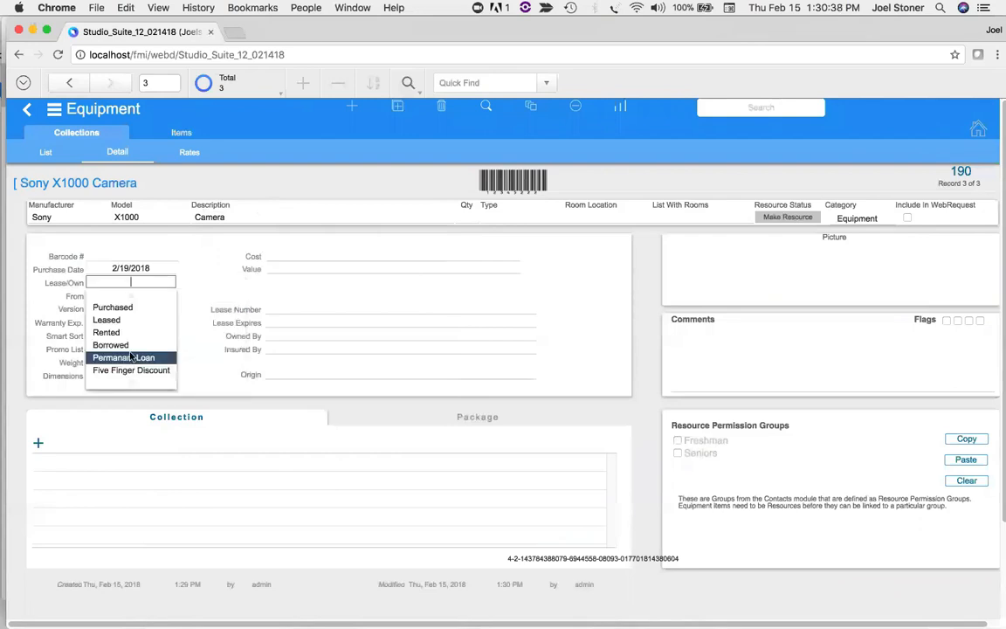
pyautogui.press('Escape')
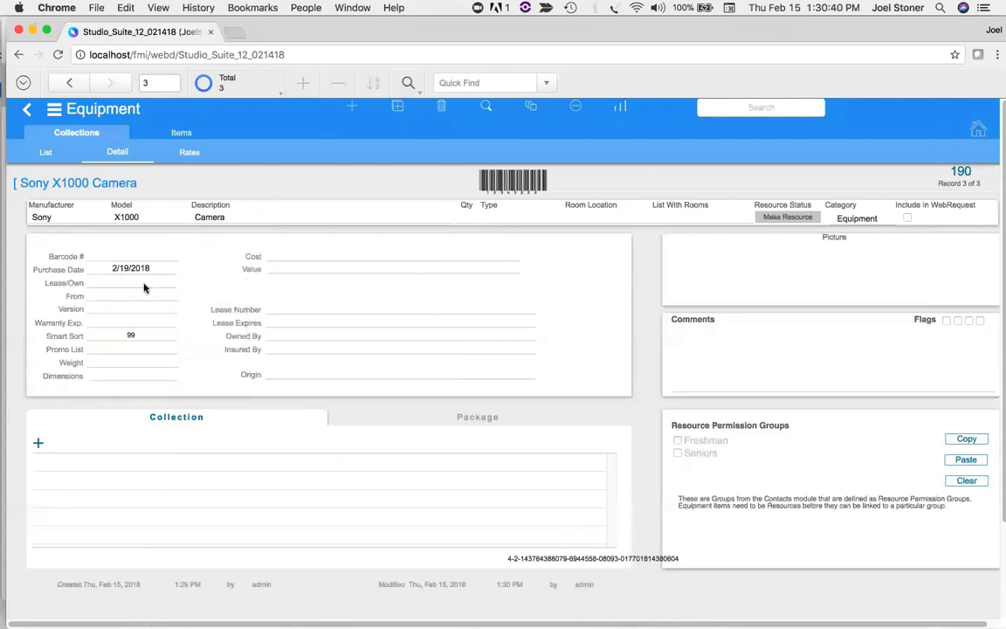
pyautogui.click(131, 282)
pyautogui.click(123, 310)
pyautogui.click(123, 306)
pyautogui.write('1.2')
# Set the Sony collection's warranty expiration to 2/15/2025.
pyautogui.click(105, 323)
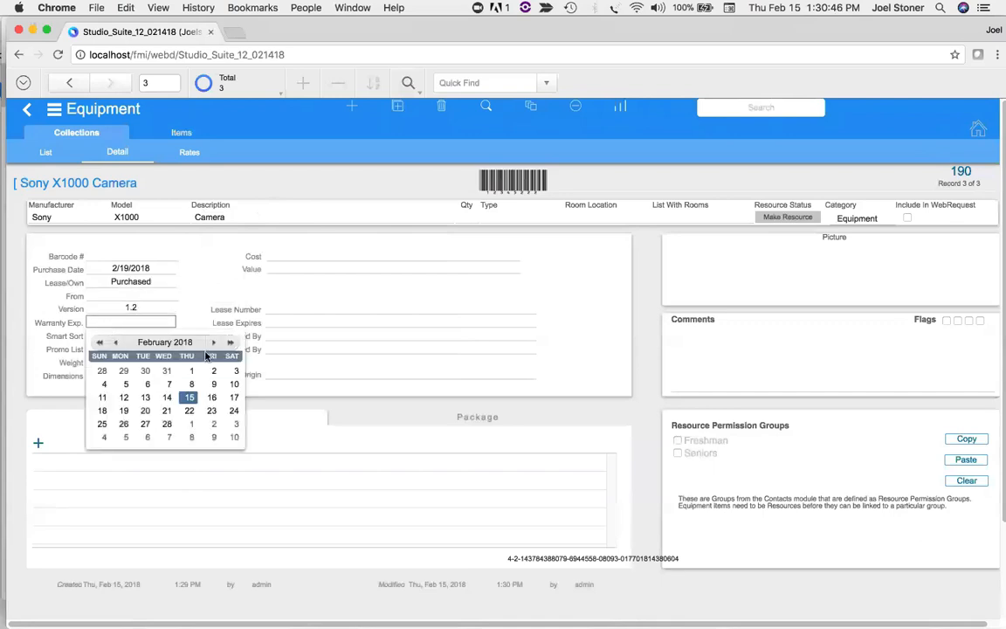
pyautogui.click(189, 397)
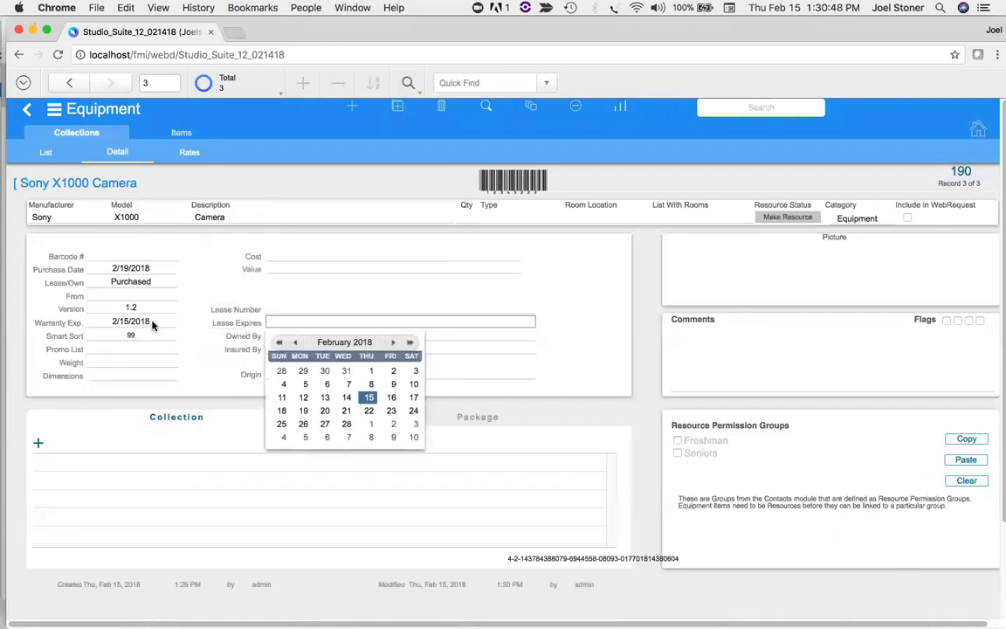
pyautogui.doubleClick(153, 321)
pyautogui.click(153, 321)
pyautogui.press('BackSpace')
pyautogui.press('BackSpace')
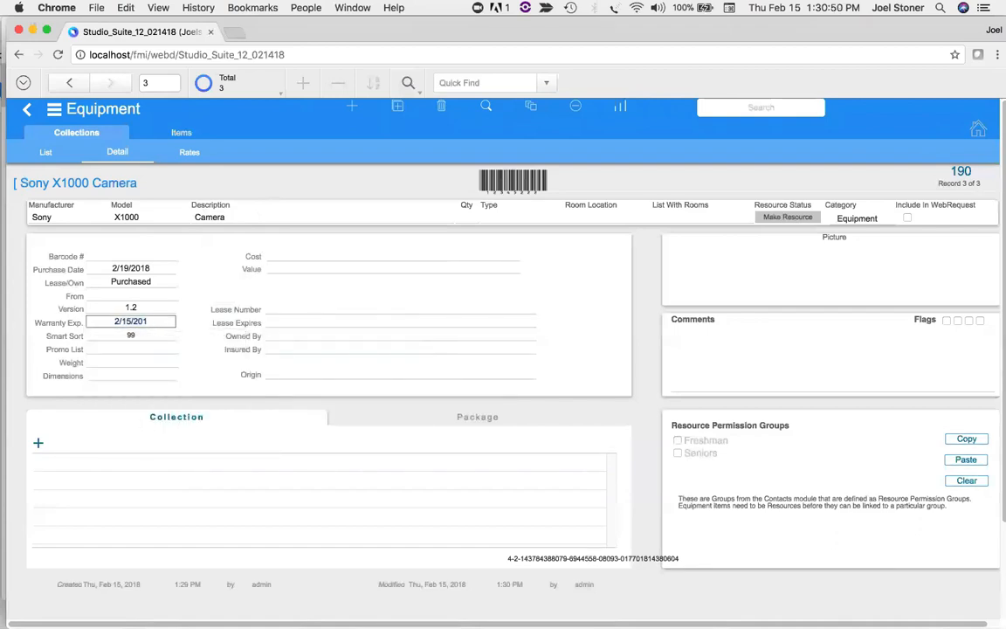
pyautogui.write('25')
# Enter a weight of 3, a cost of 1500 and 1 - Plan-it Perfect Productions as owner, leaving Insured By empty.
pyautogui.click(125, 361)
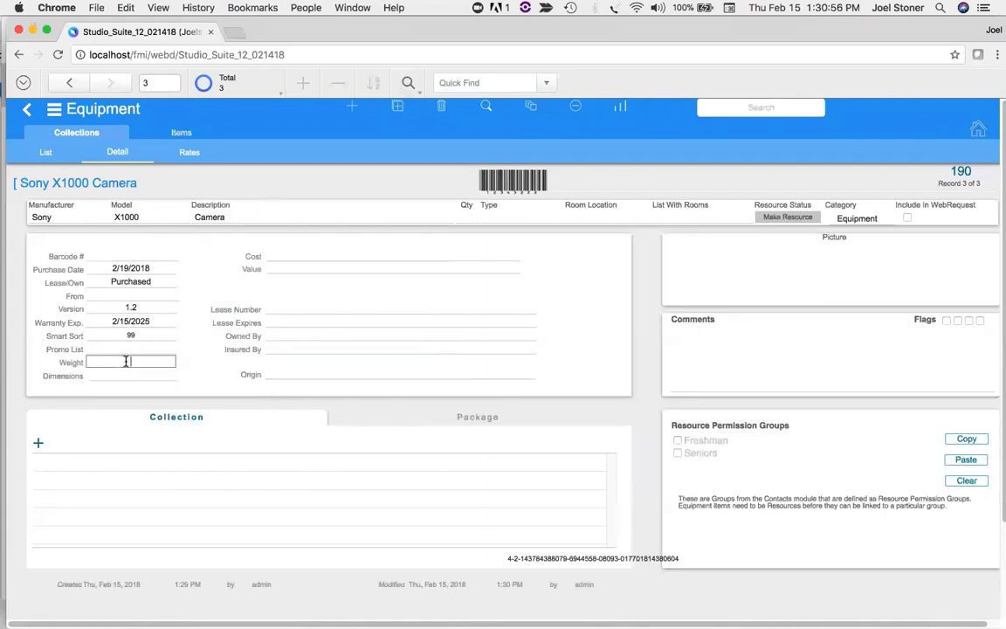
pyautogui.click(295, 255)
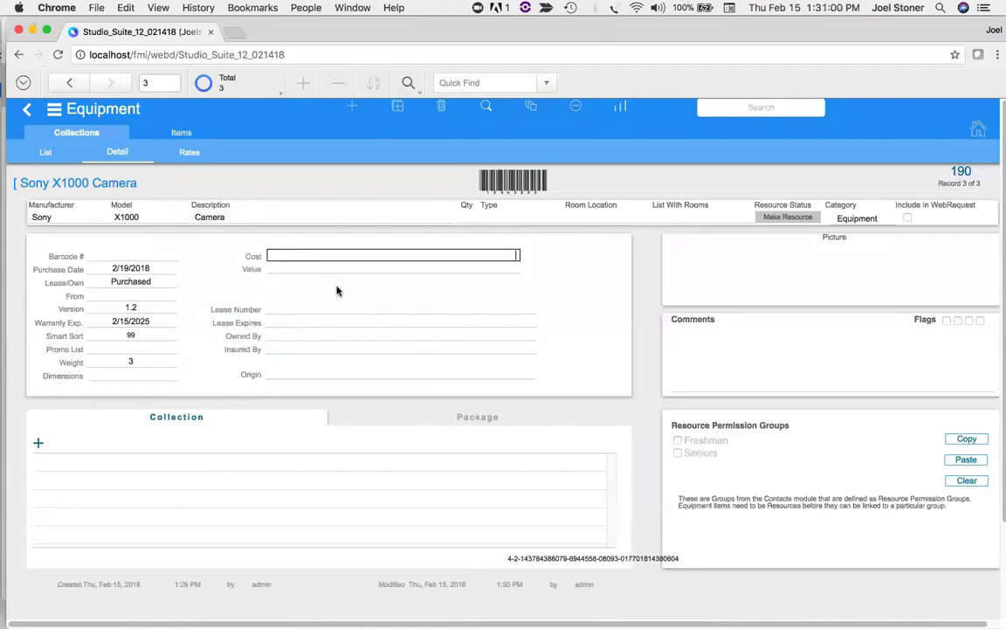
pyautogui.write('1500')
pyautogui.click(225, 276)
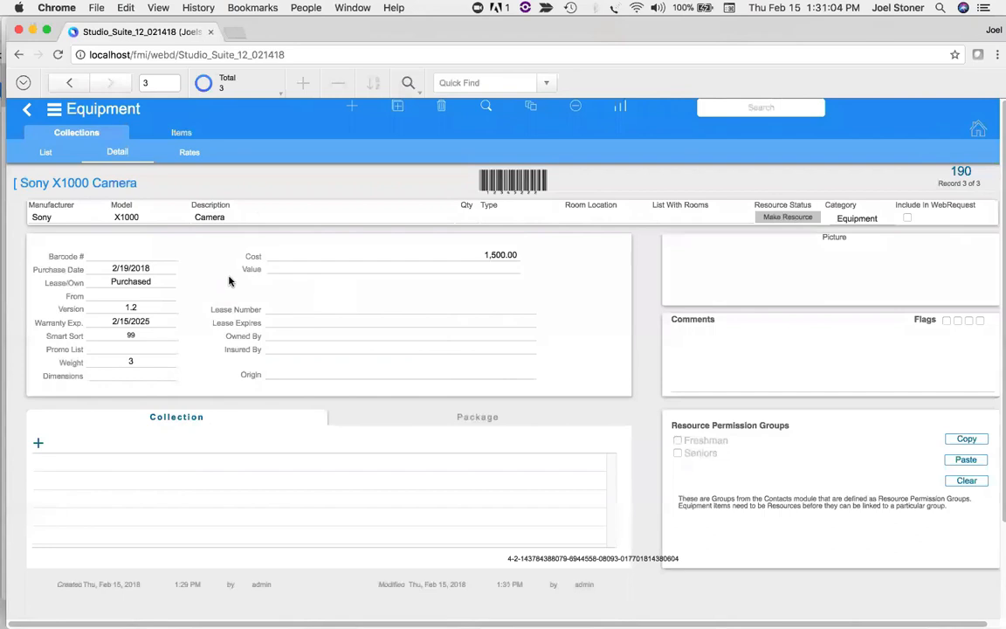
pyautogui.click(290, 337)
pyautogui.click(303, 360)
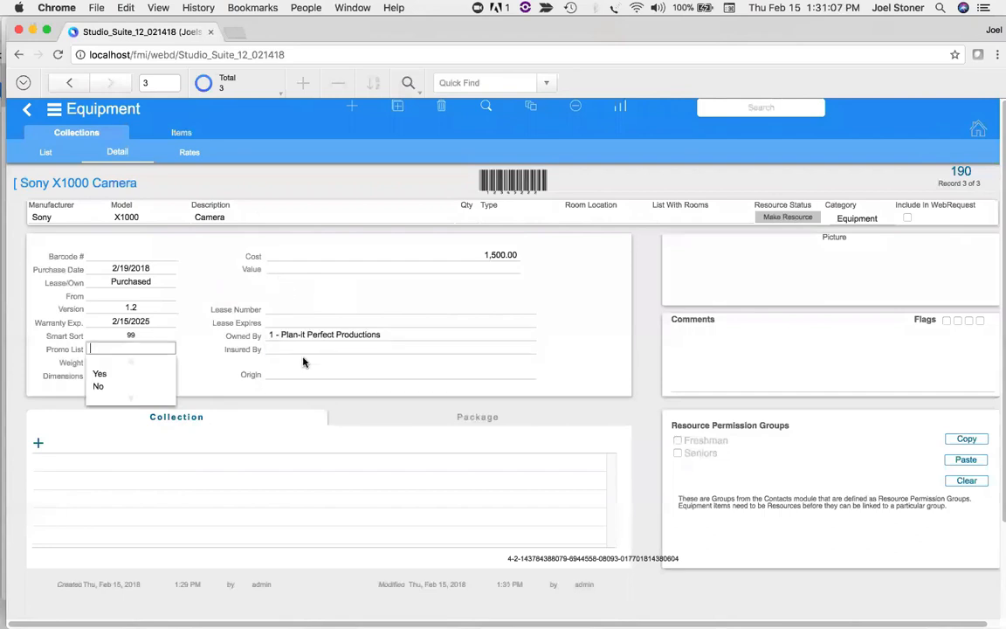
pyautogui.click(280, 349)
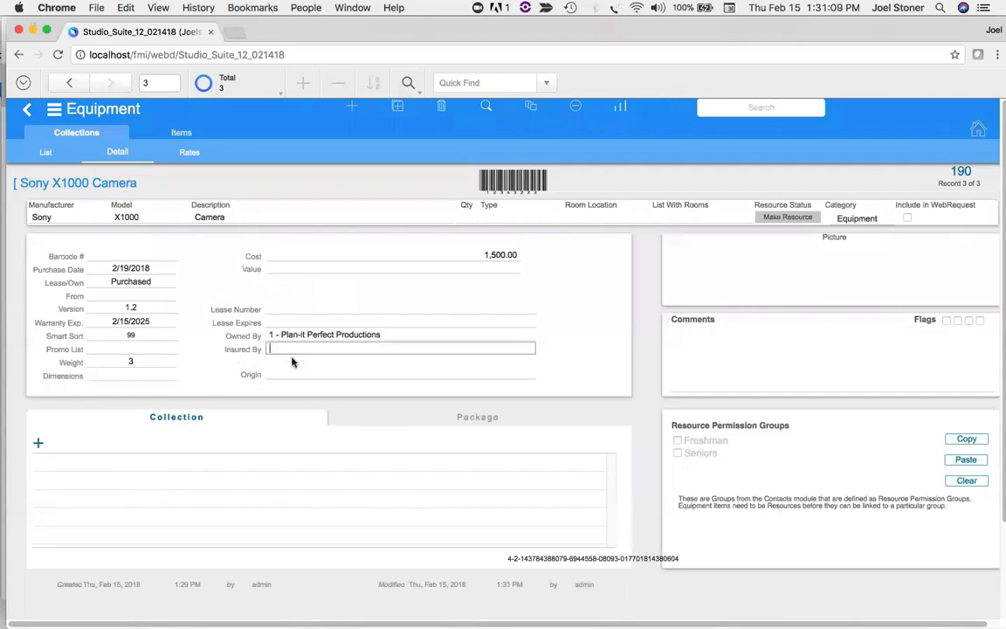
pyautogui.click(255, 375)
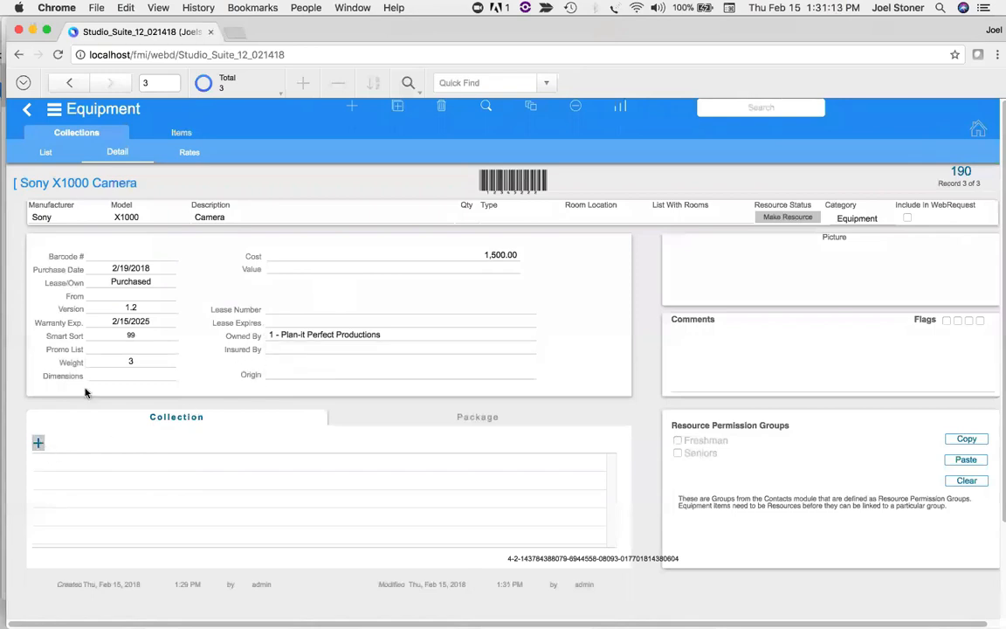
# Start a new standard rate of the Regular kind for the Sony X1000 Camera collection.
pyautogui.click(200, 158)
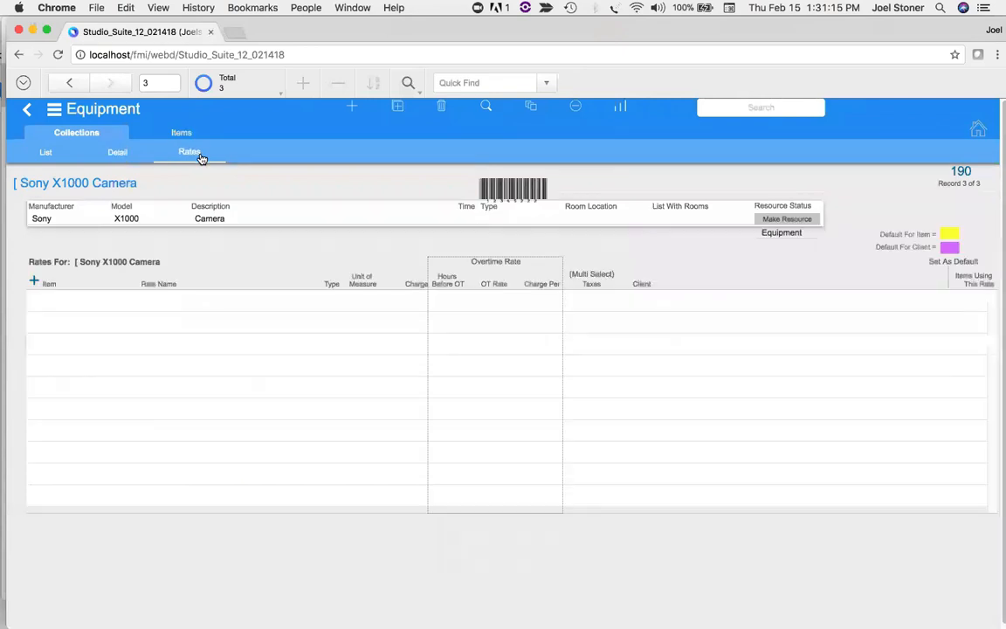
pyautogui.click(34, 282)
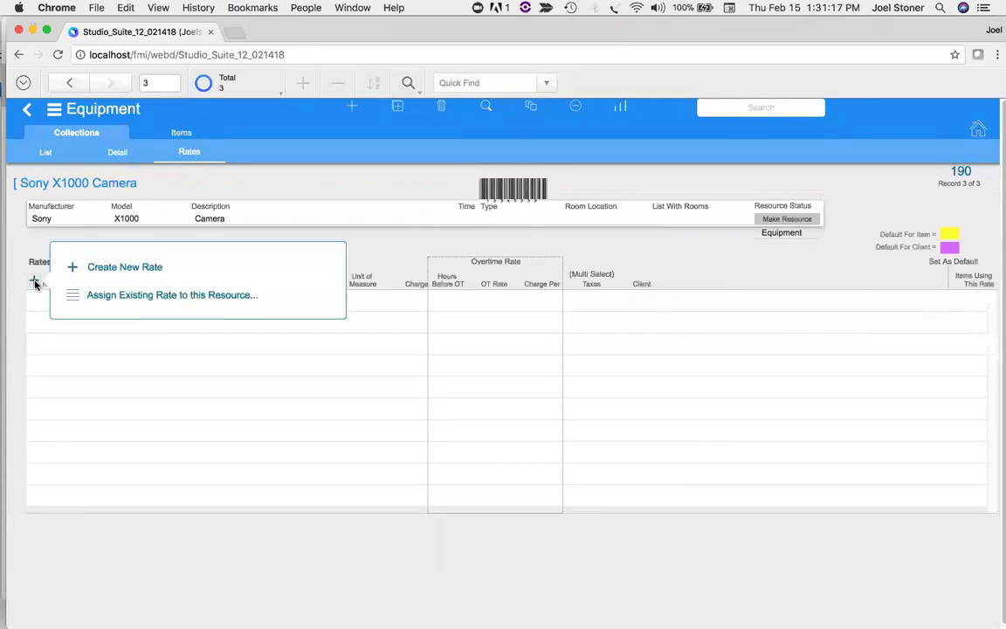
pyautogui.click(107, 268)
pyautogui.click(621, 384)
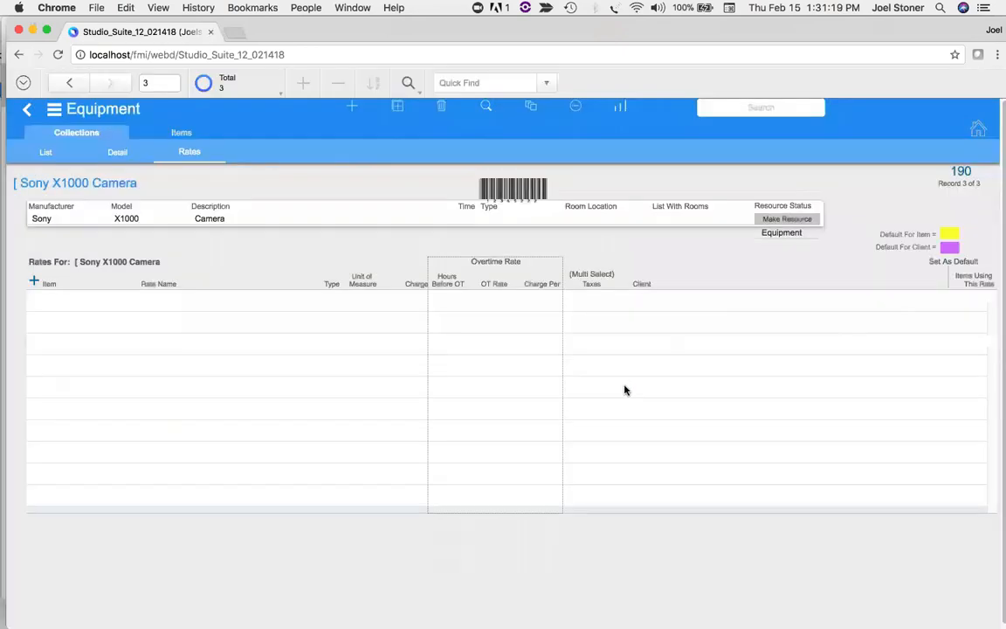
pyautogui.click(610, 385)
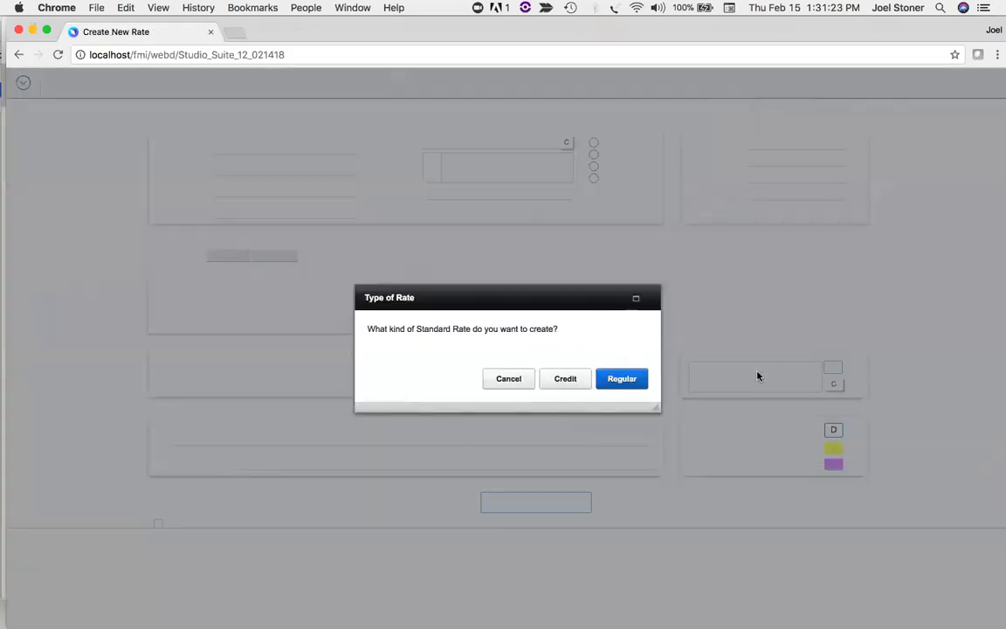
pyautogui.click(611, 381)
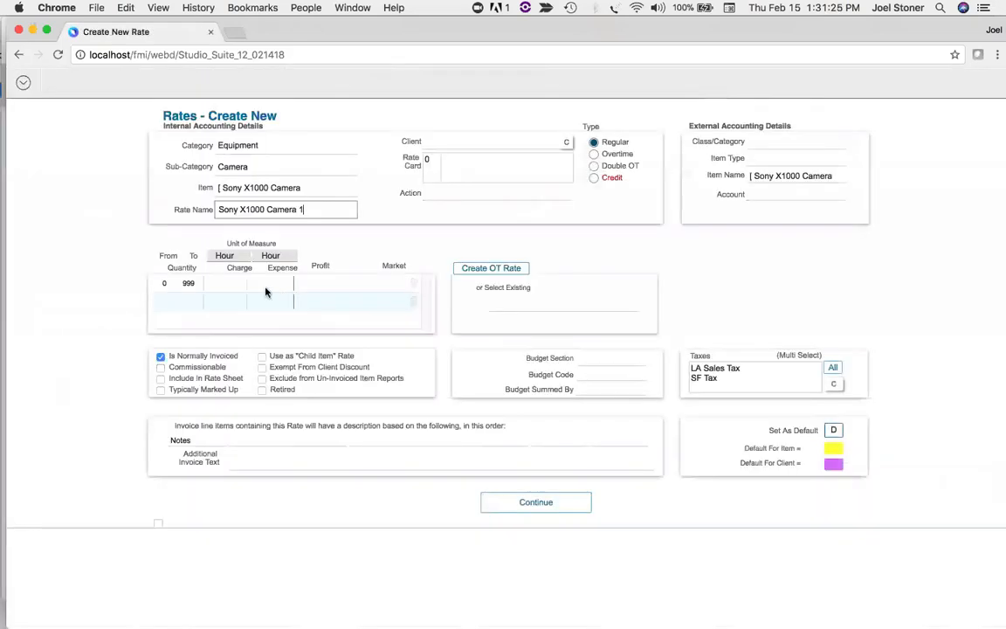
# Set the new rate's unit of measure to Day with a charge of 100 and save the rate.
pyautogui.click(227, 258)
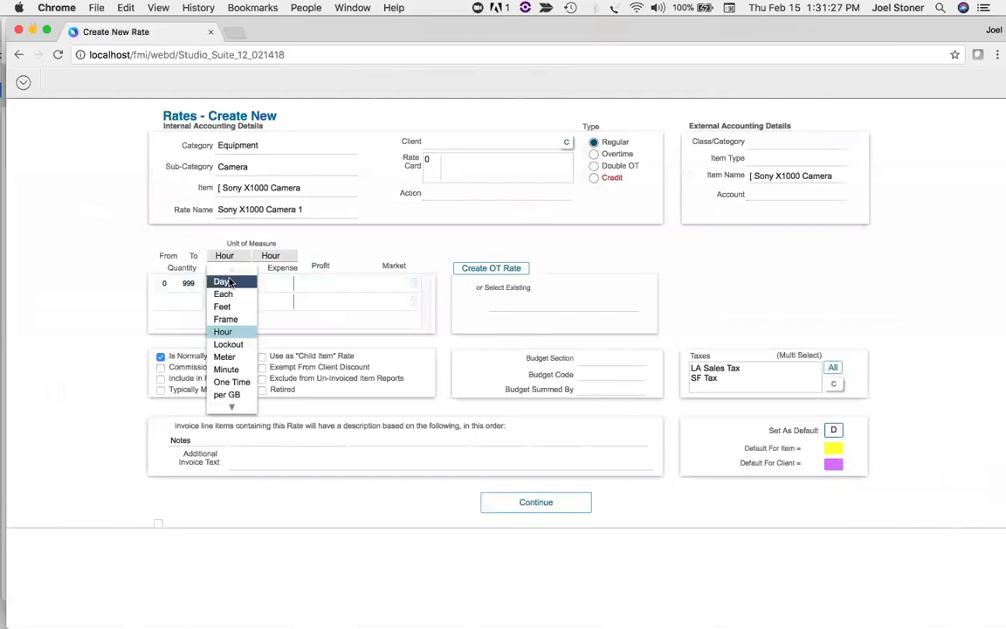
pyautogui.click(219, 282)
pyautogui.click(220, 284)
pyautogui.write('10')
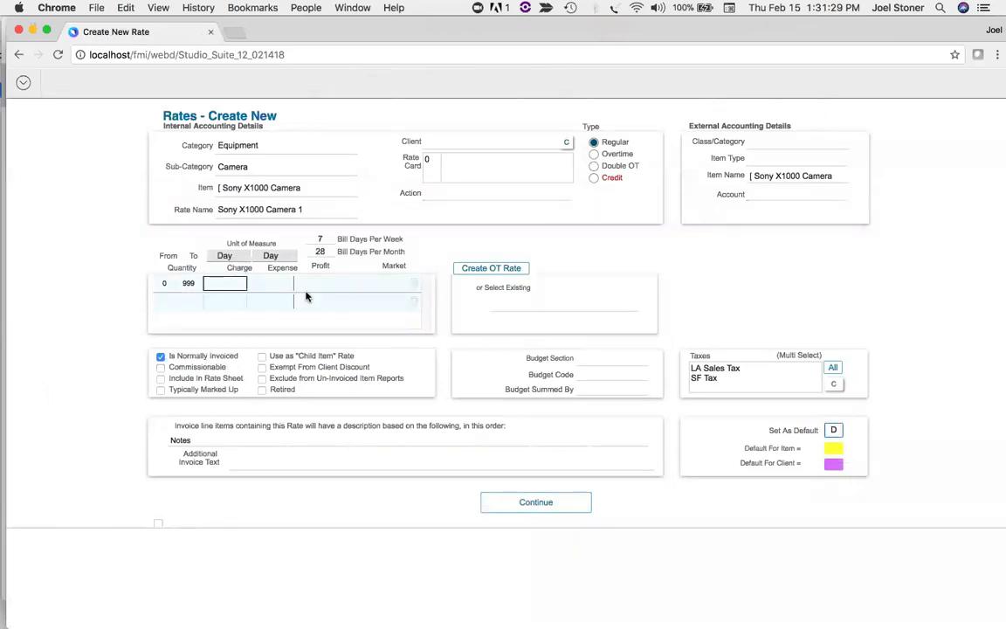
pyautogui.write('0')
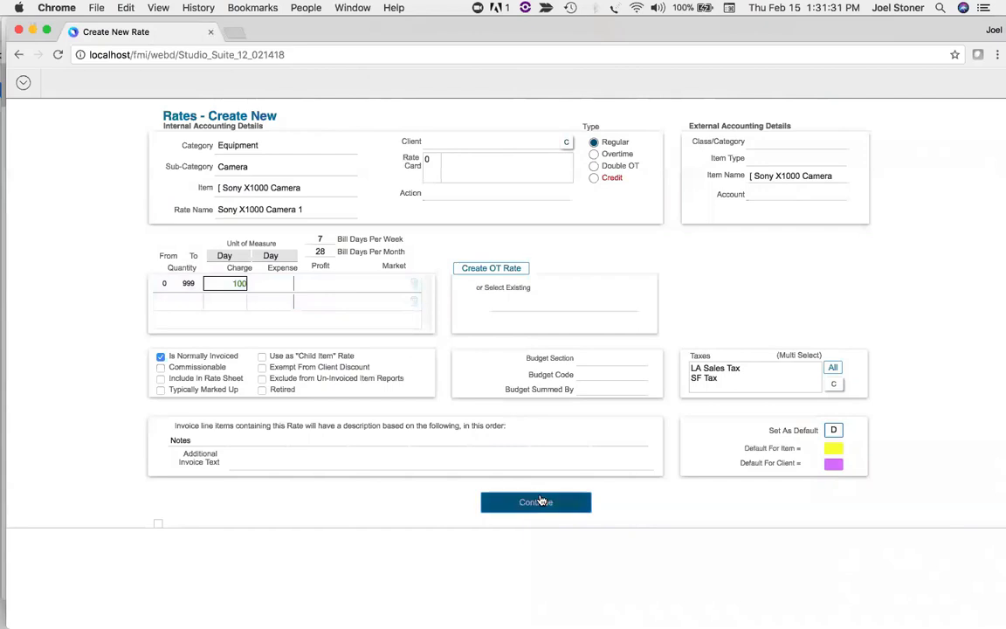
pyautogui.click(540, 500)
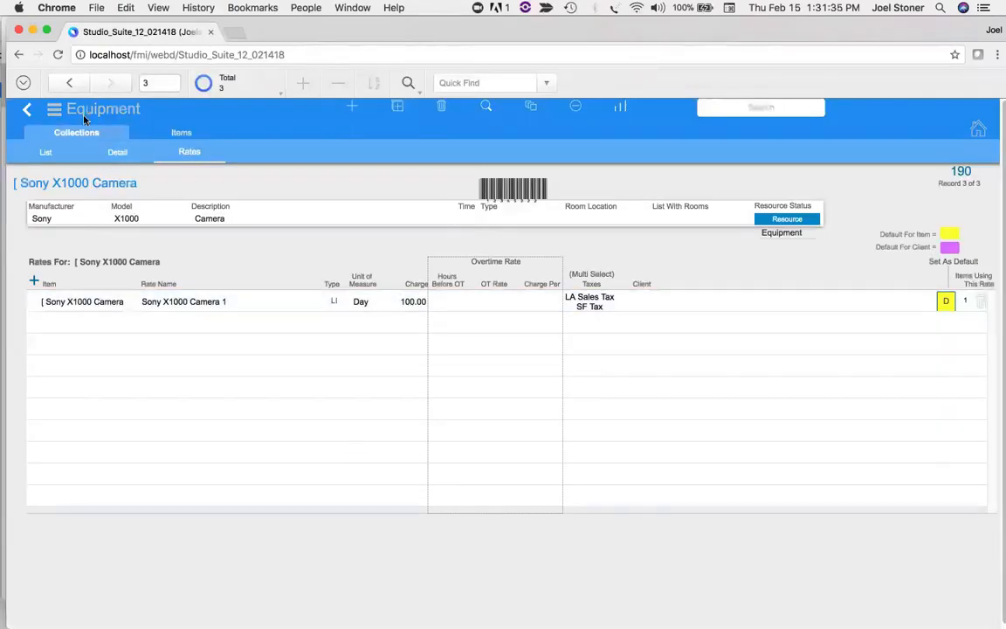
# Add 5 items to the Sony X1000 Camera collection from its details.
pyautogui.click(116, 153)
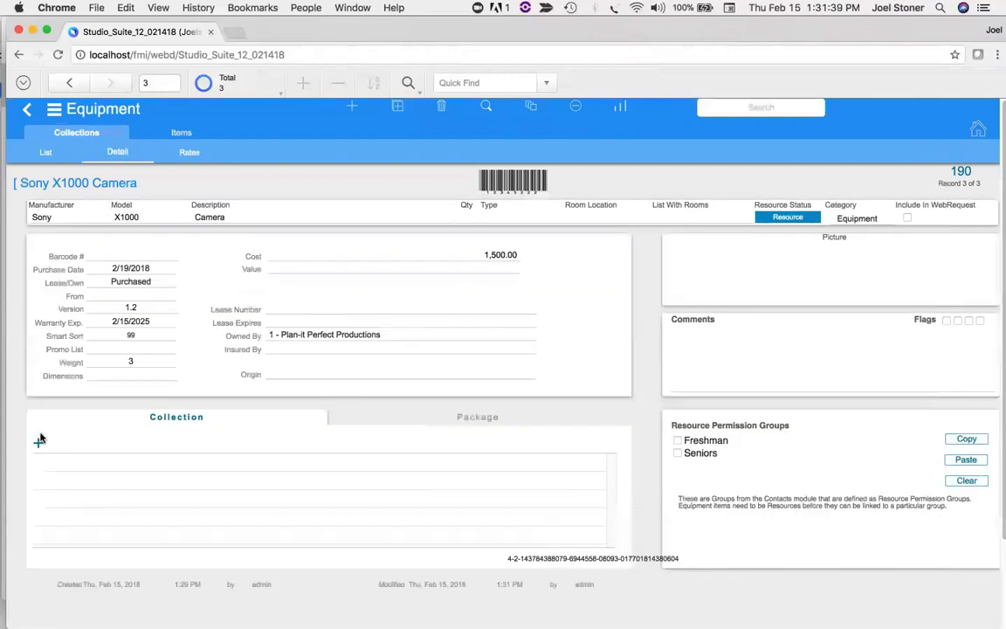
pyautogui.click(39, 445)
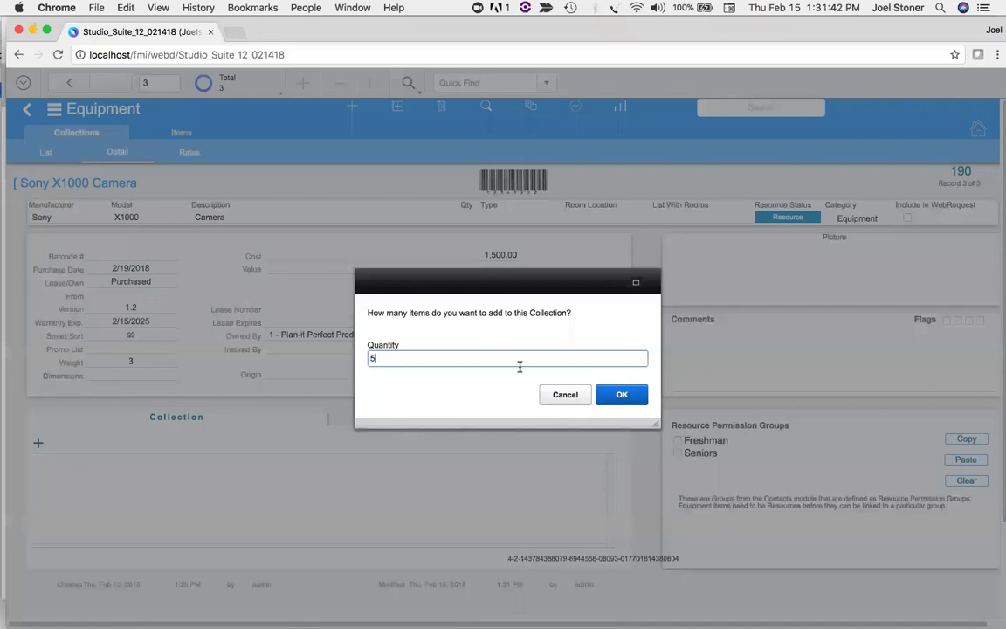
pyautogui.click(627, 395)
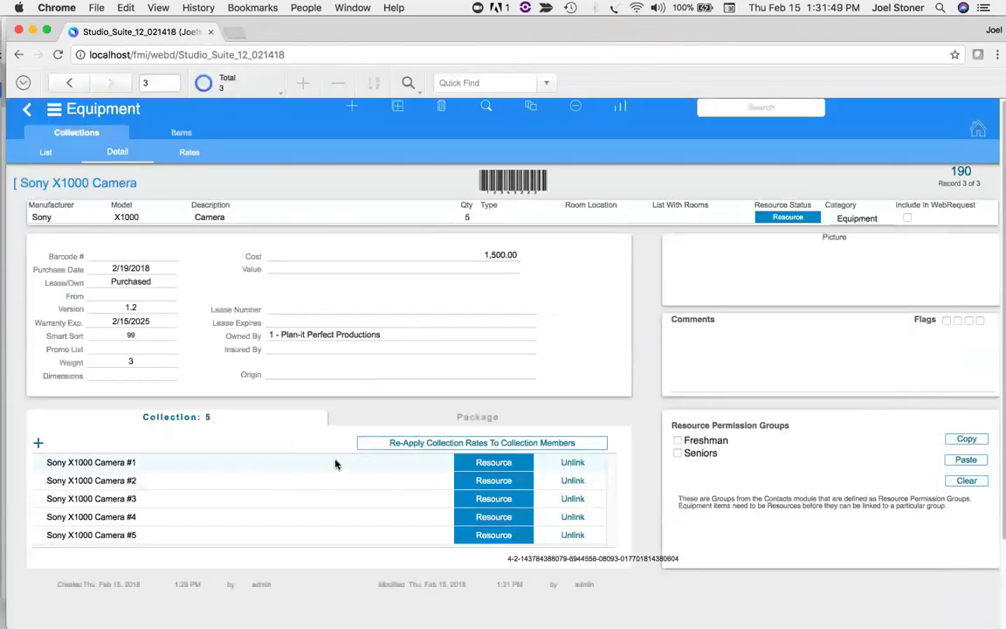
# Set the barcode of Sony X1000 Camera #1 to 111 and that of Camera #2 to 222.
pyautogui.click(62, 464)
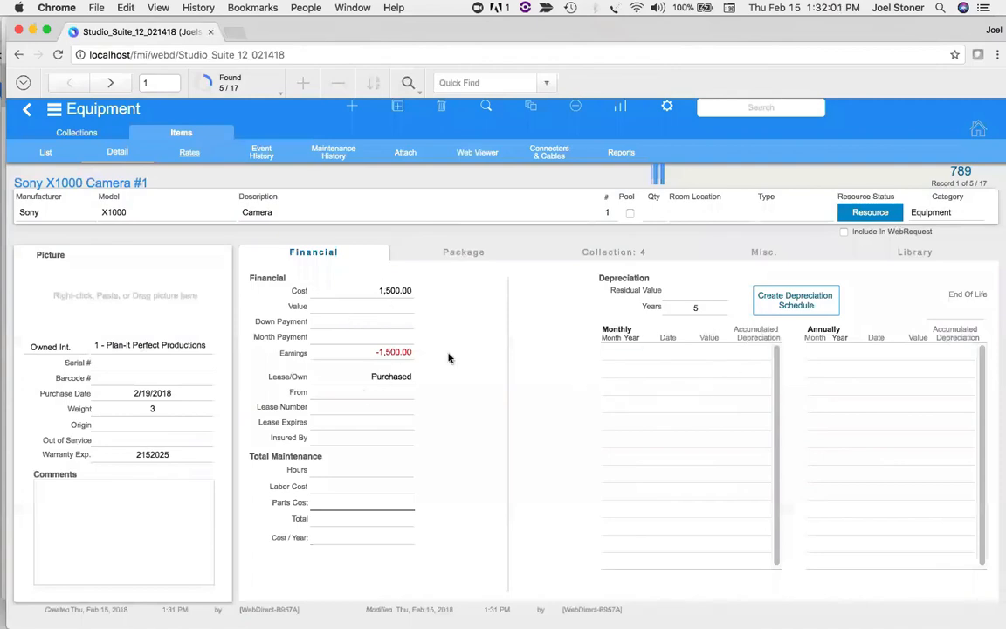
pyautogui.click(136, 377)
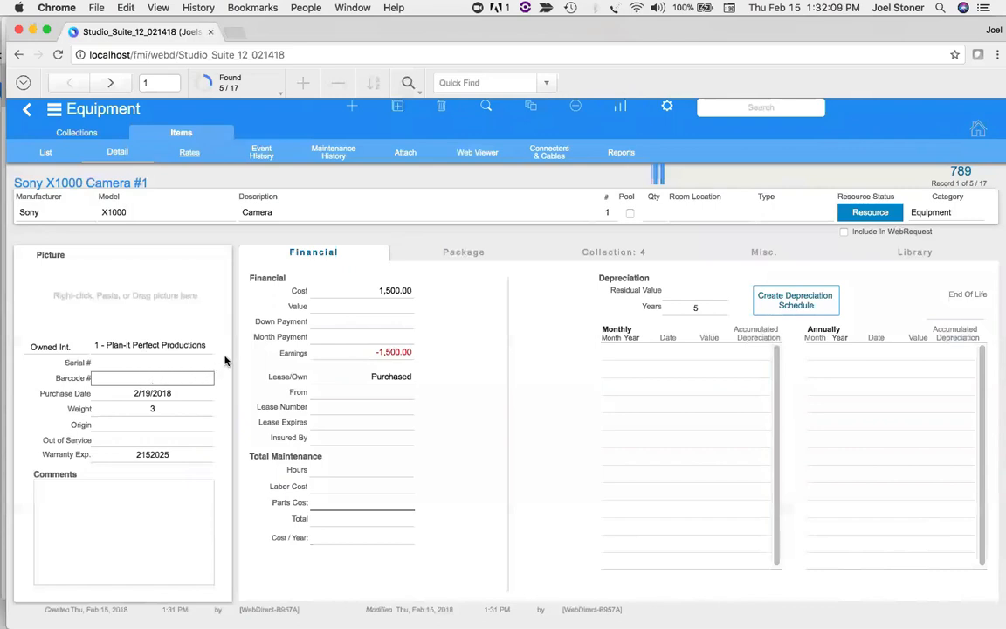
pyautogui.write('111')
pyautogui.click(110, 83)
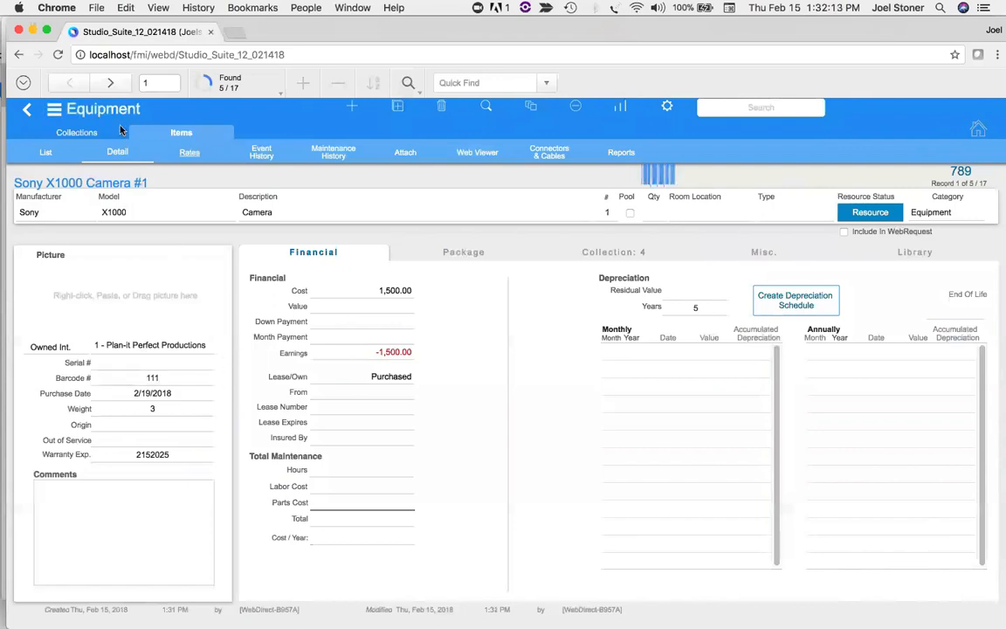
pyautogui.click(132, 378)
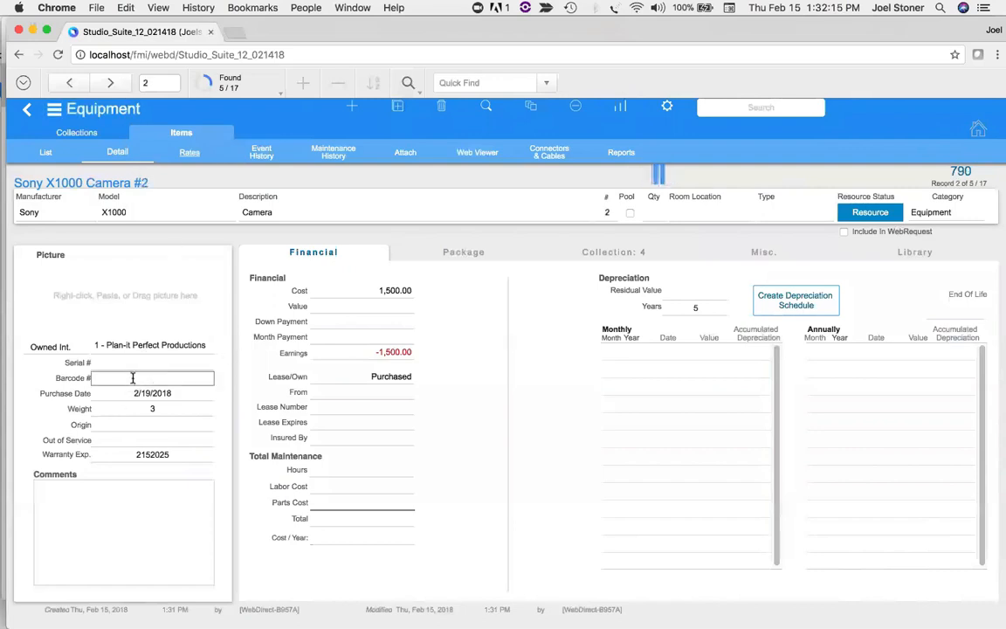
pyautogui.write('222')
# Set the barcodes of Sony X1000 Camera #3, #4 and #5 to 333, 444 and 555 respectively.
pyautogui.click(110, 82)
pyautogui.click(157, 376)
pyautogui.write('333')
pyautogui.click(112, 83)
pyautogui.click(155, 377)
pyautogui.write('444')
pyautogui.click(106, 84)
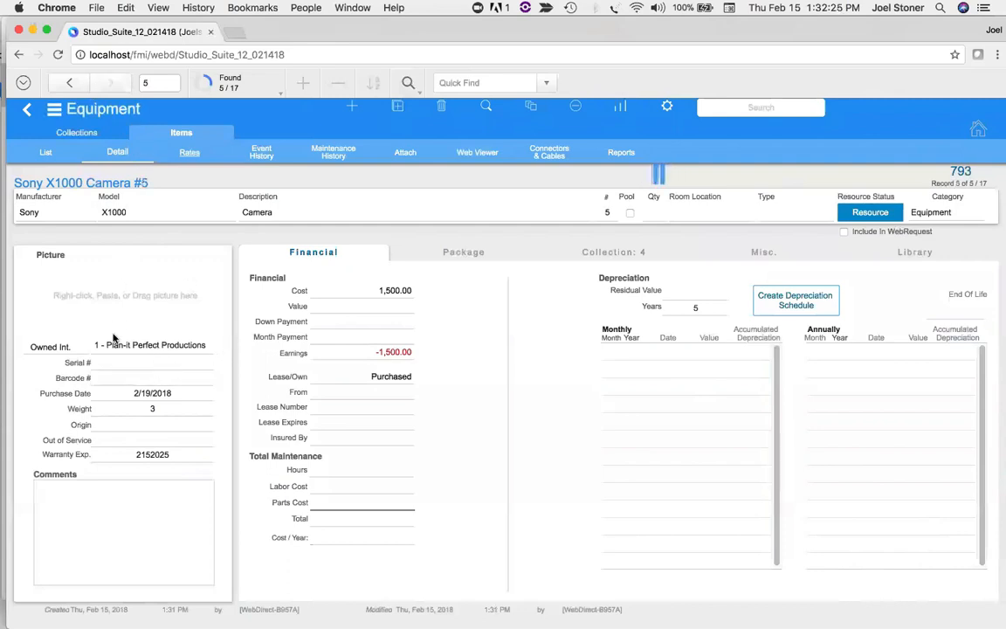
pyautogui.click(174, 376)
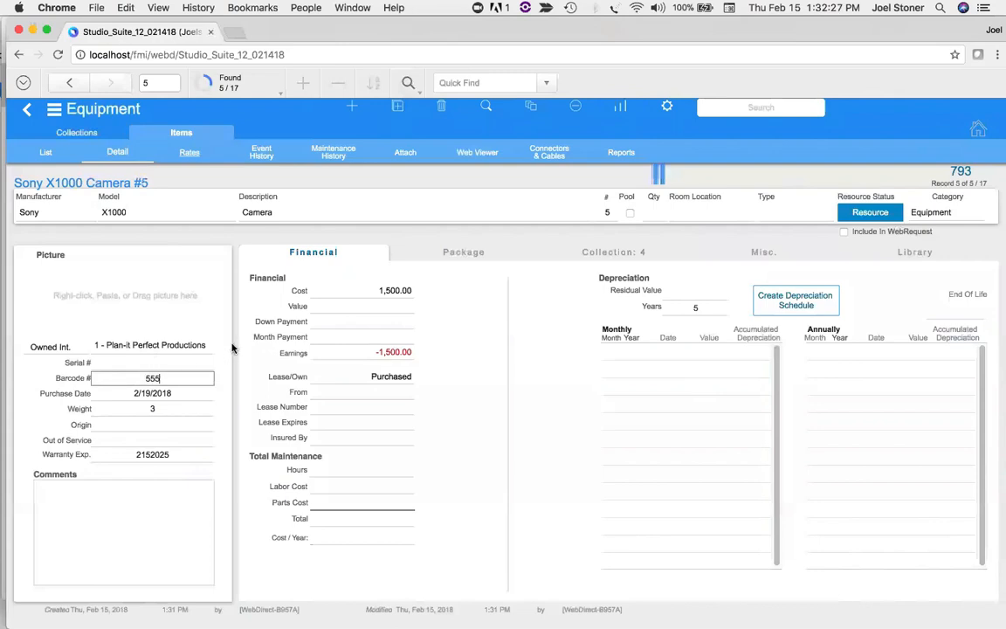
pyautogui.click(231, 348)
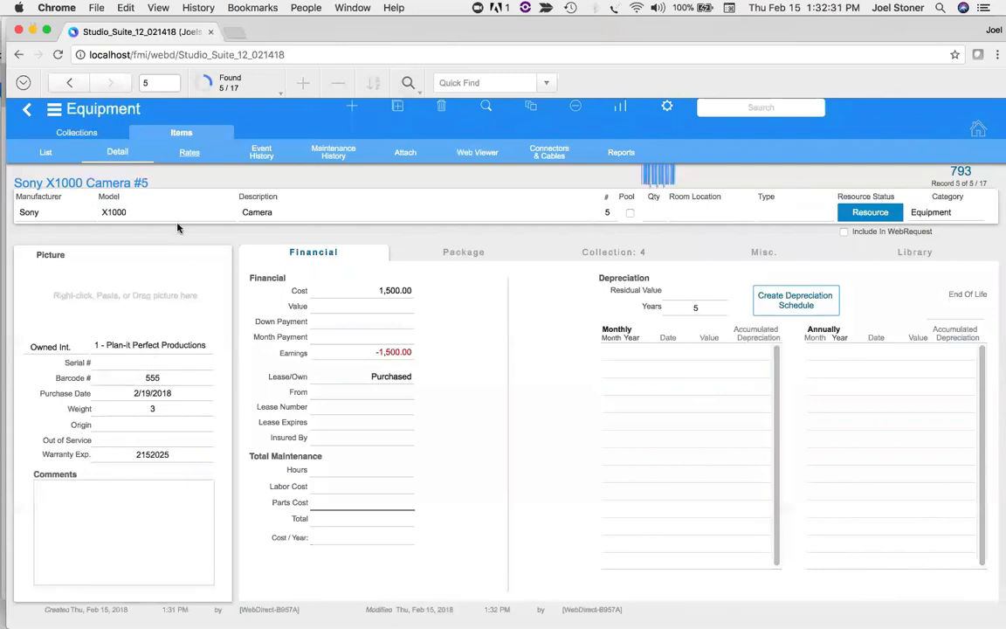
# Review the rates across the individual Sony X1000 Camera items, and return to the item details.
pyautogui.click(189, 154)
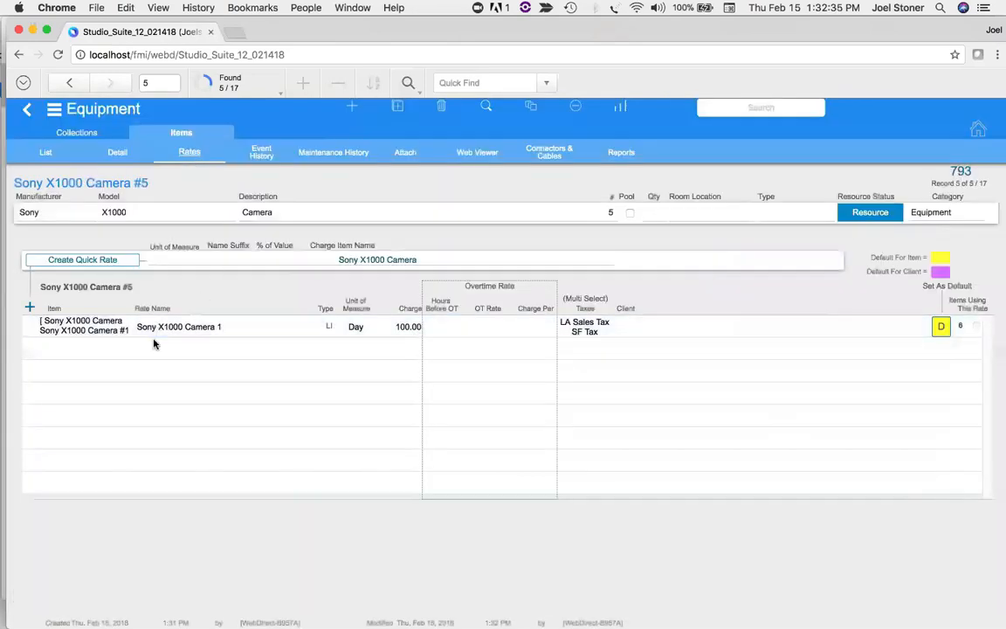
pyautogui.click(69, 83)
pyautogui.click(69, 83)
pyautogui.click(69, 83)
pyautogui.click(69, 83)
pyautogui.click(109, 83)
pyautogui.click(109, 83)
pyautogui.click(109, 83)
pyautogui.click(71, 86)
pyautogui.click(113, 154)
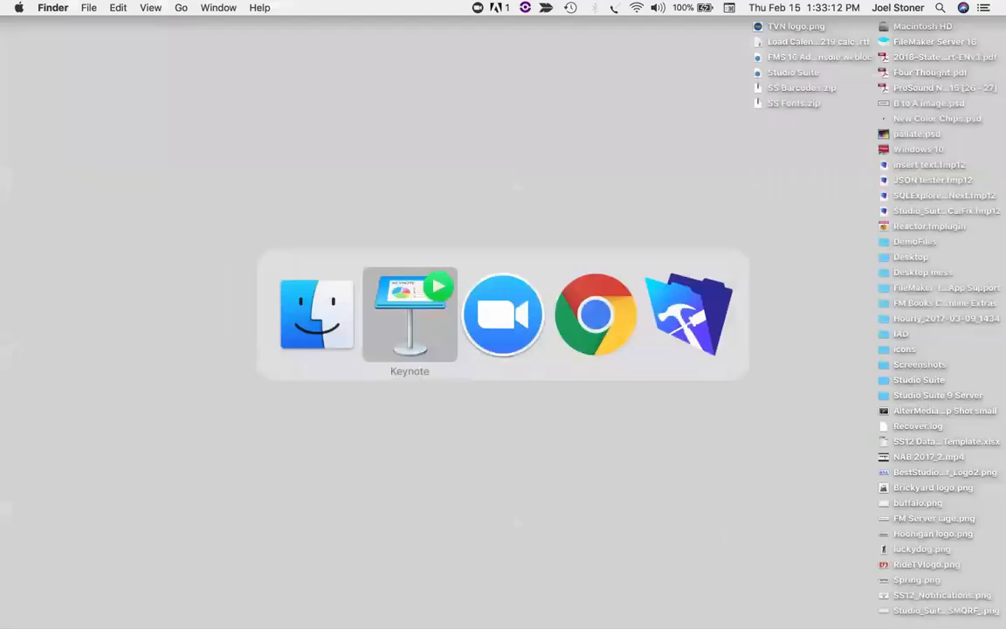
# Switch to FileMaker Pro Advanced and open the equipment actions from the Neumann M-49 microphone's details.
pyautogui.press('super+Tab')
pyautogui.press('super+Tab')
pyautogui.press('super+Tab')
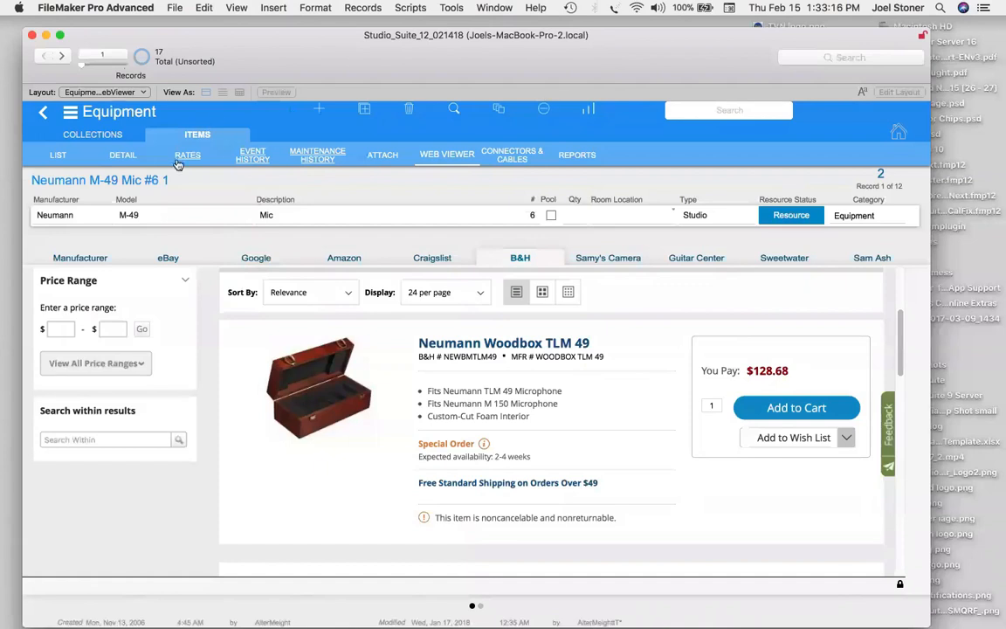
pyautogui.click(125, 156)
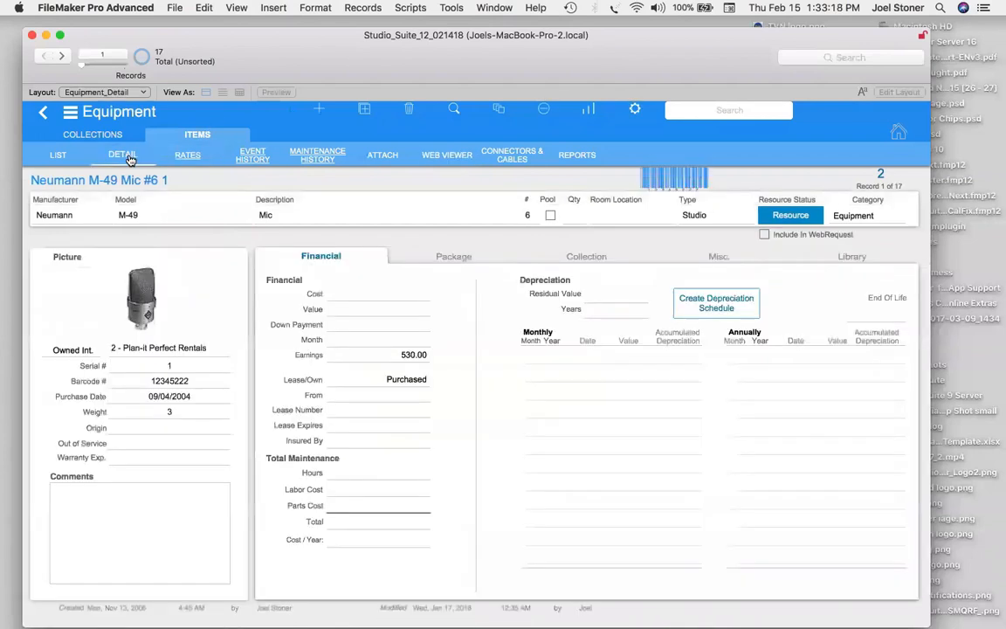
pyautogui.click(643, 114)
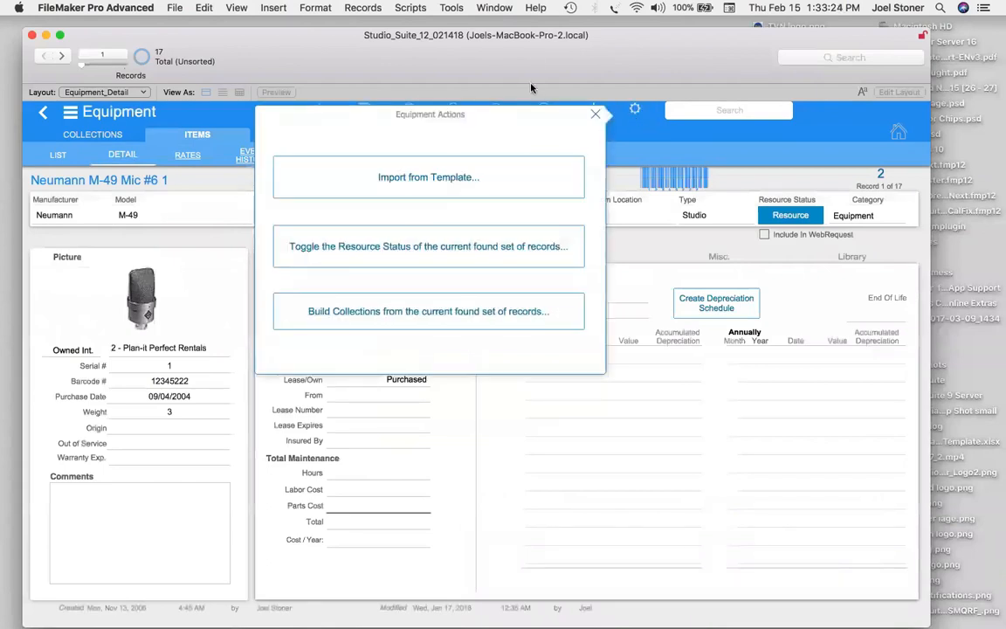
# Switch to Excel and open the recent workbook SS12 Data Migration Template.xlsx stored on the Desktop.
pyautogui.press('super+Tab')
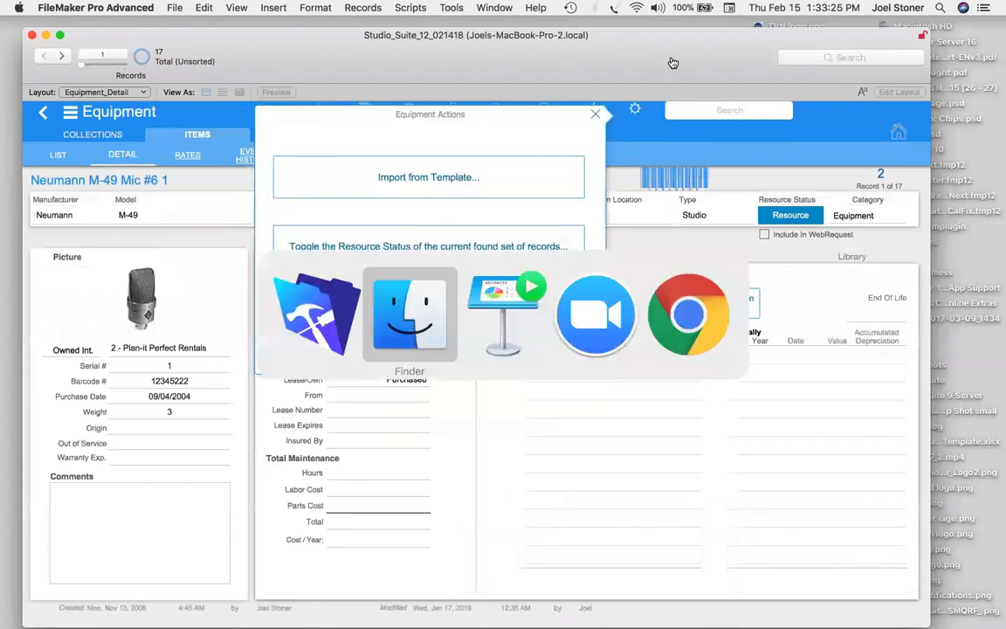
pyautogui.moveTo(786, 622)
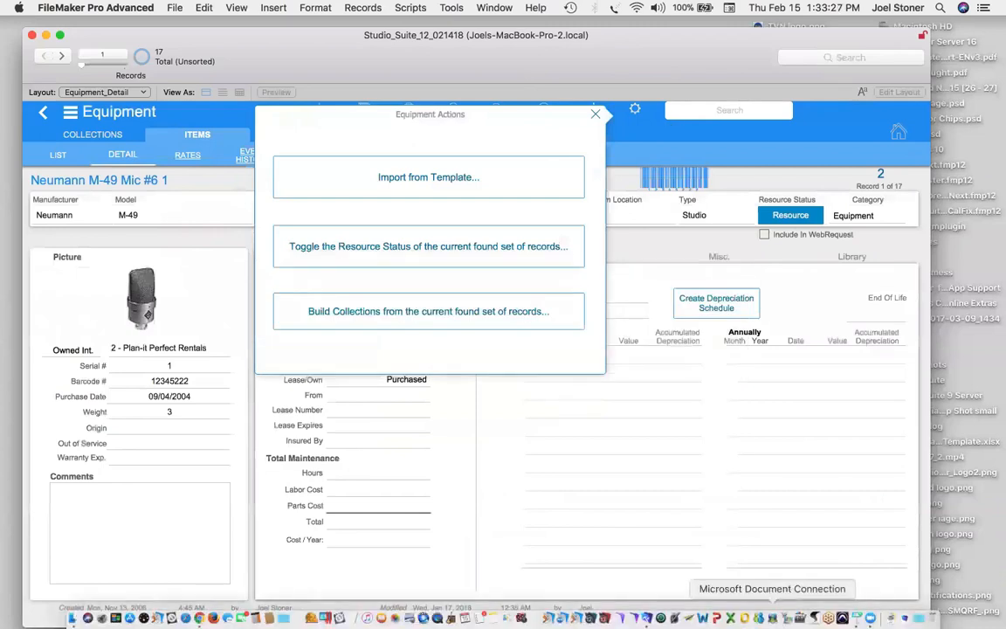
pyautogui.click(730, 618)
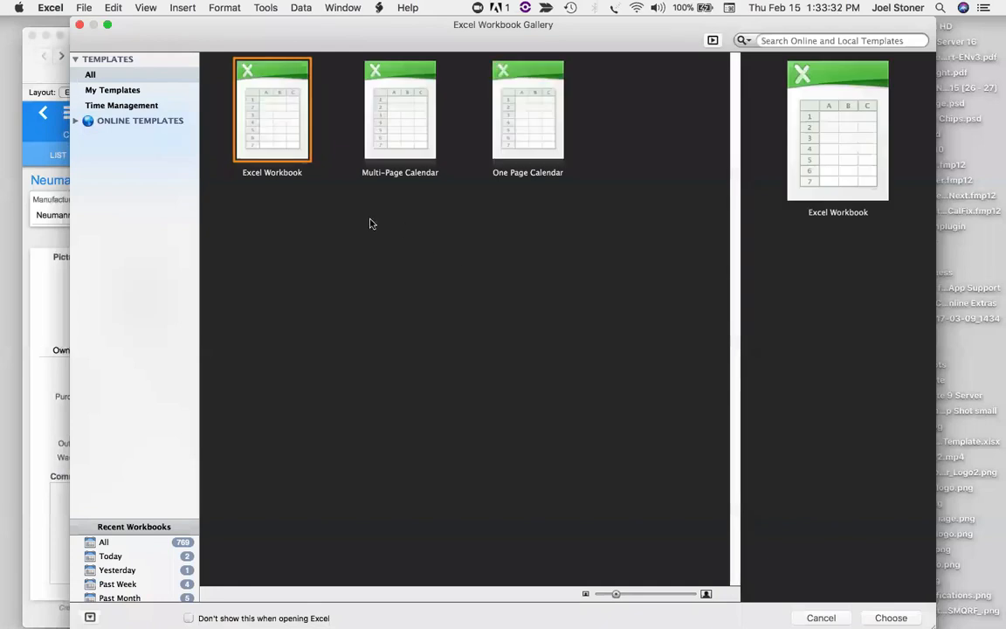
pyautogui.click(84, 8)
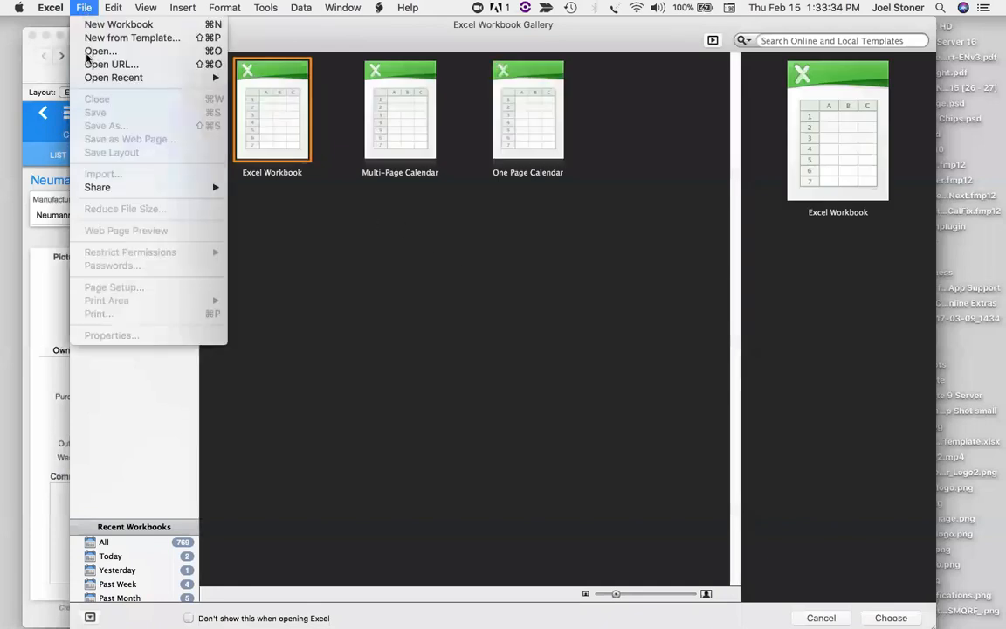
pyautogui.moveTo(96, 81)
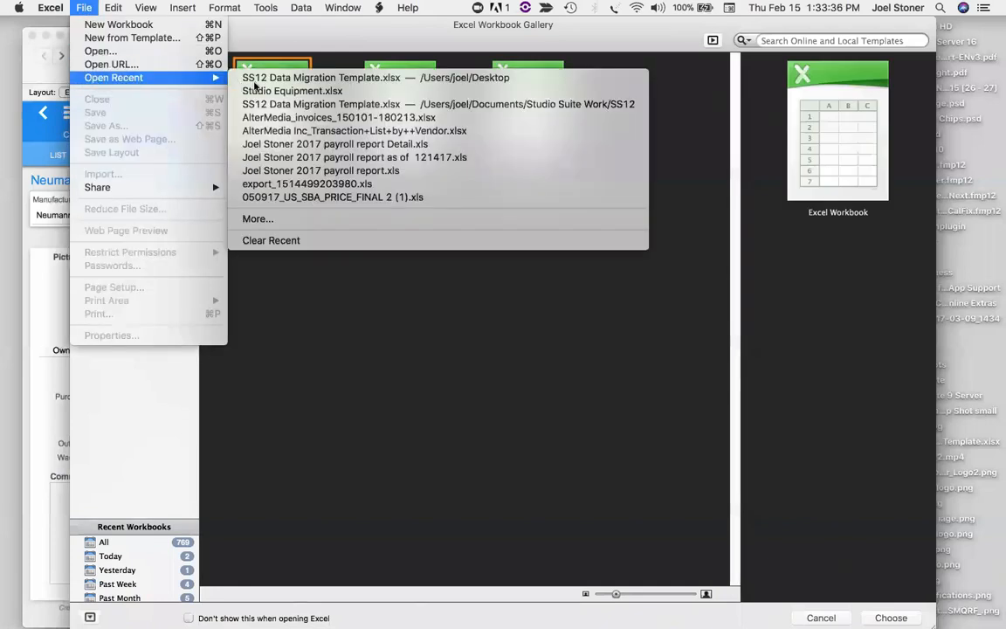
pyautogui.click(260, 80)
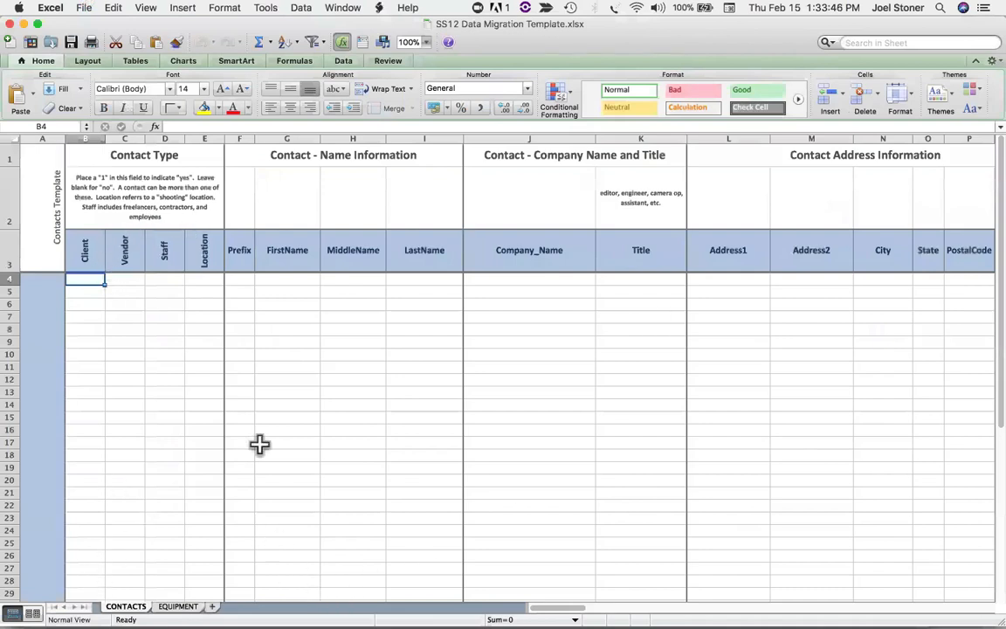
# Examine the columns and sample rows of the template's EQUIPMENT worksheet, and close the workbook.
pyautogui.click(179, 606)
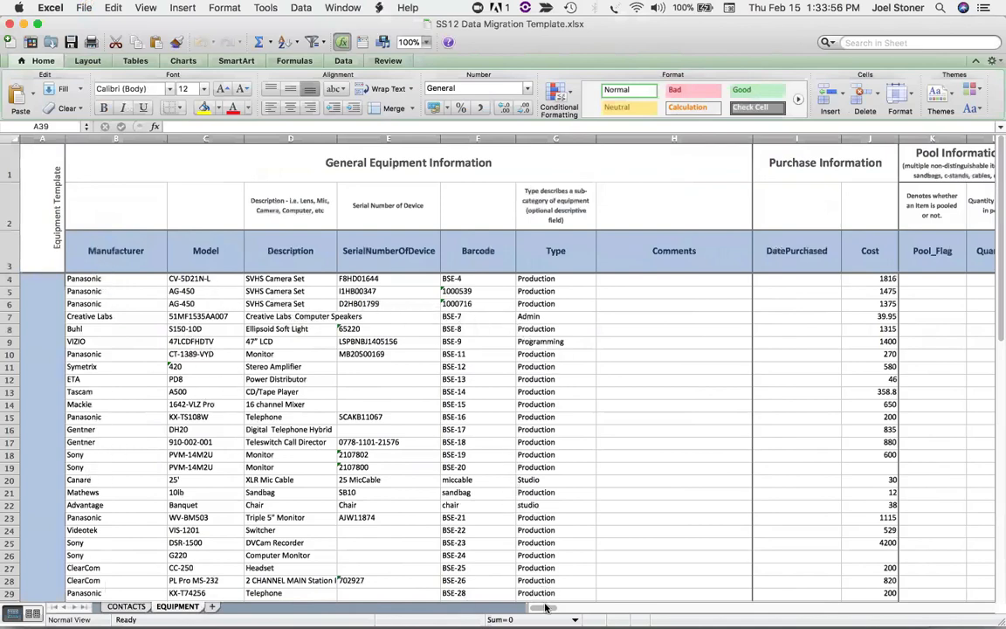
pyautogui.moveTo(545, 609)
pyautogui.mouseDown()
pyautogui.moveTo(577, 607)
pyautogui.moveTo(529, 609)
pyautogui.mouseUp()
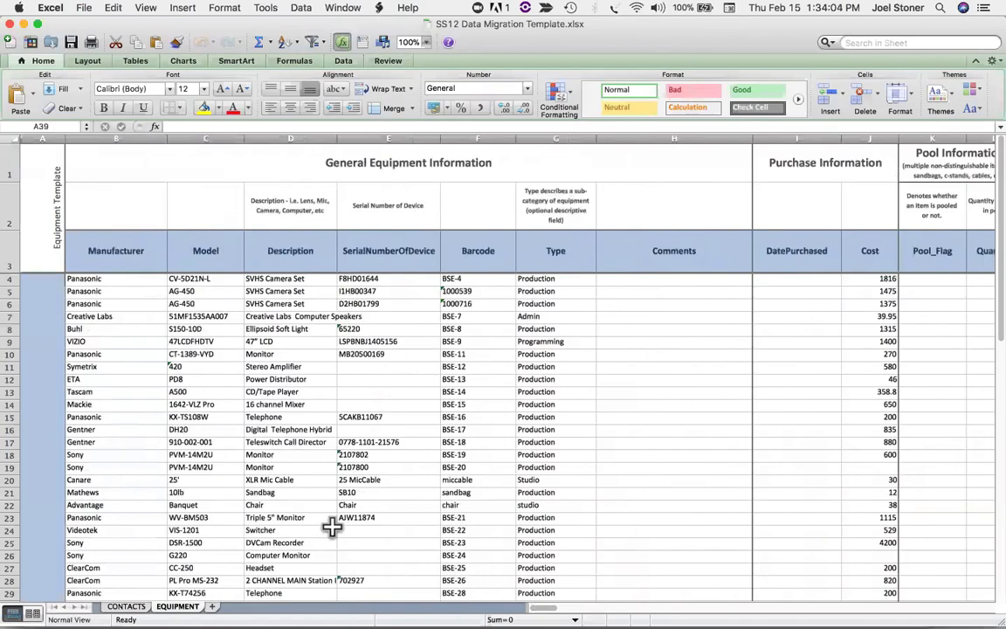
pyautogui.click(9, 26)
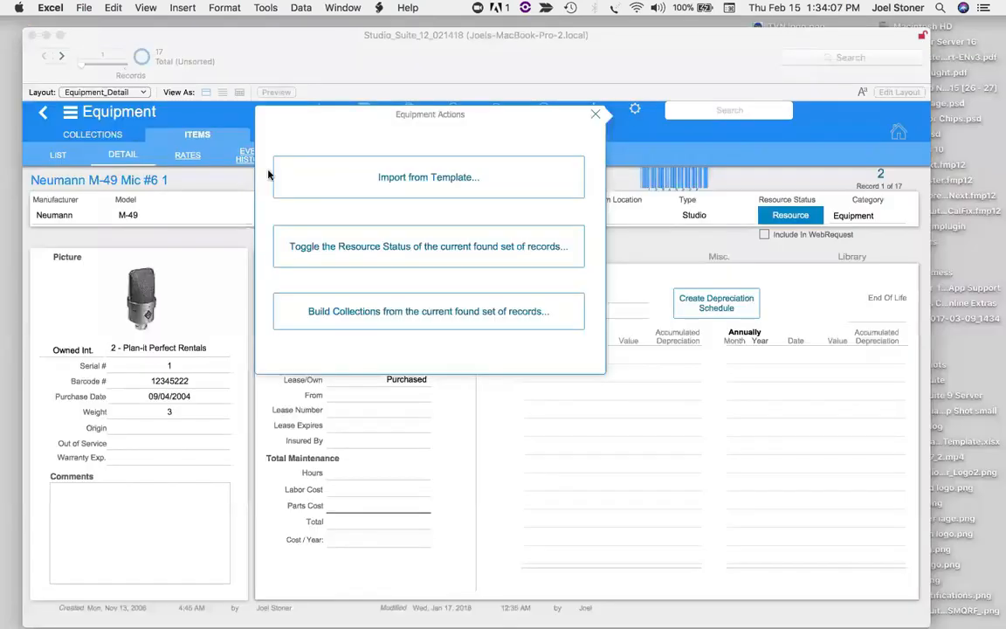
# Back in FileMaker Pro, start an equipment import from template using the EQUIPMENT worksheet of SS12 Data Migration Template.xlsx, continuing to field mapping.
pyautogui.click(373, 133)
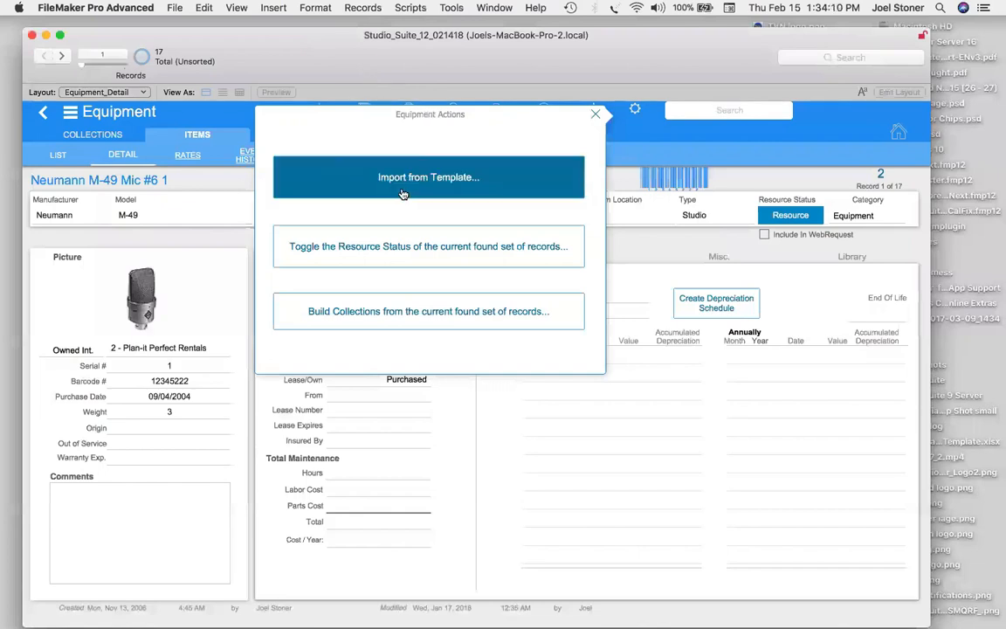
pyautogui.click(406, 192)
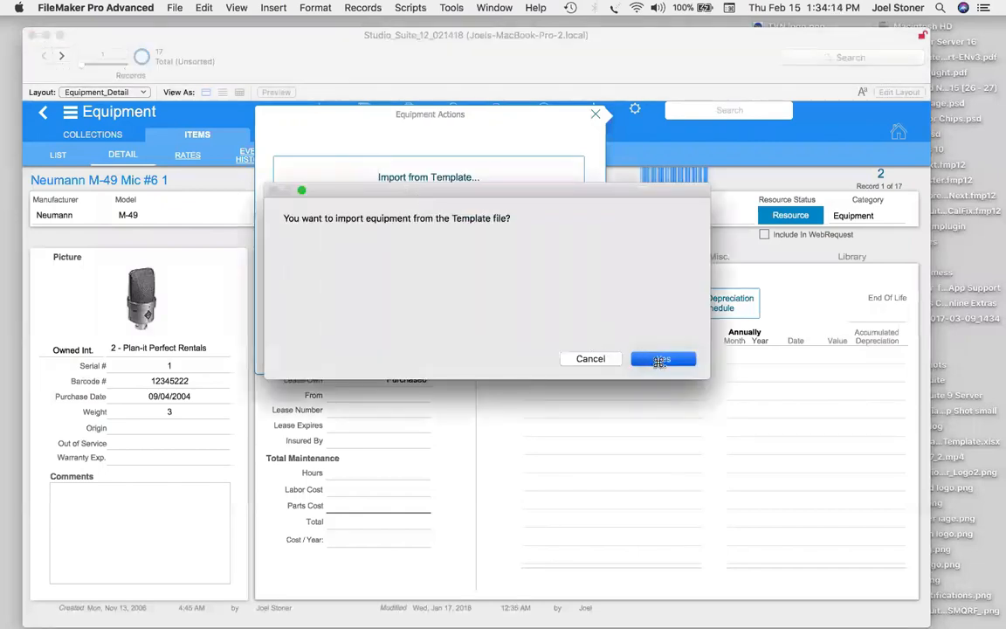
pyautogui.click(655, 359)
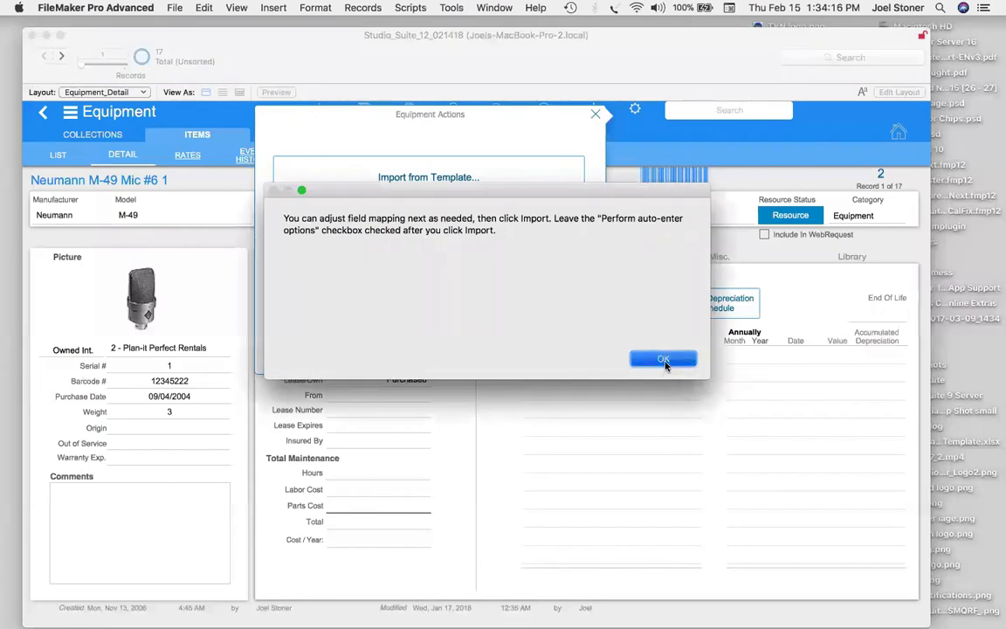
pyautogui.click(663, 360)
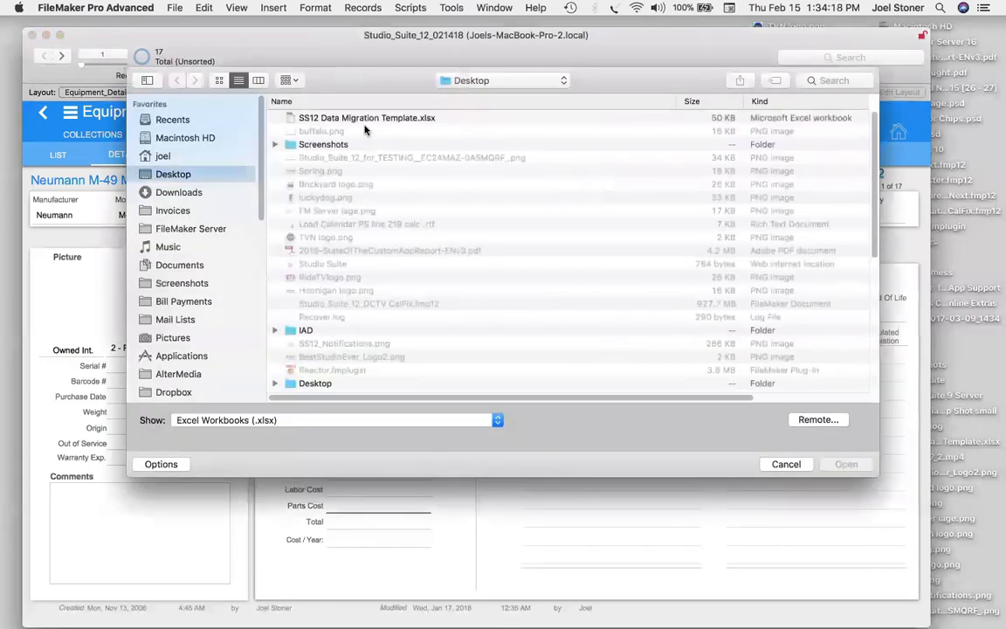
pyautogui.click(370, 122)
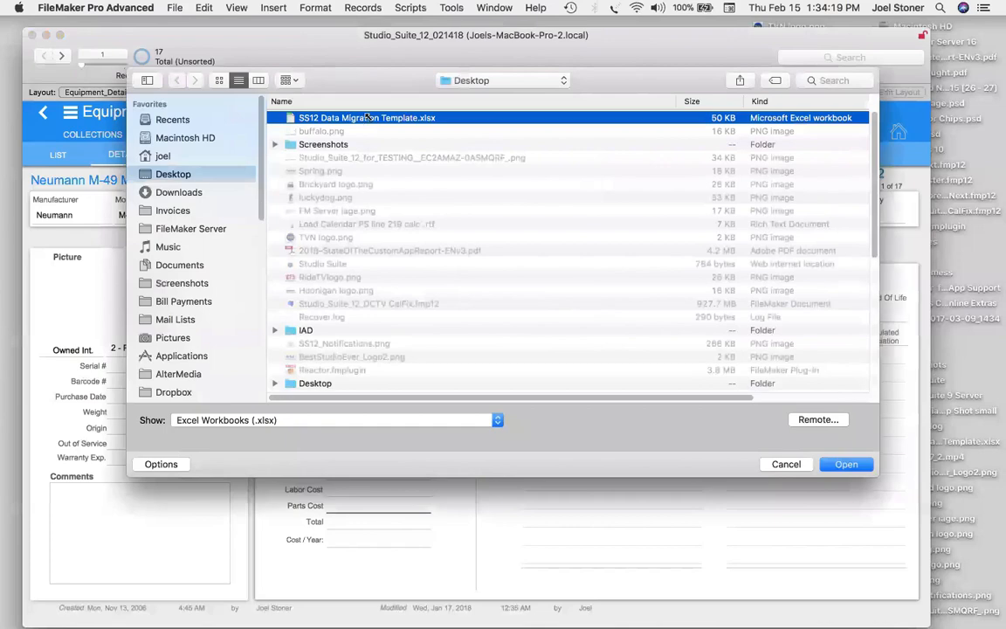
pyautogui.doubleClick(367, 117)
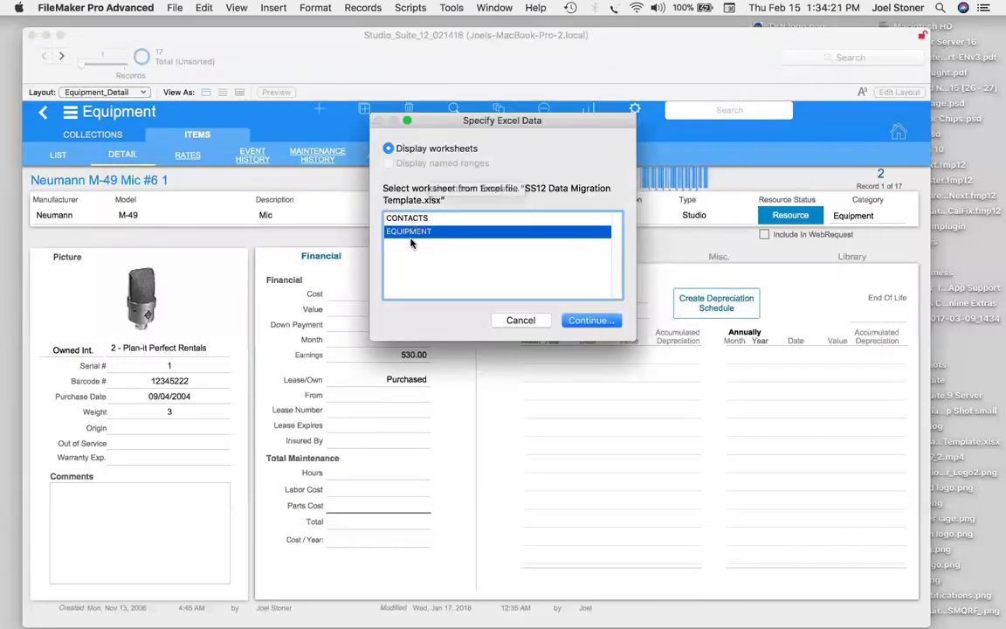
pyautogui.click(593, 320)
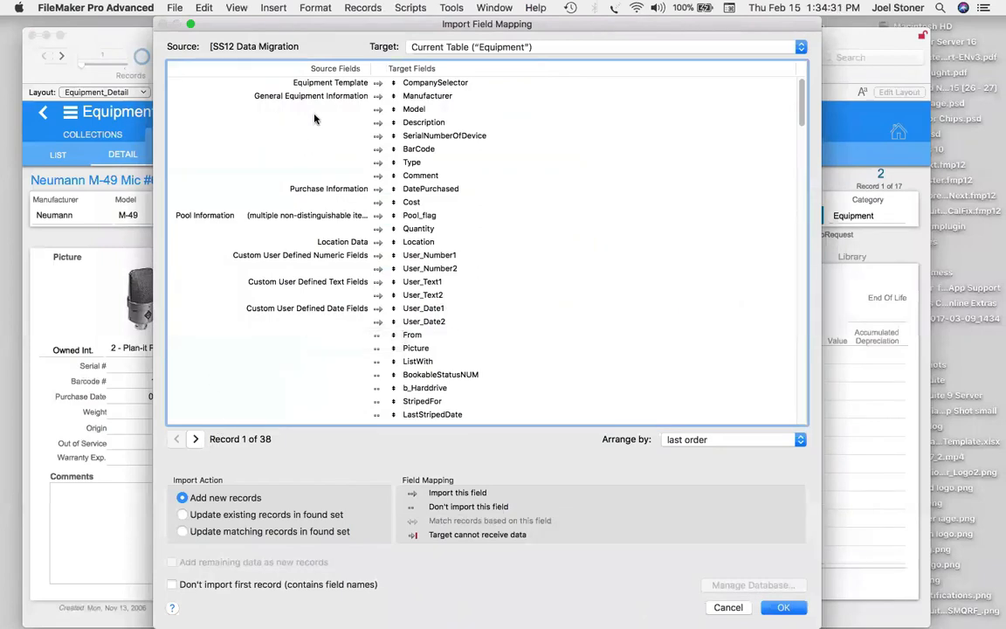
# Step through the template's source records to check how their values line up with the Equipment table's target fields.
pyautogui.click(194, 440)
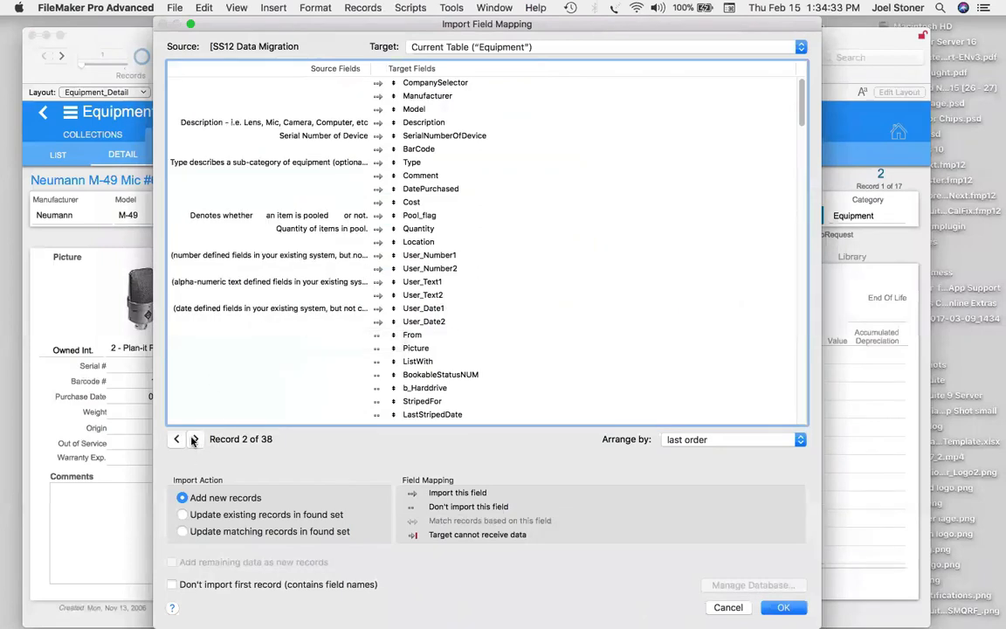
pyautogui.click(195, 440)
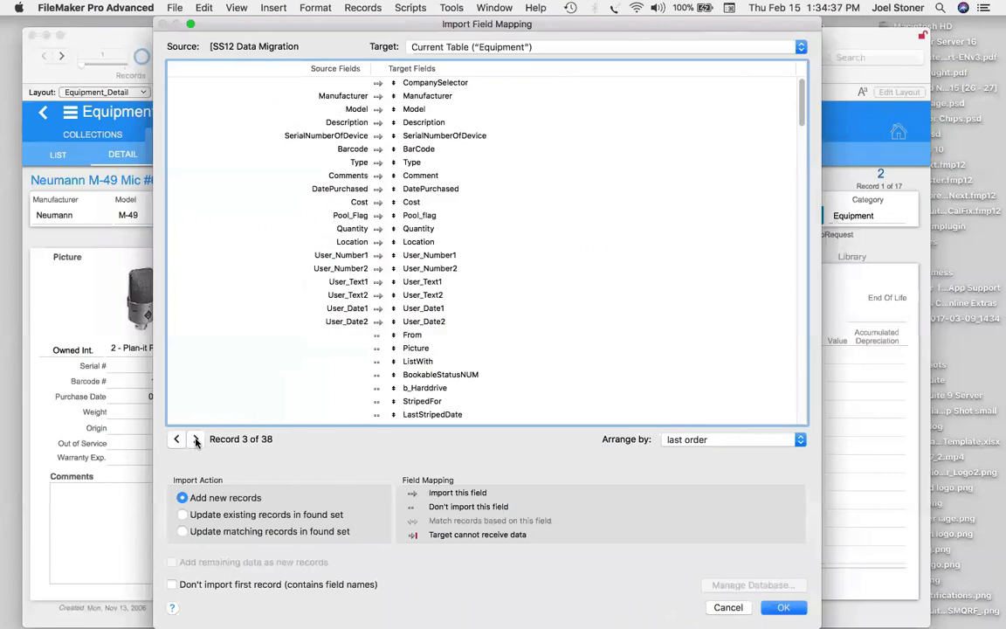
pyautogui.click(195, 440)
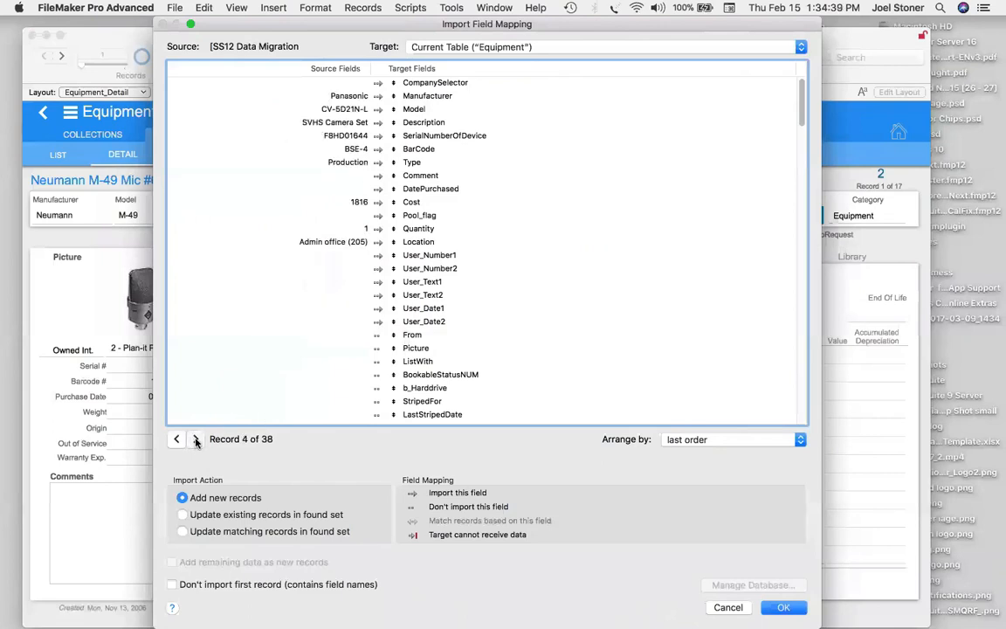
pyautogui.click(195, 440)
pyautogui.click(196, 440)
pyautogui.click(195, 440)
pyautogui.click(196, 440)
pyautogui.click(196, 440)
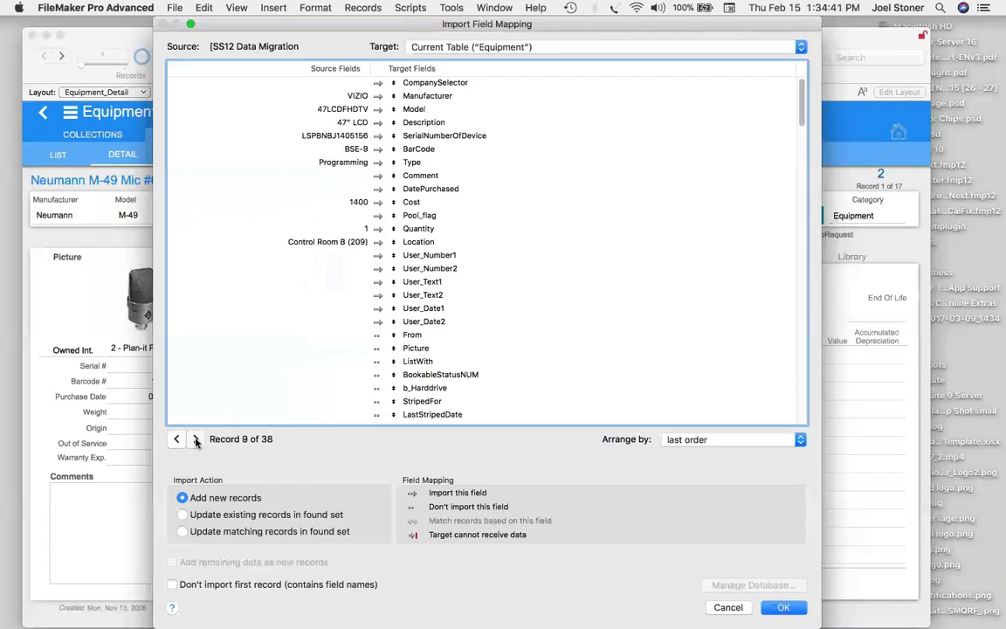
pyautogui.click(196, 441)
pyautogui.click(195, 440)
pyautogui.click(196, 440)
pyautogui.click(196, 440)
pyautogui.click(196, 440)
pyautogui.click(196, 441)
pyautogui.click(196, 440)
pyautogui.click(196, 441)
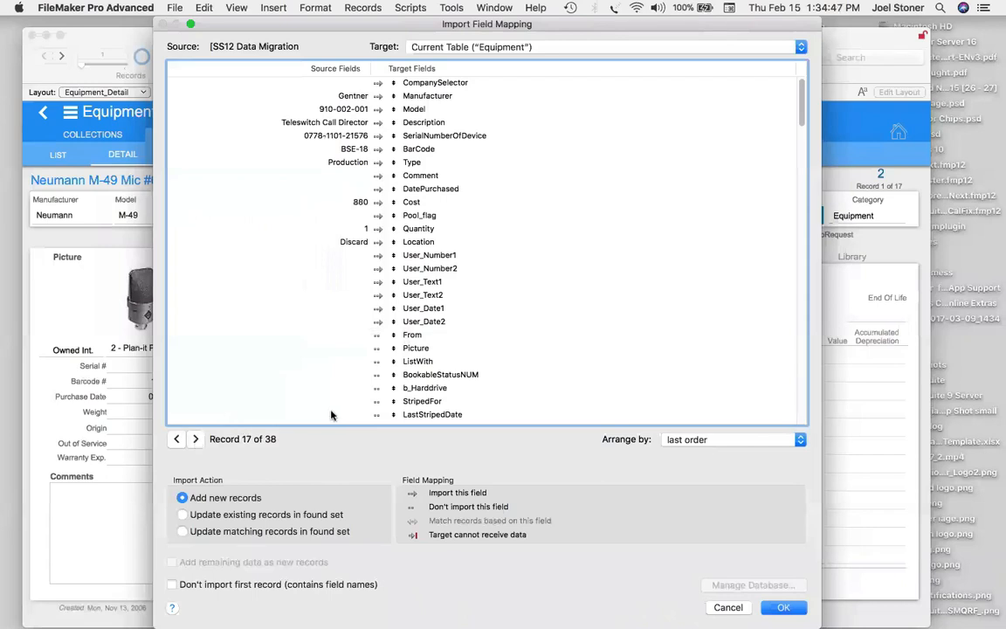
# Import the mapped template data into the Equipment table as new records, performing auto-enter options, and dismiss the import summary.
pyautogui.scroll(-3, 371, 407)
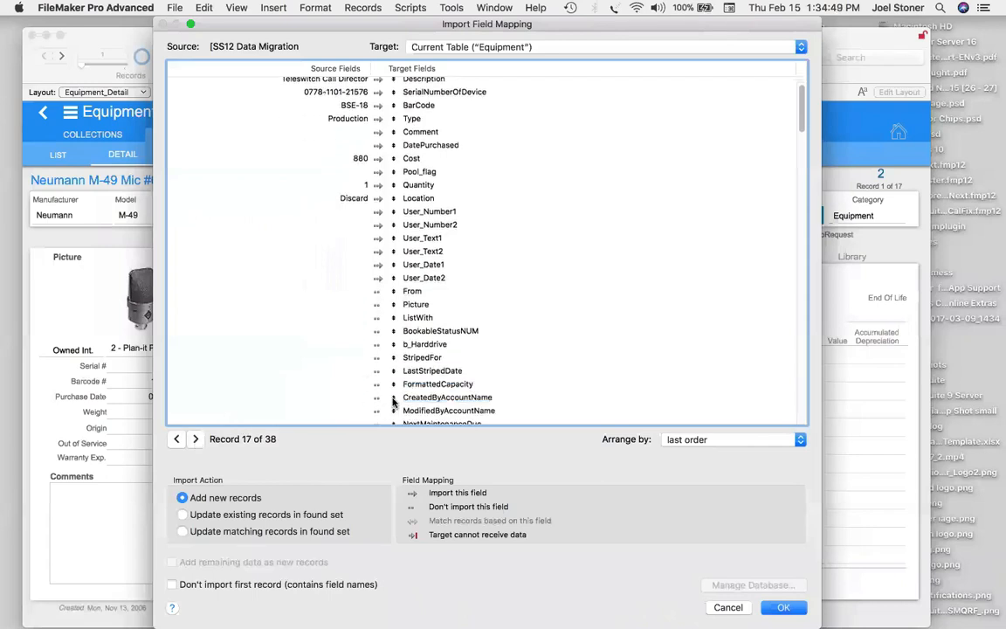
pyautogui.click(394, 400)
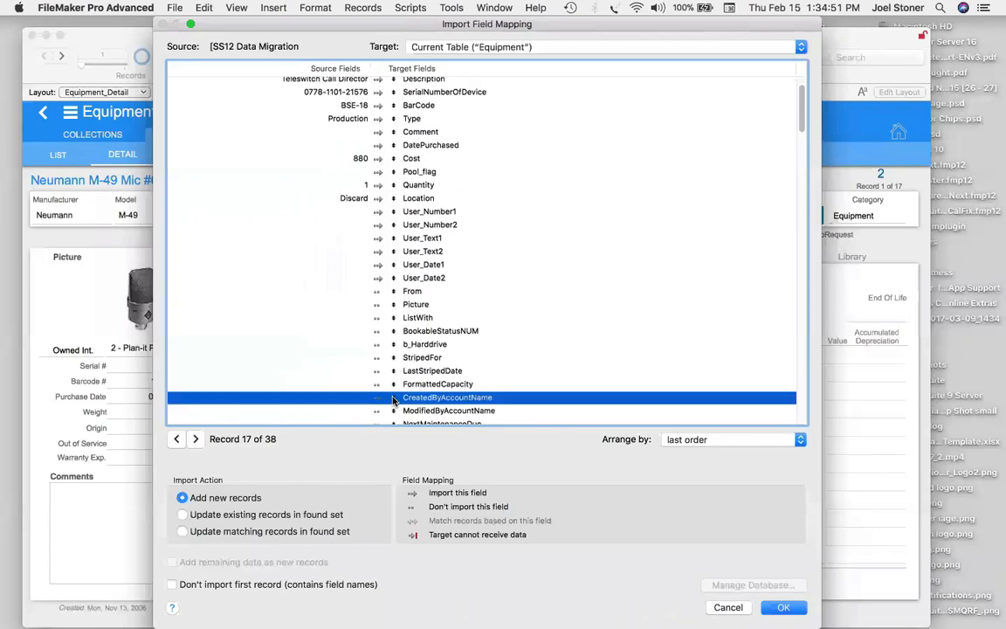
pyautogui.moveTo(393, 401)
pyautogui.mouseDown()
pyautogui.moveTo(393, 345)
pyautogui.moveTo(394, 400)
pyautogui.mouseUp()
pyautogui.click(793, 612)
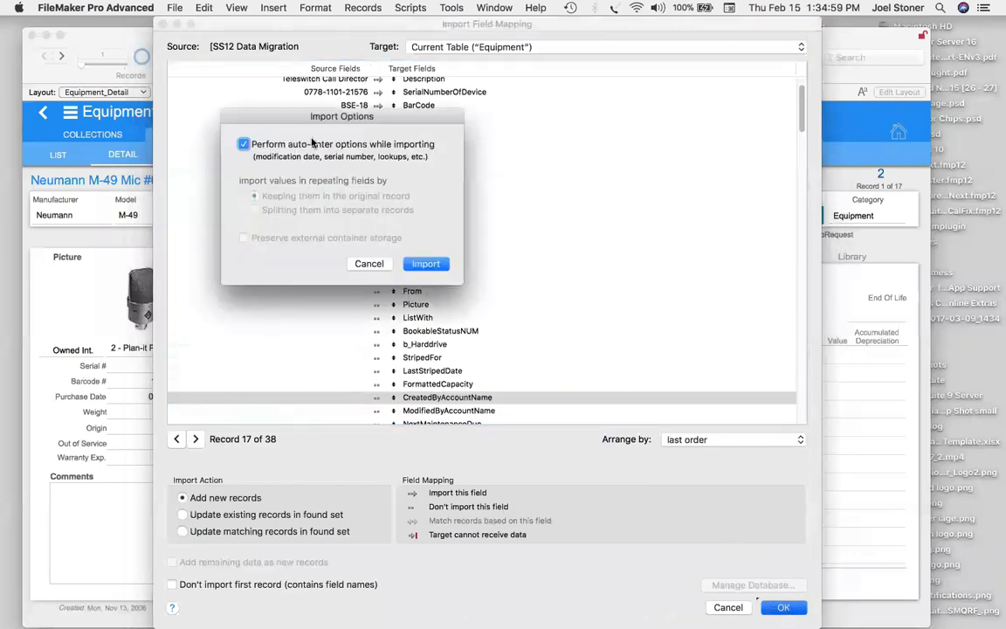
pyautogui.click(425, 264)
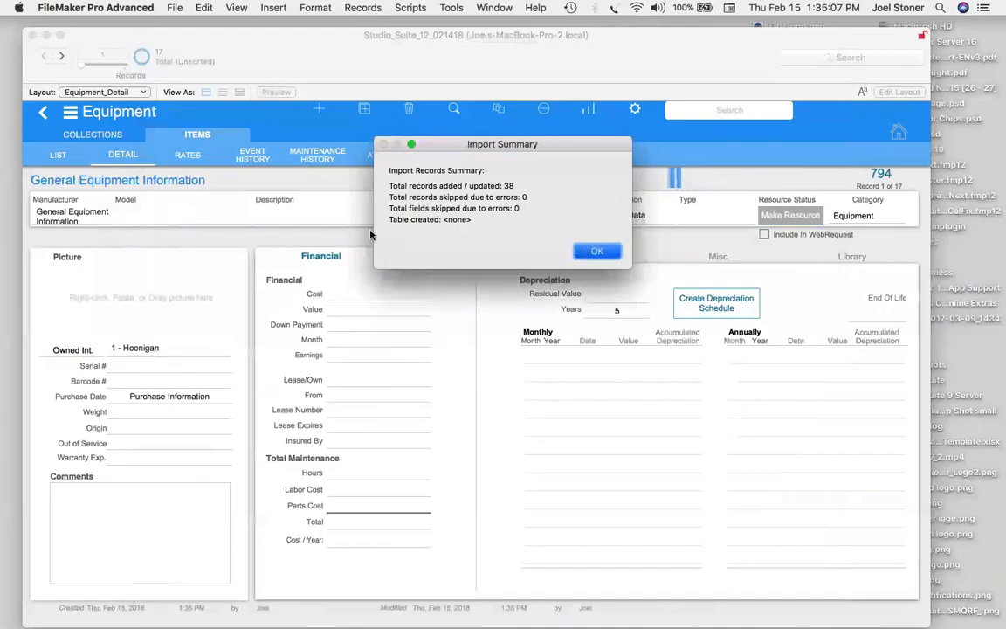
pyautogui.click(597, 250)
# Review the imported records in the equipment list, and show all equipment to compare their resource status with the existing items.
pyautogui.click(69, 159)
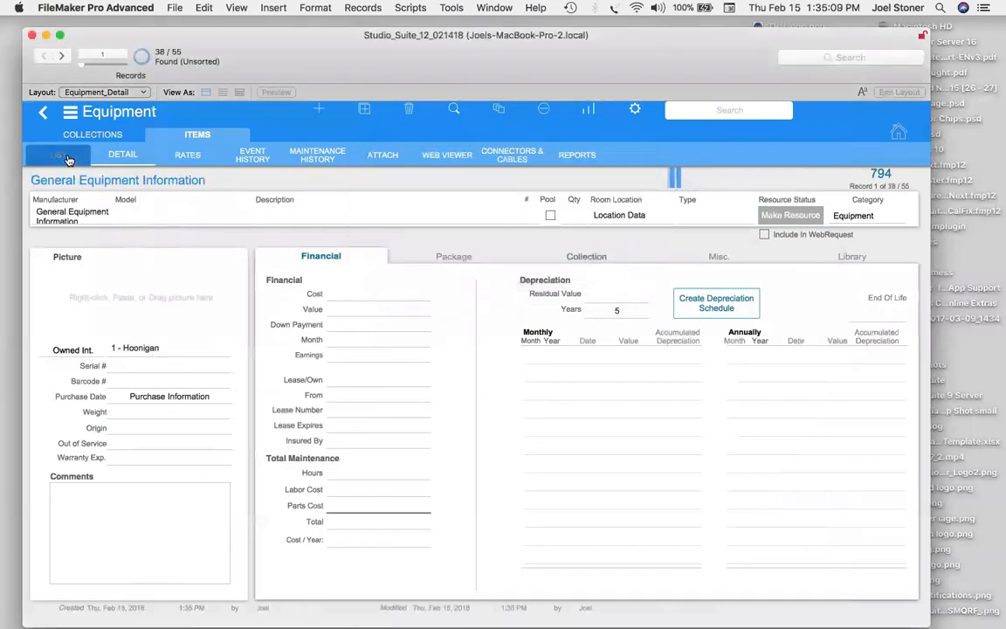
pyautogui.scroll(-5, 476, 500)
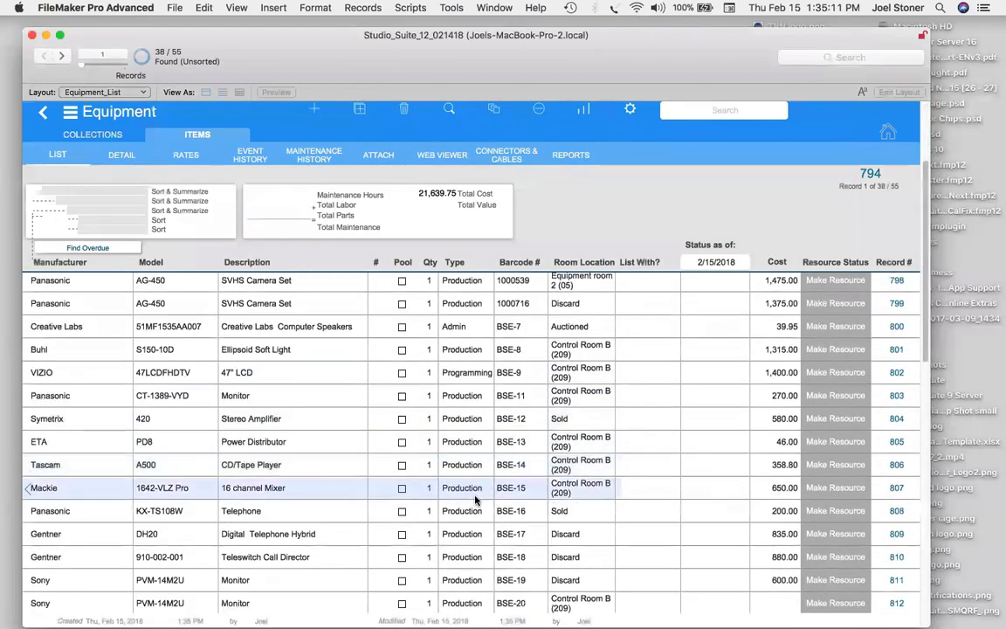
pyautogui.scroll(-15, 477, 500)
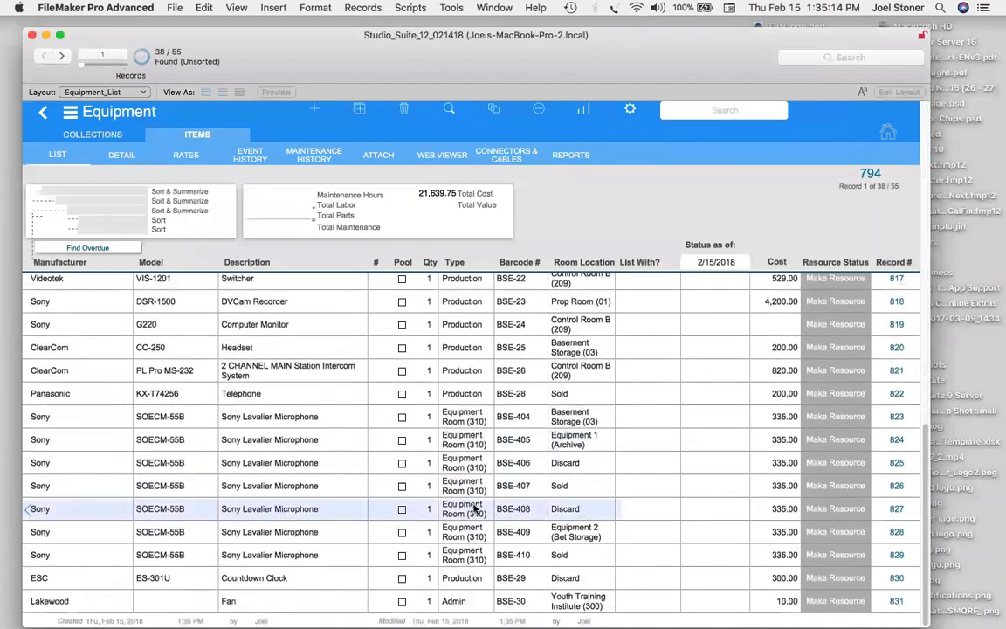
pyautogui.scroll(18, 476, 509)
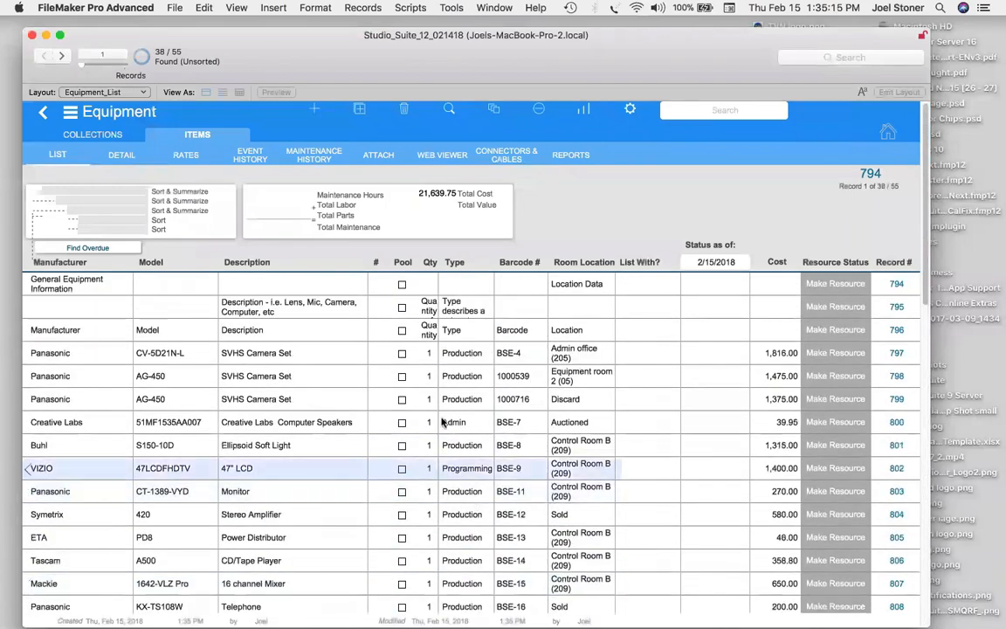
pyautogui.click(540, 110)
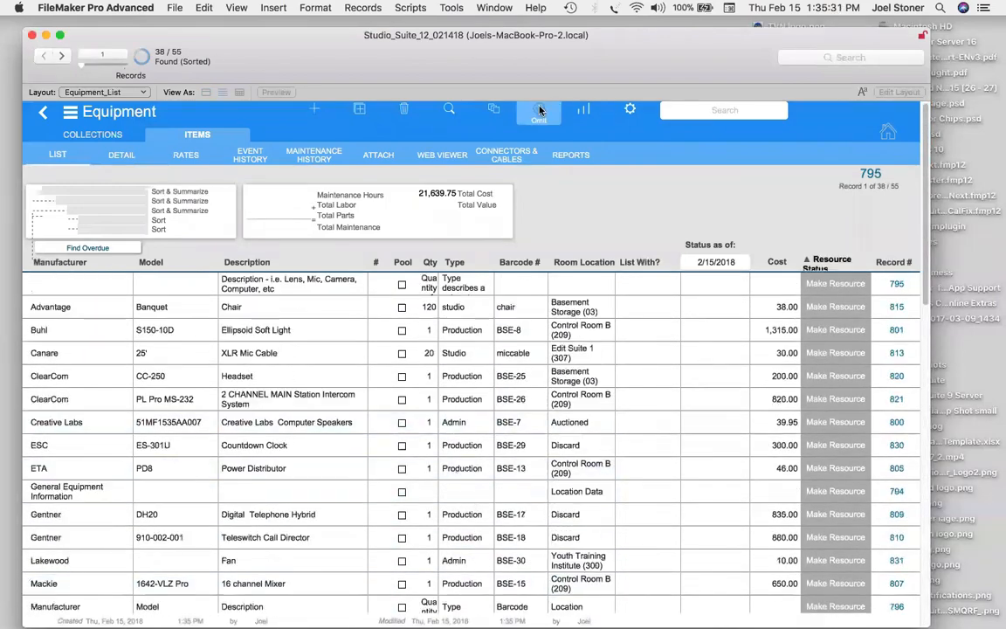
pyautogui.click(494, 109)
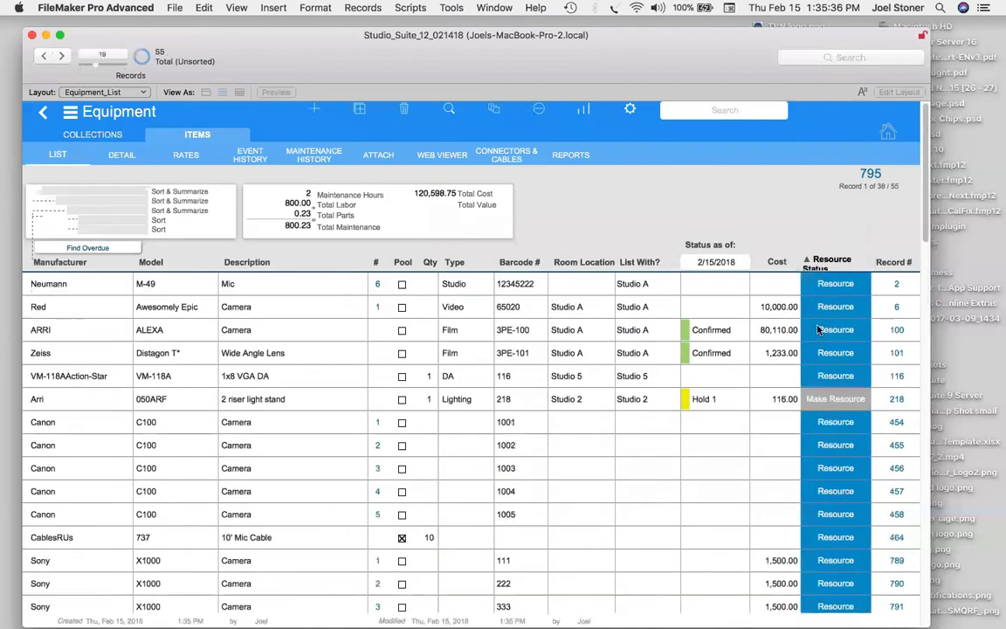
pyautogui.scroll(-5, 824, 485)
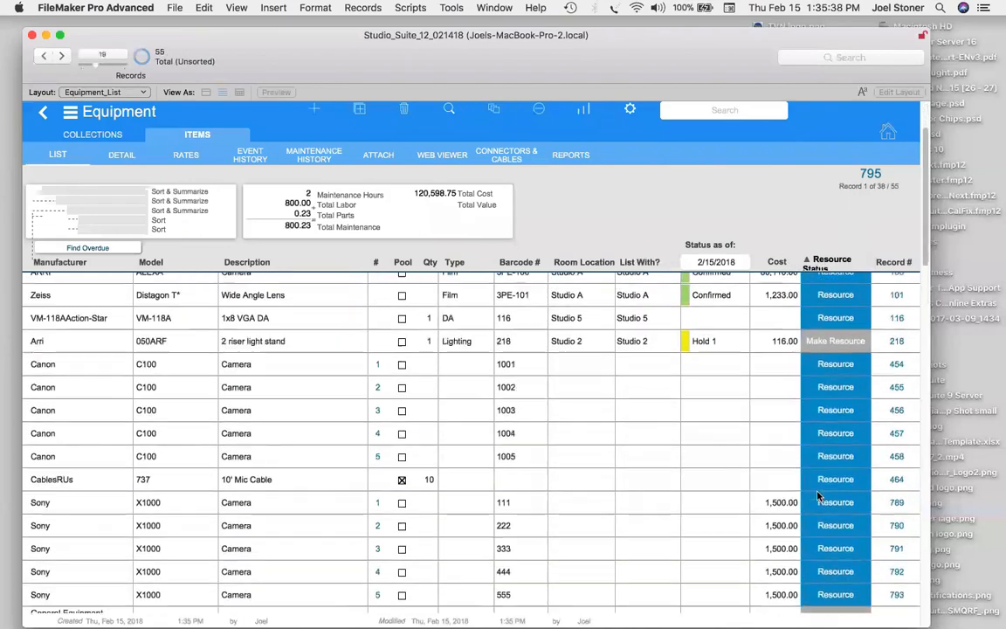
pyautogui.scroll(5, 819, 436)
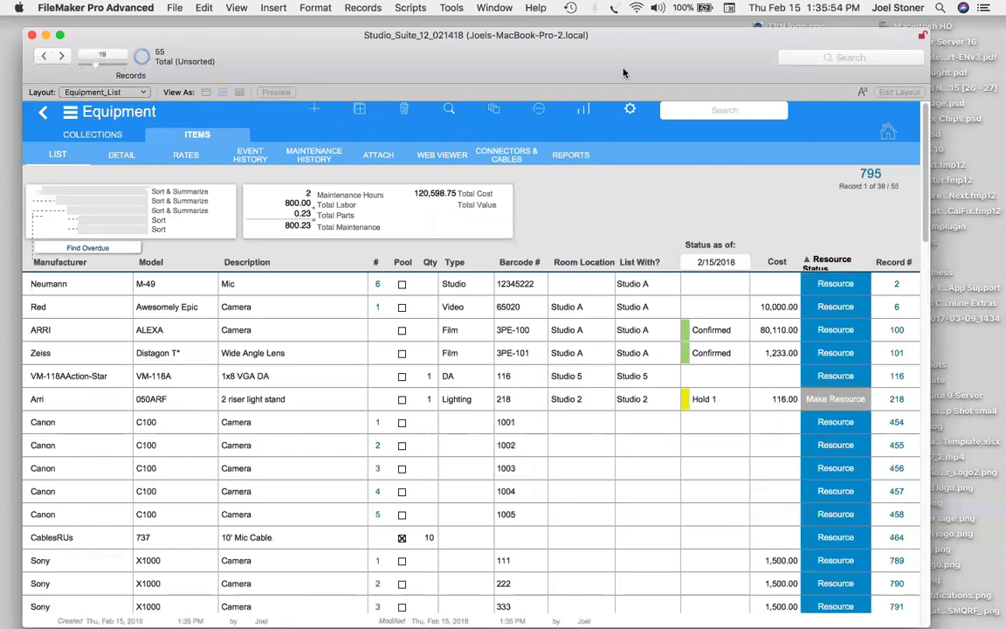
pyautogui.moveTo(623, 72); pyautogui.dragTo(624, 60)
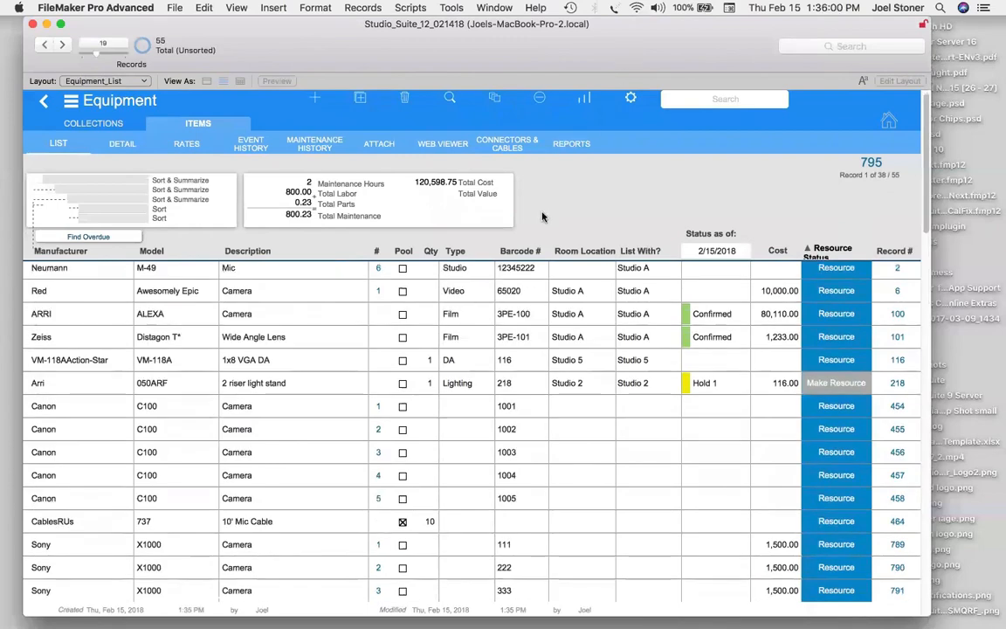
pyautogui.scroll(-3, 271, 546)
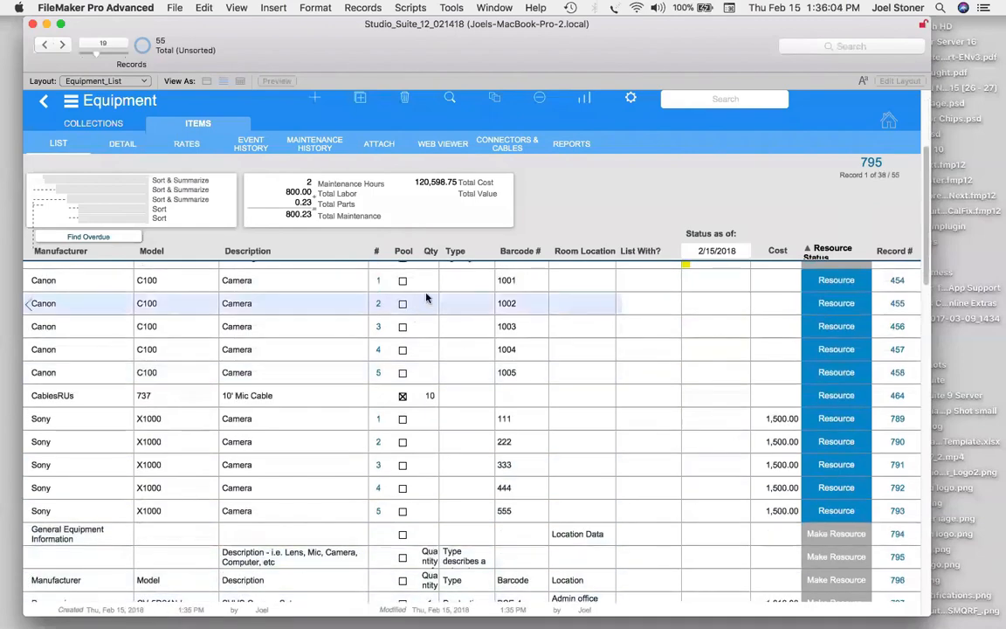
# Find the equipment records created on February 15, 2018, and look through the found list.
pyautogui.press('super+f')
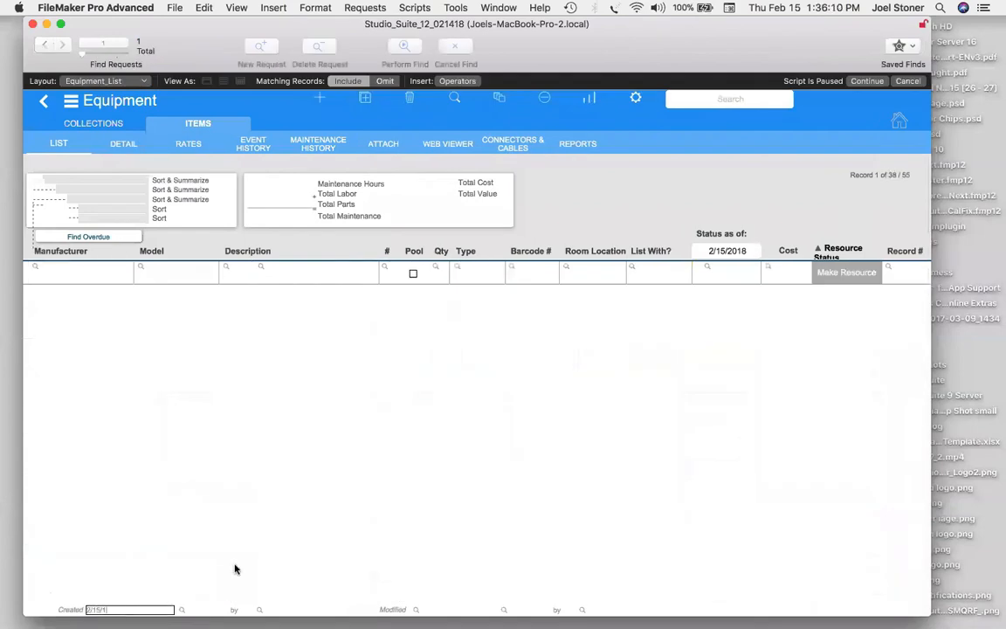
pyautogui.press('Return')
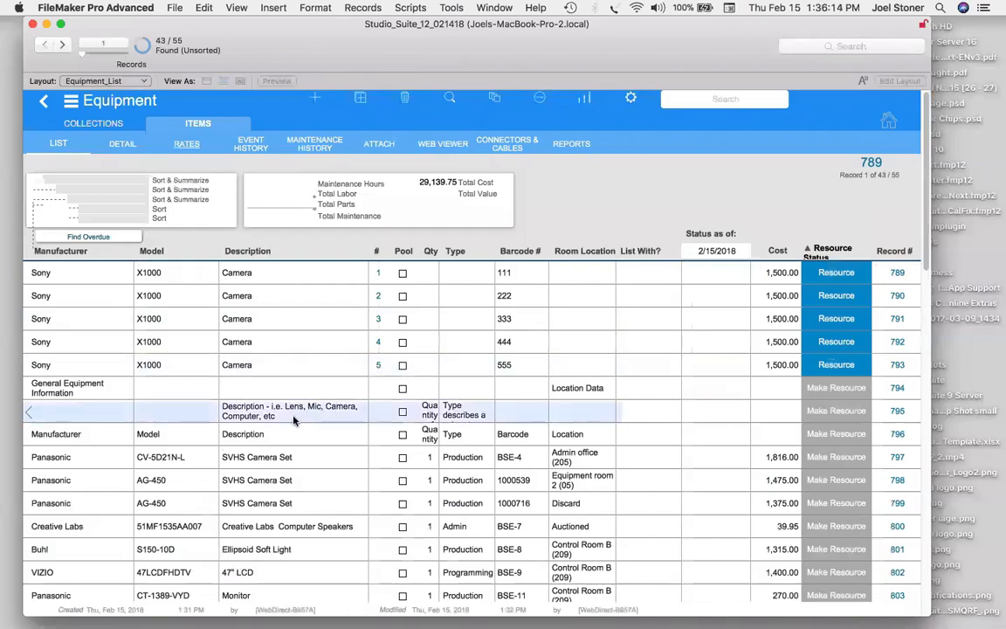
pyautogui.scroll(-10, 279, 437)
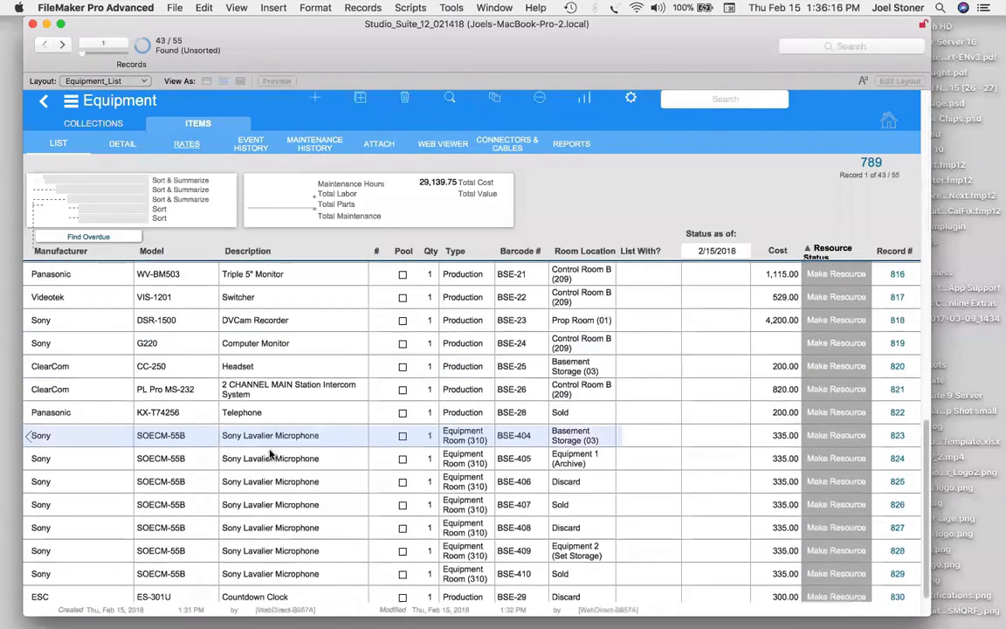
pyautogui.scroll(10, 271, 454)
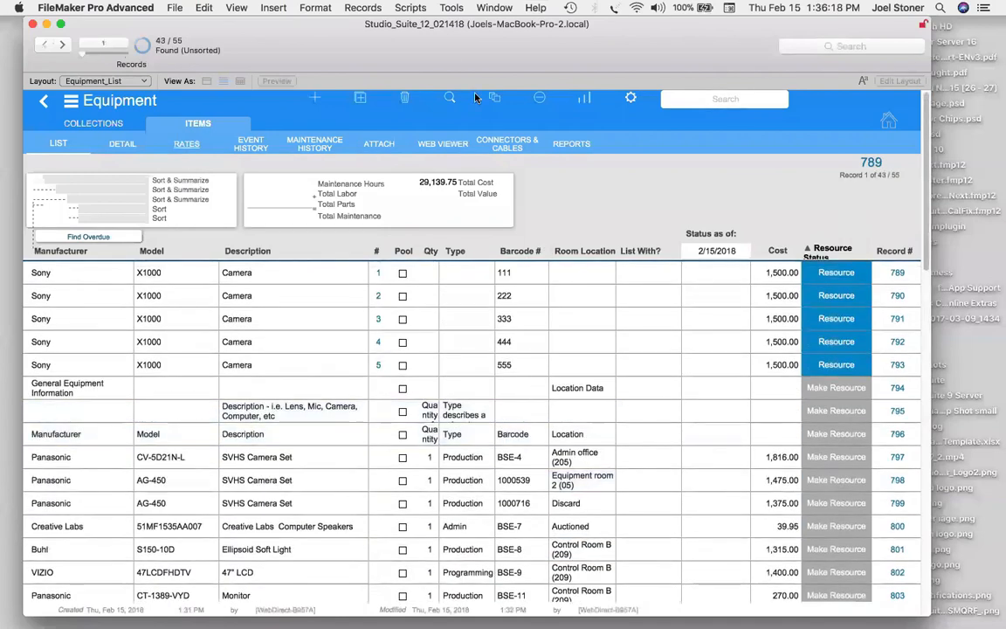
# Omit the five Sony X1000 cameras from the found set.
pyautogui.click(537, 100)
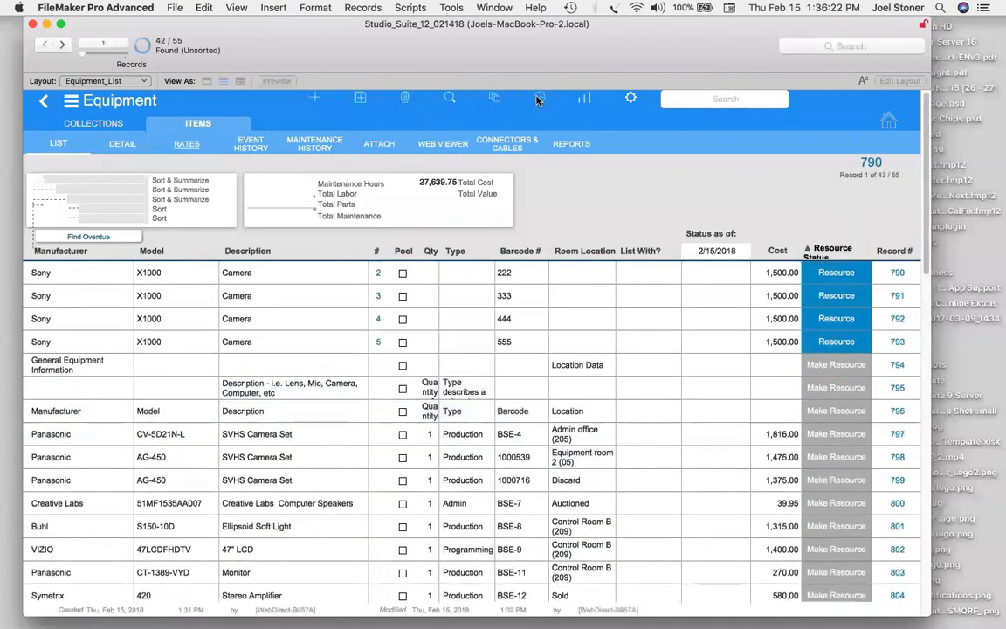
pyautogui.click(538, 101)
pyautogui.click(536, 100)
pyautogui.click(536, 100)
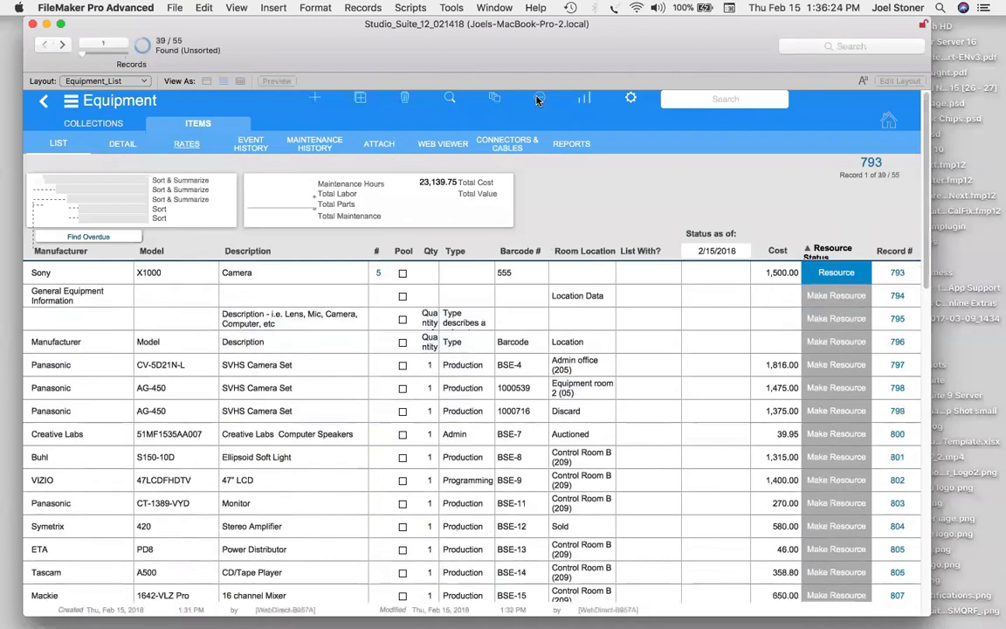
pyautogui.click(536, 101)
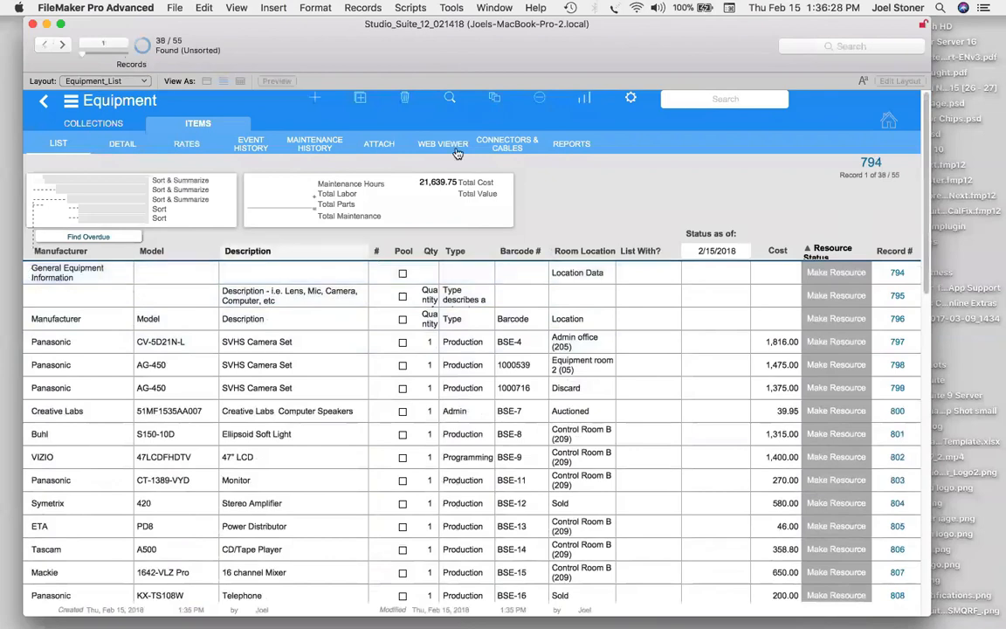
# Permanently delete the three imported template heading records above the first Panasonic camera set, records 794 to 796.
pyautogui.click(407, 103)
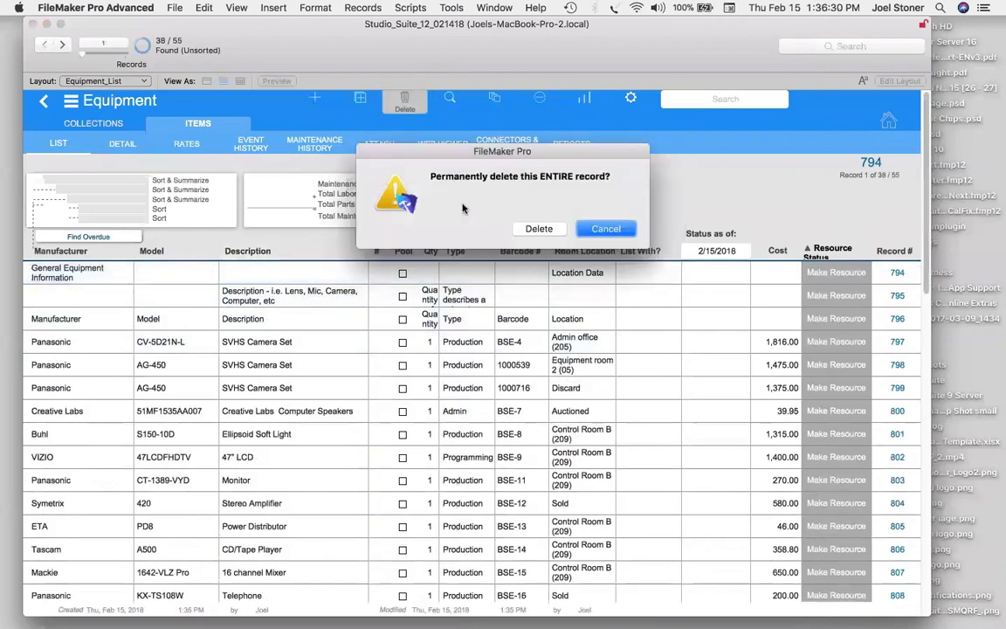
pyautogui.click(478, 208)
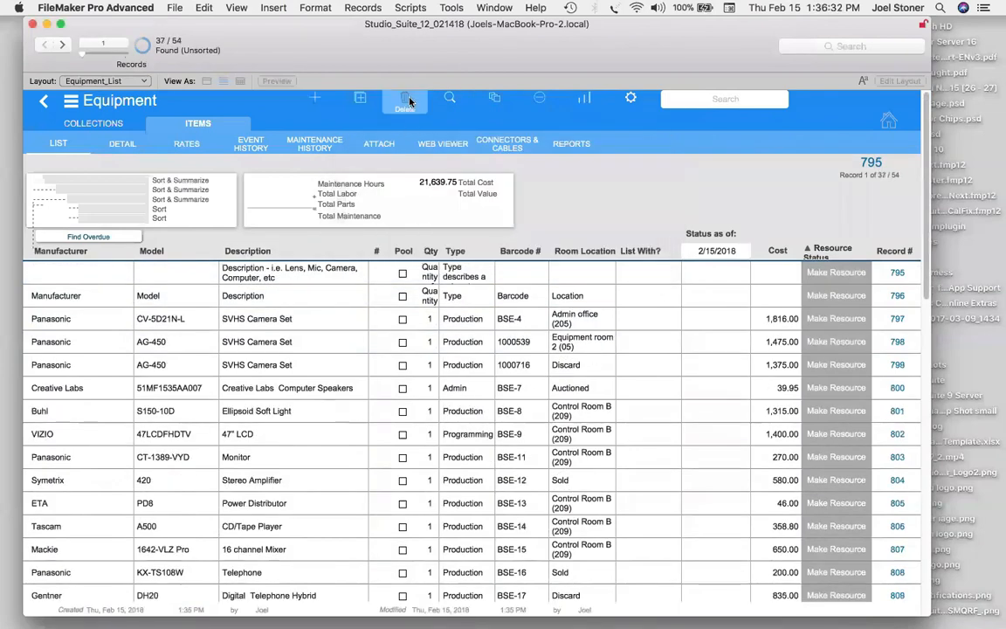
pyautogui.click(407, 103)
pyautogui.click(531, 228)
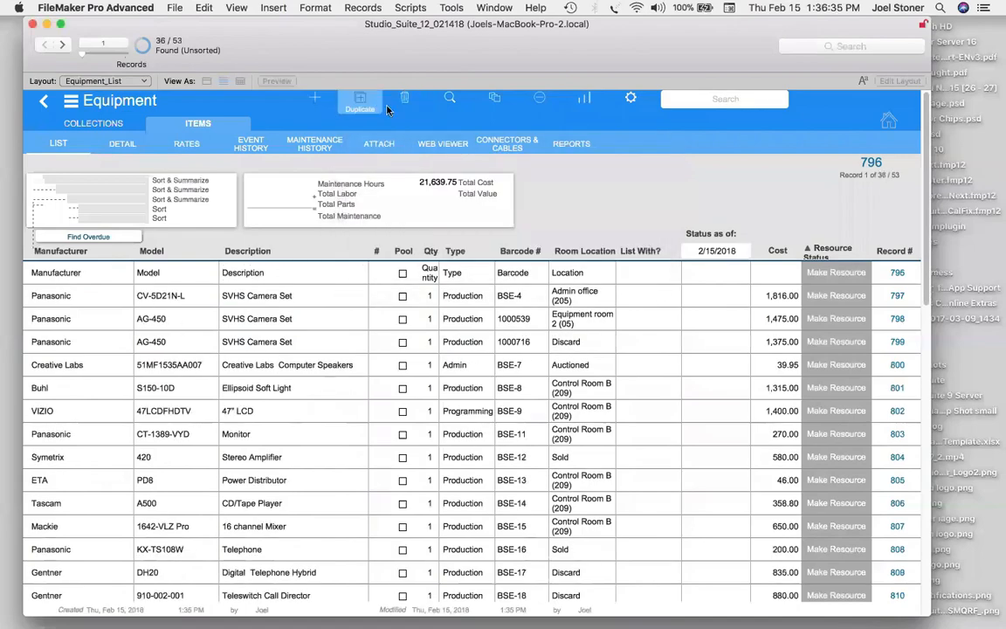
pyautogui.click(405, 101)
pyautogui.click(521, 228)
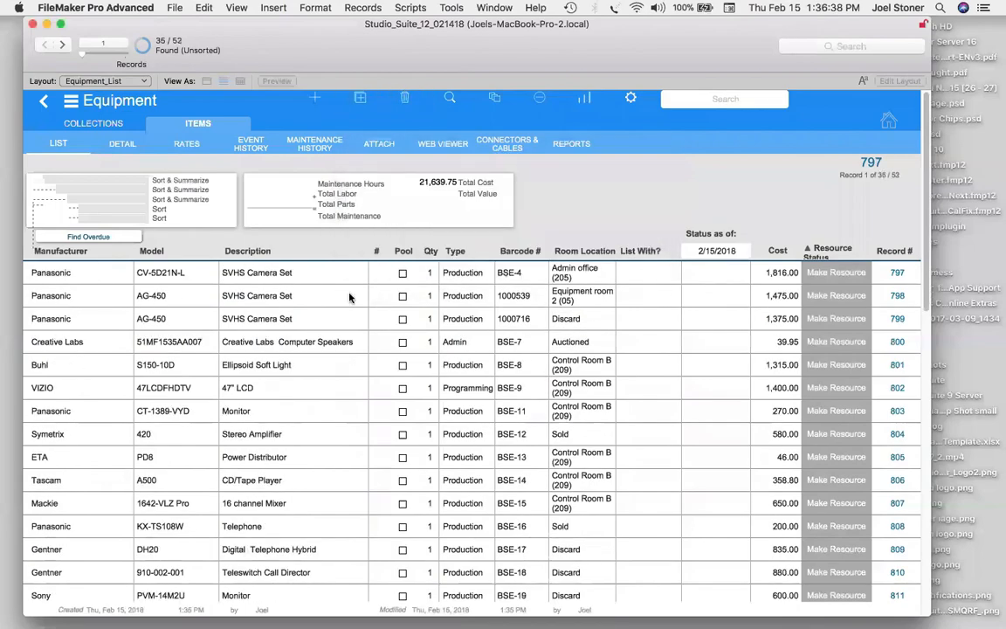
# Toggle the resource status of the whole current found set of imported equipment records through the equipment actions.
pyautogui.scroll(-3, 274, 533)
pyautogui.scroll(-10, 274, 535)
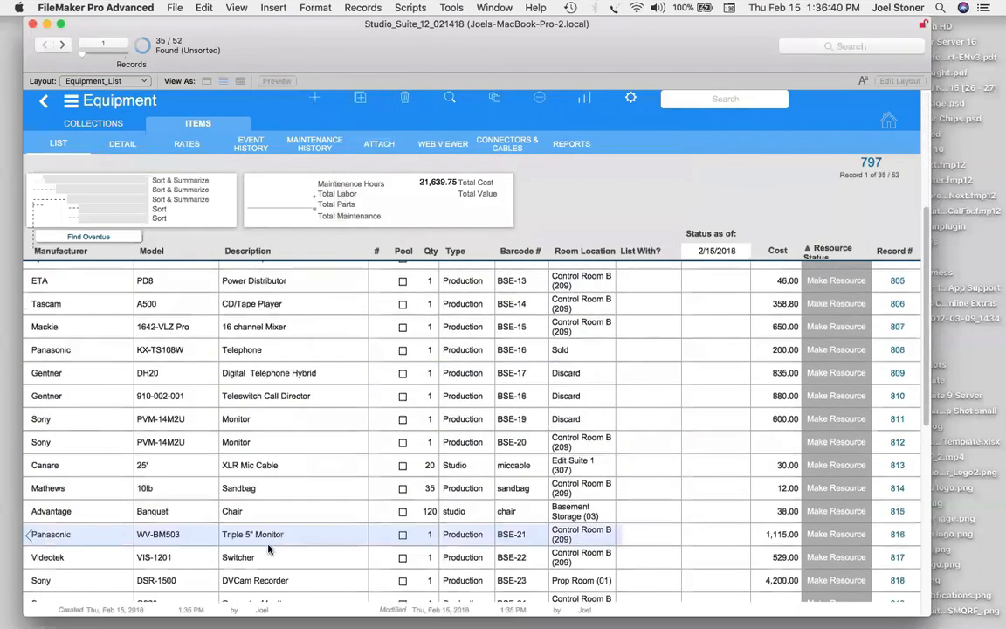
pyautogui.scroll(10, 272, 541)
pyautogui.scroll(3, 274, 530)
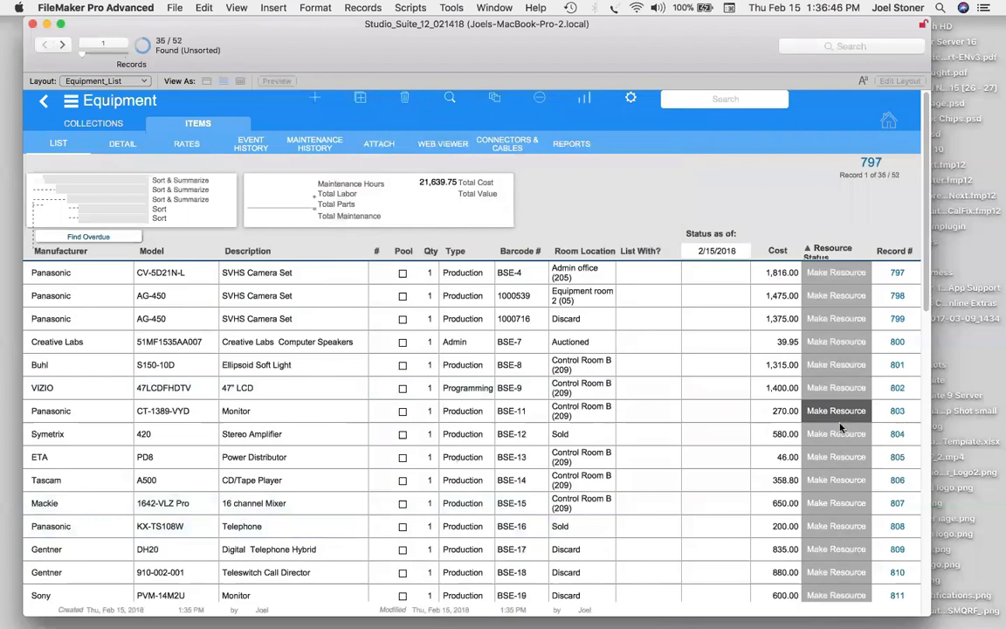
pyautogui.click(630, 102)
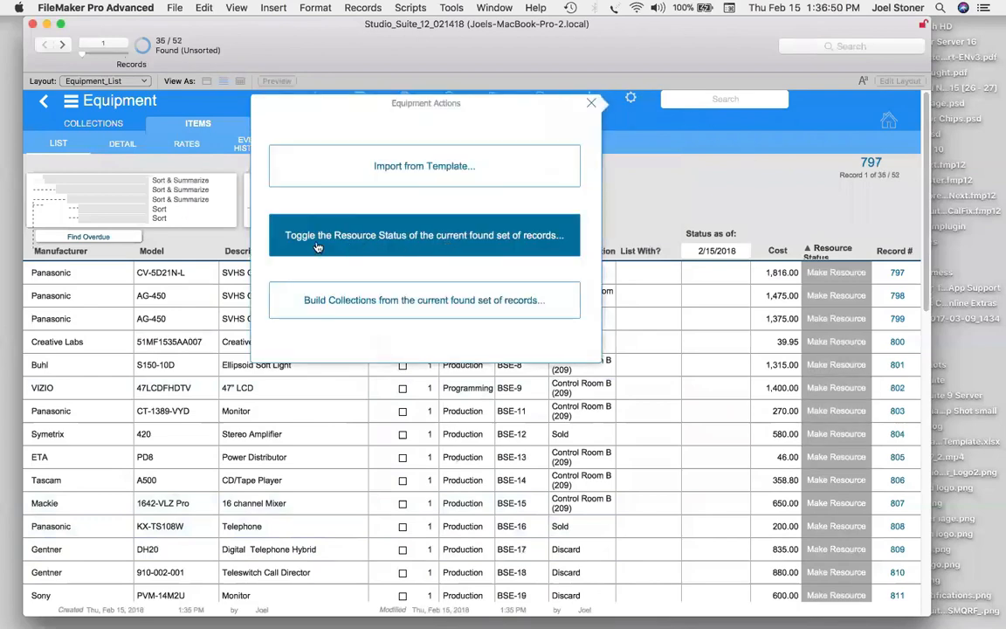
pyautogui.click(465, 247)
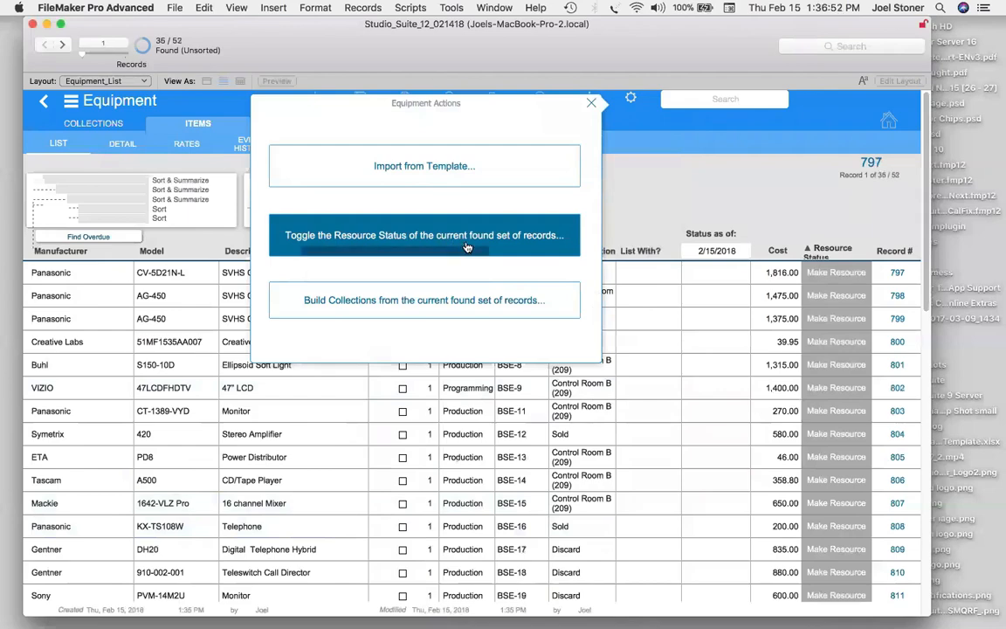
pyautogui.click(466, 249)
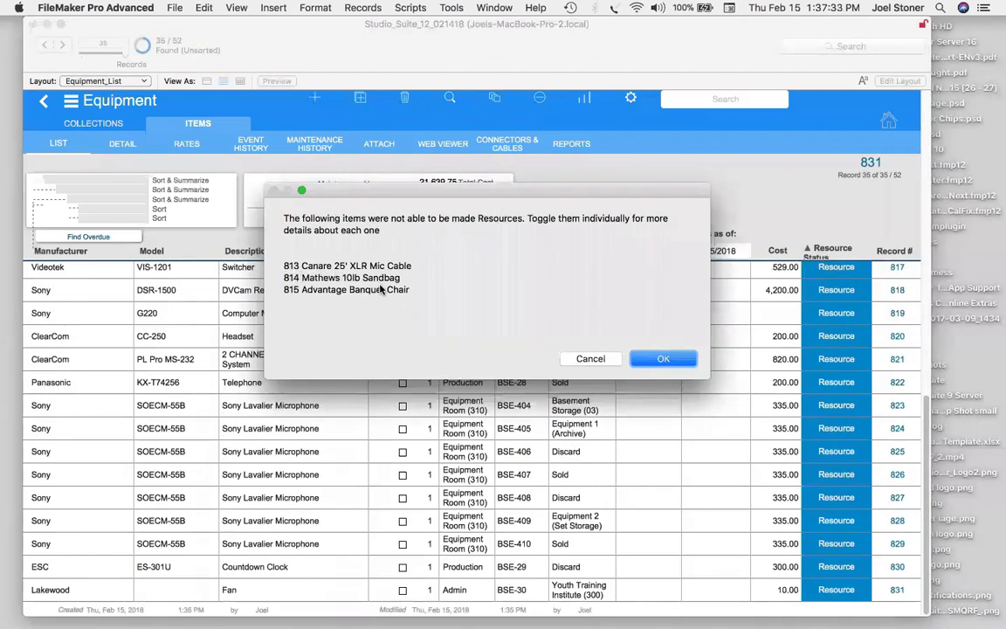
# Mark the Canare XLR Mic Cable, Mathews Sandbag and Advantage Banquet Chair records, 813 to 815, as pool items.
pyautogui.click(662, 359)
pyautogui.scroll(4, 594, 395)
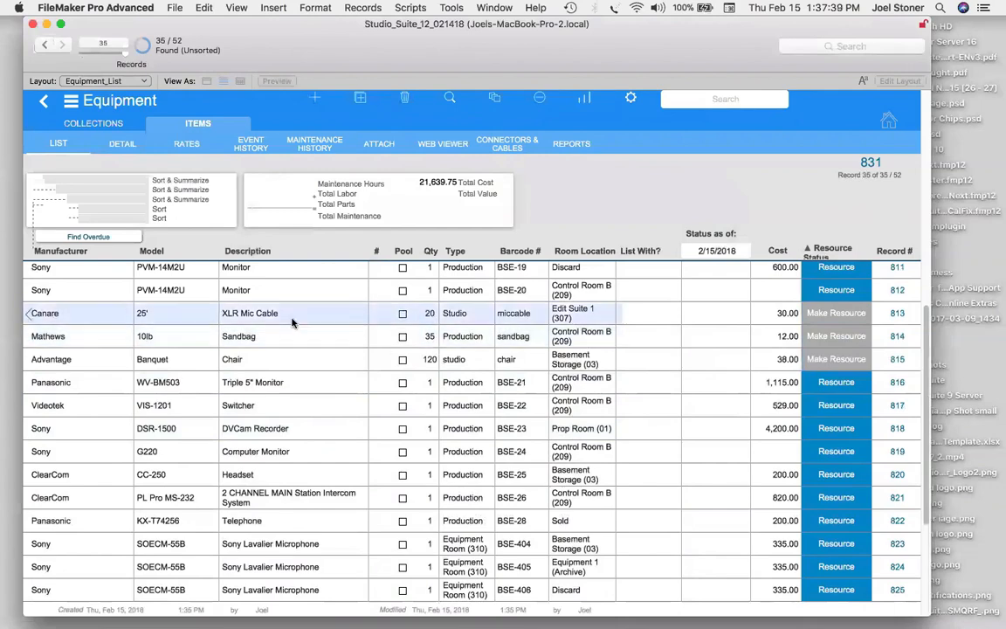
pyautogui.click(74, 315)
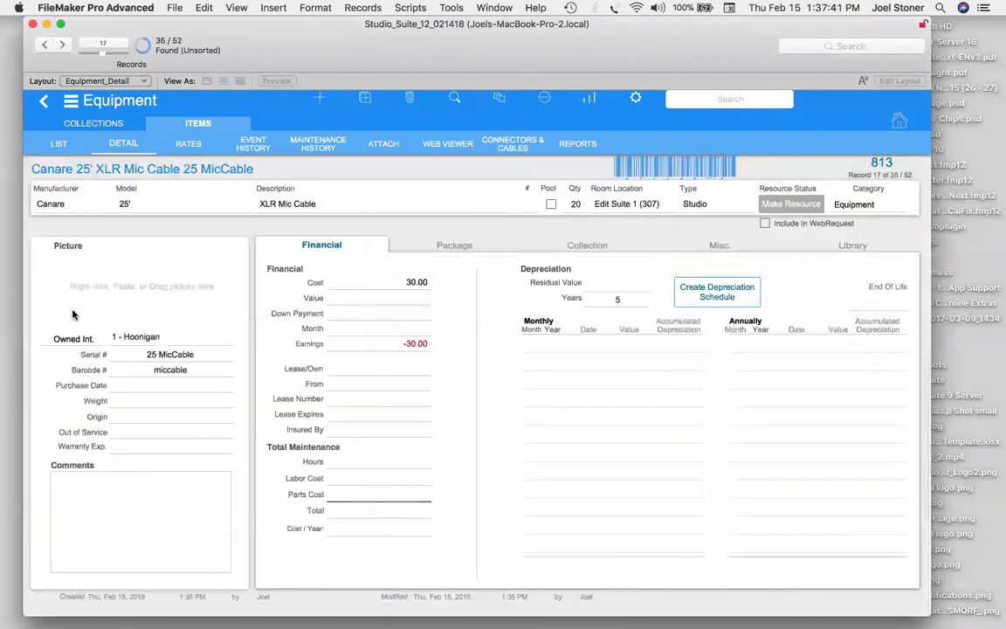
pyautogui.click(551, 205)
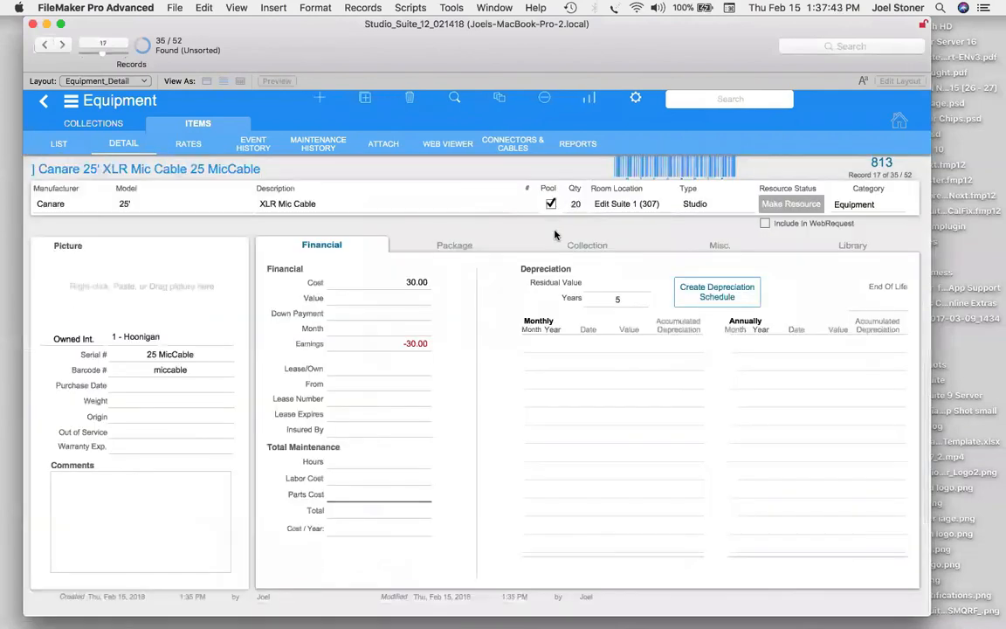
pyautogui.press('super+Down')
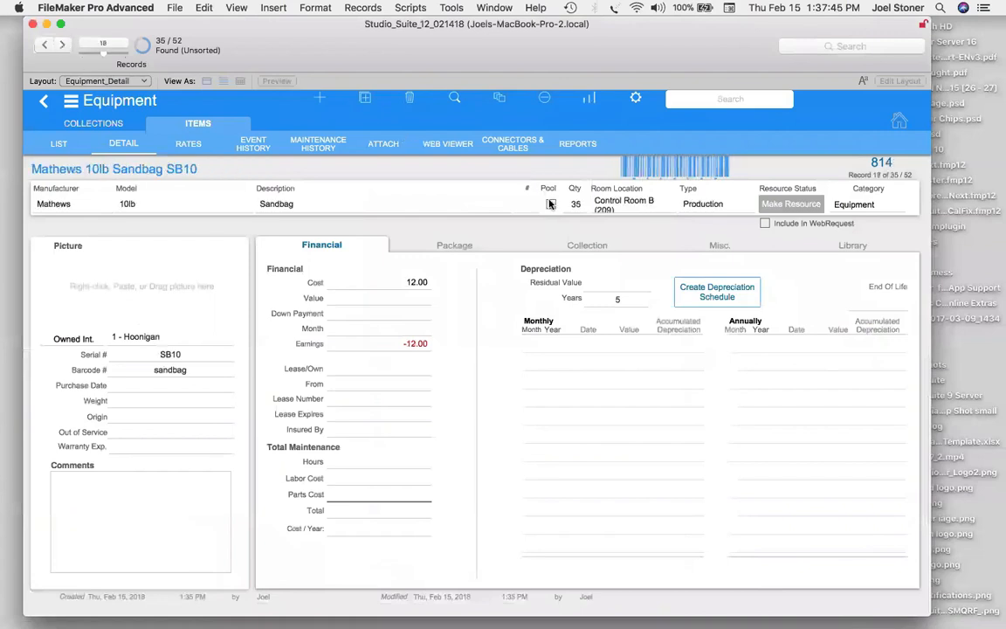
pyautogui.press('super+Down')
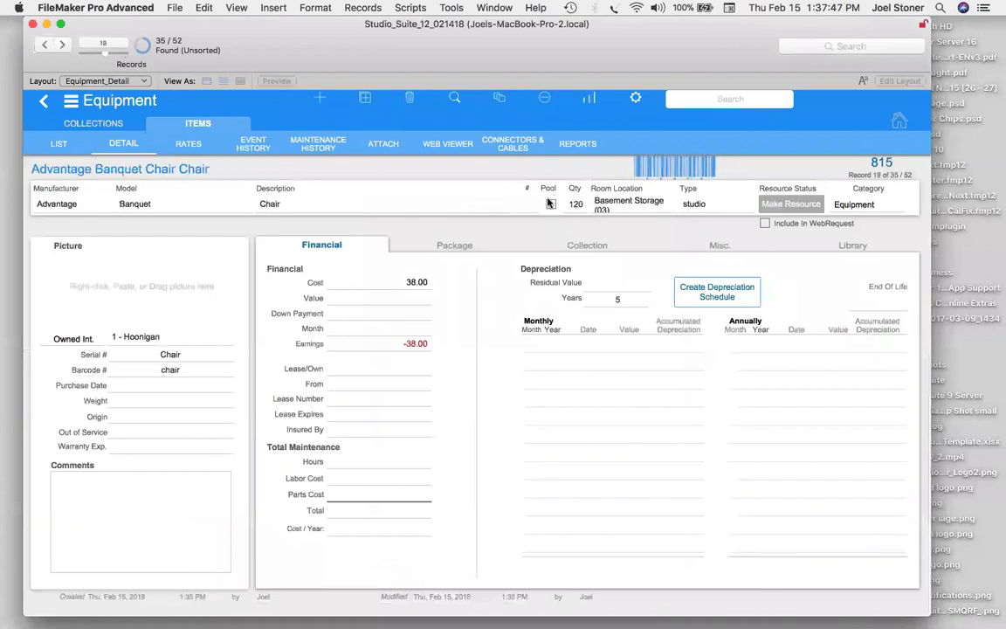
# Make the banquet chair, sandbag and XLR mic cable resources, choosing Stop Asking for calendar display, and return to the equipment list.
pyautogui.click(786, 206)
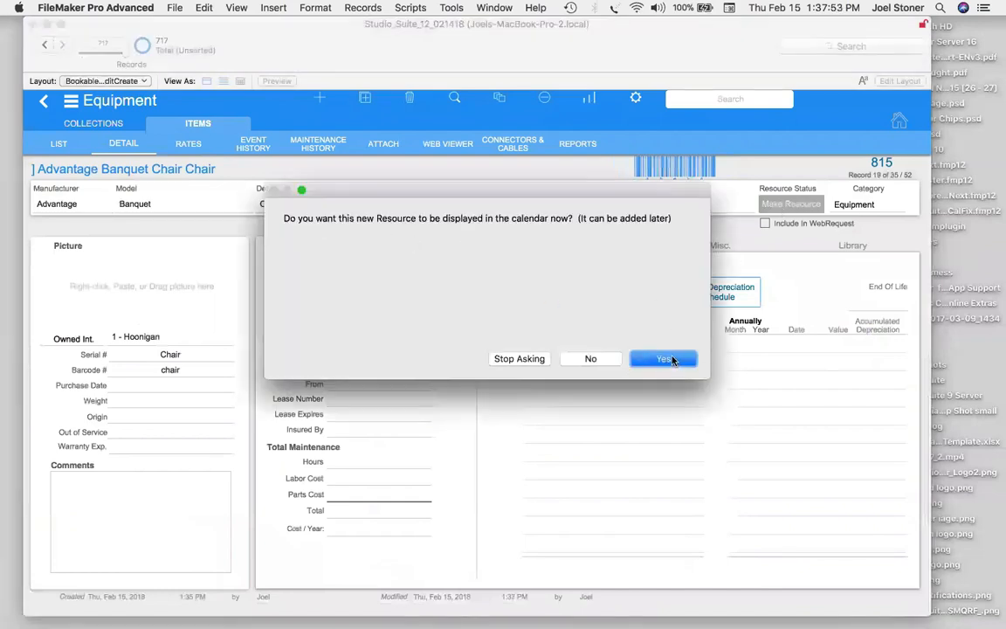
pyautogui.click(517, 359)
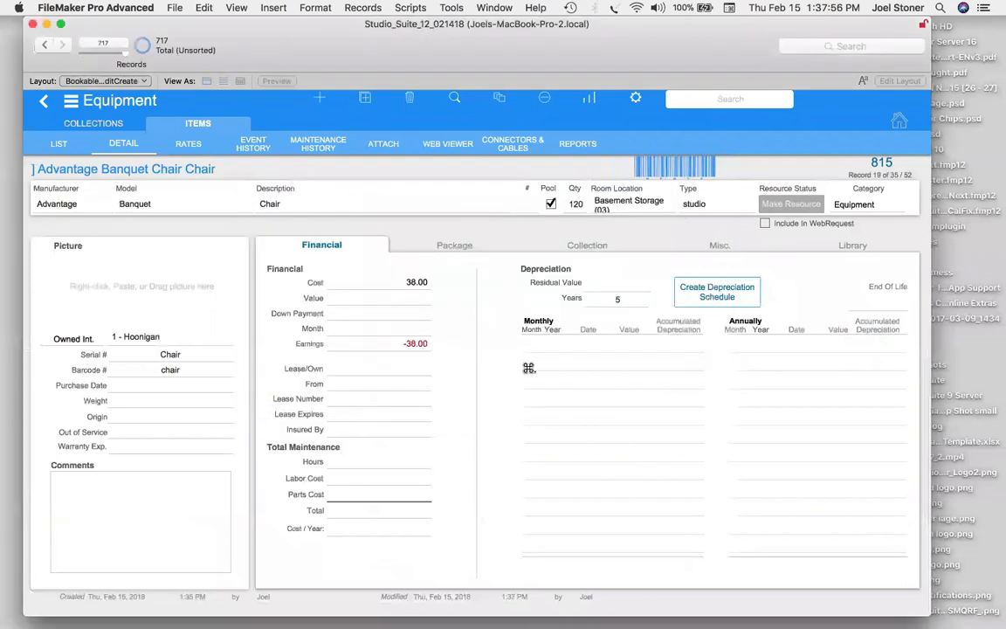
pyautogui.click(791, 206)
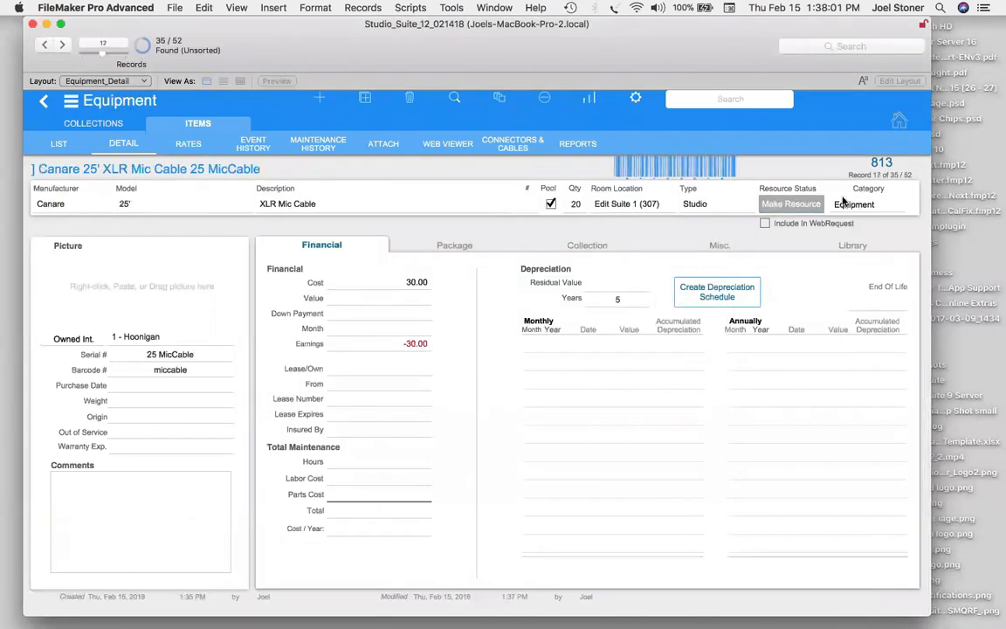
pyautogui.click(793, 204)
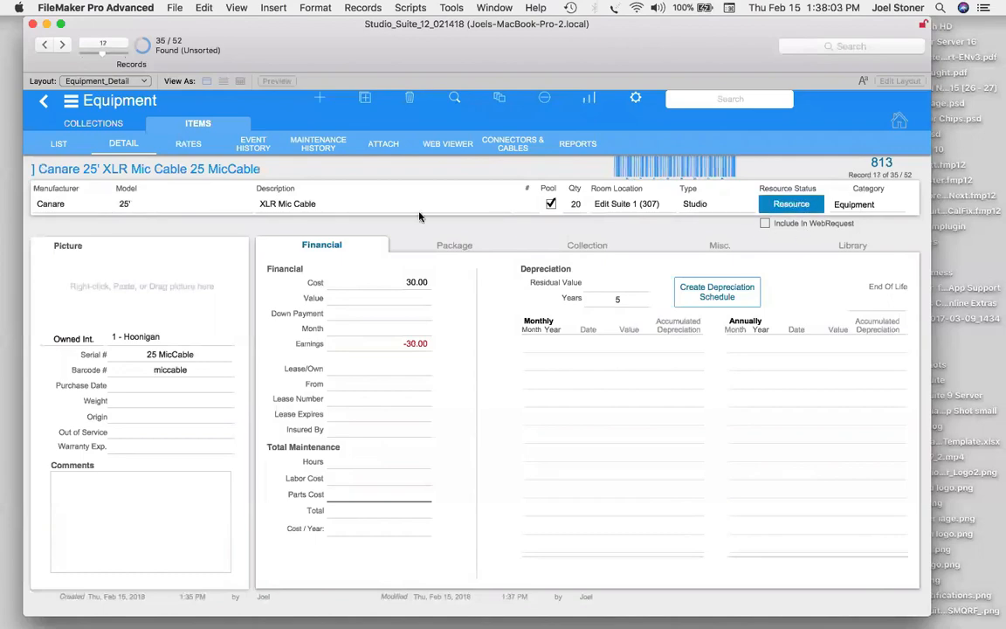
pyautogui.click(59, 143)
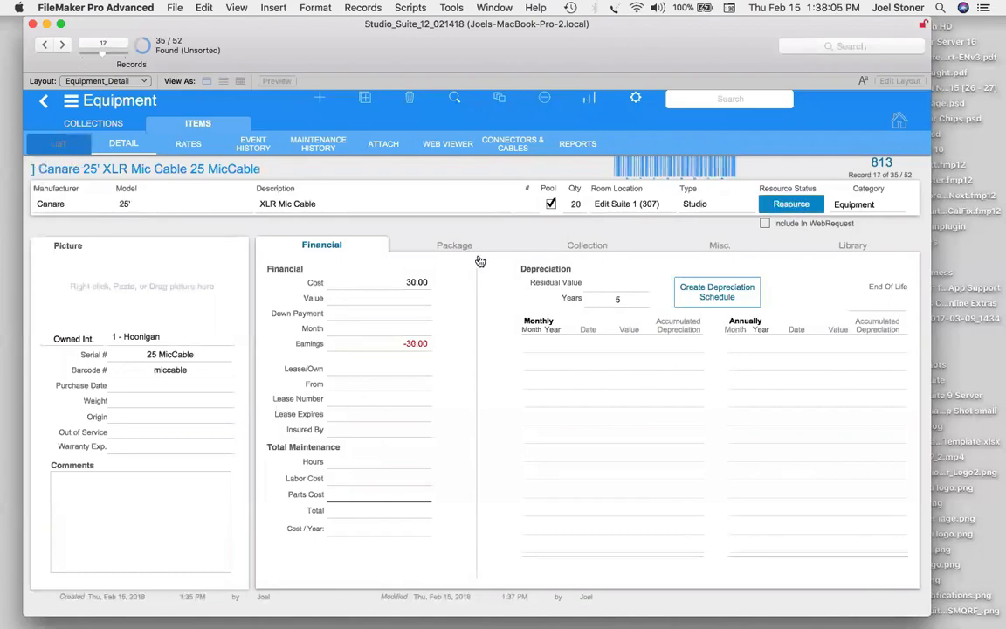
pyautogui.scroll(-10, 685, 349)
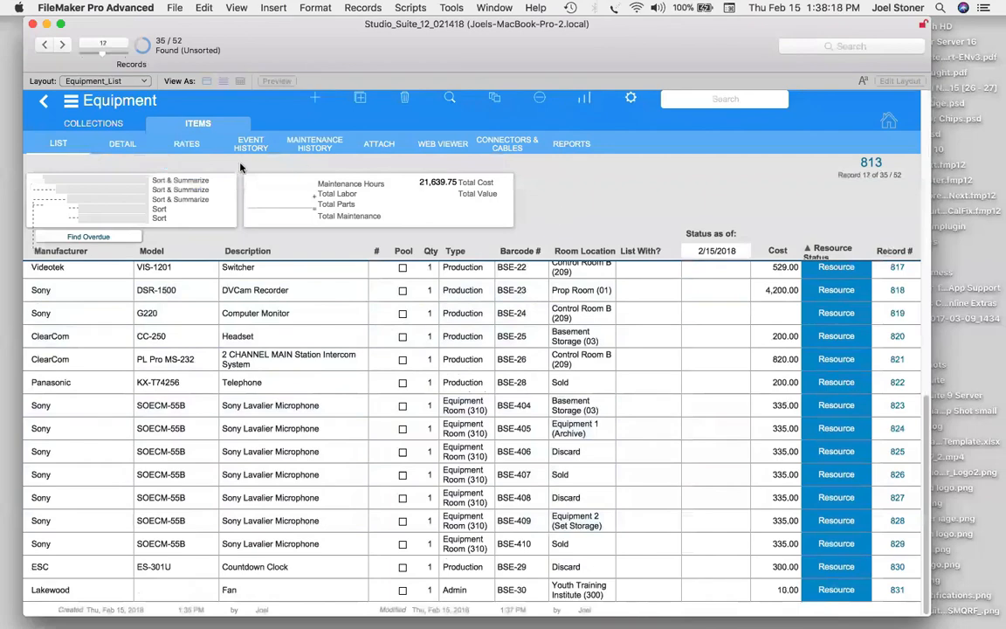
# Create a new equipment collection with manufacturer Sony and model X1000.
pyautogui.click(92, 125)
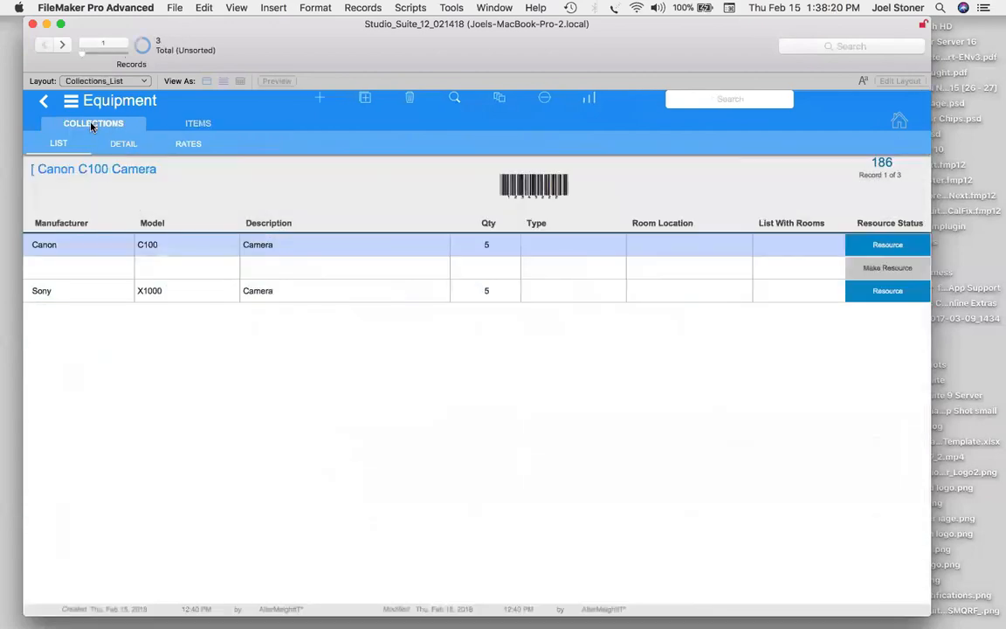
pyautogui.click(311, 105)
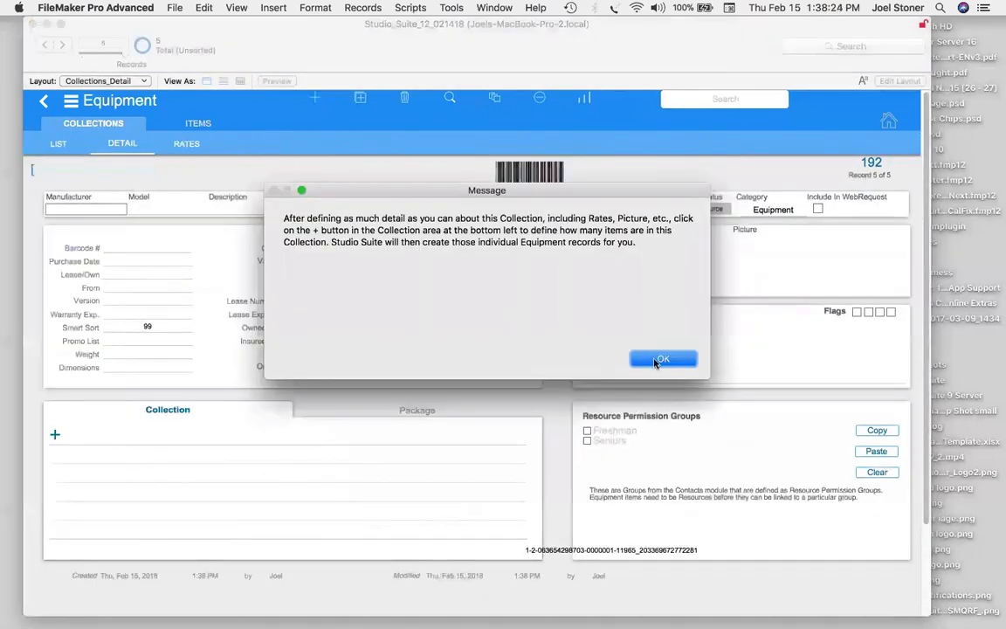
pyautogui.click(665, 359)
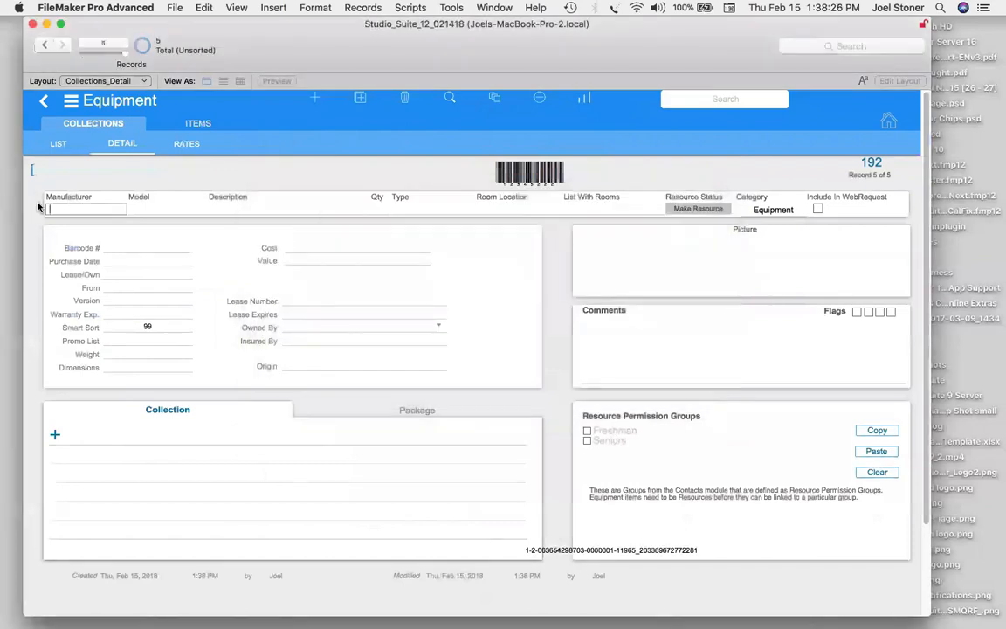
pyautogui.write('Sony')
pyautogui.click(143, 209)
pyautogui.write('X')
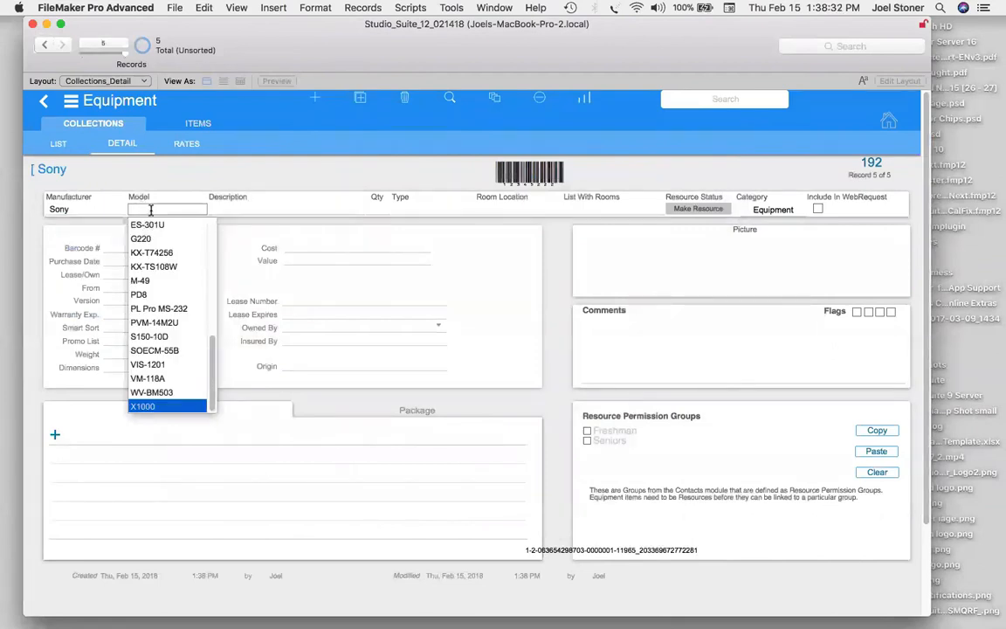
pyautogui.click(140, 405)
pyautogui.click(222, 211)
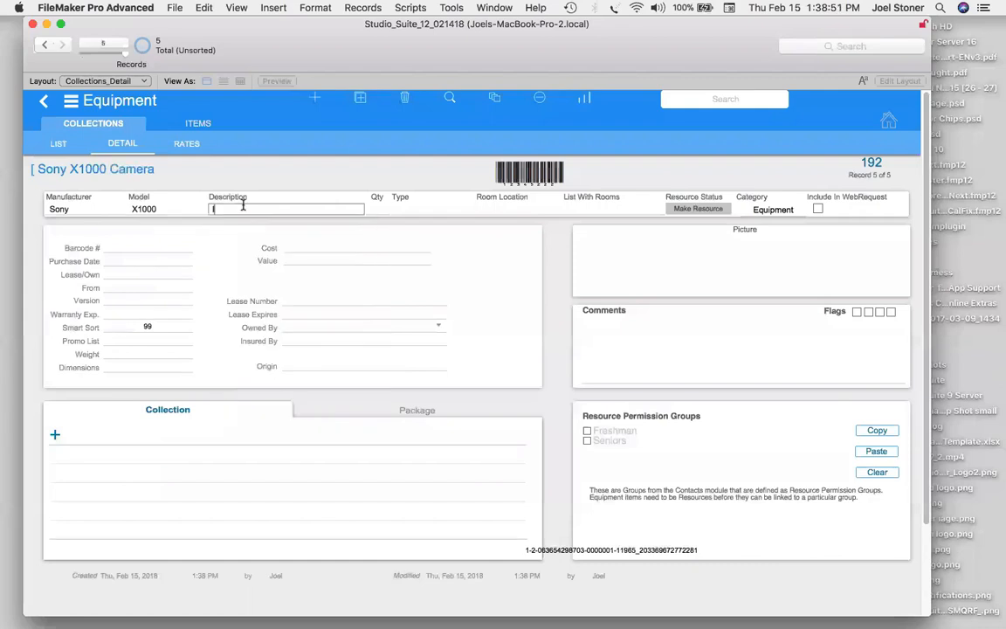
# Set the new Sony collection's description to lav mic and its model to X2000.
pyautogui.write('lav mic')
pyautogui.click(167, 209)
pyautogui.press('BackSpace')
pyautogui.press('BackSpace')
pyautogui.press('BackSpace')
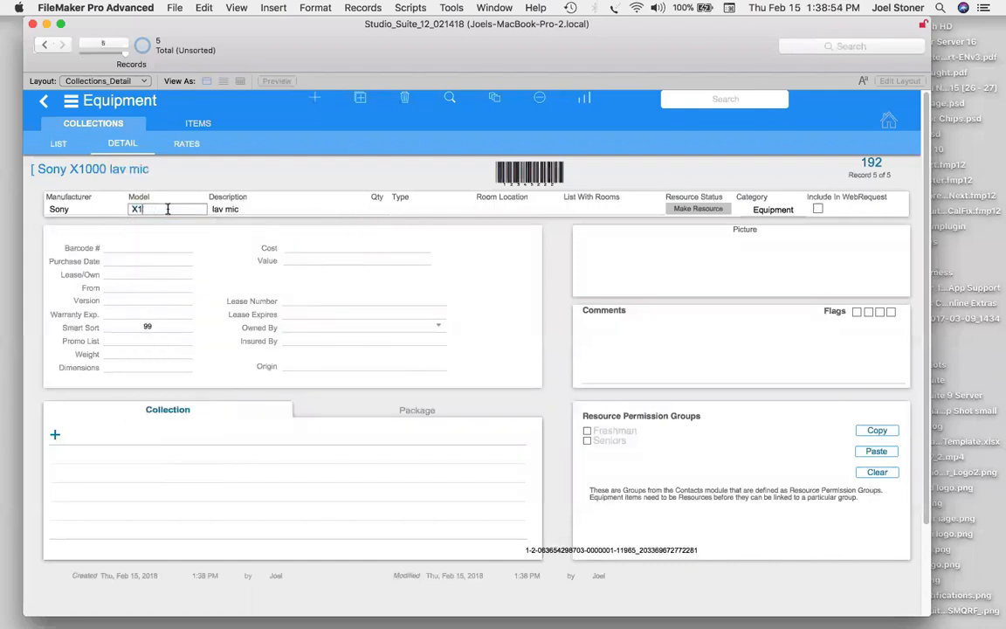
pyautogui.write('2000')
pyautogui.press('Return')
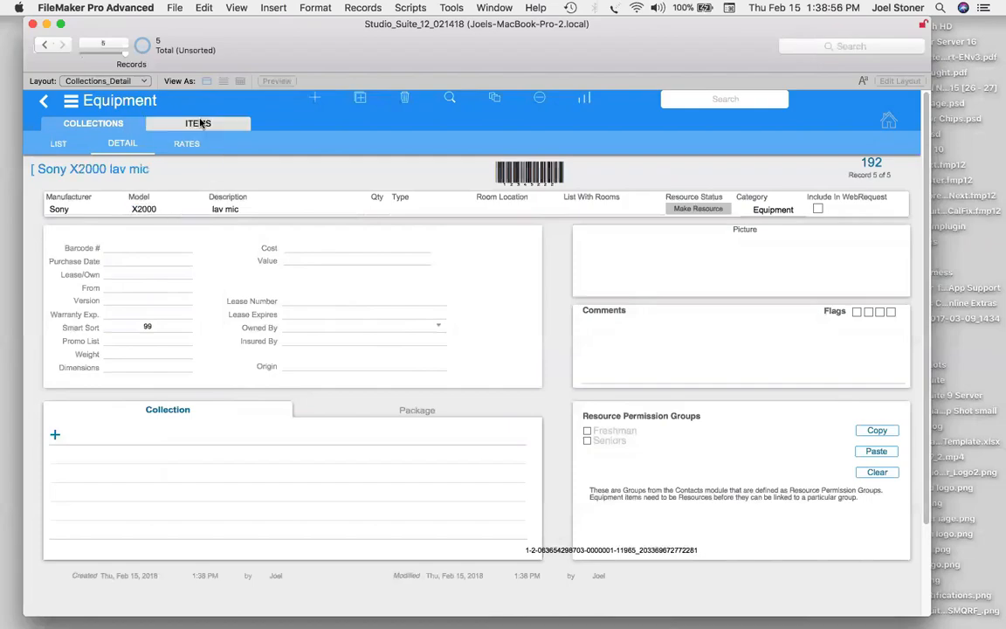
# Link the Sony Lavalier Microphone with barcode BSE-409 to the Sony X2000 lav mic collection.
pyautogui.click(200, 123)
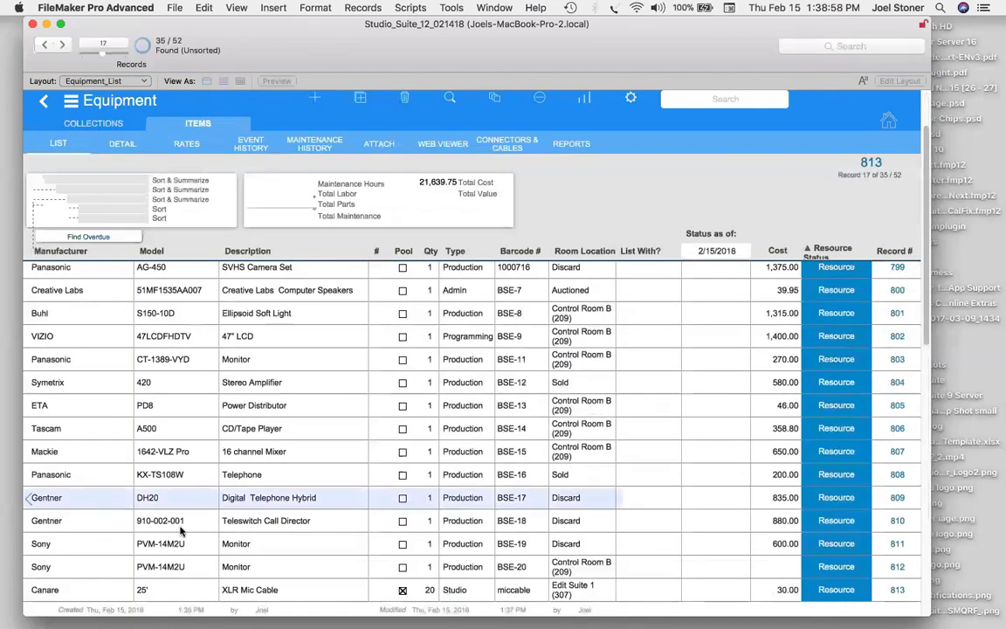
pyautogui.scroll(-10, 188, 524)
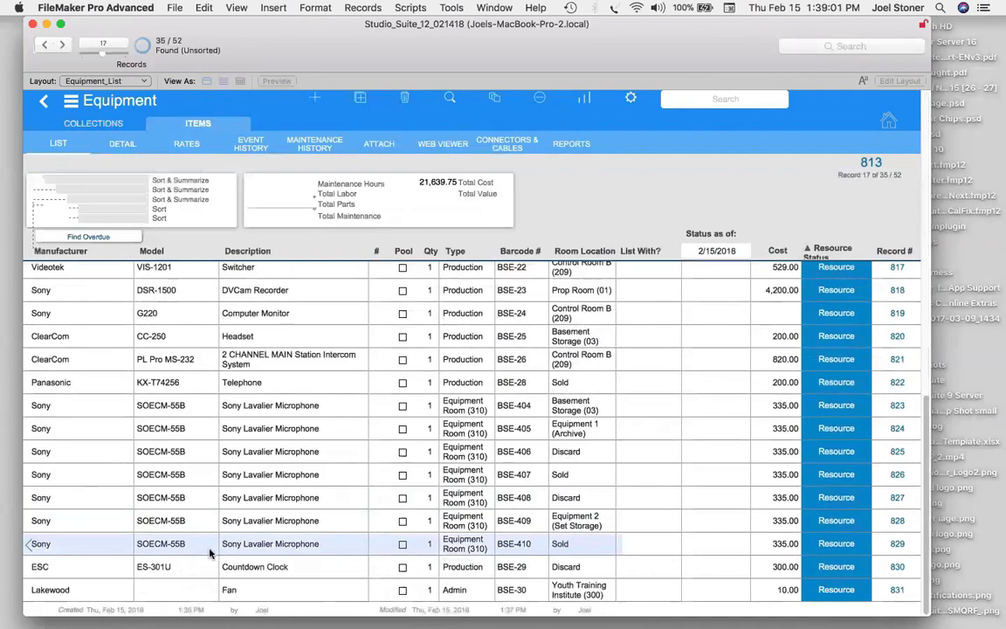
pyautogui.click(156, 521)
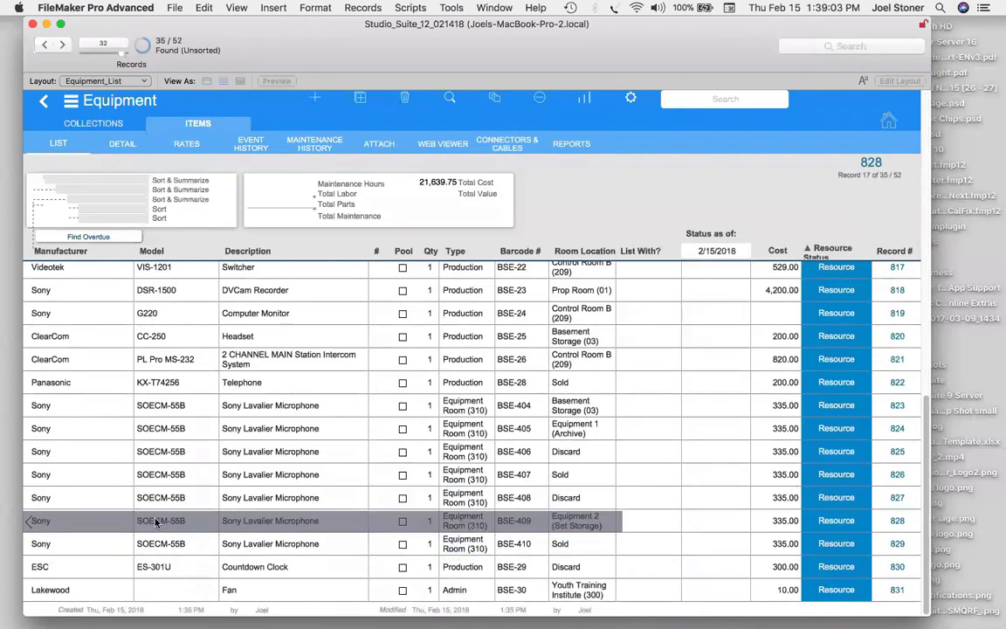
pyautogui.click(156, 522)
pyautogui.click(563, 246)
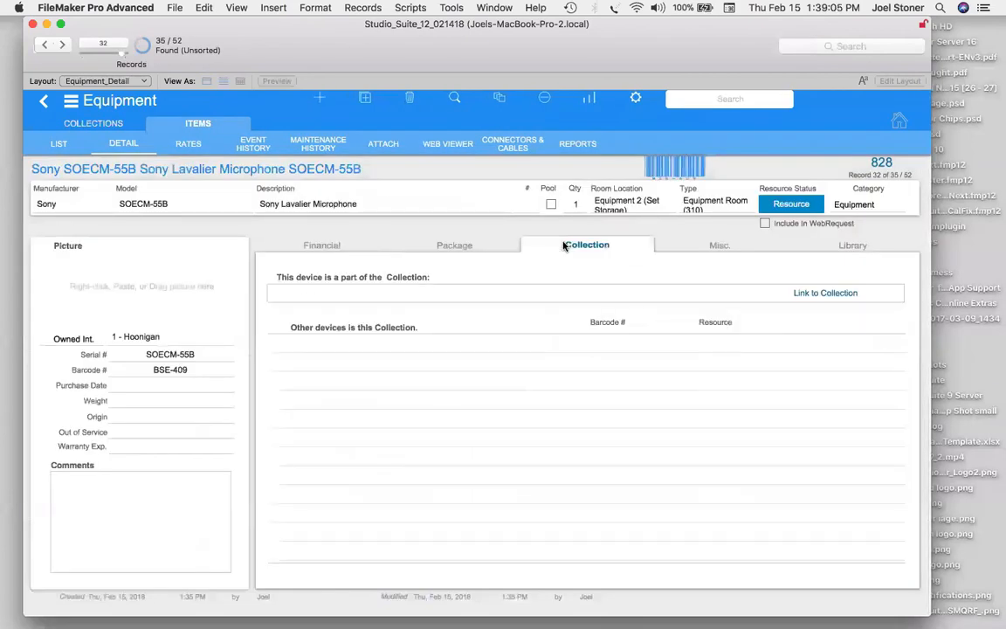
pyautogui.click(808, 293)
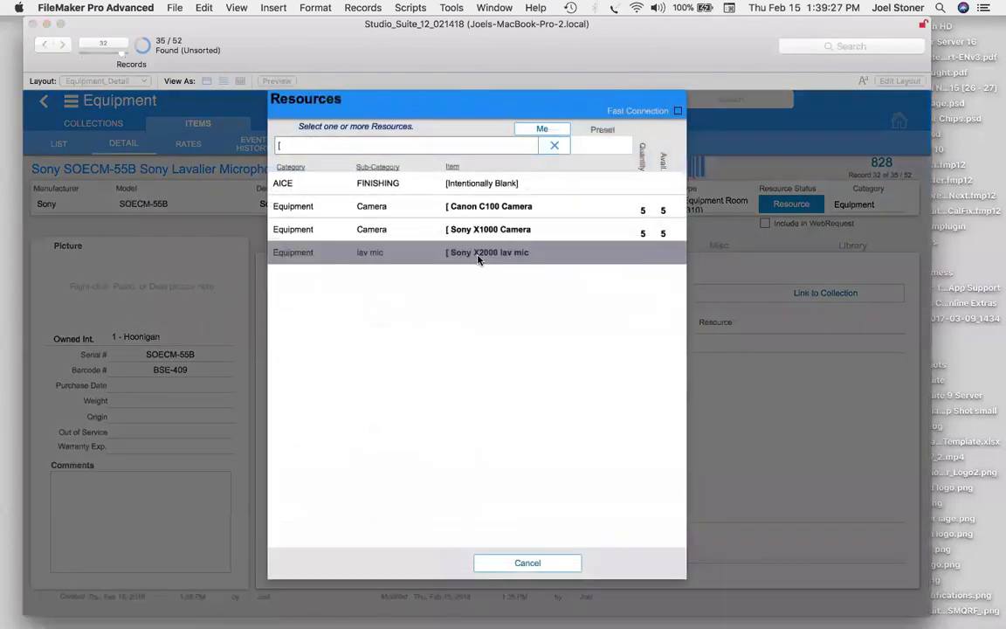
pyautogui.click(478, 255)
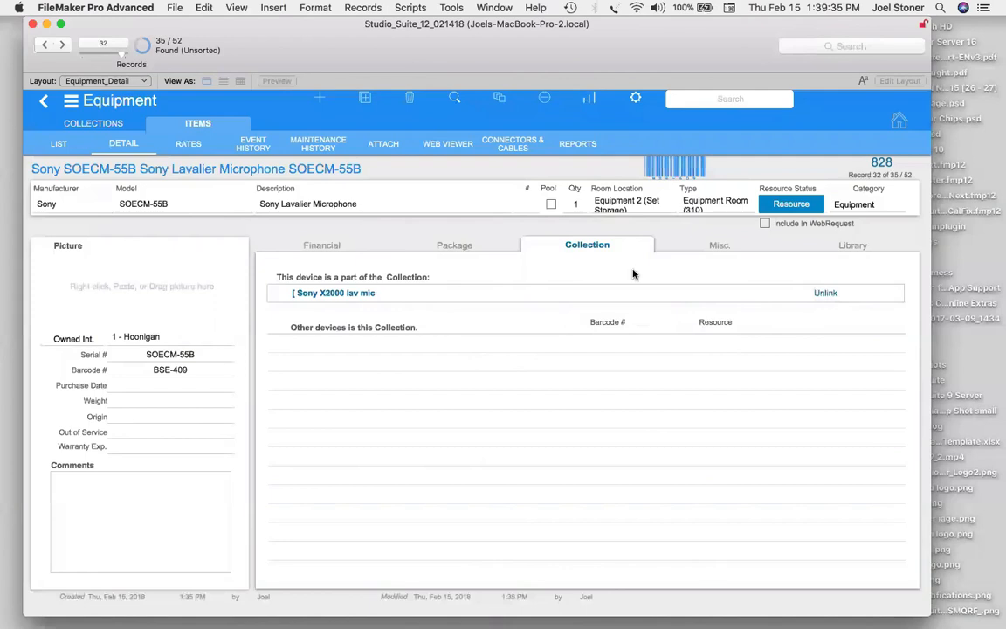
# Remove the Sony X2000 lav mic collection's resource status and permanently delete that collection.
pyautogui.click(76, 124)
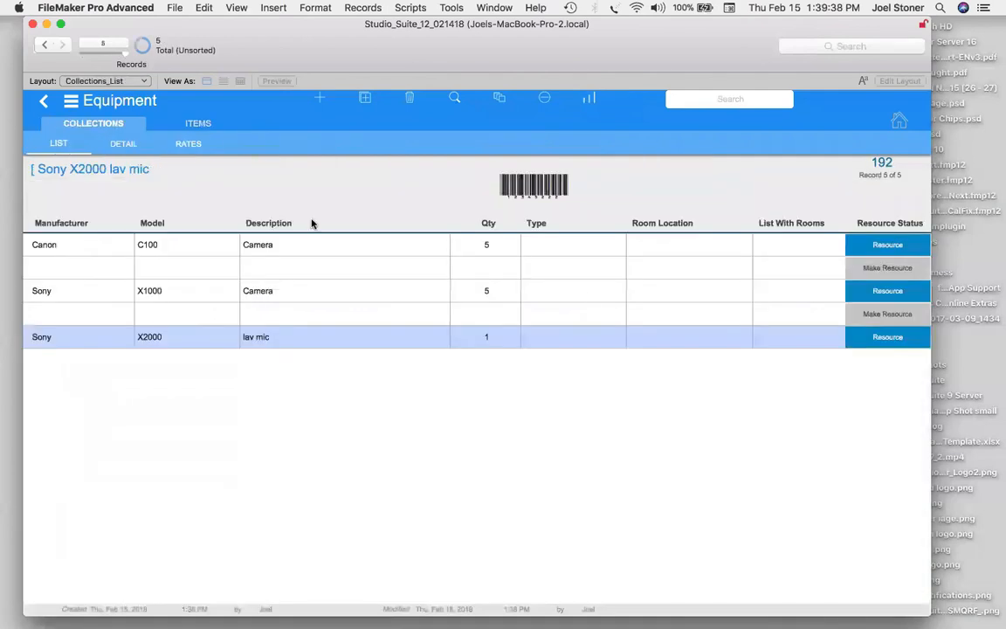
pyautogui.click(856, 337)
pyautogui.click(586, 361)
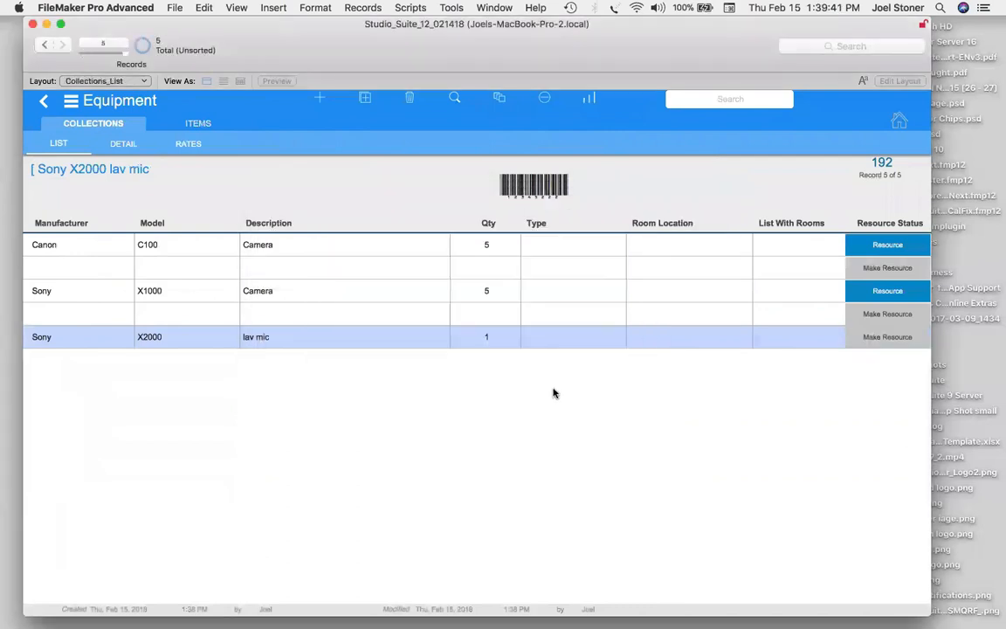
pyautogui.click(410, 98)
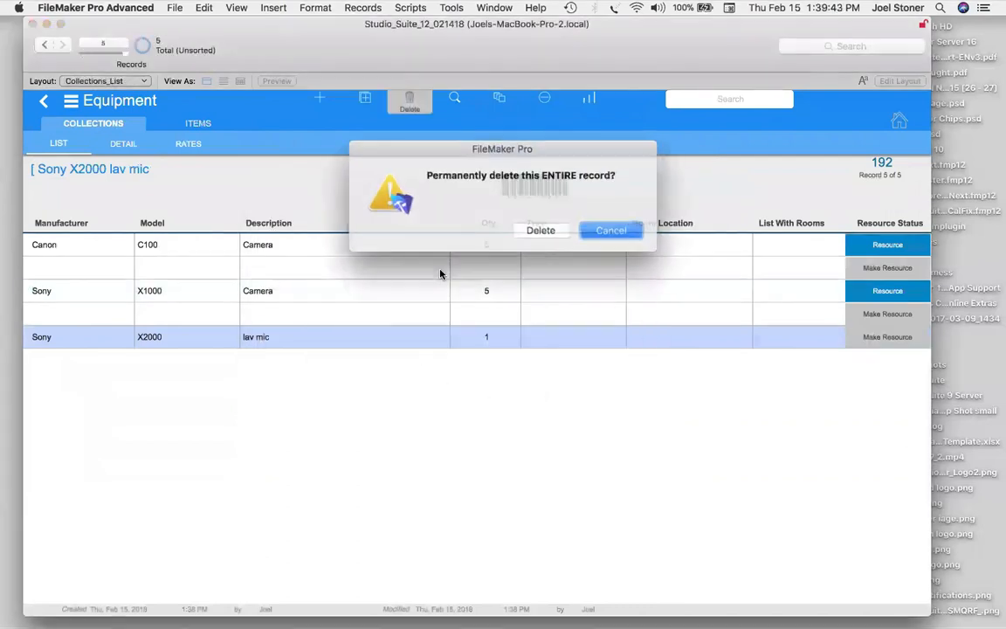
pyautogui.click(541, 229)
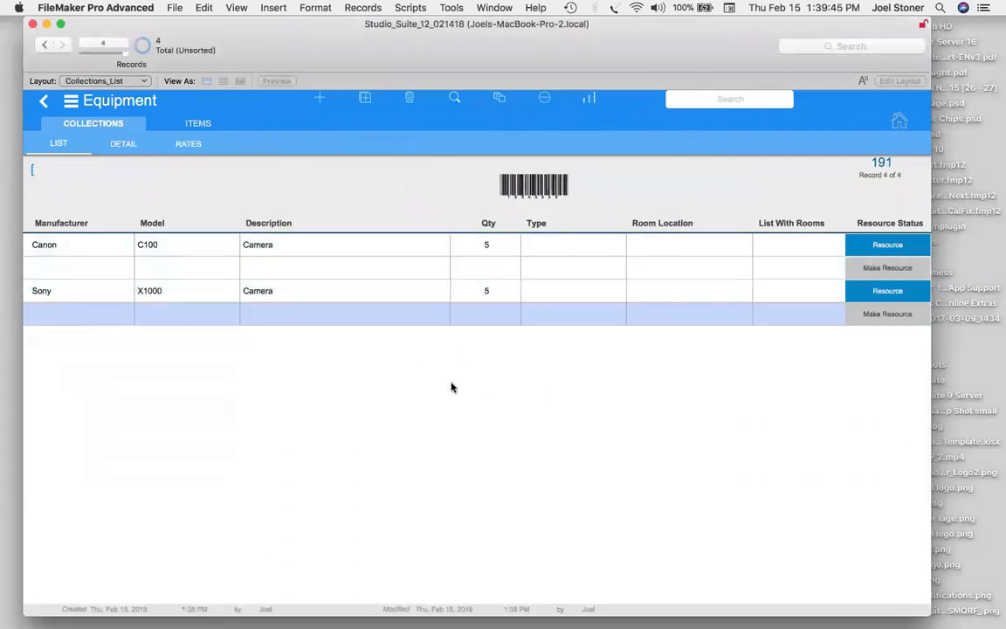
# Build collections from the current found set of imported equipment records, and open the list of collections.
pyautogui.click(170, 127)
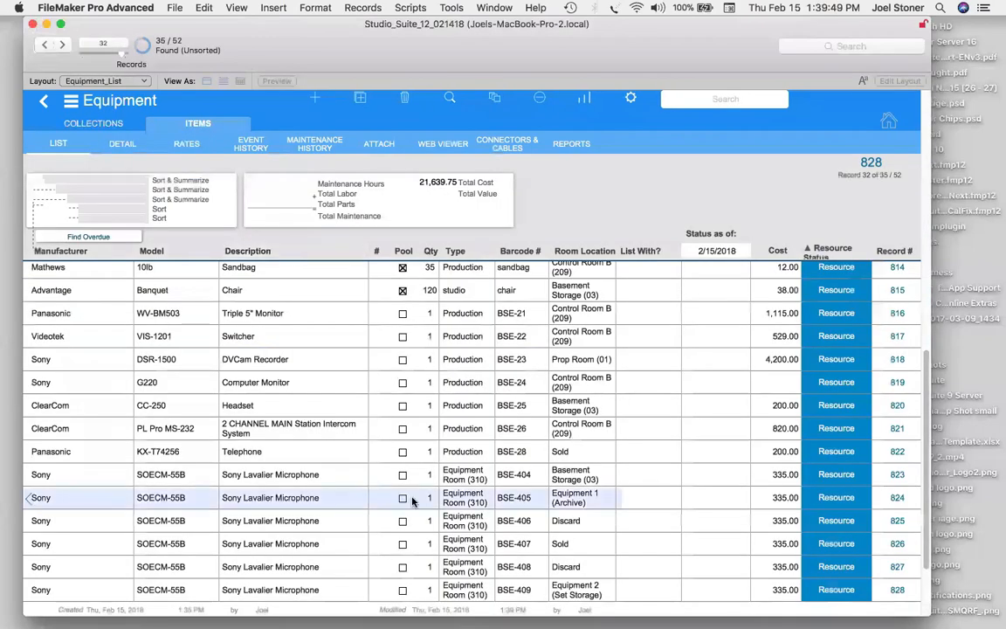
pyautogui.scroll(-3, 418, 500)
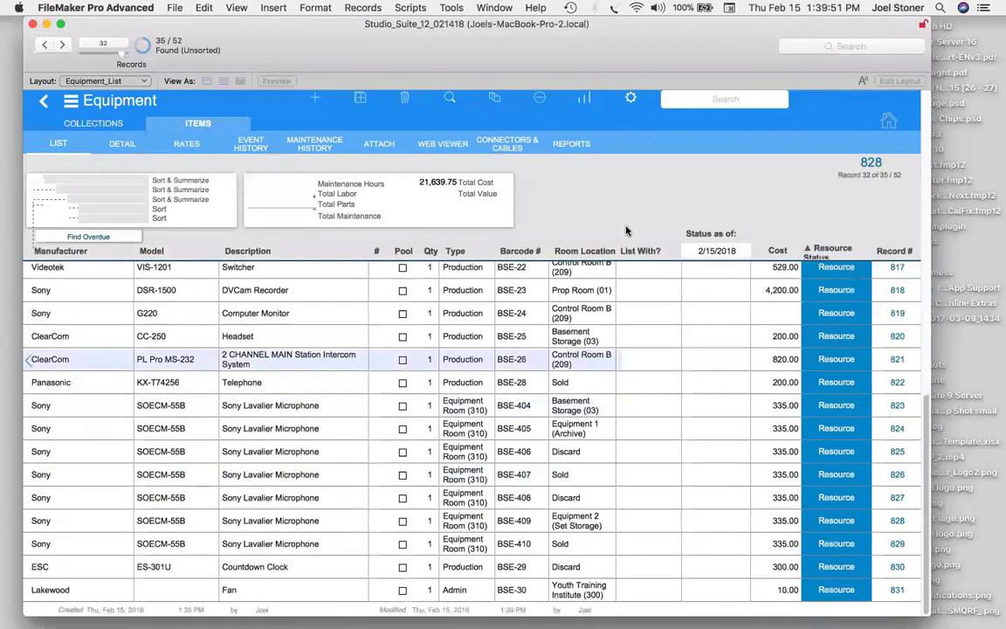
pyautogui.click(631, 103)
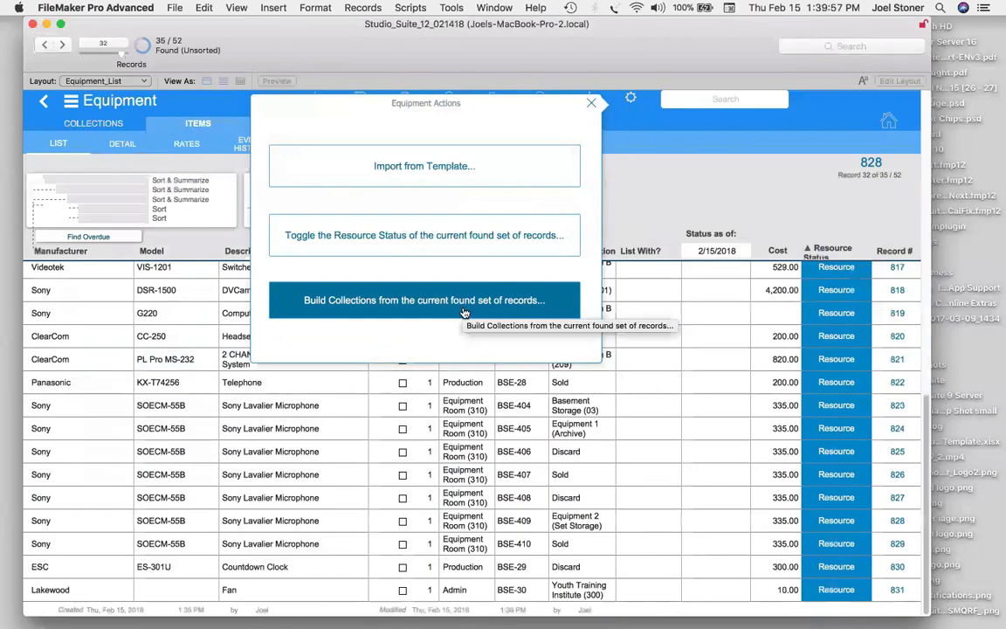
pyautogui.click(462, 310)
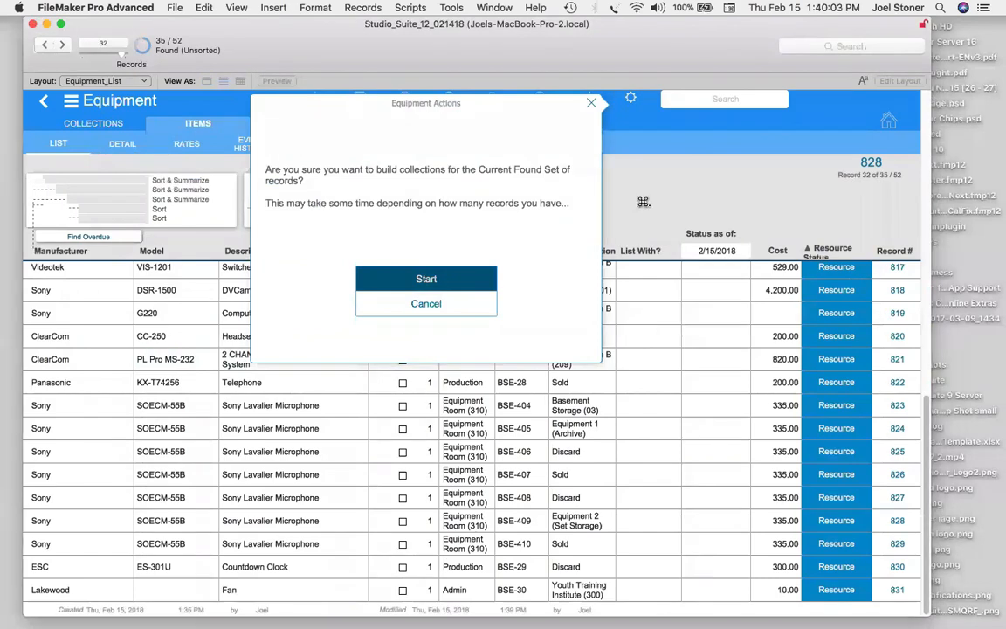
pyautogui.press('Return')
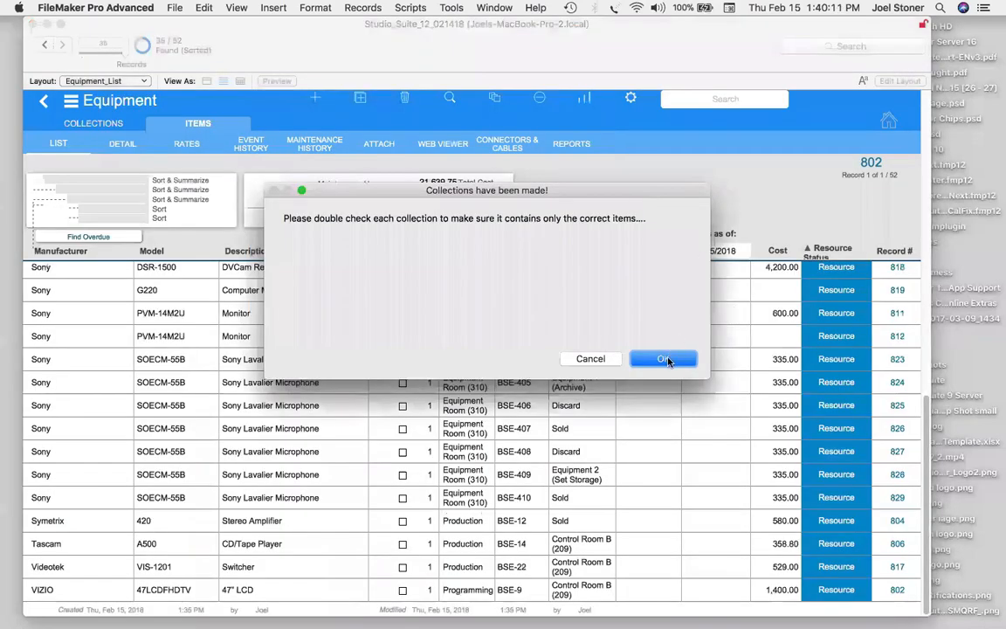
pyautogui.click(666, 359)
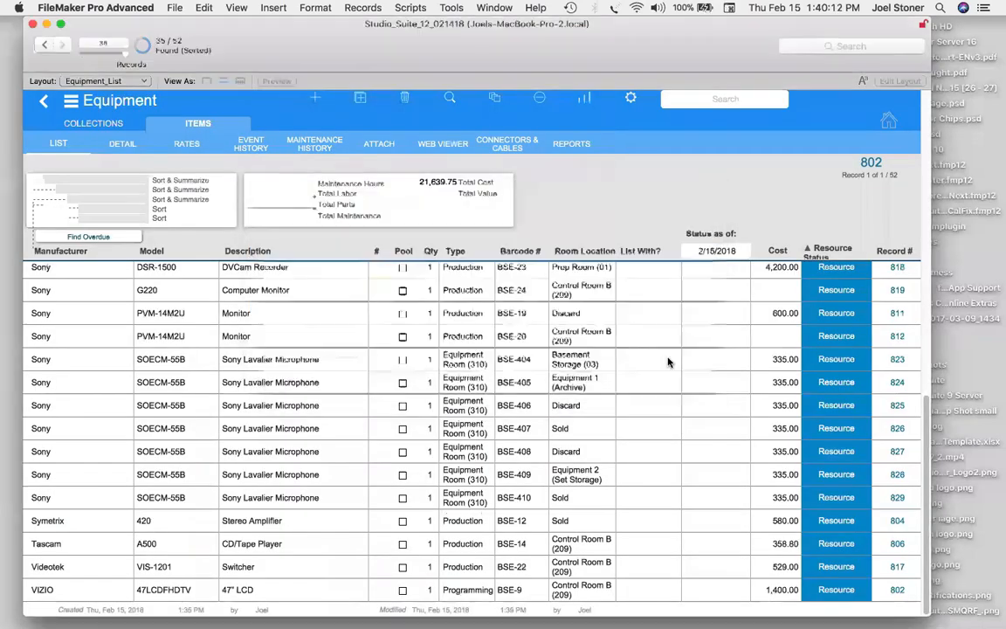
pyautogui.click(79, 128)
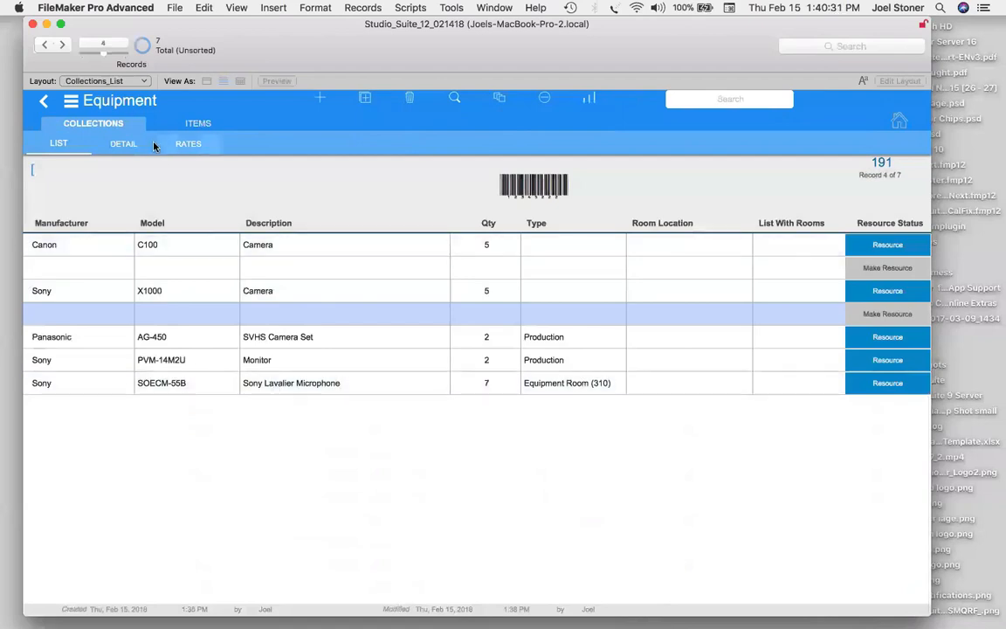
# Go to the Projects module and create a new project named Equip Webinar.
pyautogui.click(116, 103)
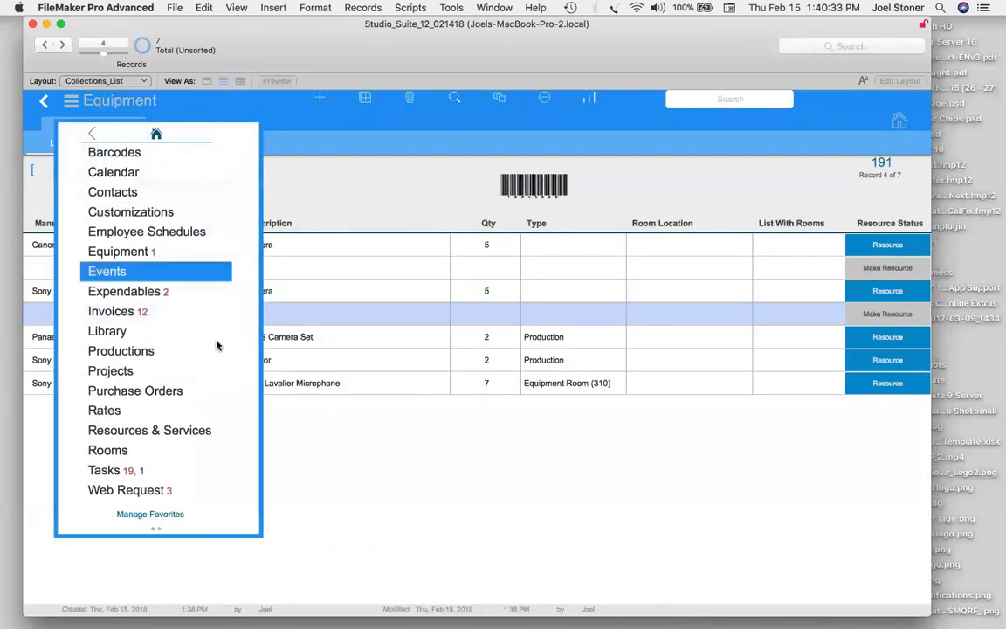
pyautogui.click(177, 372)
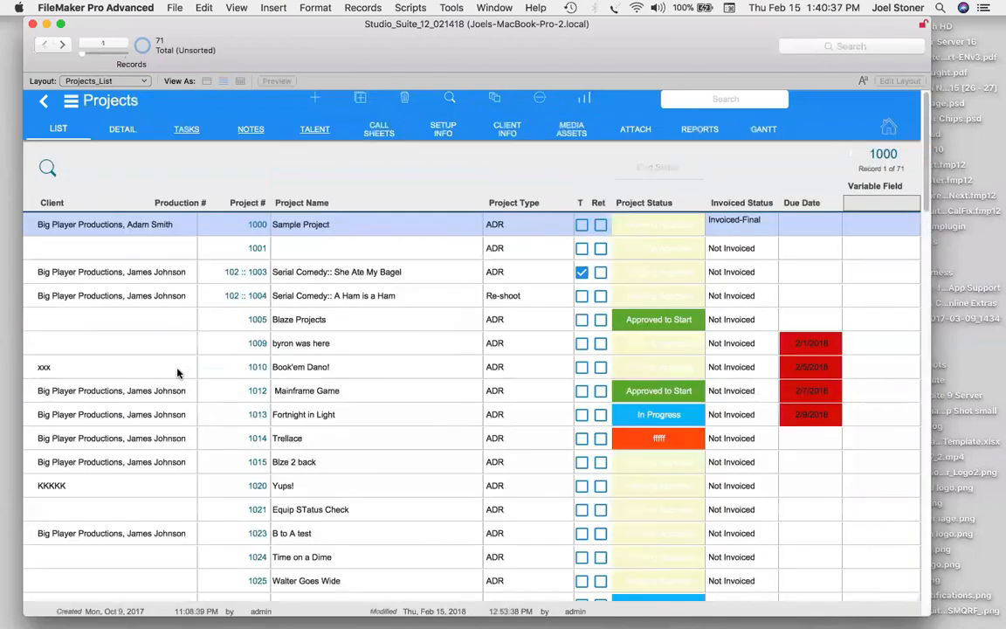
pyautogui.click(319, 106)
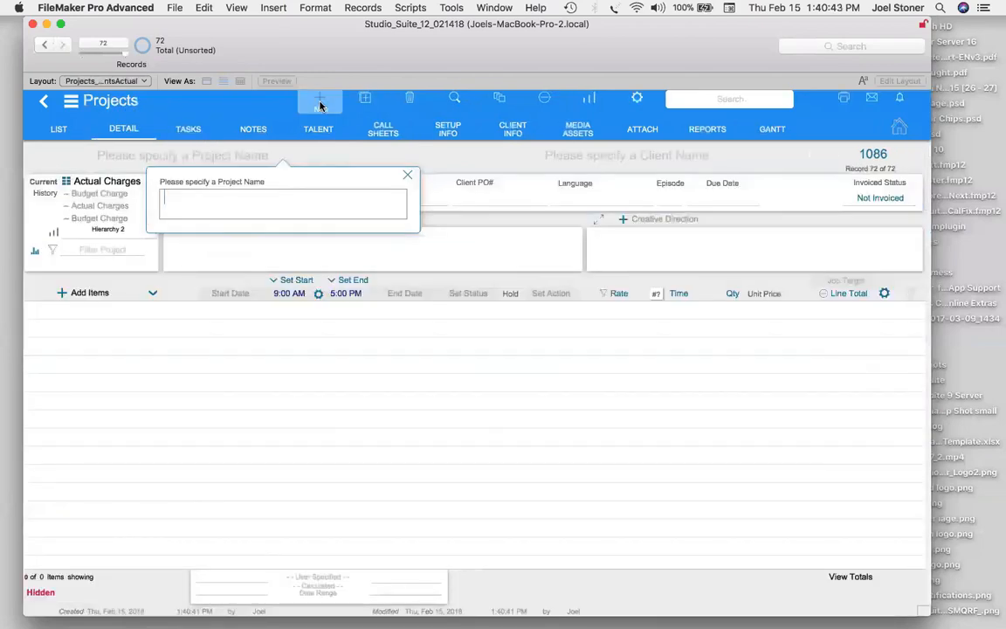
pyautogui.write('Eqi')
pyautogui.write('up Webinar')
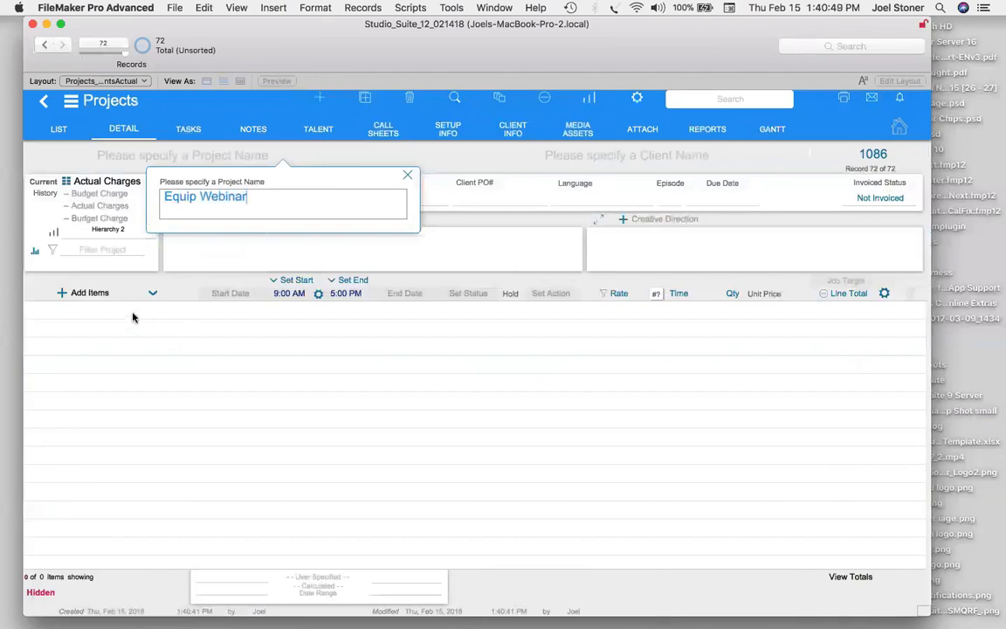
pyautogui.click(133, 317)
# Book 3 of the Sony X1000 Camera collection for Fri, Feb 16, 2018, and add them to the project.
pyautogui.click(91, 294)
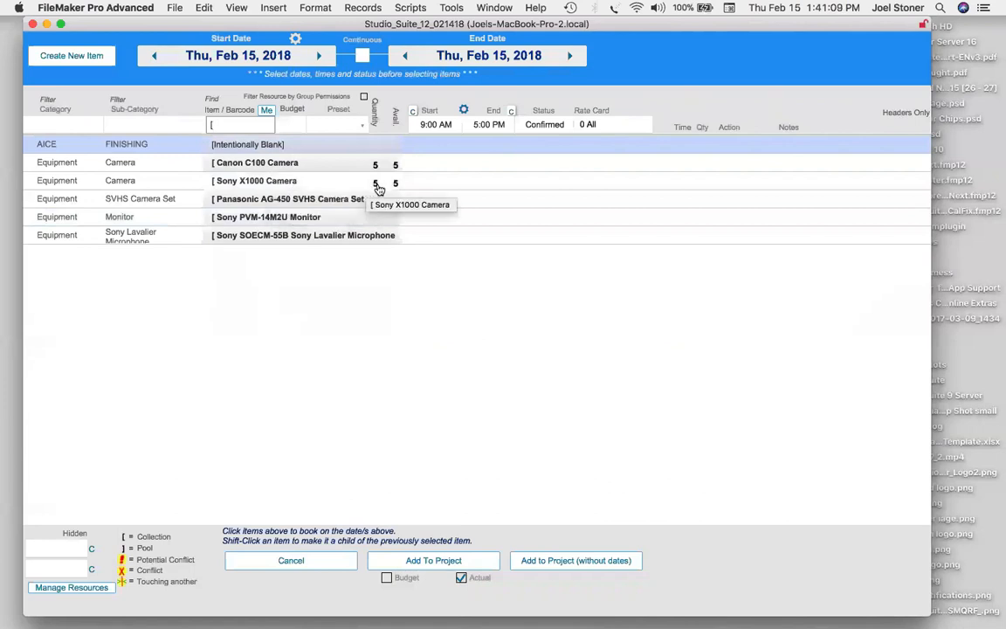
pyautogui.click(253, 183)
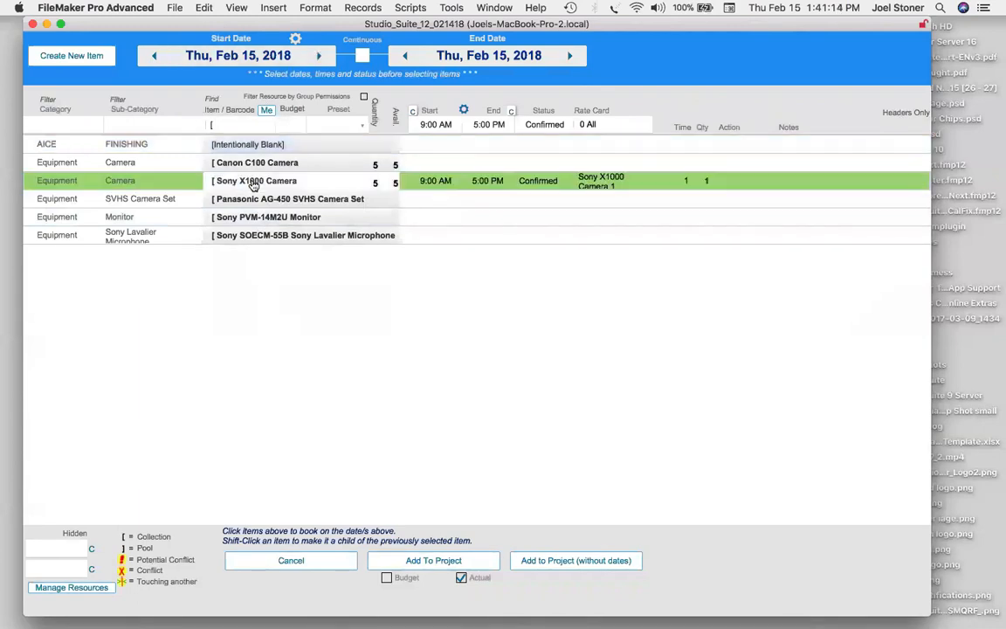
pyautogui.click(319, 56)
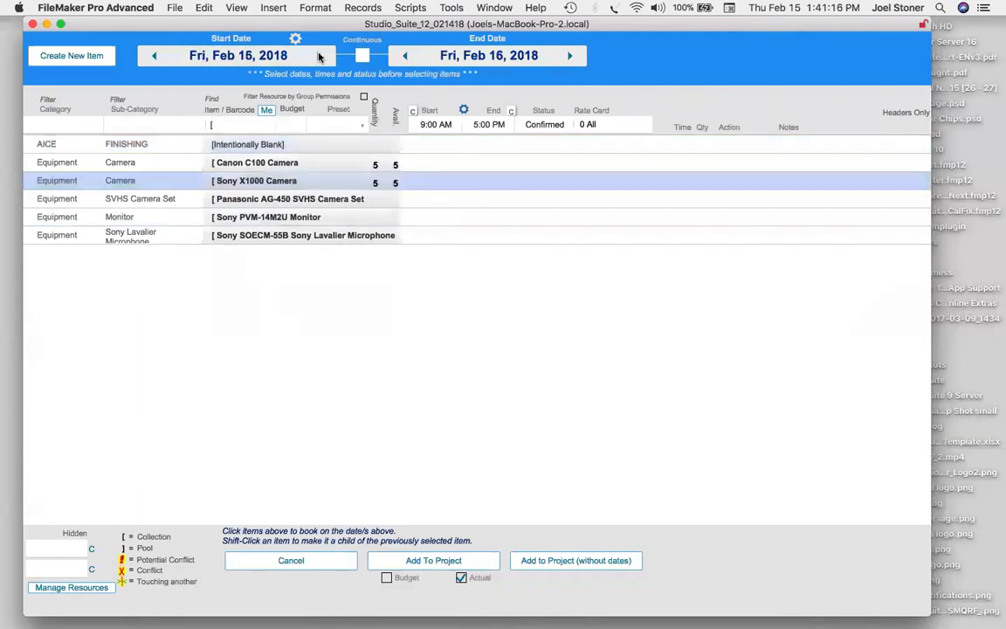
pyautogui.click(253, 182)
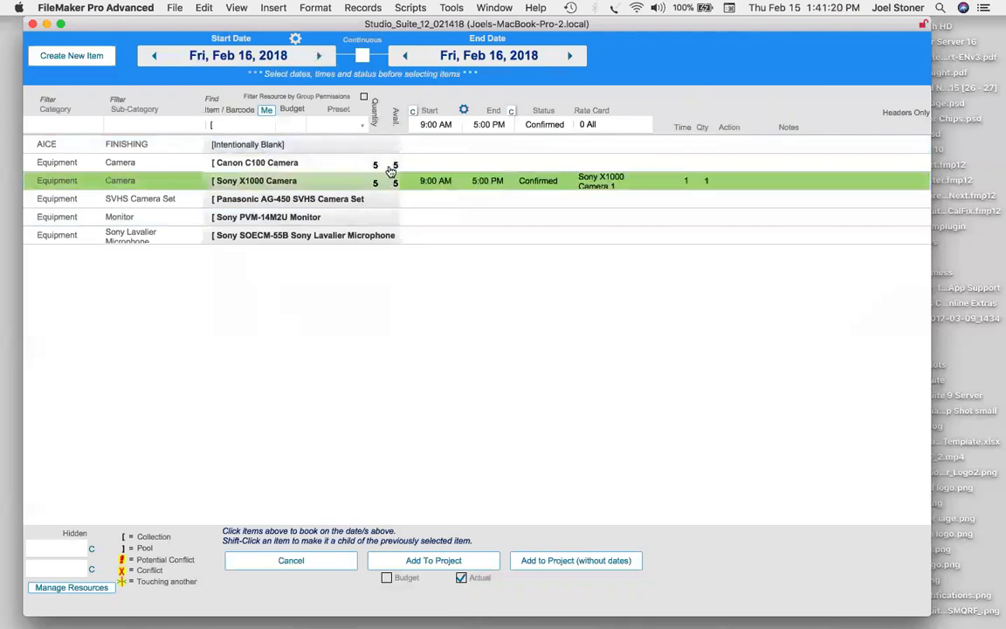
pyautogui.click(707, 182)
pyautogui.write('3')
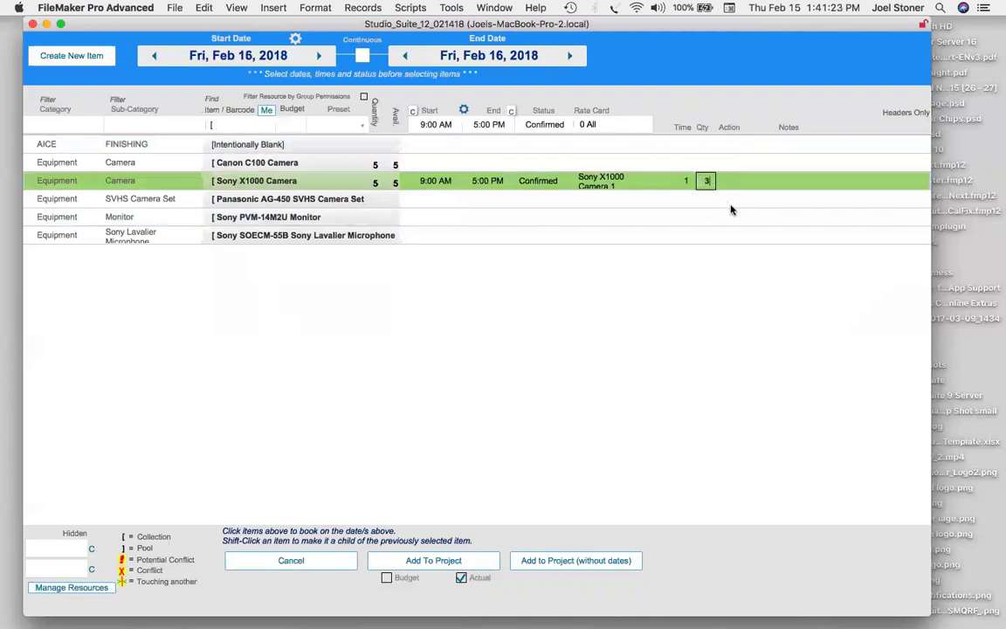
pyautogui.press('Return')
pyautogui.click(454, 563)
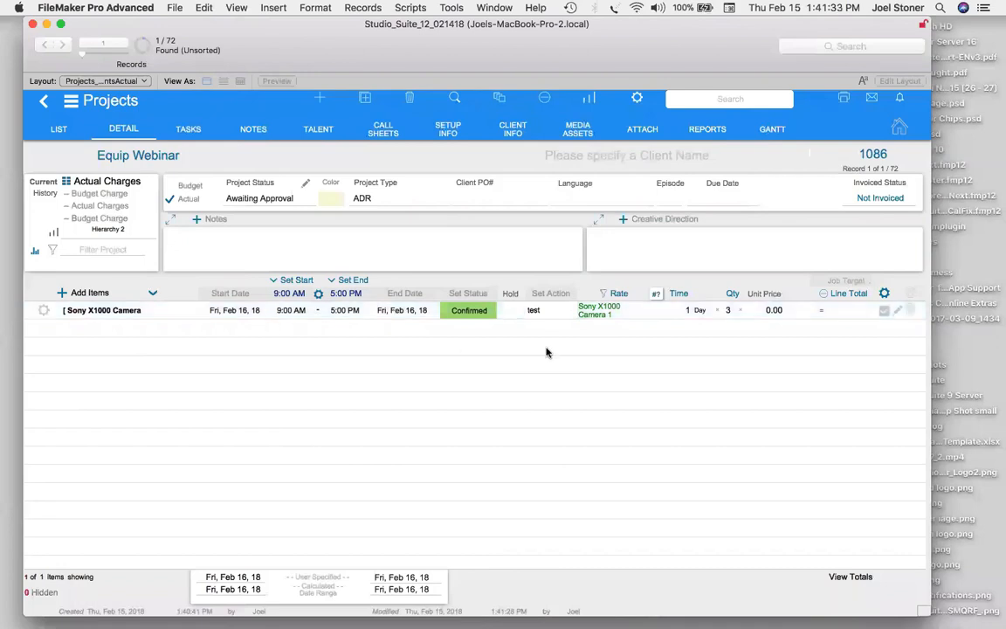
# Filter the bookable resources to the Equipment category and add ARRI ALEXA Camera 1351685 to the project despite its conflicts.
pyautogui.click(770, 320)
pyautogui.click(71, 293)
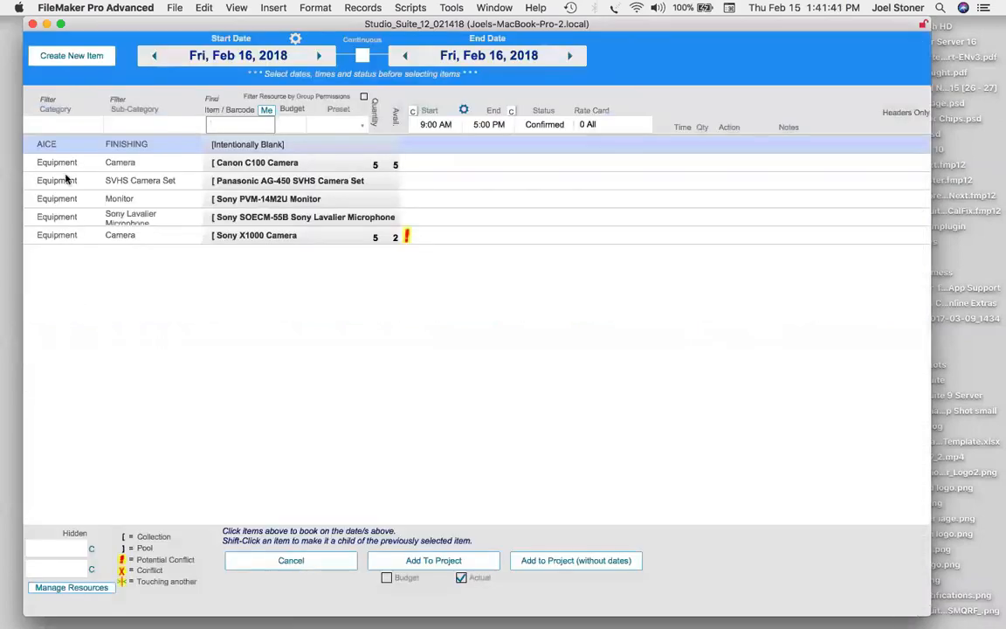
pyautogui.click(48, 123)
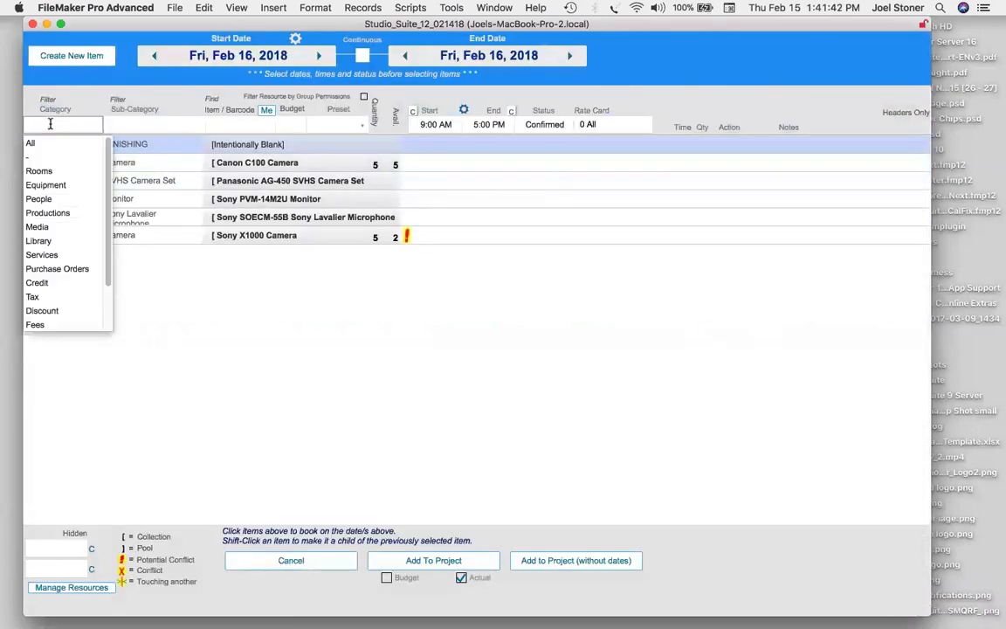
pyautogui.click(49, 184)
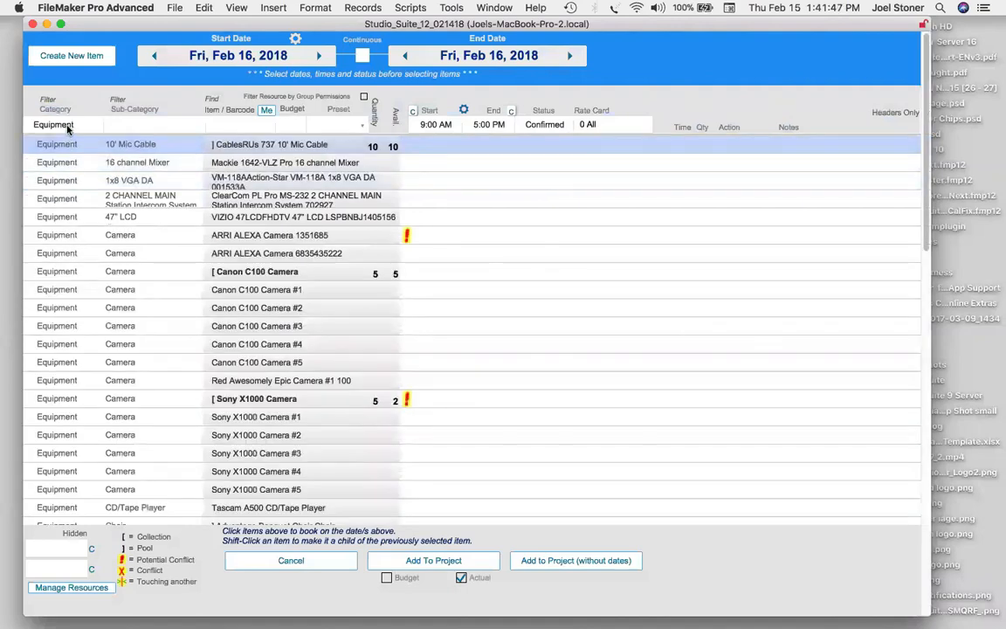
pyautogui.click(66, 126)
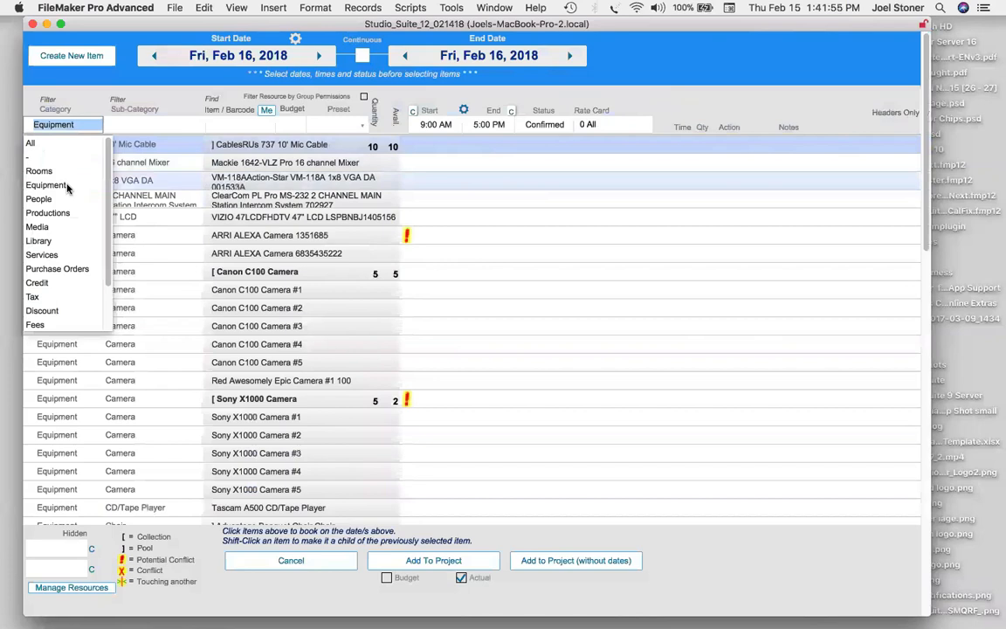
pyautogui.click(93, 96)
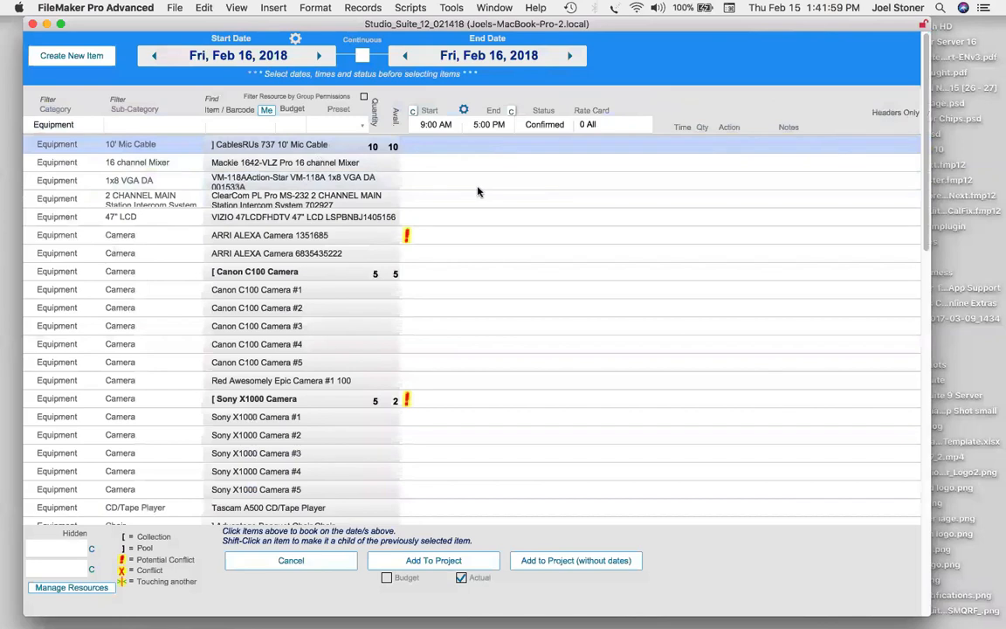
pyautogui.click(265, 240)
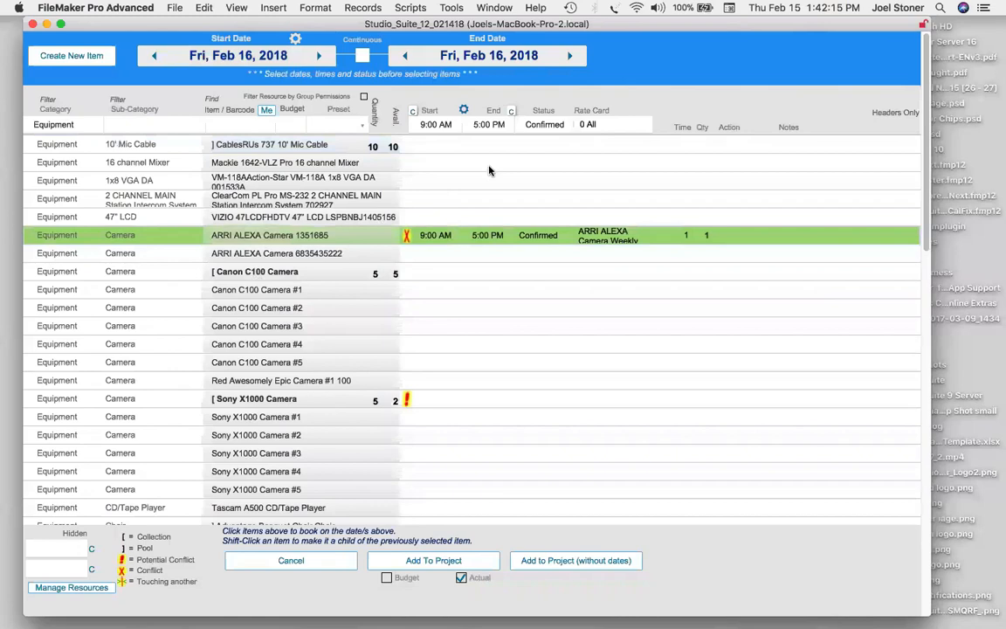
pyautogui.click(430, 564)
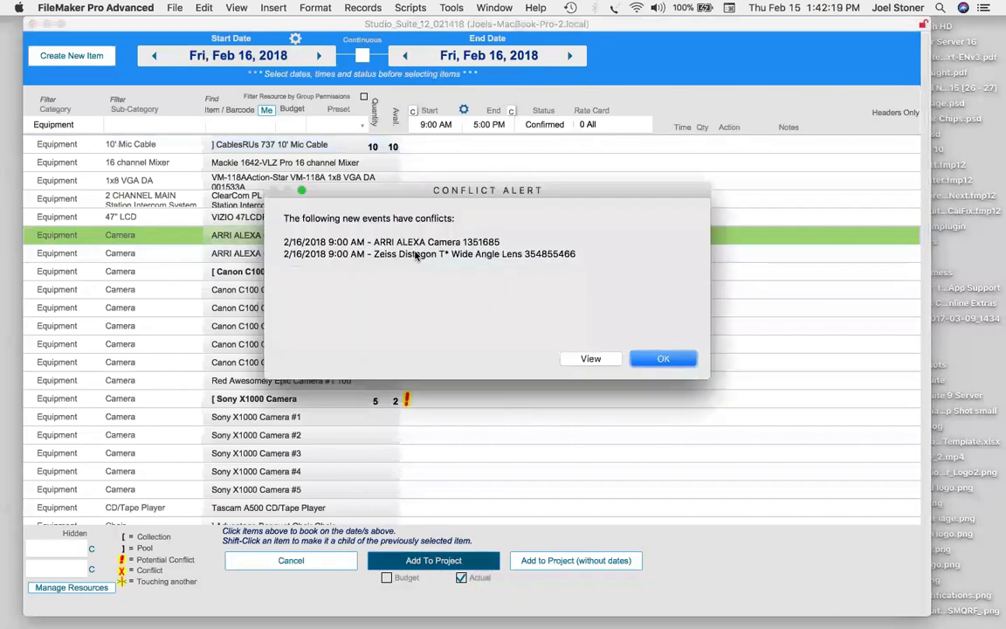
pyautogui.click(657, 359)
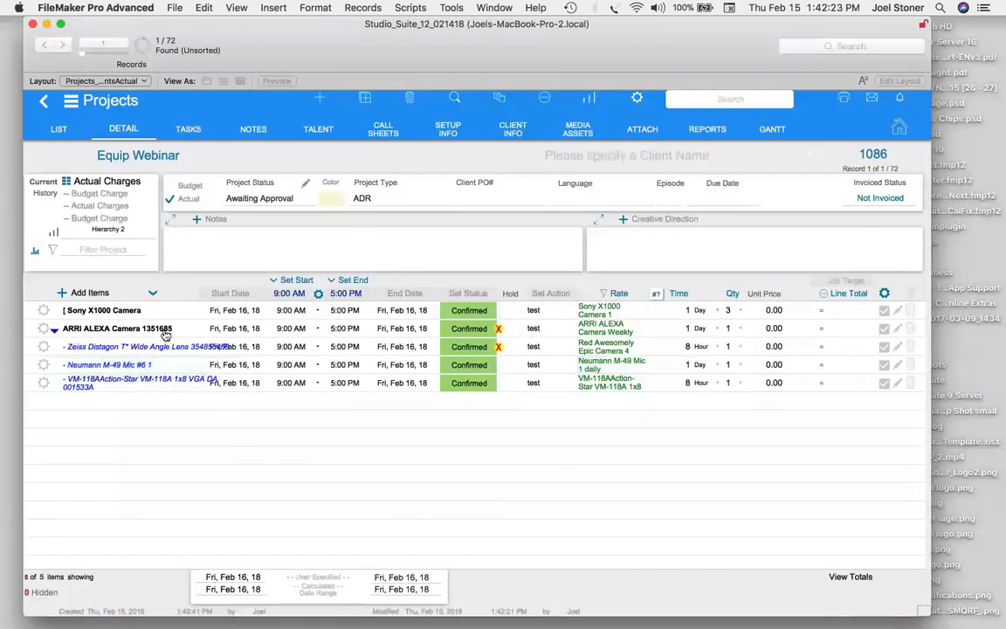
# Collapse and expand the accessories under the ARRI ALEXA Camera line to review the kit.
pyautogui.click(55, 330)
pyautogui.click(55, 331)
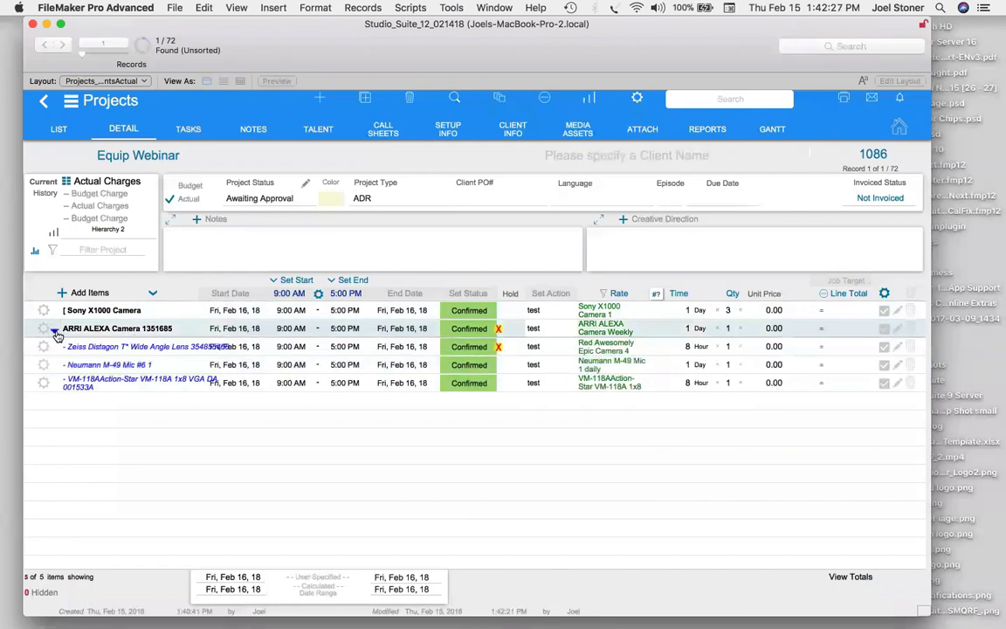
pyautogui.click(55, 331)
pyautogui.click(55, 330)
# Set the currency in the project's options.
pyautogui.click(636, 99)
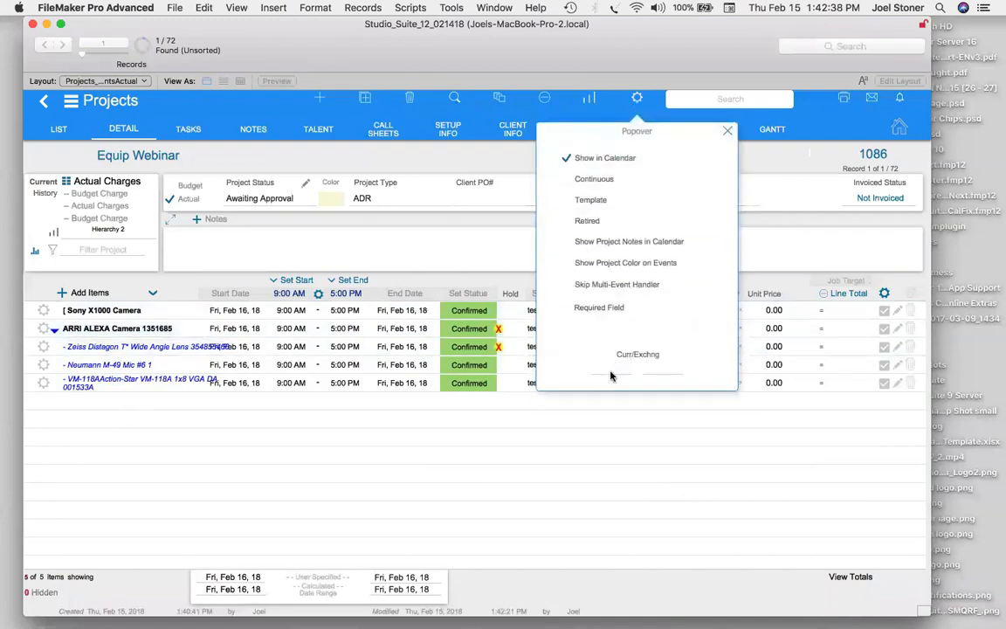
pyautogui.click(611, 376)
pyautogui.click(610, 459)
pyautogui.click(638, 452)
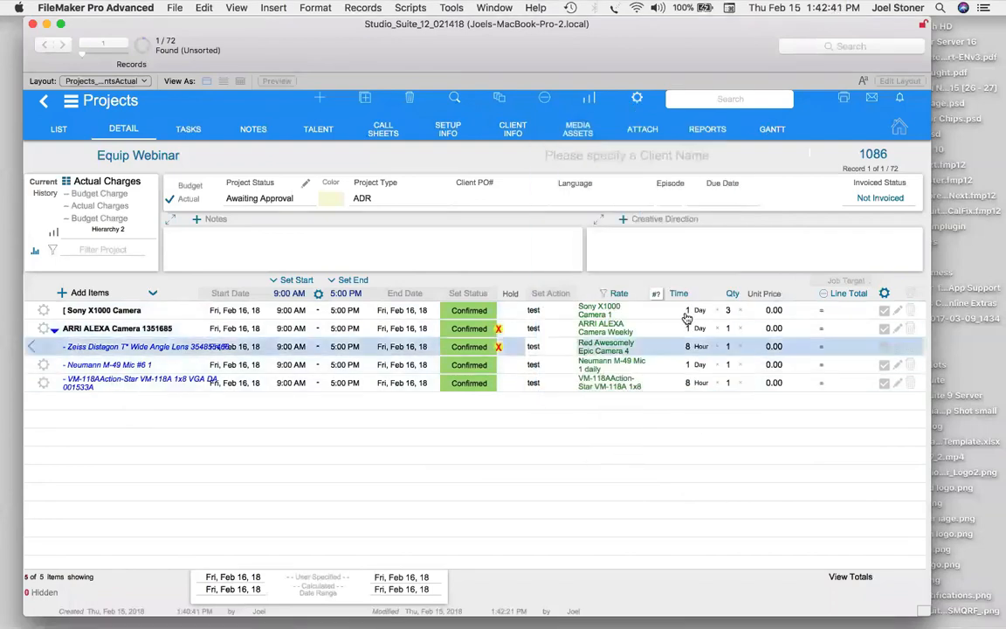
# Reapply the Sony X1000 Camera 1 rate to the Sony X1000 line and the ARRI ALEXA Camera Weekly rate to the ARRI ALEXA line.
pyautogui.click(643, 312)
pyautogui.click(636, 313)
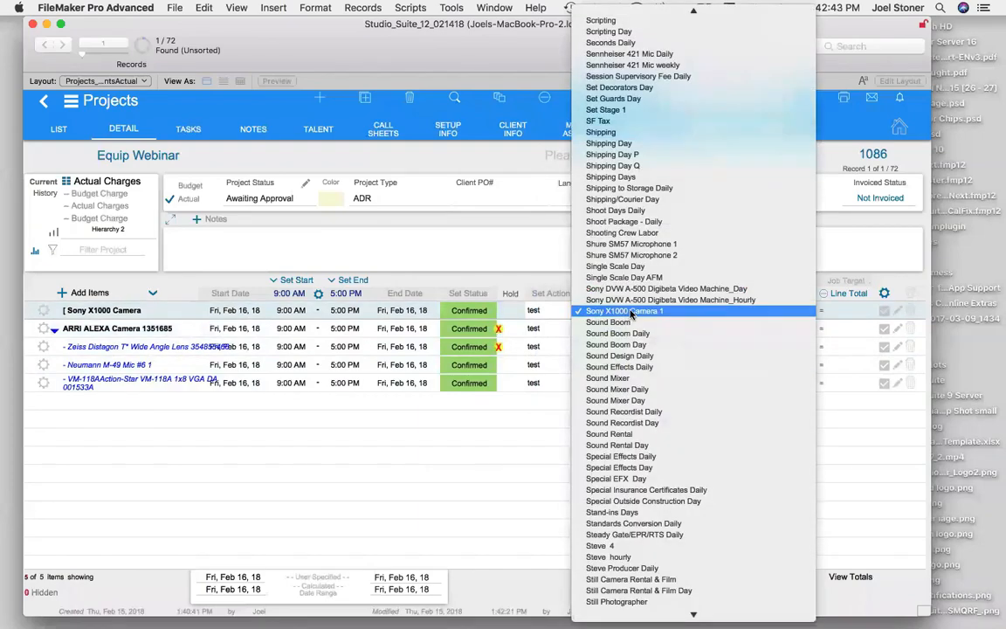
pyautogui.click(631, 312)
pyautogui.click(642, 330)
pyautogui.click(642, 330)
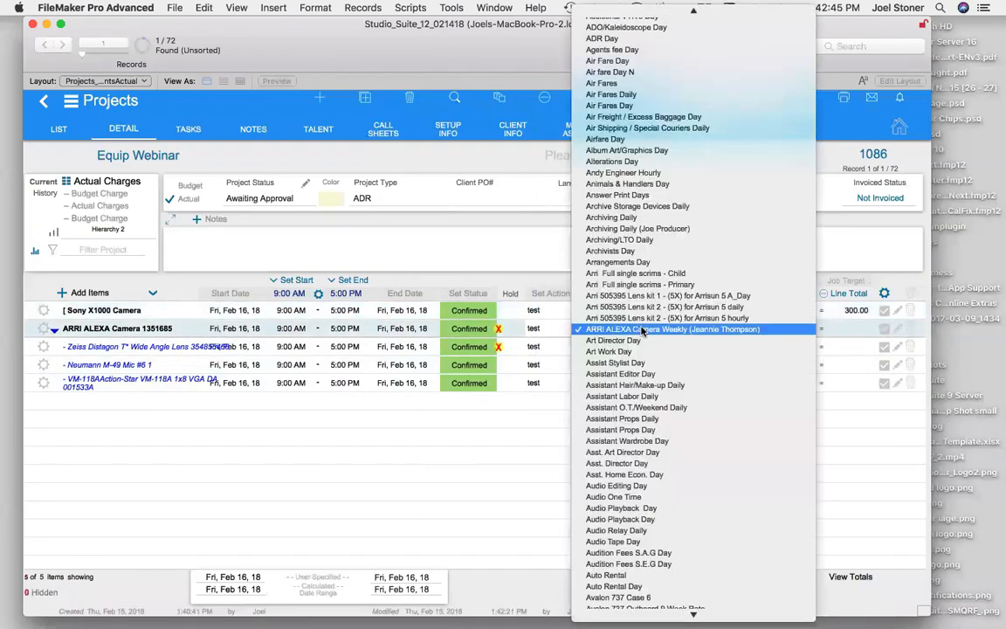
pyautogui.click(642, 330)
# Reapply the rates Red Awesomely Epic Camera 4, Neumann M-49 Mic 1 daily and VM-118A 1x8 VGA DA to the ARRI ALEXA accessory lines.
pyautogui.click(642, 349)
pyautogui.click(642, 348)
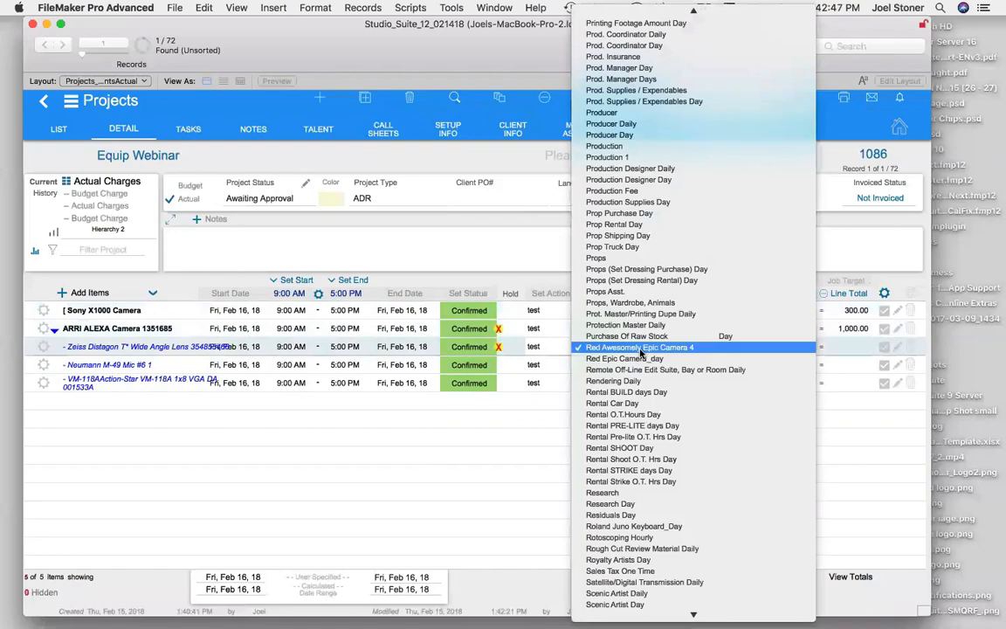
pyautogui.click(642, 348)
pyautogui.click(642, 367)
pyautogui.click(642, 367)
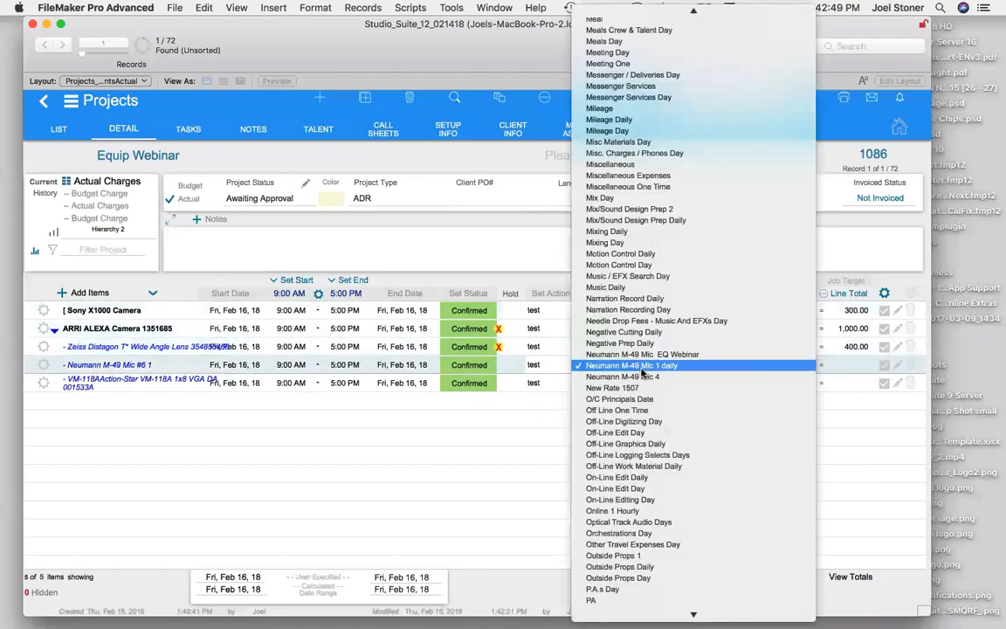
pyautogui.click(642, 367)
pyautogui.click(644, 385)
pyautogui.click(644, 385)
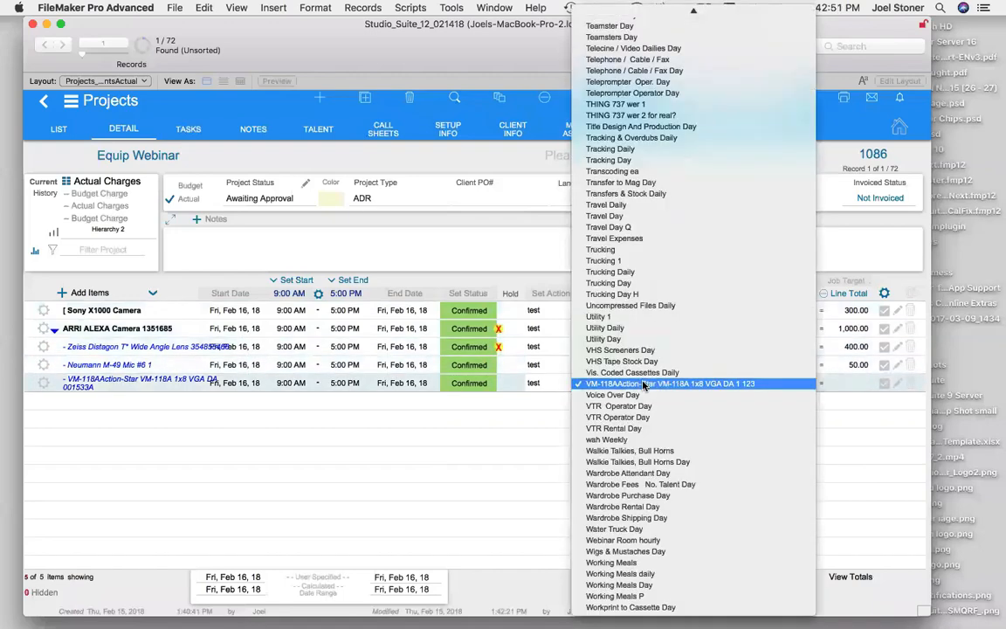
pyautogui.click(644, 385)
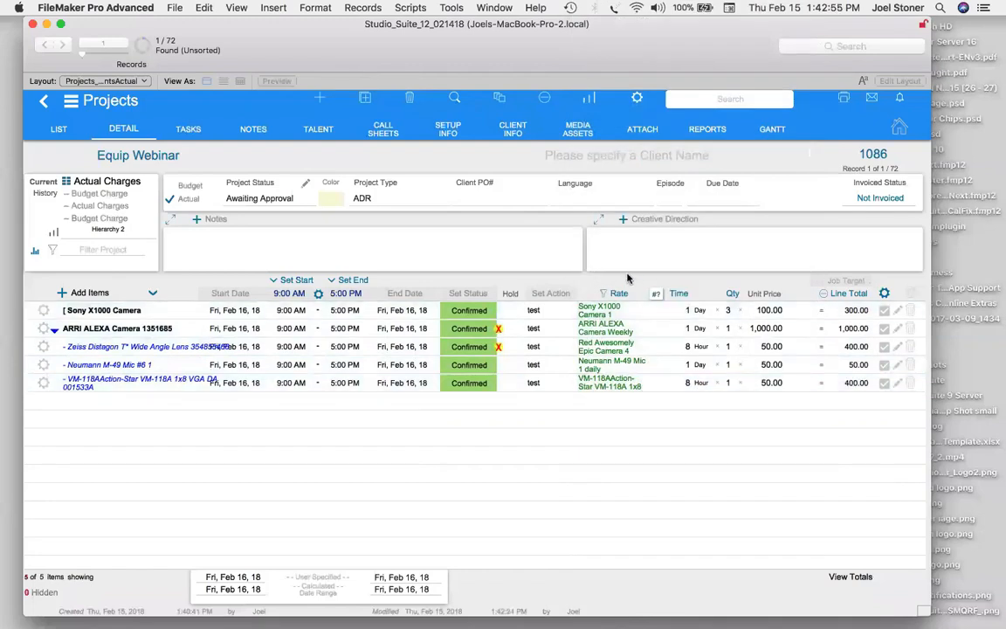
# Collapse and re-expand the ARRI ALEXA kit to compare its totals, and switch the project to the Actual Barcodes view.
pyautogui.click(54, 329)
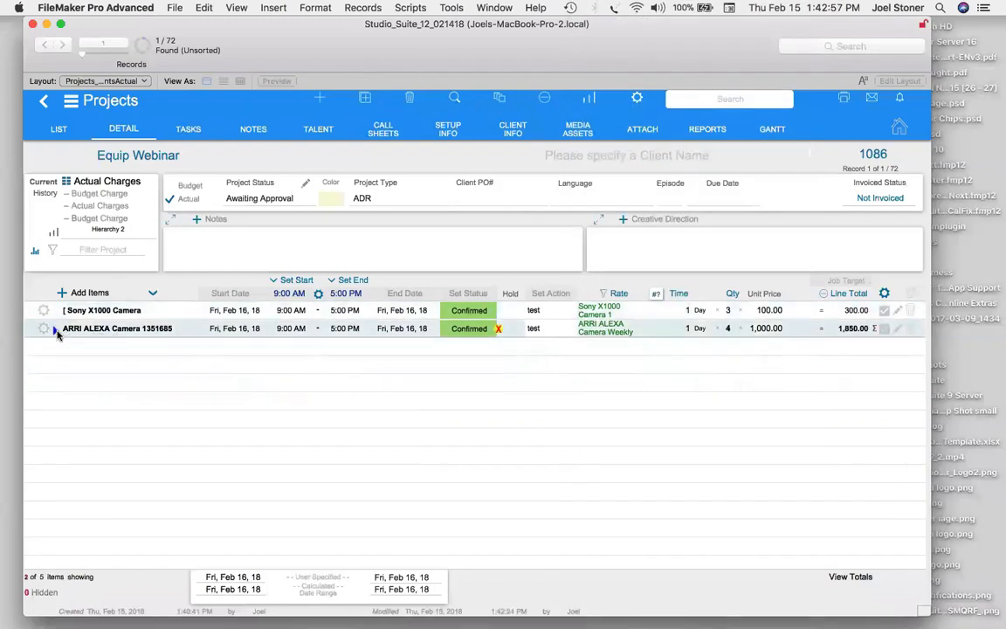
pyautogui.click(54, 329)
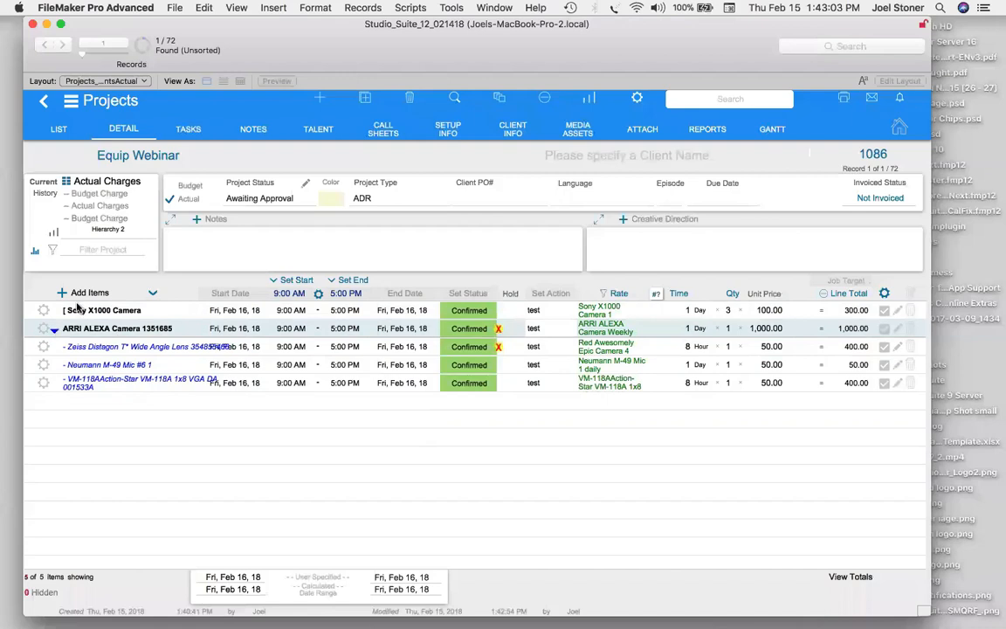
pyautogui.click(120, 183)
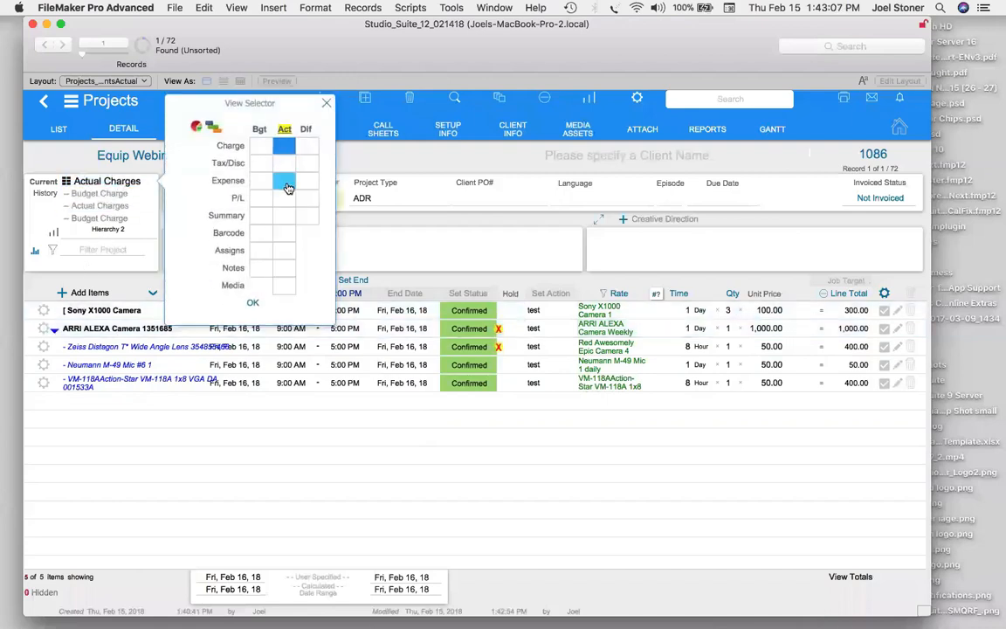
pyautogui.click(286, 234)
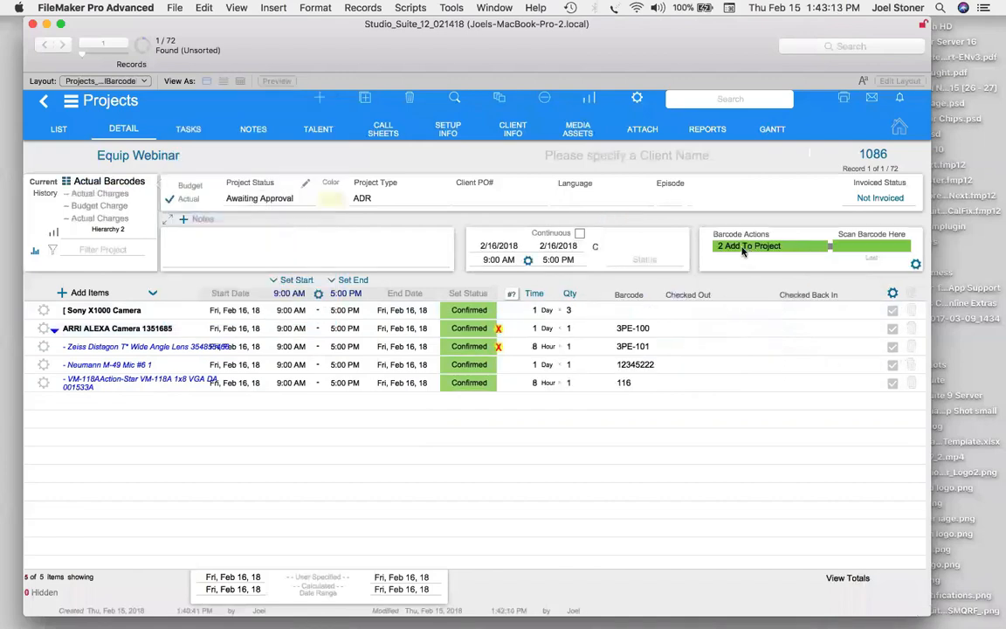
# Set the barcode action to Add To Project & Check Out and check out the Sony X1000 cameras with barcodes 111, 222 and 333.
pyautogui.click(796, 250)
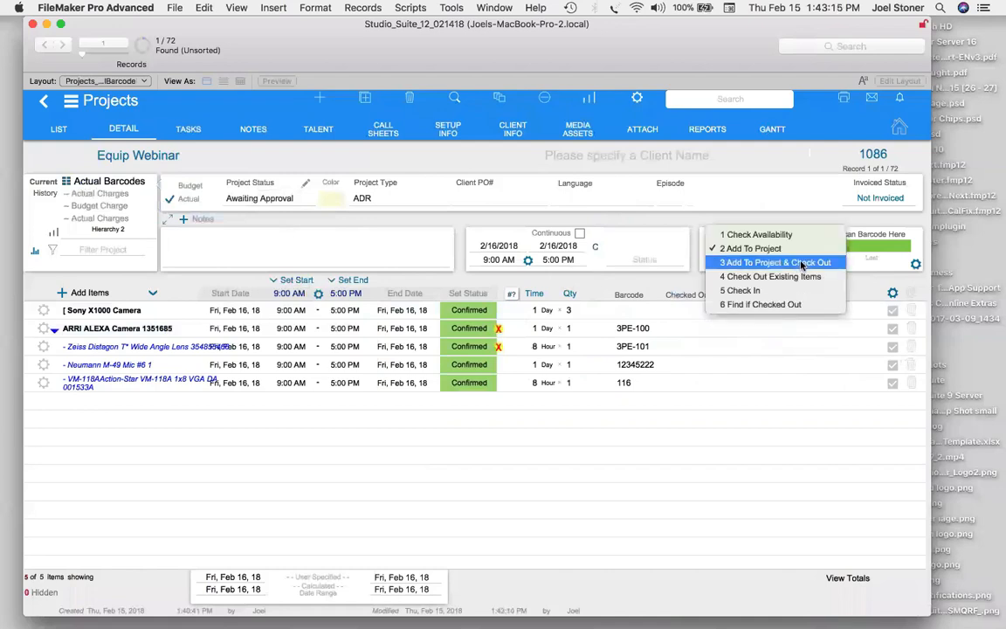
pyautogui.click(836, 263)
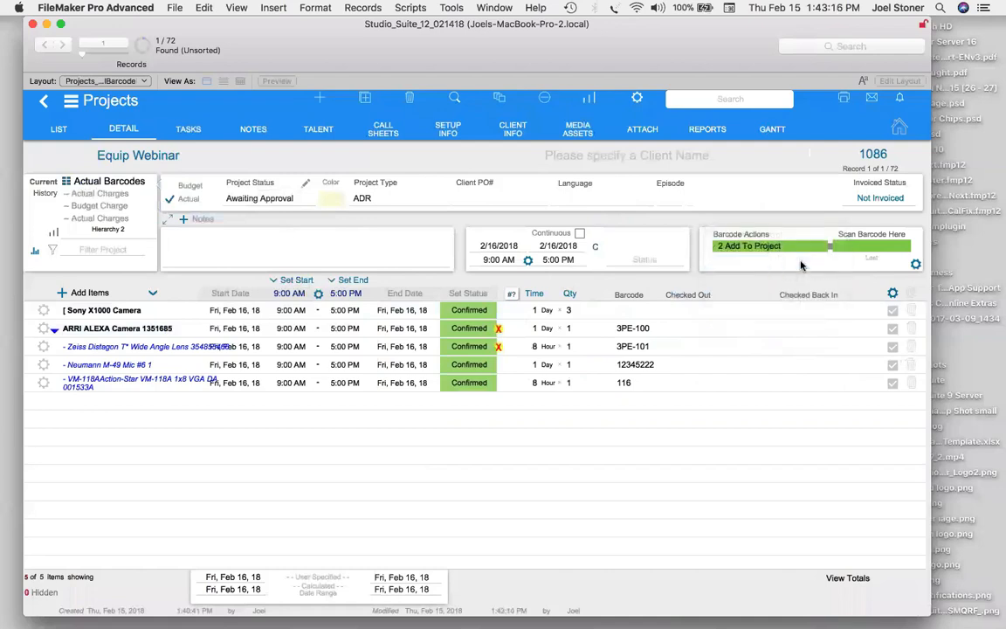
pyautogui.click(855, 252)
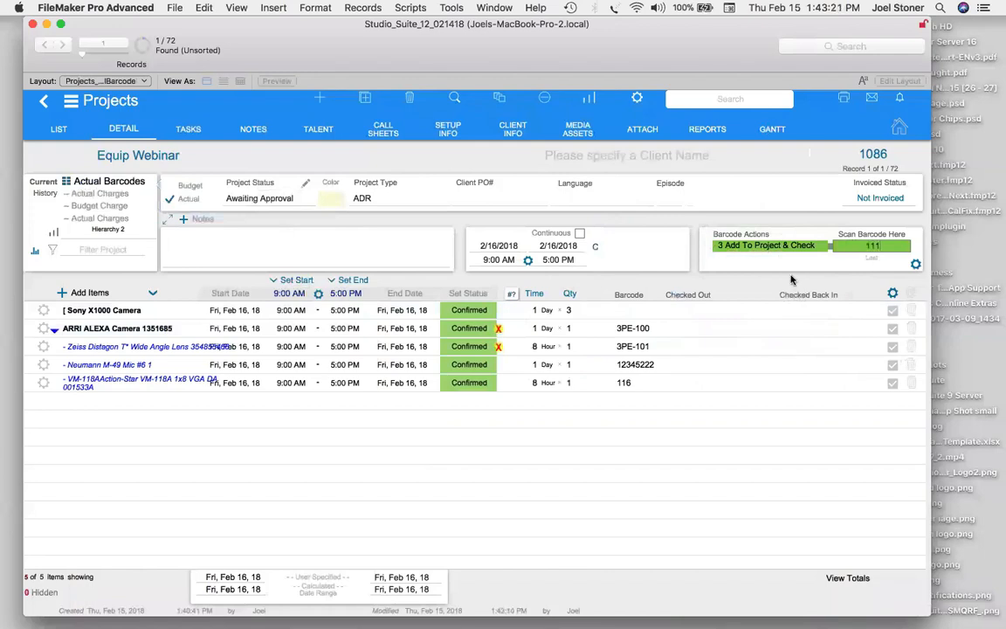
pyautogui.press('Return')
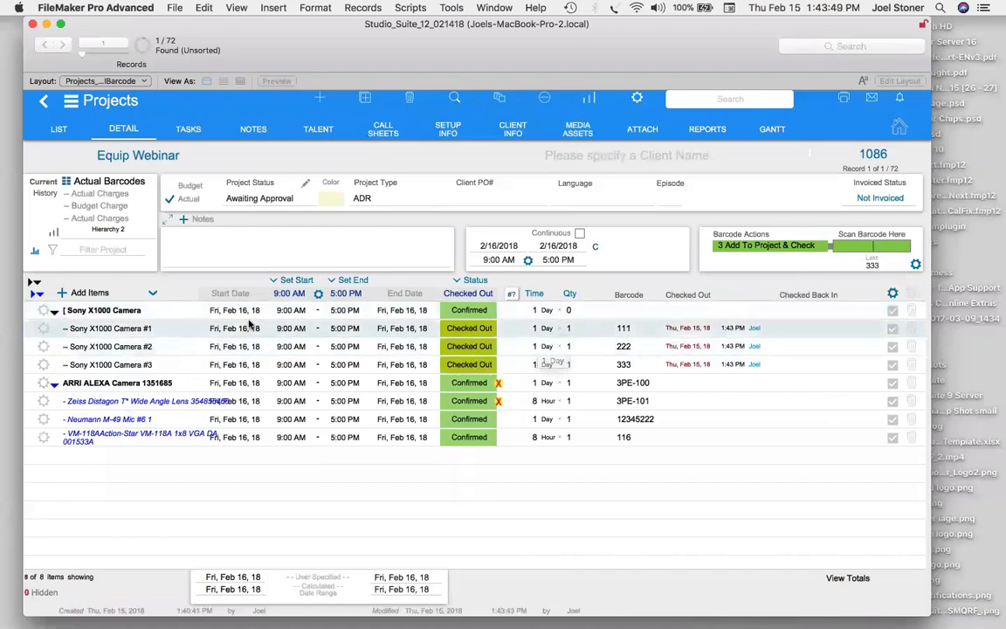
# Switch the project to the Actual Charges view and collapse and re-expand the Sony X1000 Camera group to compare its quantity and totals.
pyautogui.click(101, 183)
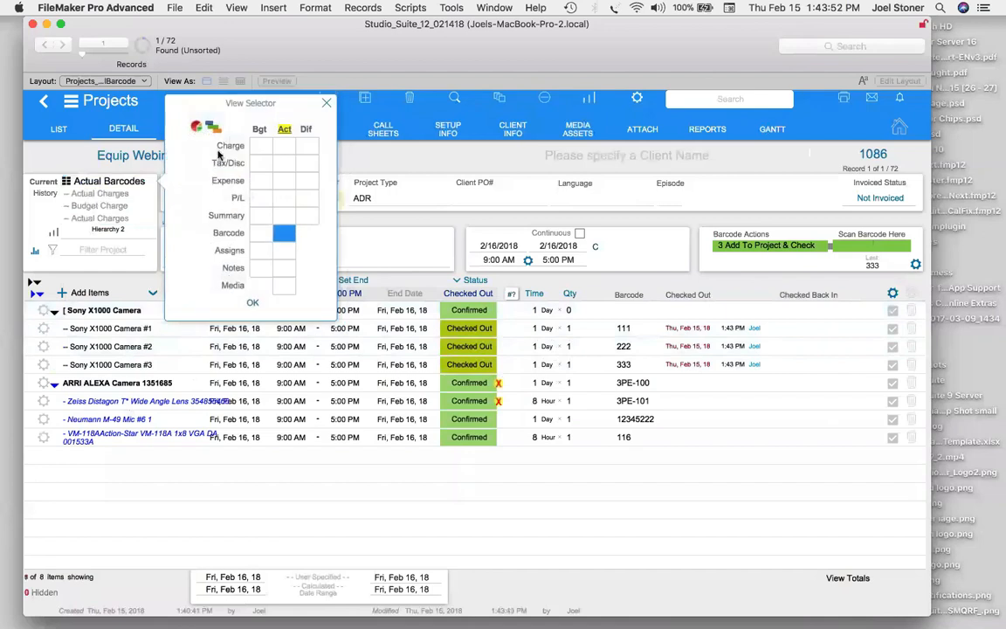
pyautogui.click(278, 148)
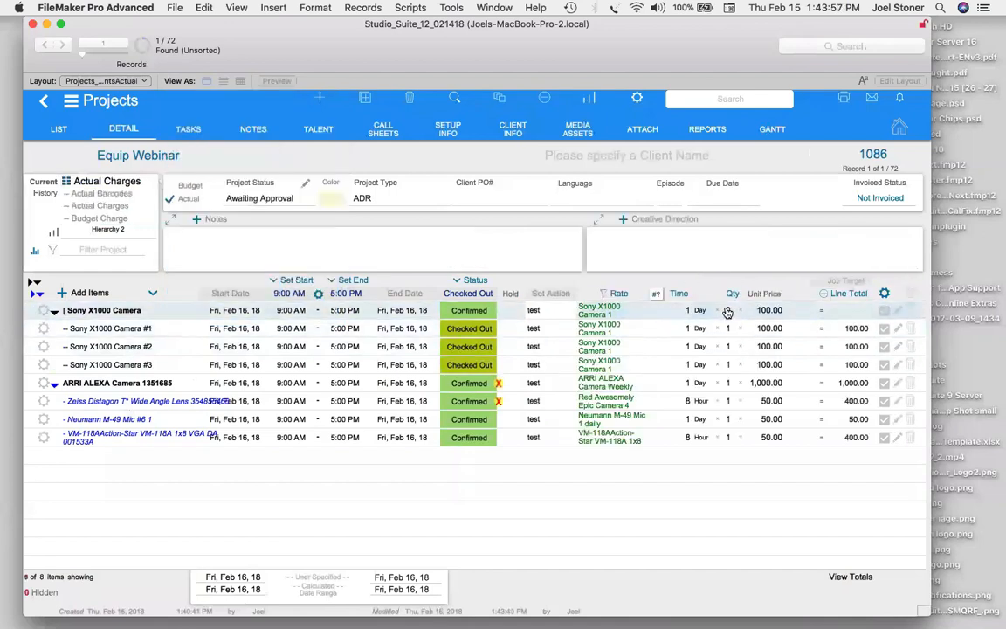
pyautogui.click(54, 312)
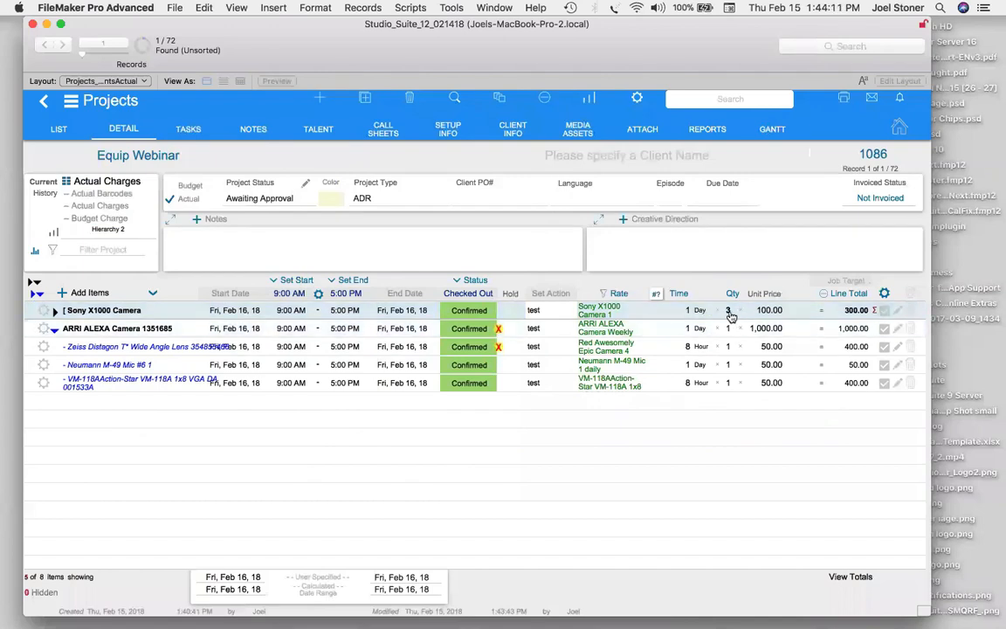
pyautogui.click(55, 312)
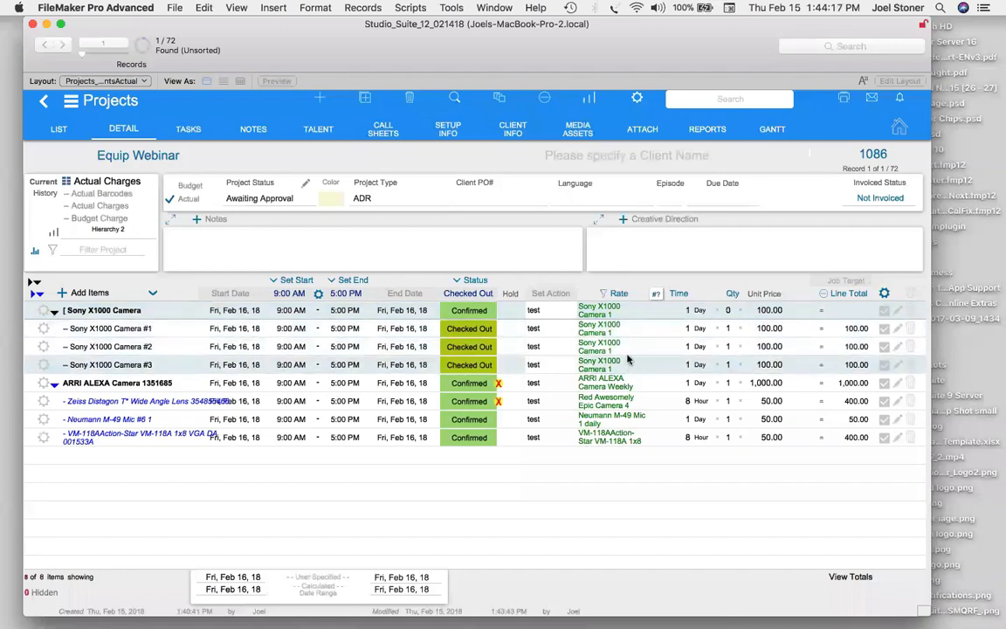
# Return the project to the Actual Barcodes view and generate its printout on US Letter with prices shown.
pyautogui.click(102, 183)
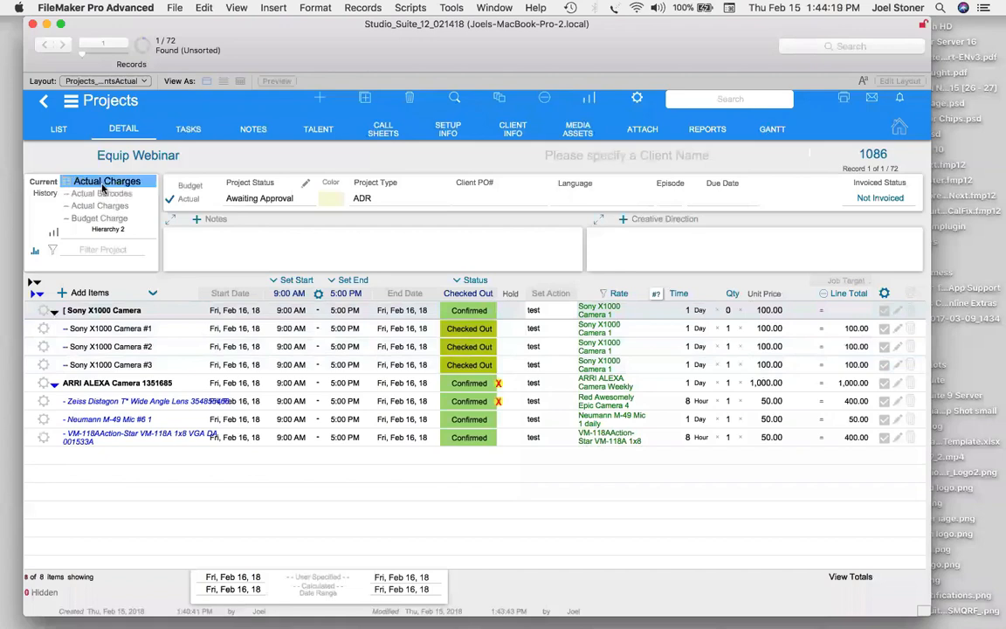
pyautogui.click(112, 195)
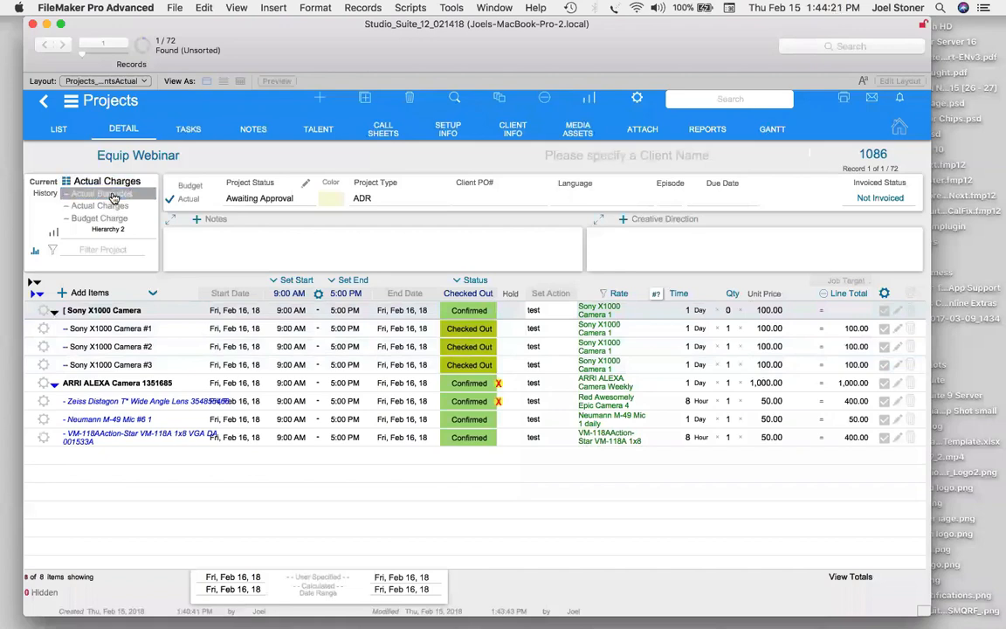
pyautogui.click(111, 195)
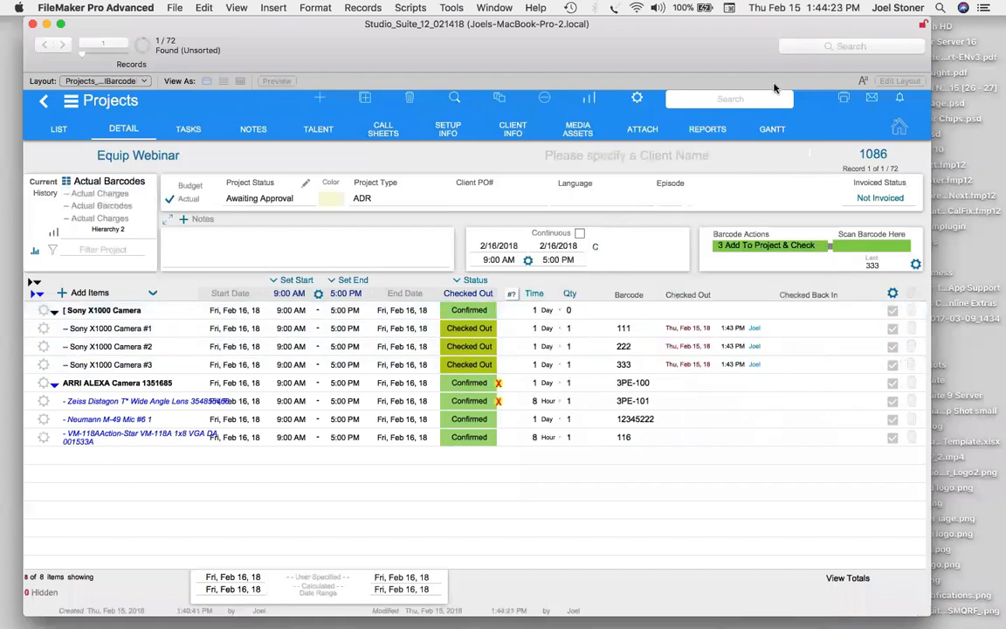
pyautogui.click(838, 99)
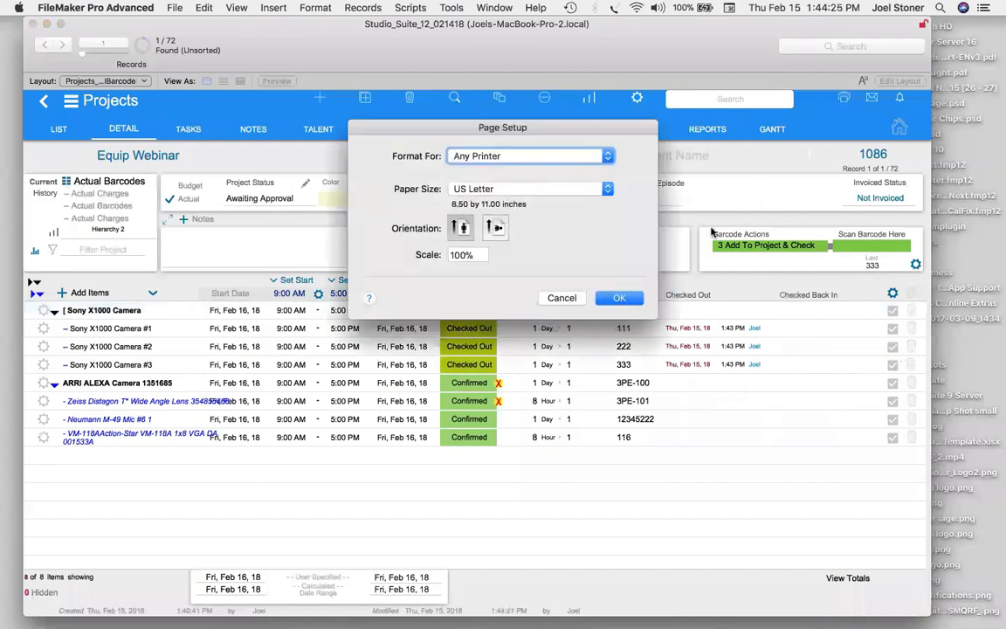
pyautogui.click(619, 298)
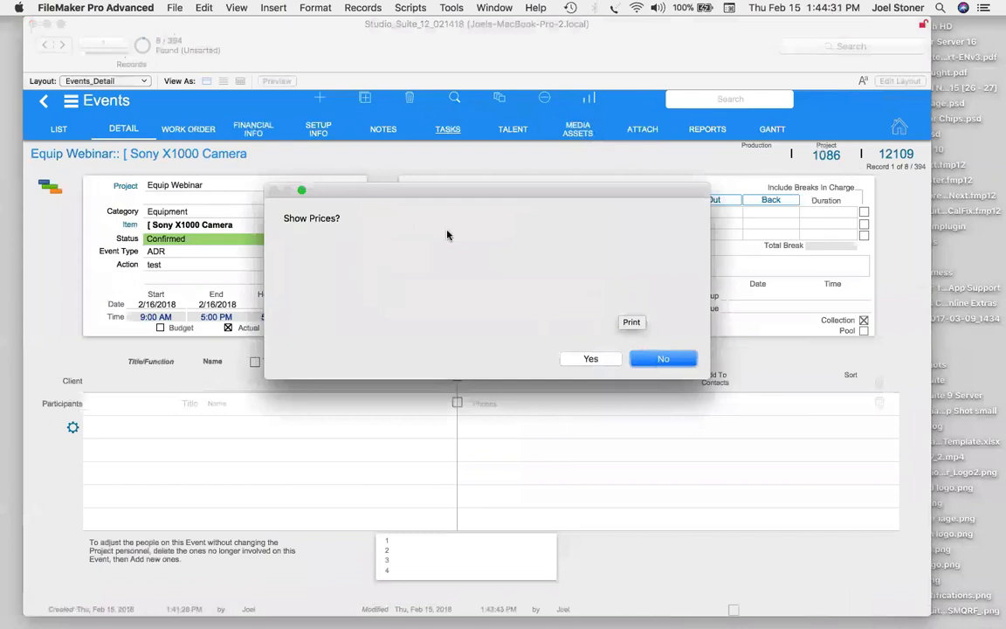
pyautogui.click(593, 361)
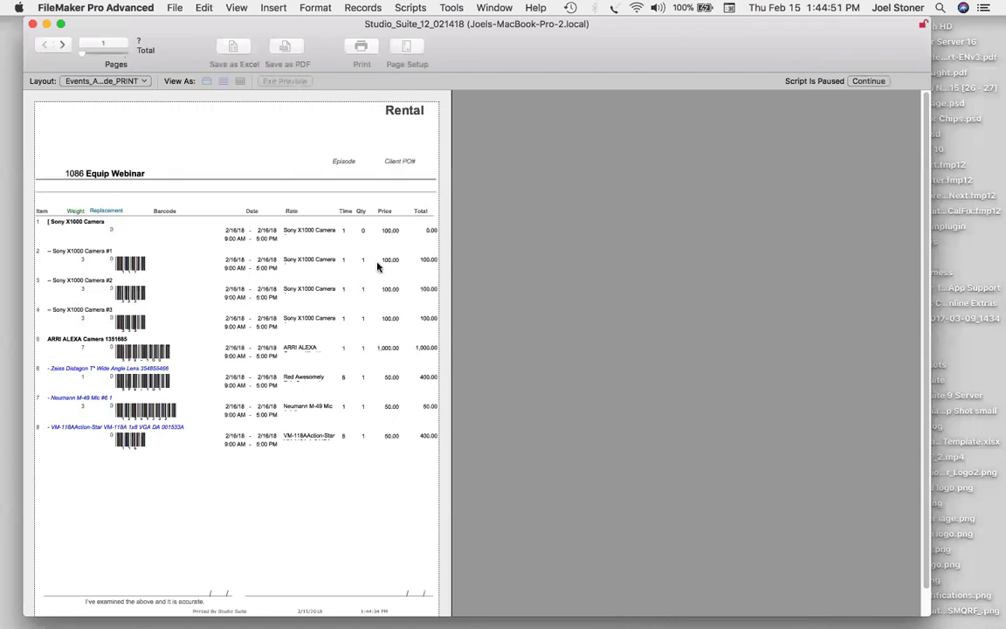
# Review both pages of the Rental printout preview and return to the Equip Webinar project.
pyautogui.click(62, 44)
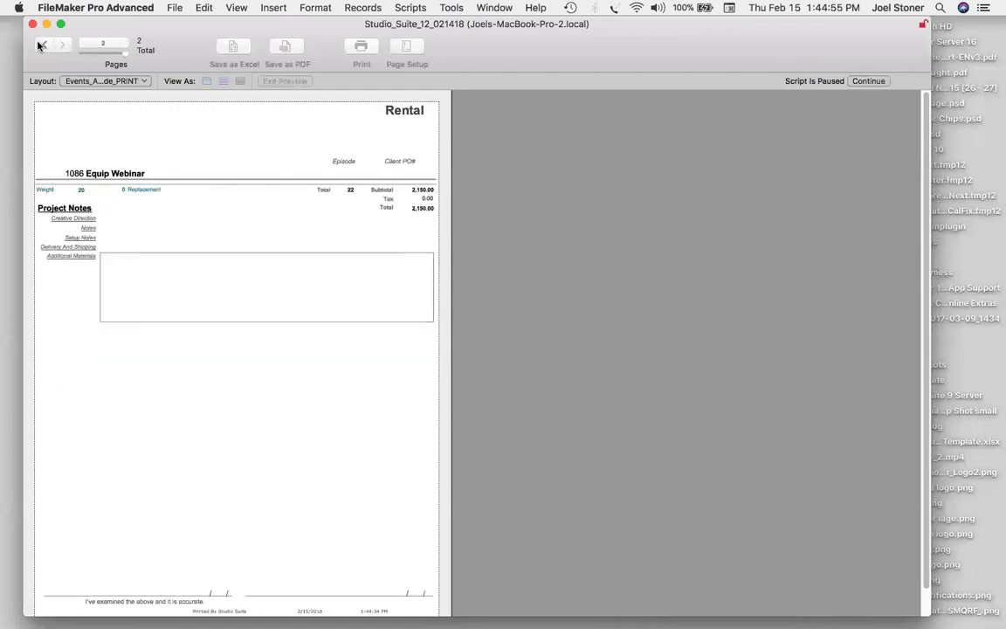
pyautogui.click(39, 45)
pyautogui.click(859, 80)
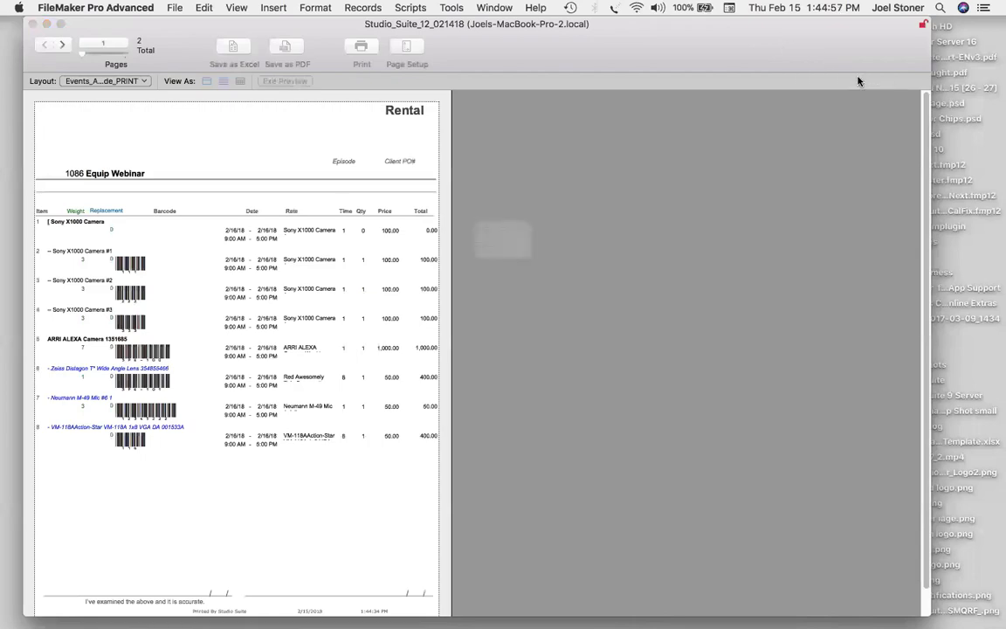
pyautogui.click(621, 354)
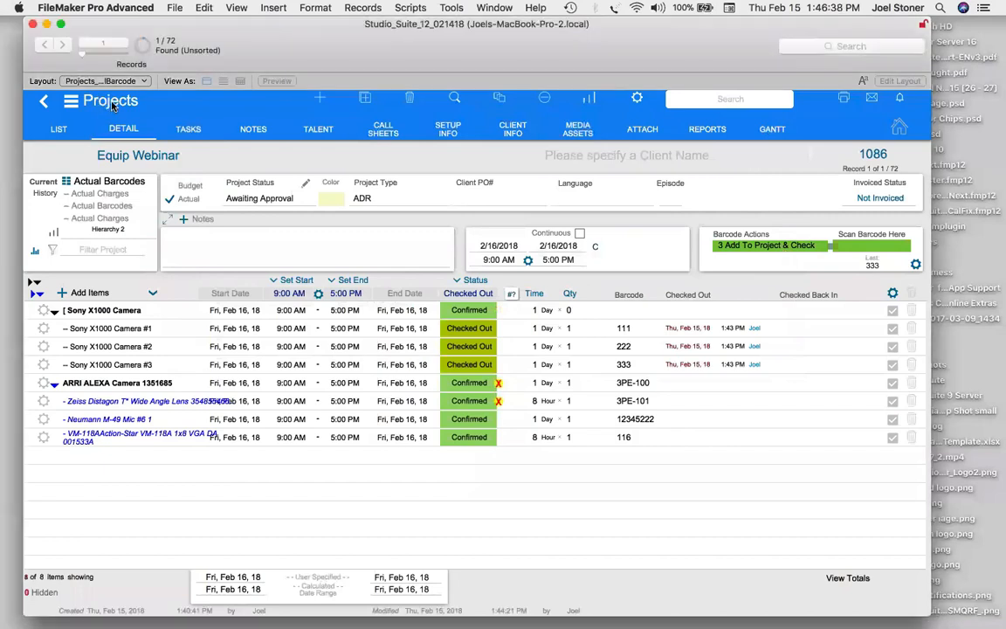
# Open the signed-in administrator's user account preferences in System Setup and toggle the Equip. Maint. Overdue startup alert on and off.
pyautogui.click(111, 103)
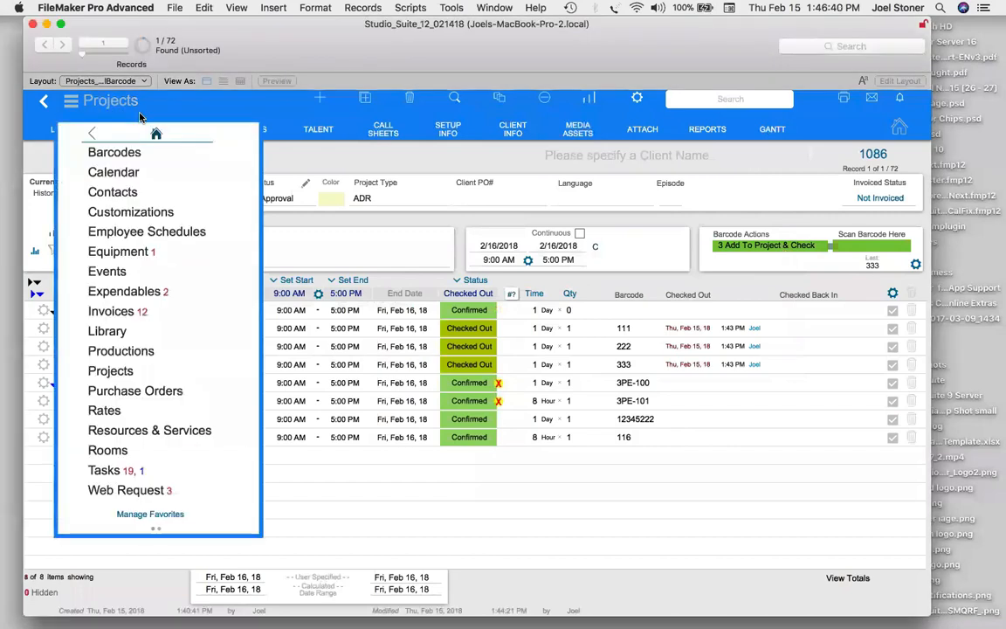
pyautogui.click(166, 136)
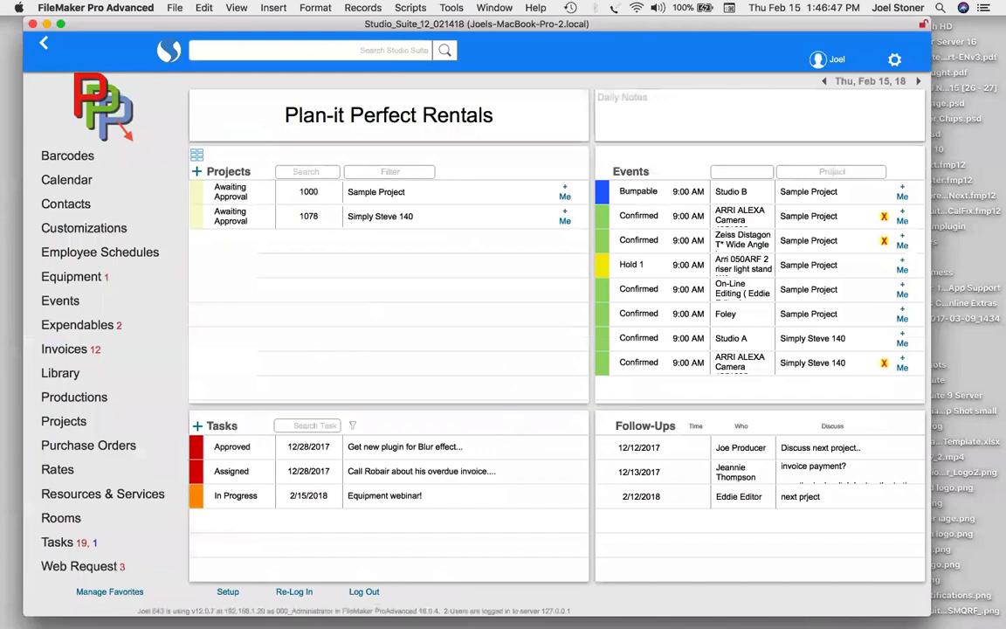
pyautogui.click(227, 592)
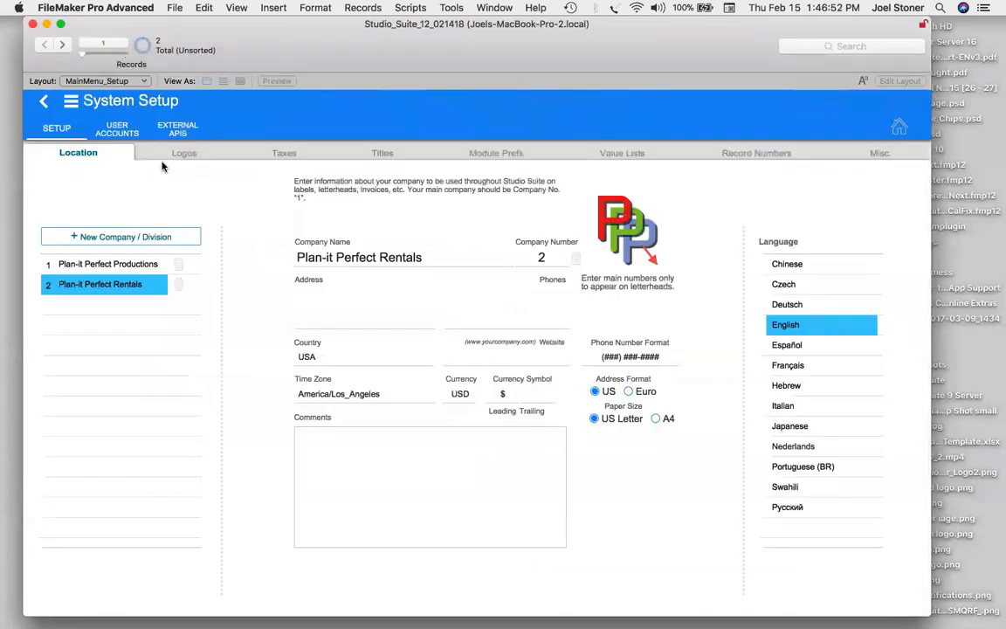
pyautogui.click(116, 130)
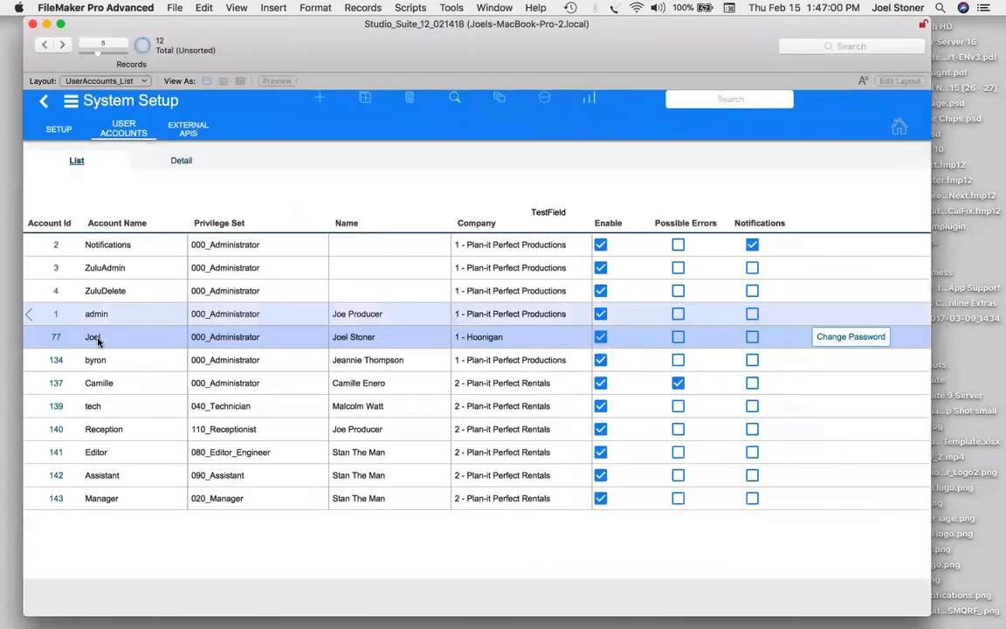
pyautogui.click(97, 340)
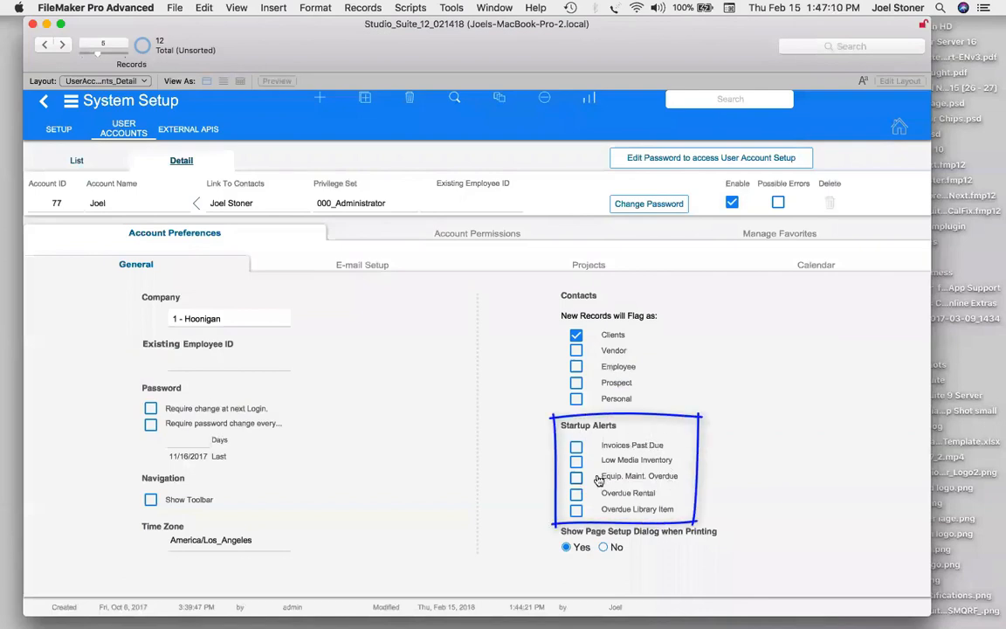
pyautogui.click(577, 477)
pyautogui.click(577, 476)
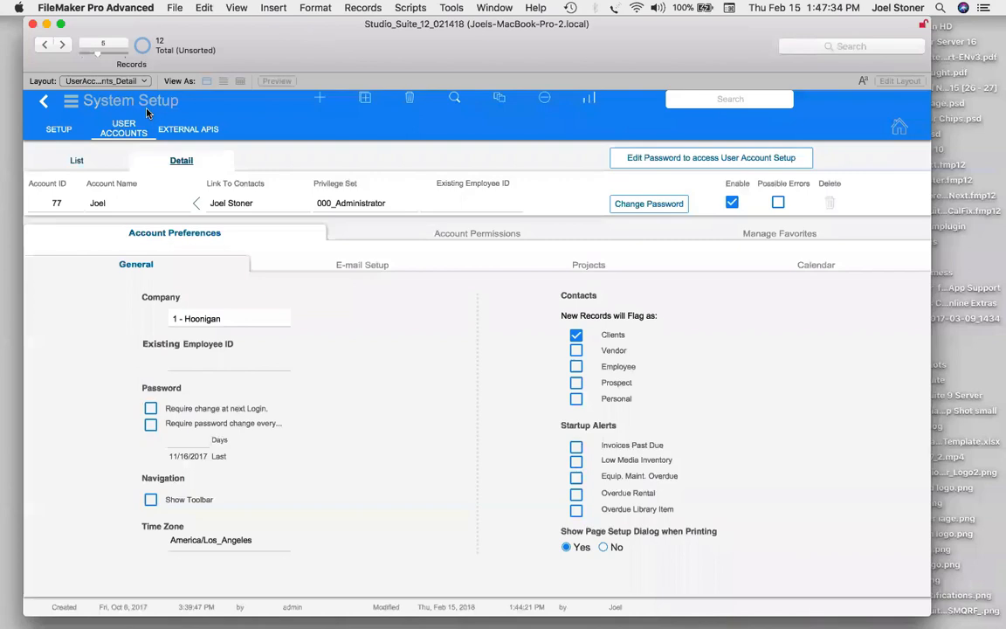
# Look over the Equipment items list, and reopen the Equip Webinar project's details.
pyautogui.click(144, 129)
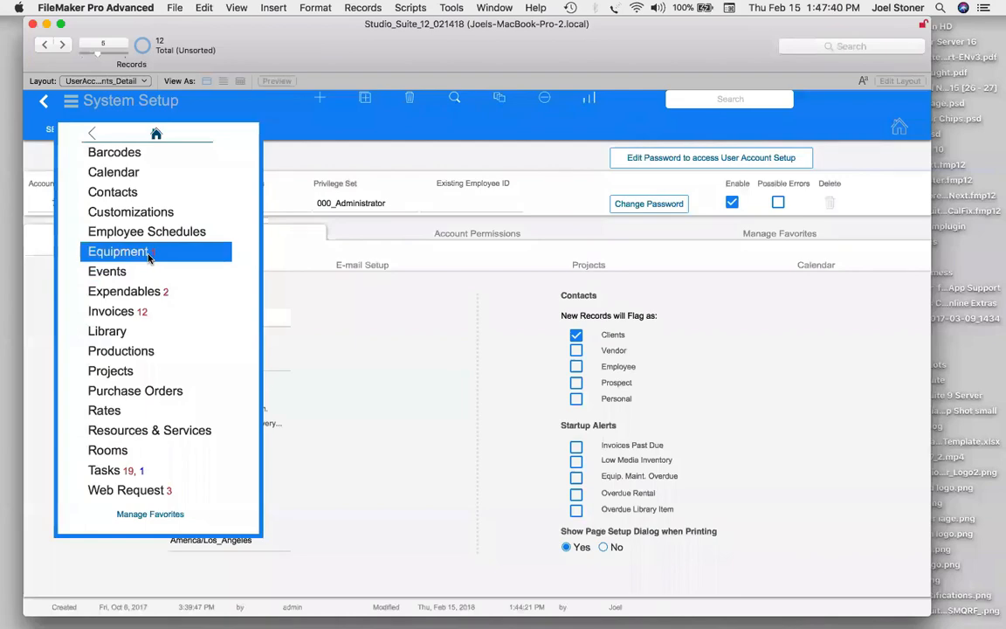
pyautogui.click(149, 253)
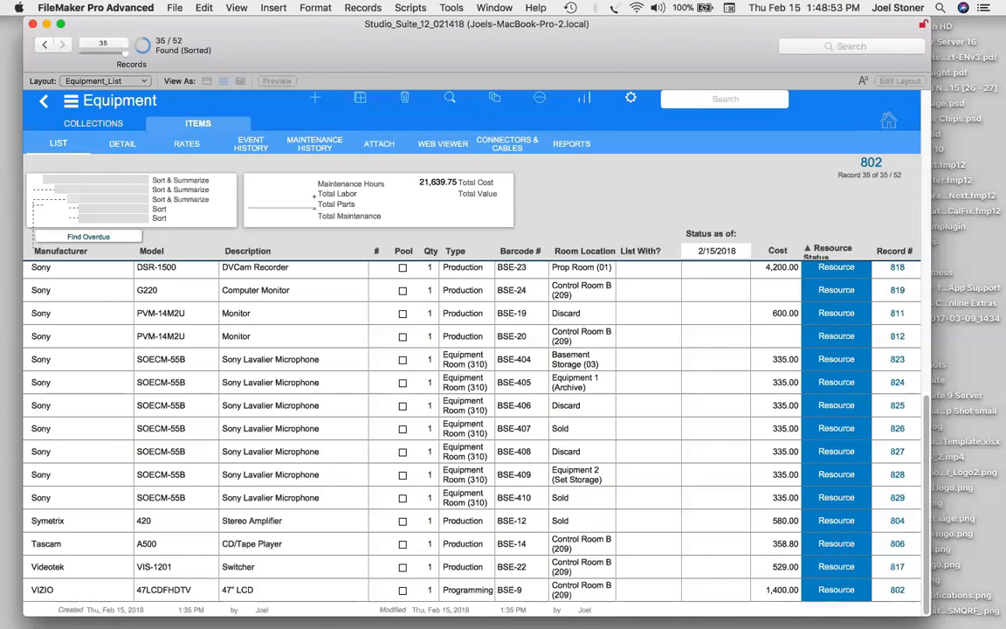
pyautogui.click(117, 119)
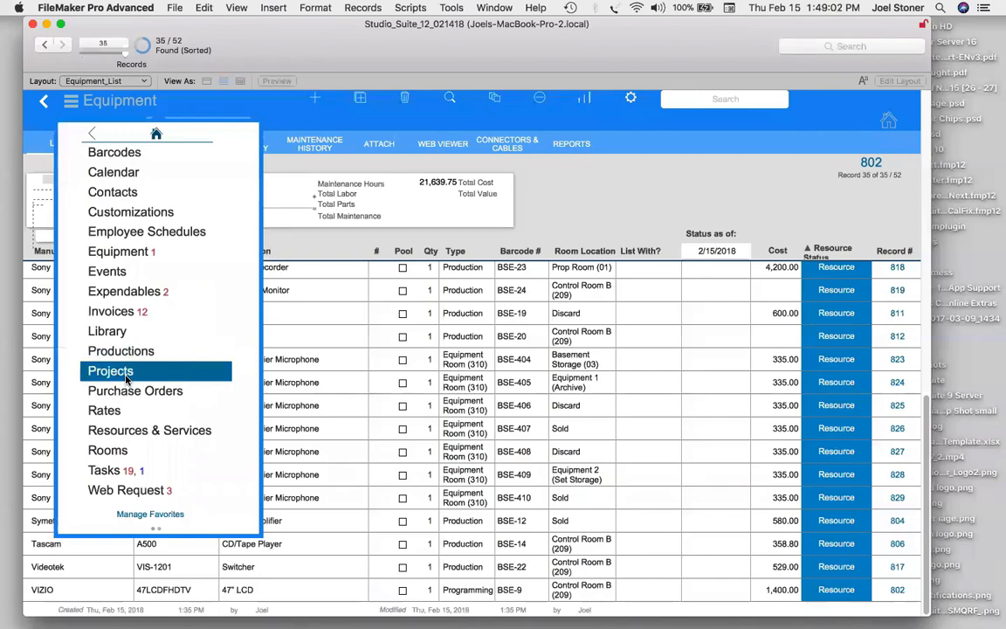
pyautogui.click(123, 372)
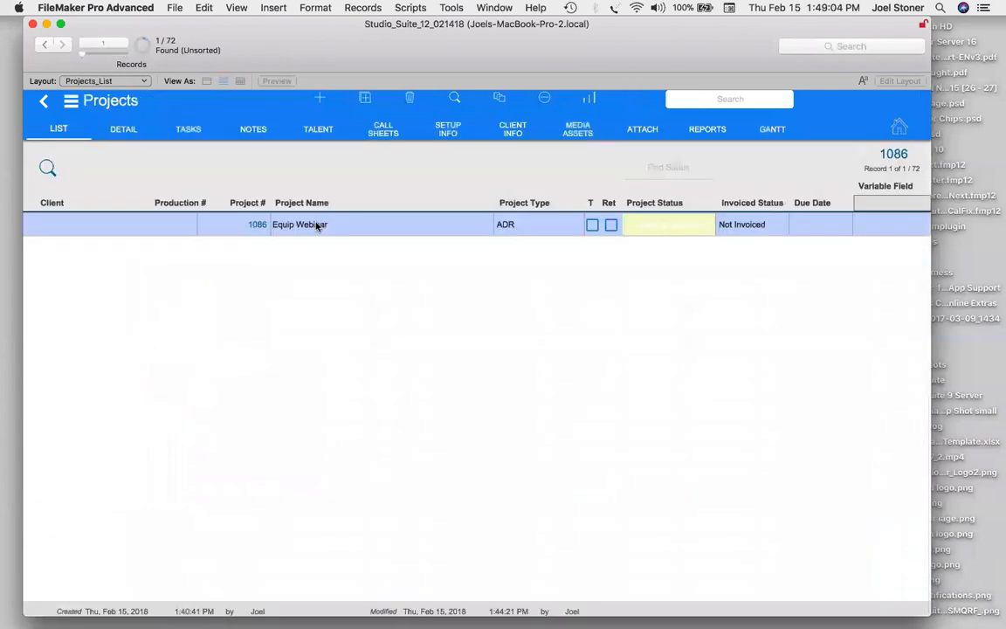
pyautogui.click(317, 225)
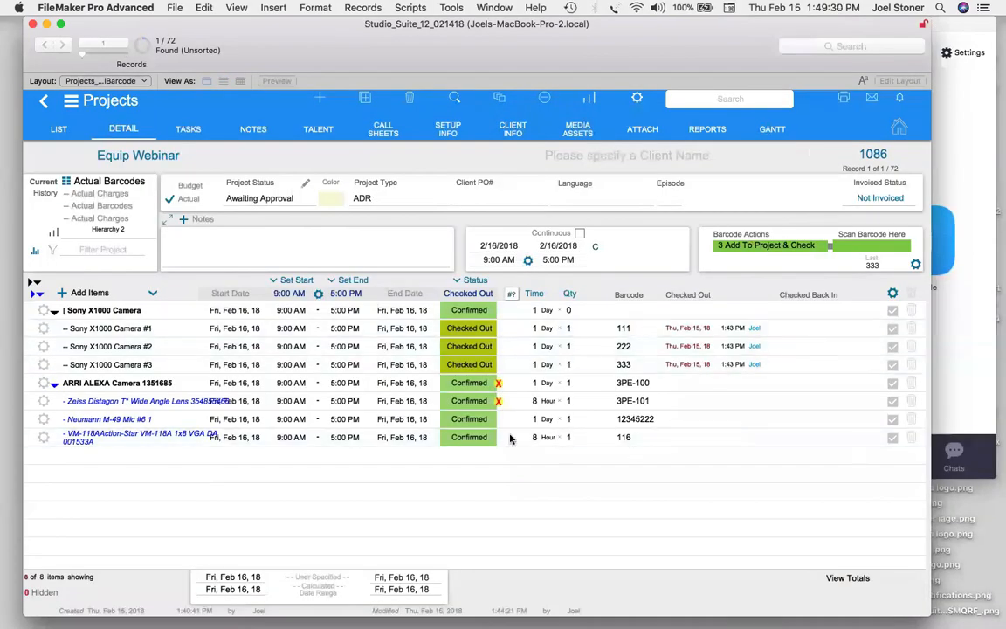
# Set the VM-118A VGA DA line's status to Checked Out without matching the project's other items, and view the status choices for all lines.
pyautogui.click(465, 440)
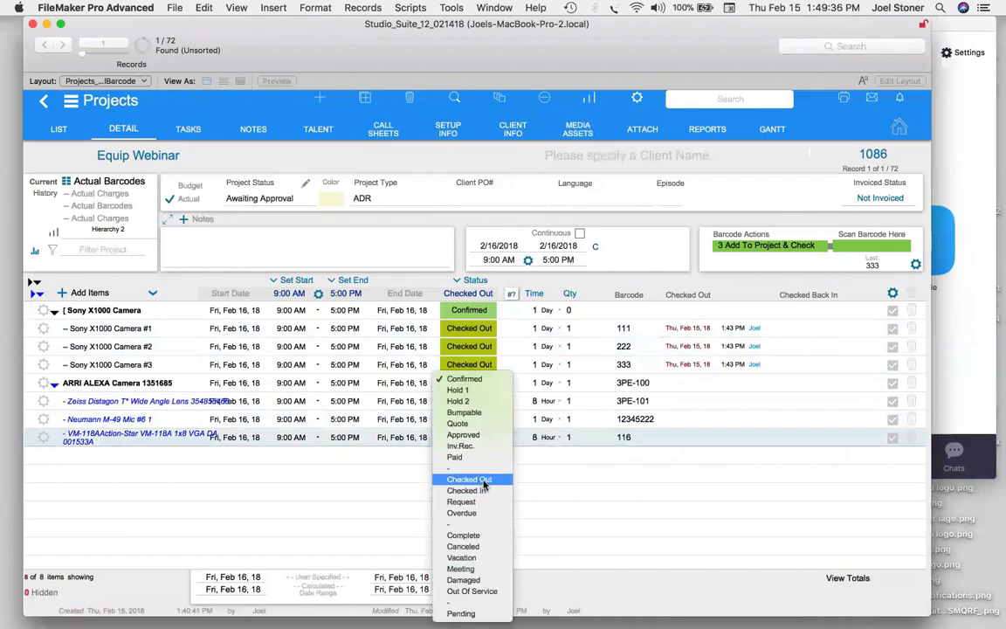
pyautogui.click(483, 481)
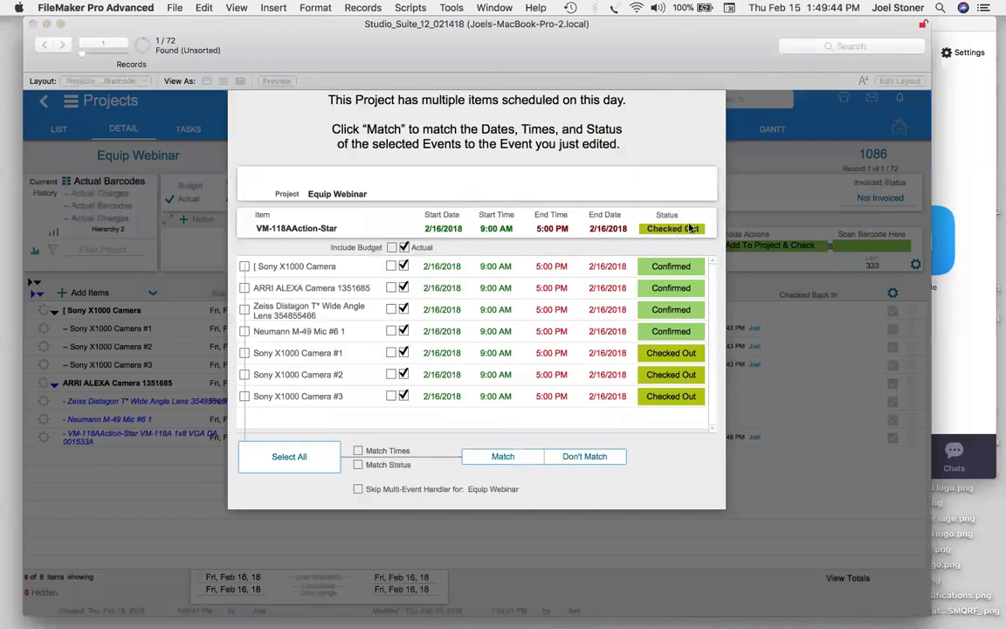
pyautogui.click(598, 459)
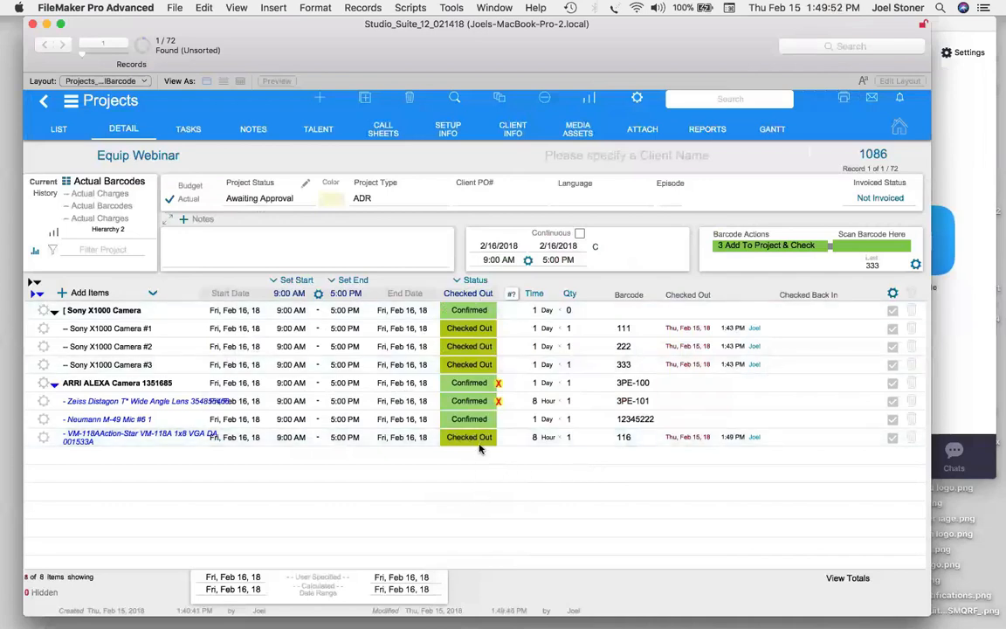
pyautogui.click(479, 296)
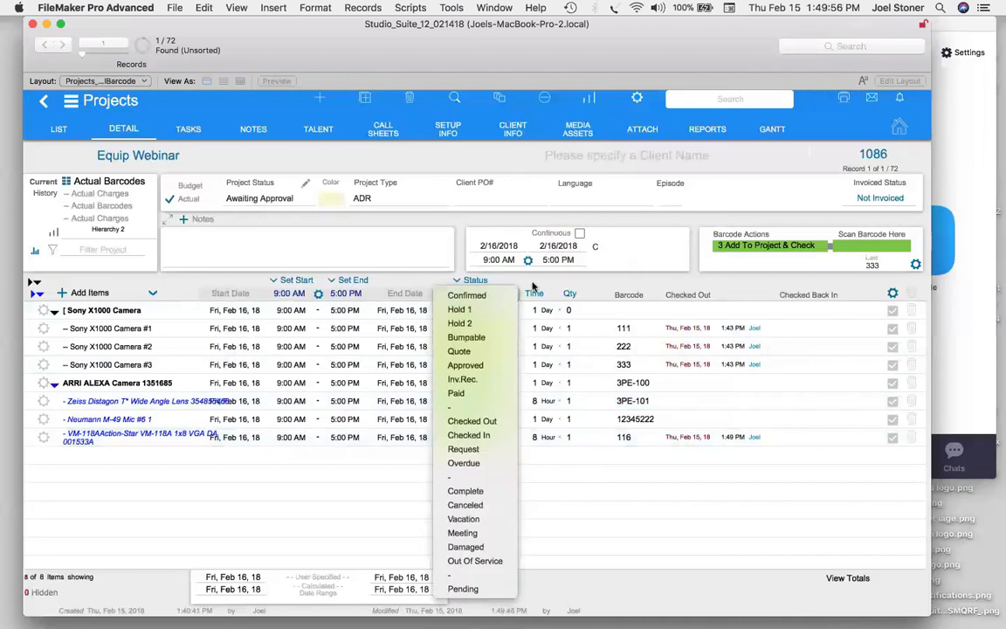
pyautogui.click(476, 281)
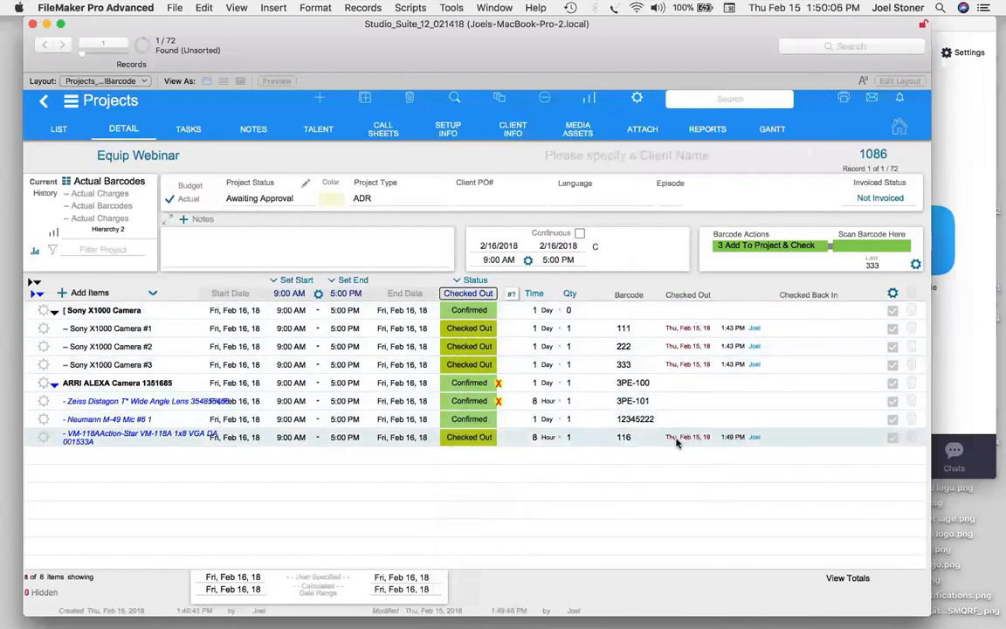
# Set the VM-118A VGA DA line's status to Checked In without matching the project's other items.
pyautogui.click(469, 439)
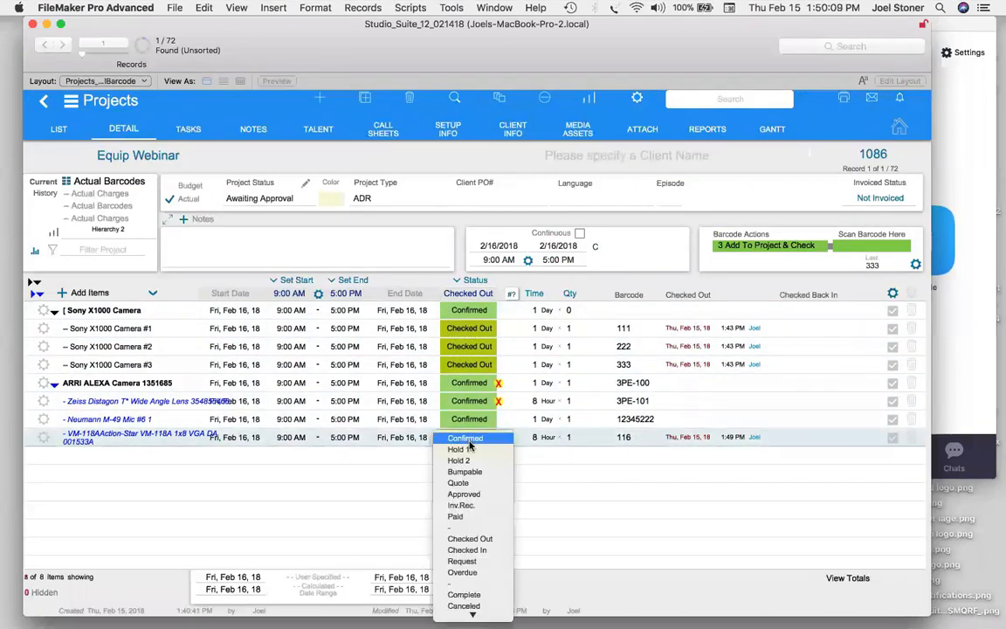
pyautogui.click(484, 551)
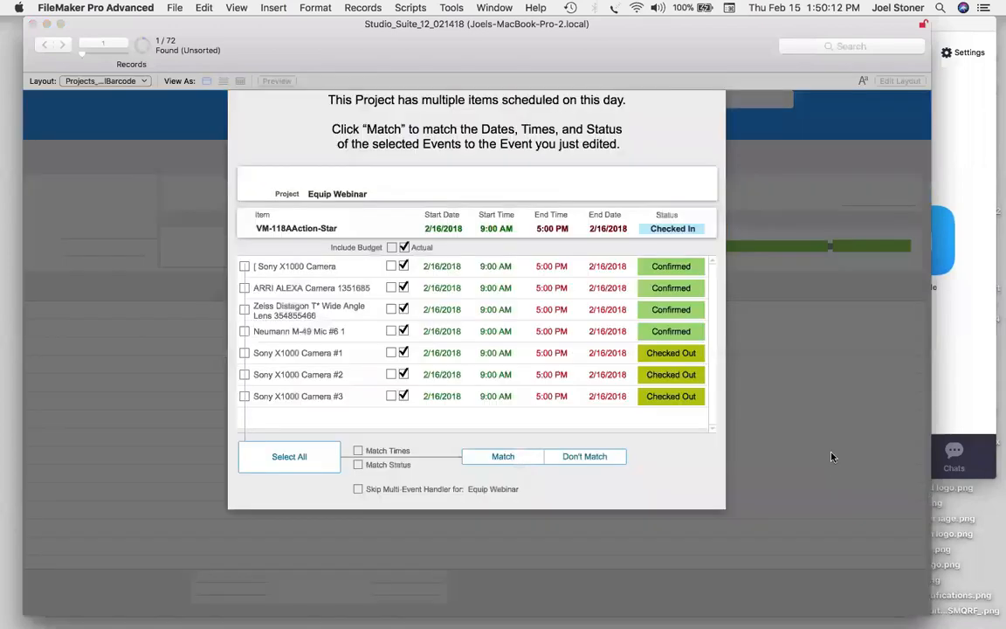
pyautogui.click(560, 469)
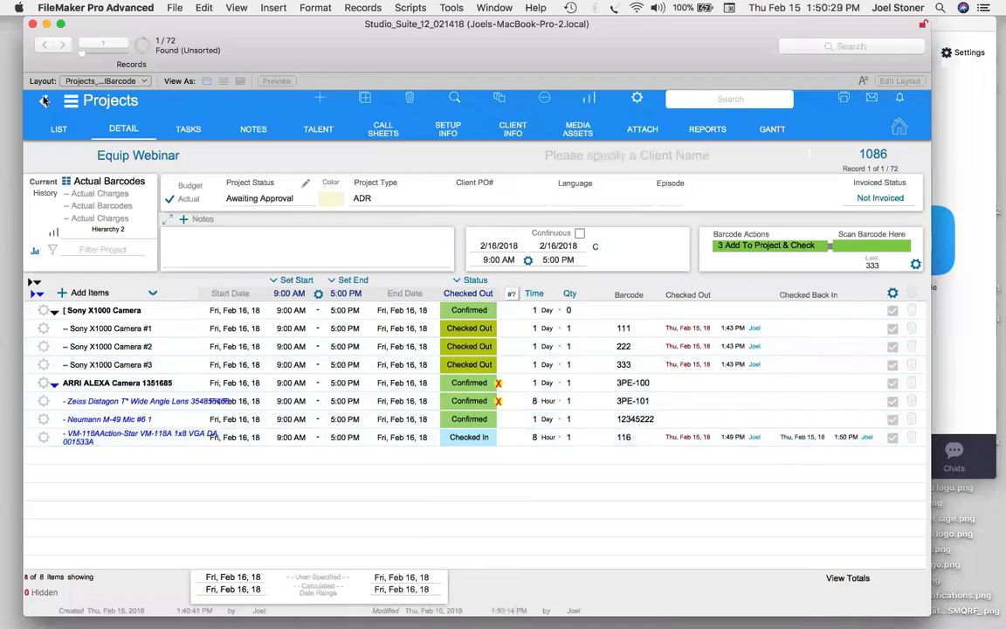
# Open the Sony Lavalier Microphone item with barcode BSE-408 in Equipment and set its Owned Int. to 1 - Plan-it Perfect Productions.
pyautogui.click(71, 100)
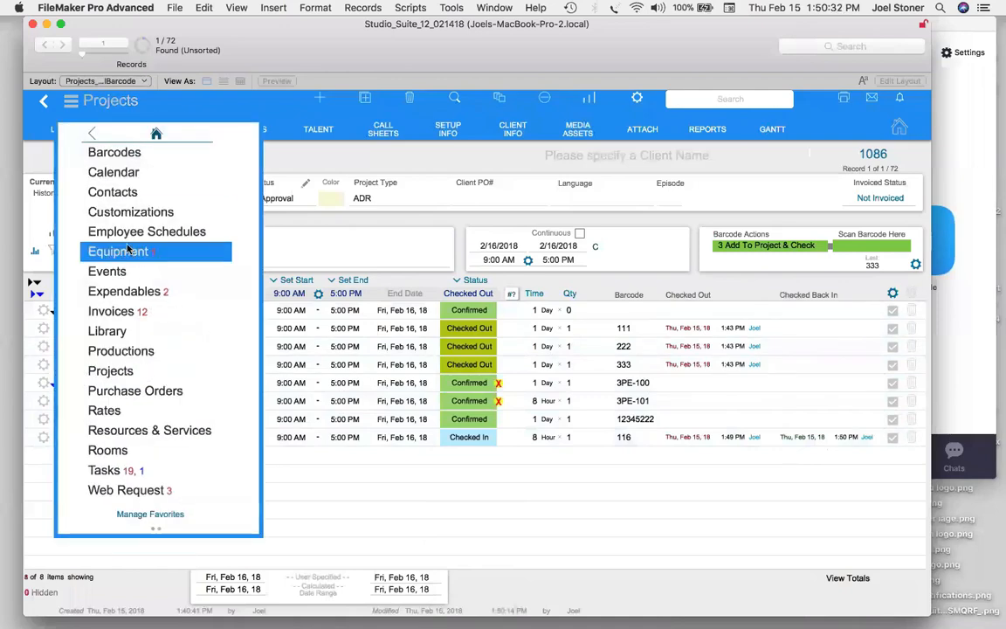
pyautogui.click(129, 251)
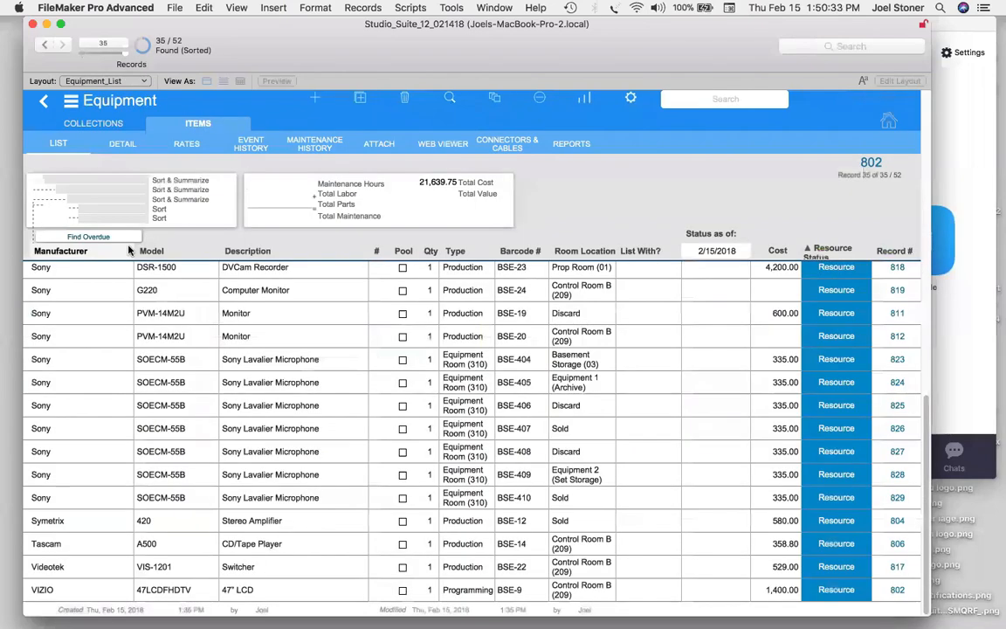
pyautogui.click(146, 341)
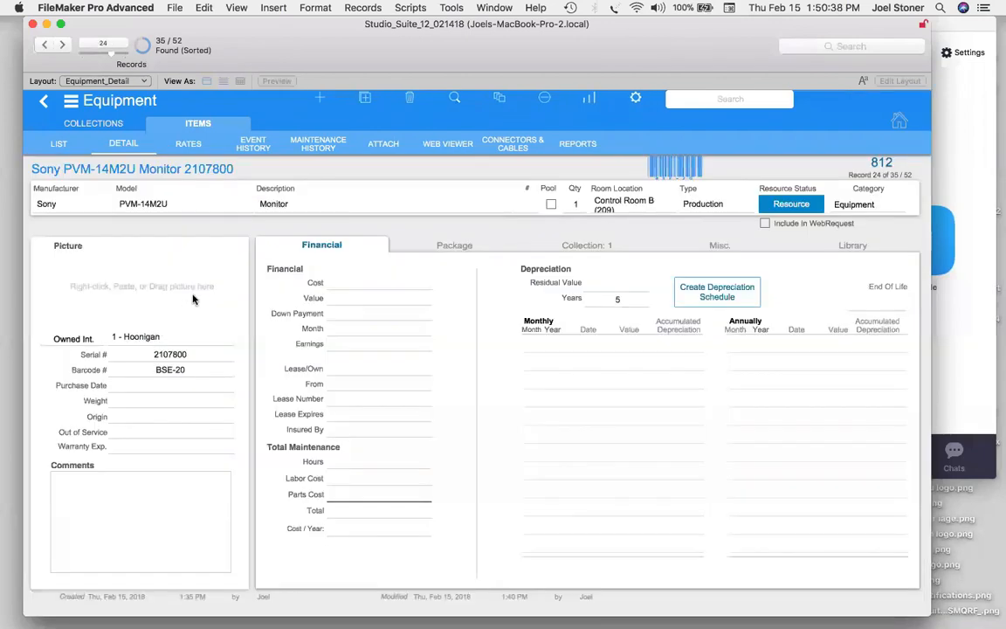
pyautogui.click(61, 45)
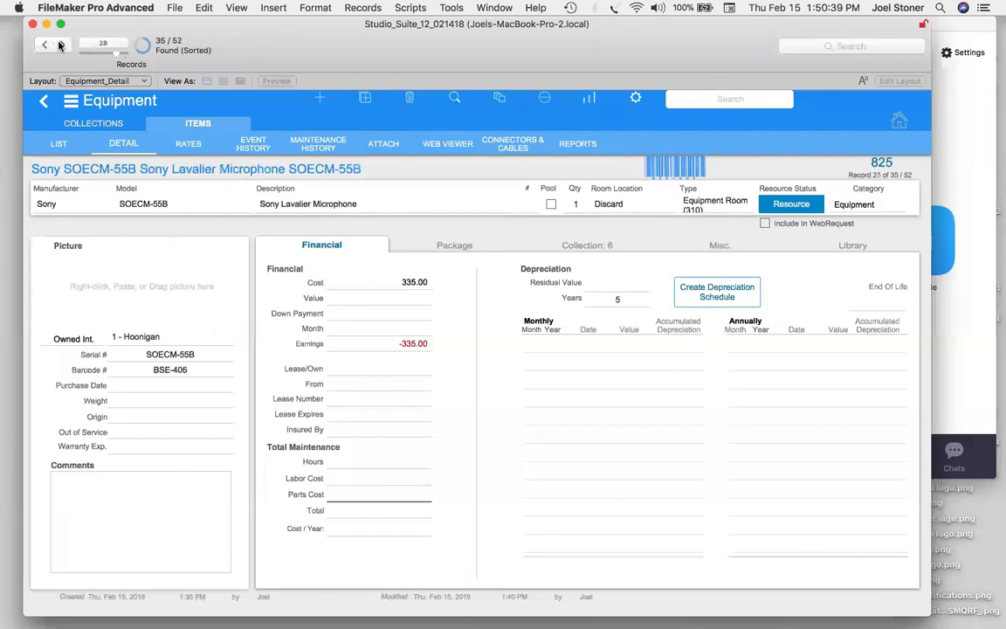
pyautogui.click(124, 337)
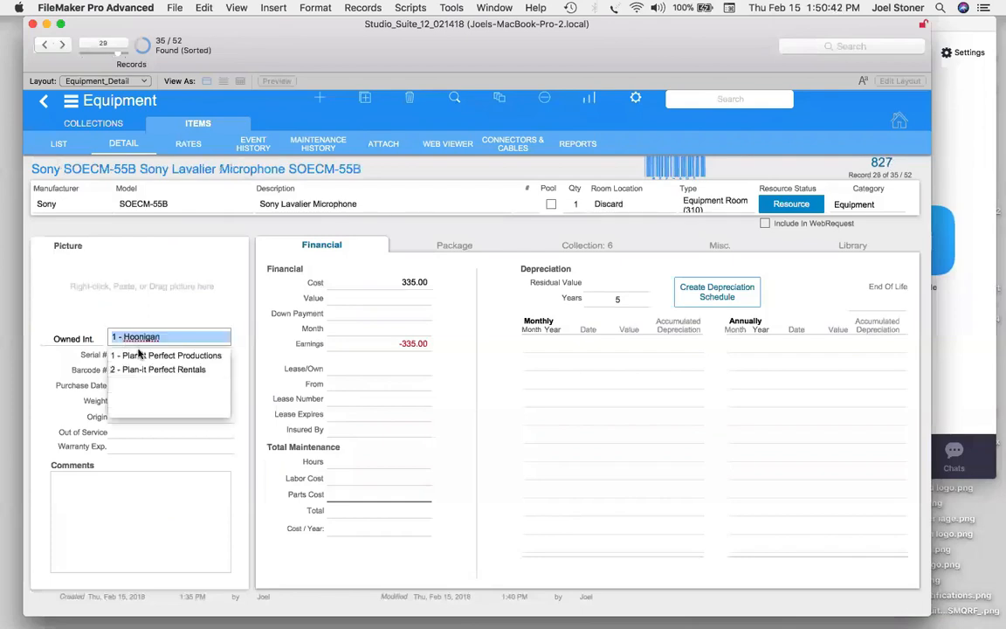
pyautogui.click(142, 352)
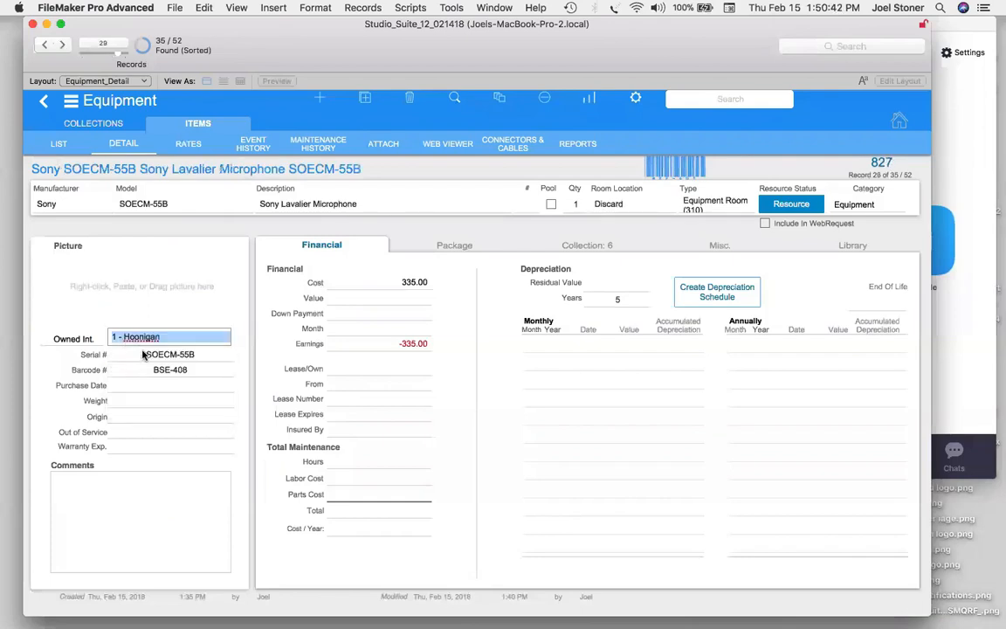
# Change the Sony Lavalier Microphone item's barcode number to BSE-4082.
pyautogui.click(209, 374)
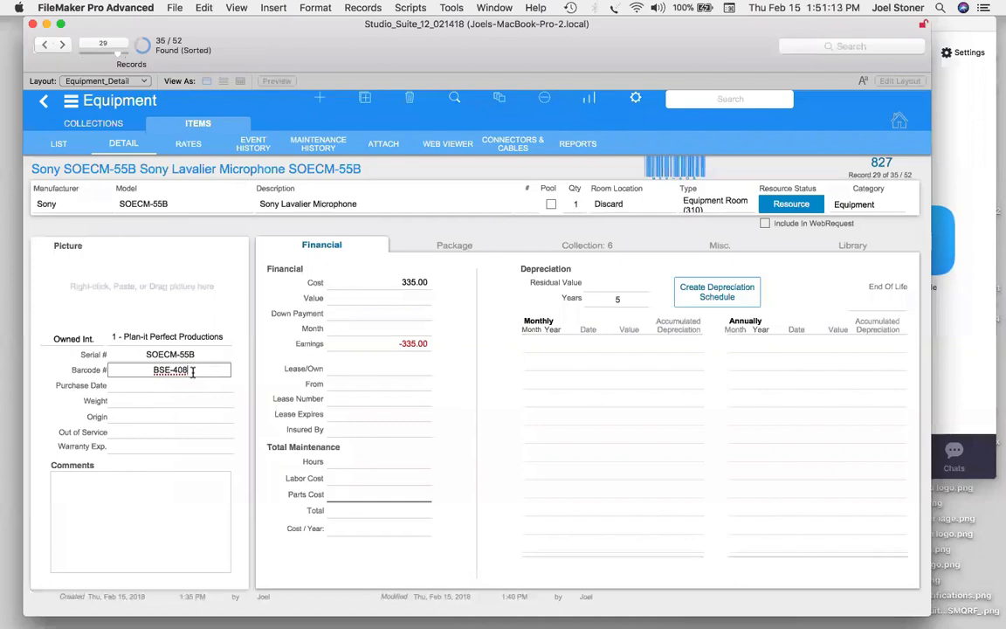
pyautogui.press('super+f')
pyautogui.write('2')
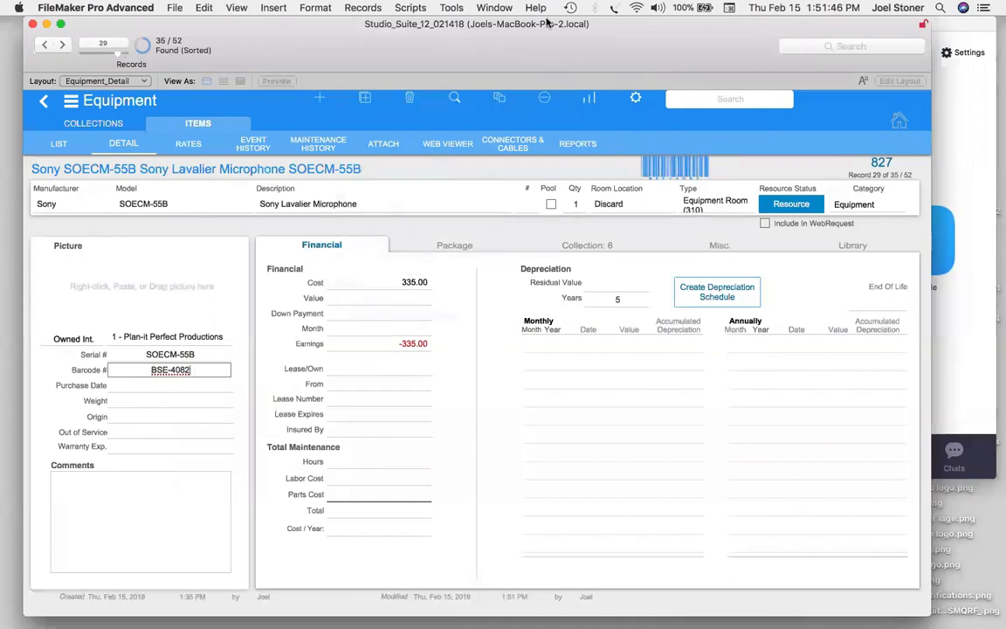